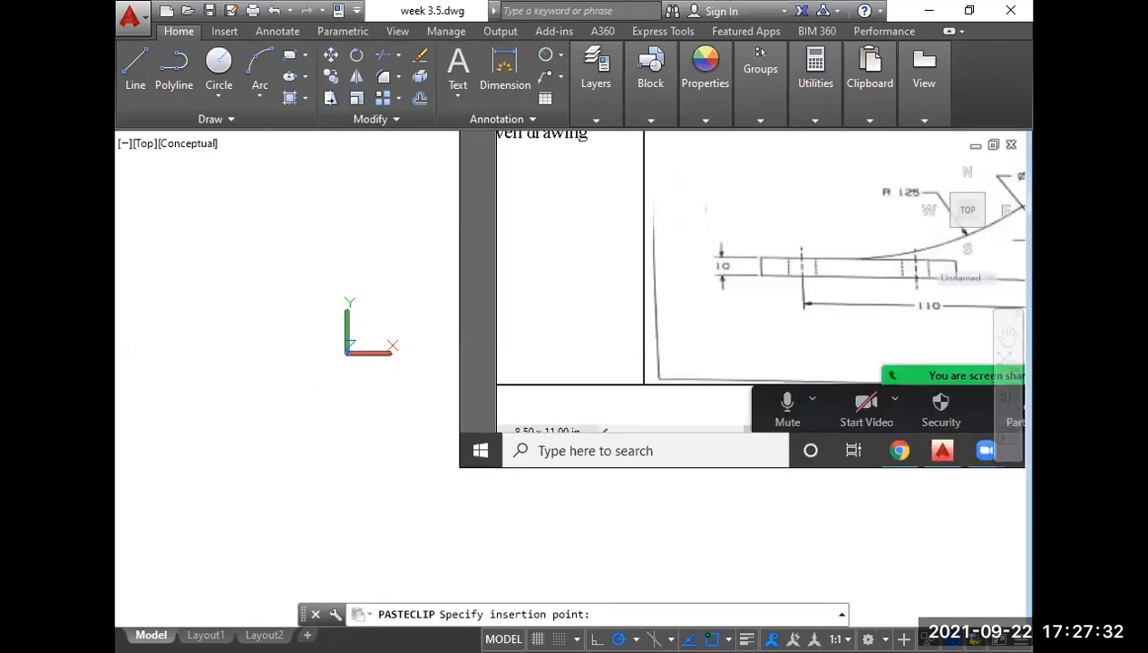
# Place the pasted screenshot of the bracket's reference drawing in model space.
pyautogui.click(365, 280)
pyautogui.scroll(3, 524, 392)
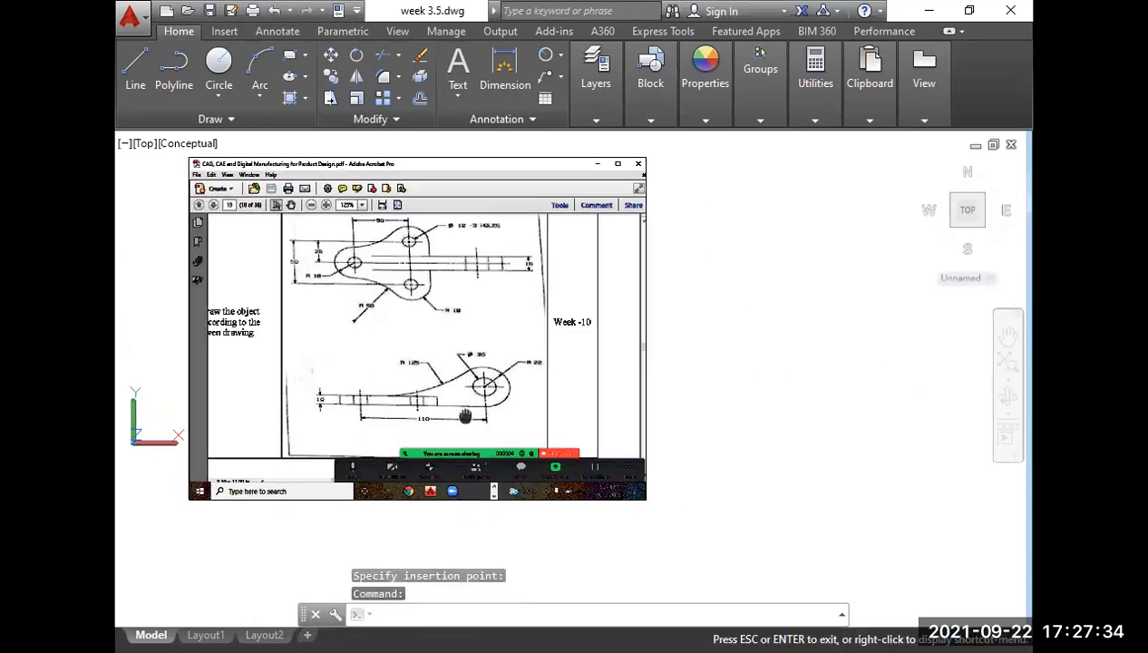
pyautogui.scroll(2, 476, 417)
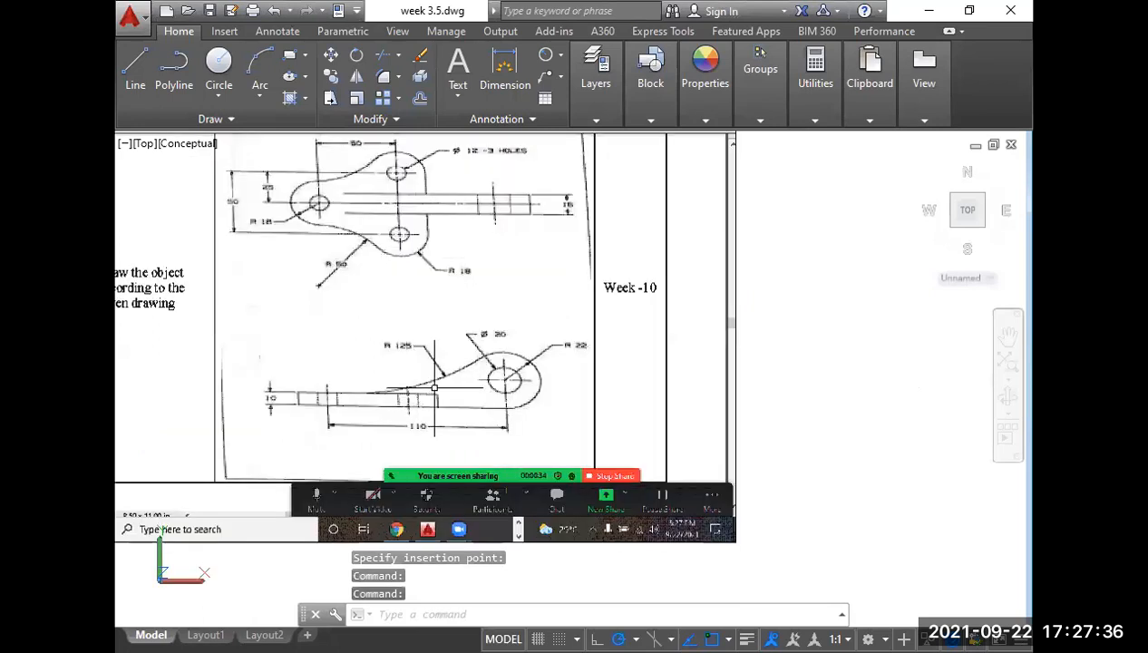
pyautogui.scroll(2, 429, 387)
pyautogui.moveTo(429, 387); pyautogui.dragTo(522, 487, button='middle')
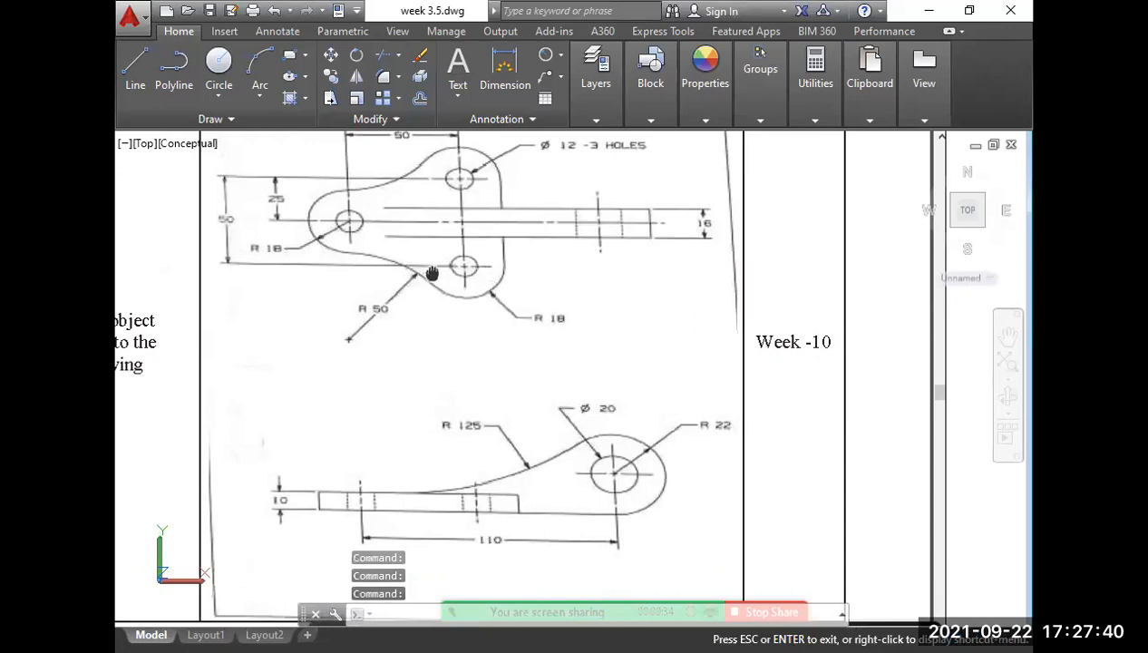
pyautogui.moveTo(428, 266); pyautogui.dragTo(468, 327, button='middle')
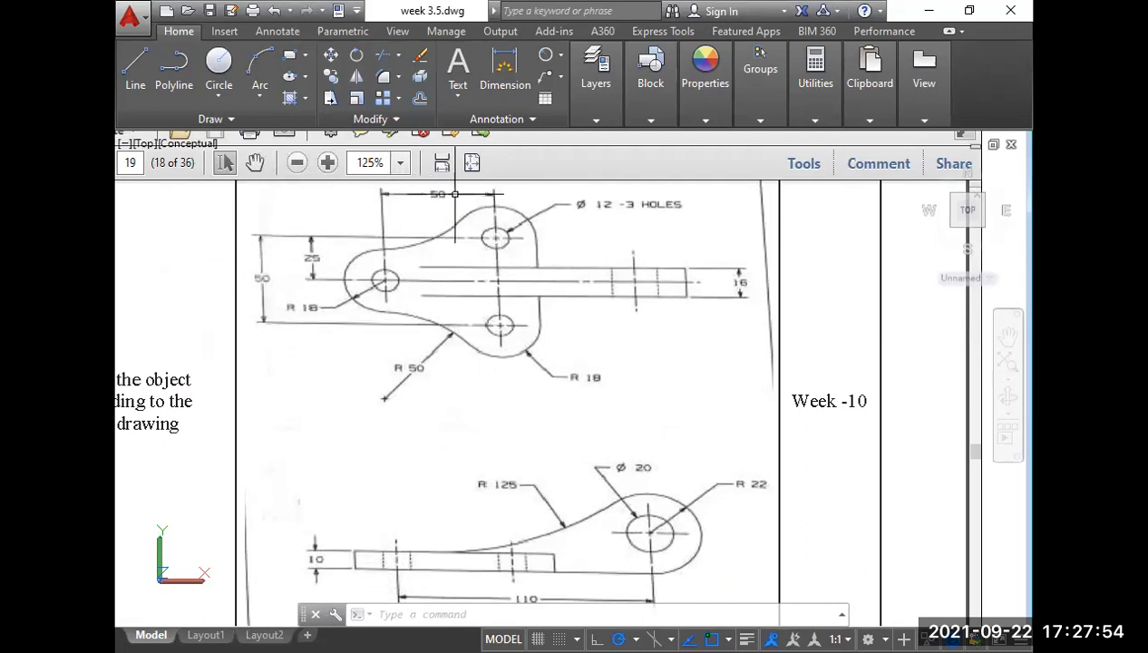
# Draw a vertical line 50 units long in the empty space to the right of the reference image.
pyautogui.scroll(-3, 513, 327)
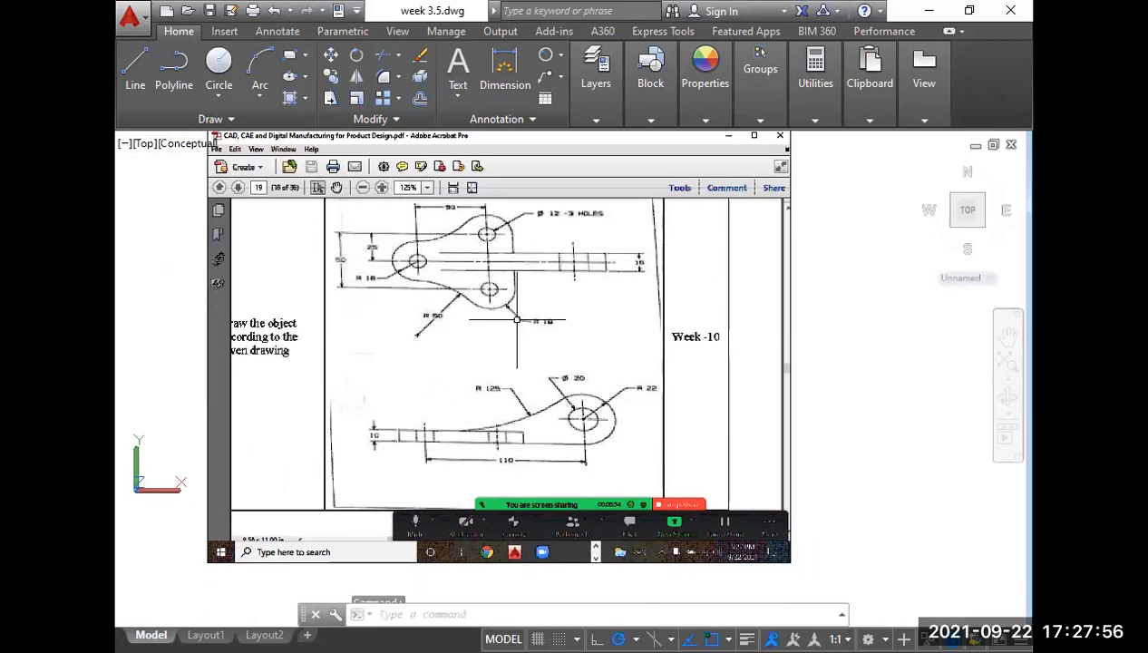
pyautogui.moveTo(566, 400); pyautogui.dragTo(553, 396, button='middle')
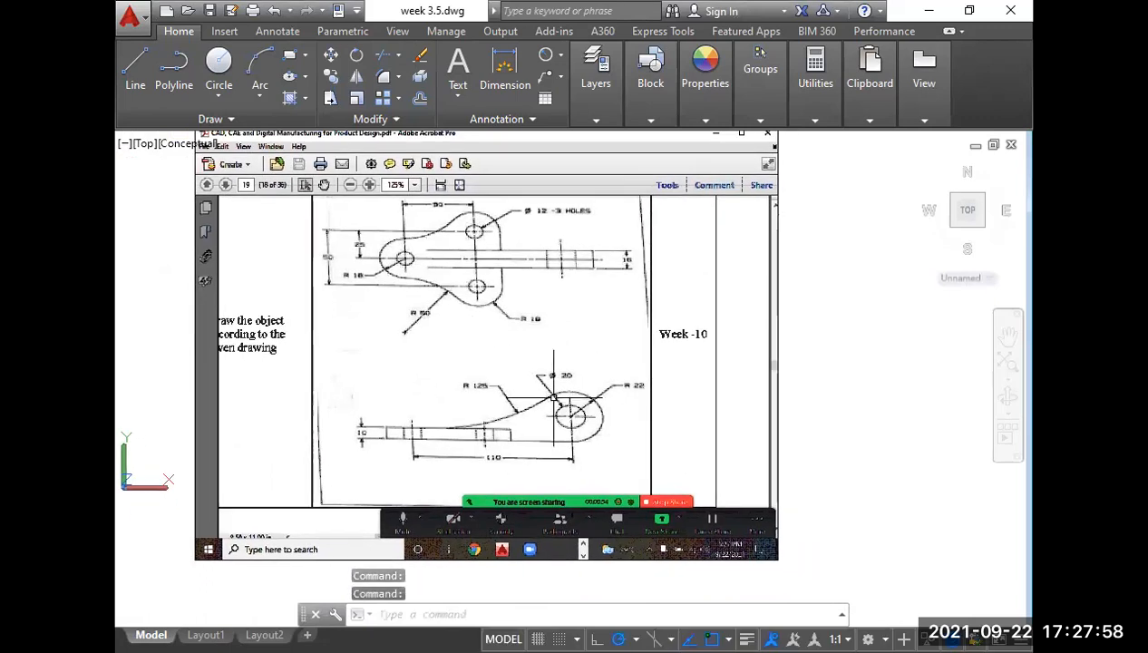
pyautogui.write('l')
pyautogui.press('Return')
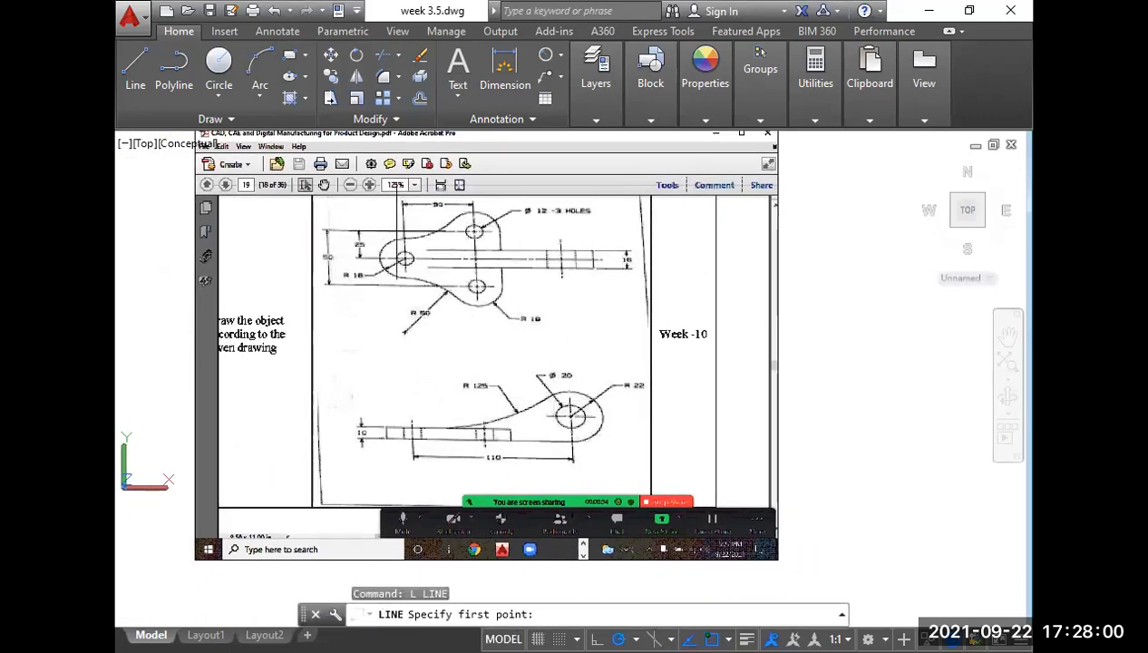
pyautogui.click(884, 412)
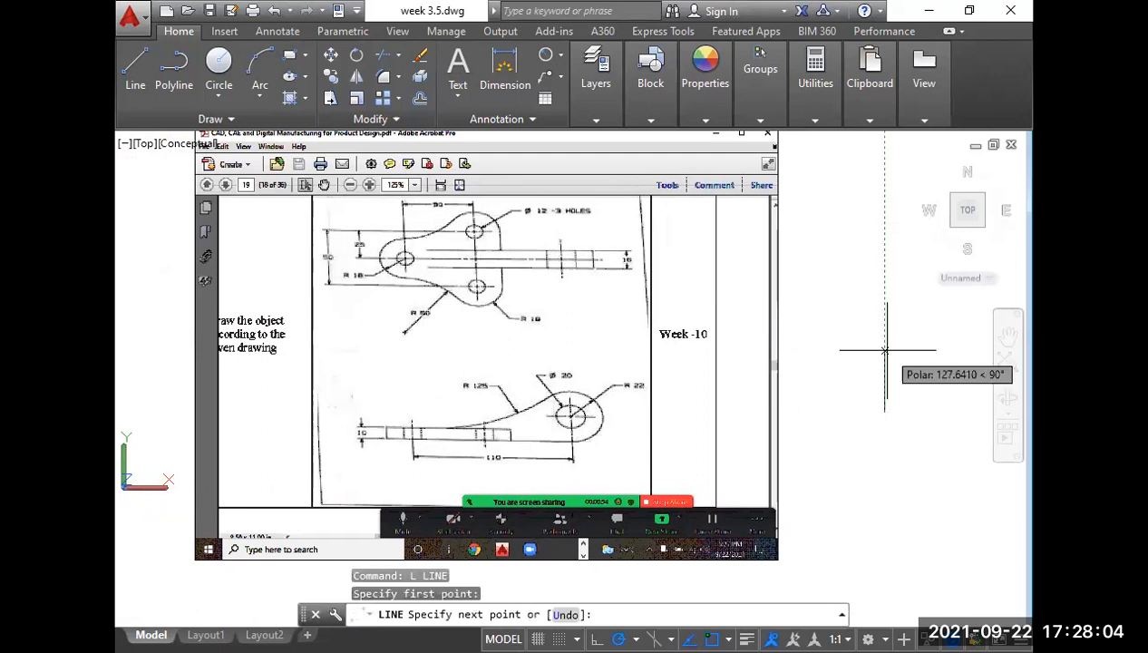
pyautogui.write('50')
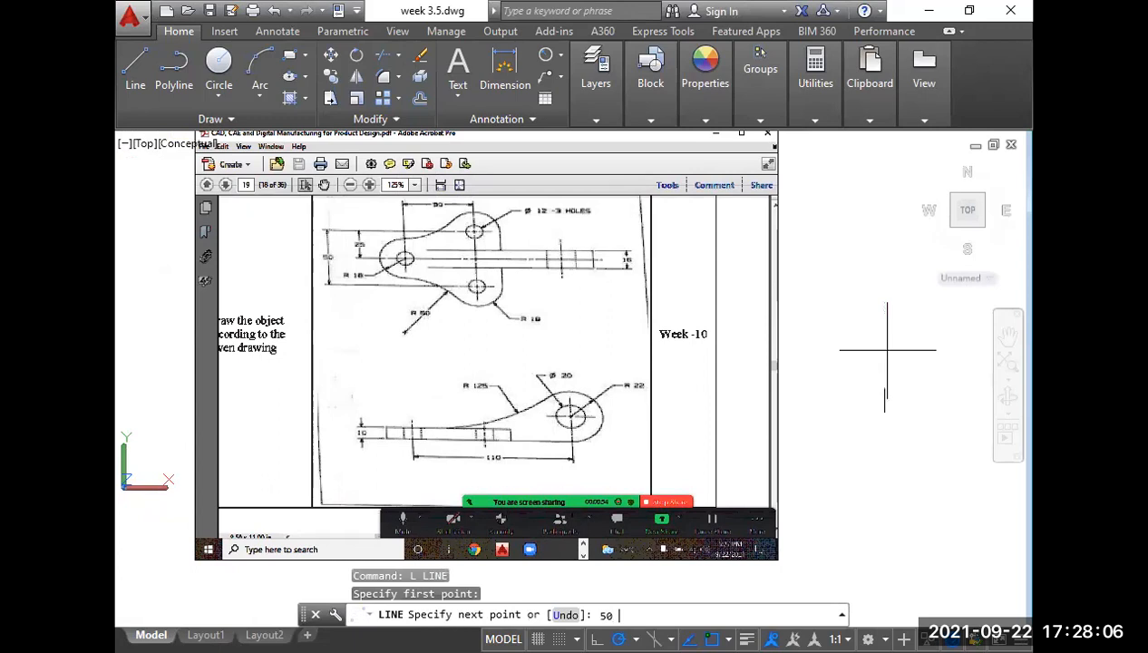
pyautogui.press('Return')
pyautogui.press('Return')
# Scale the reference image by a factor of 0.3 about a base point near its centre.
pyautogui.click(816, 437)
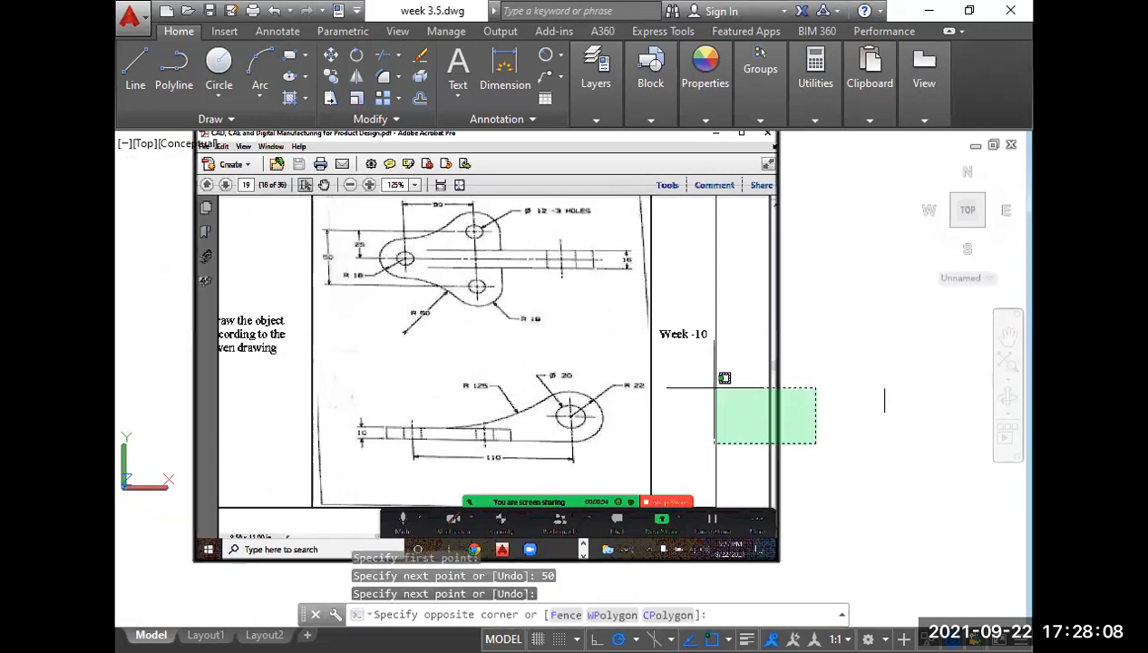
pyautogui.click(564, 359)
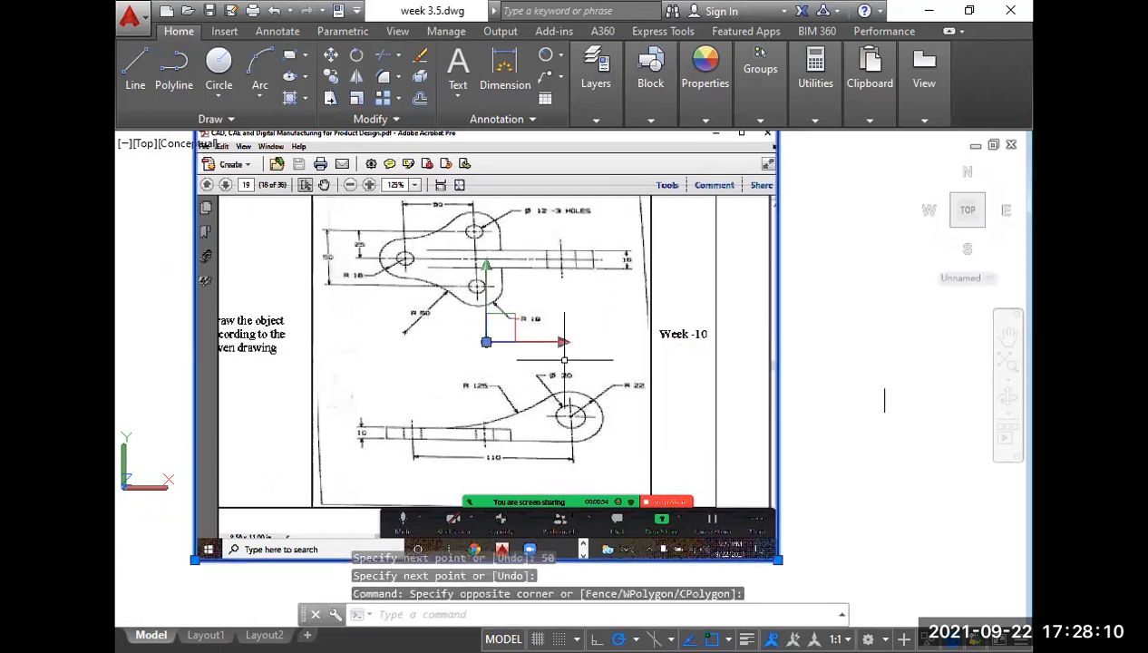
pyautogui.write('sc')
pyautogui.press('Return')
pyautogui.click(481, 358)
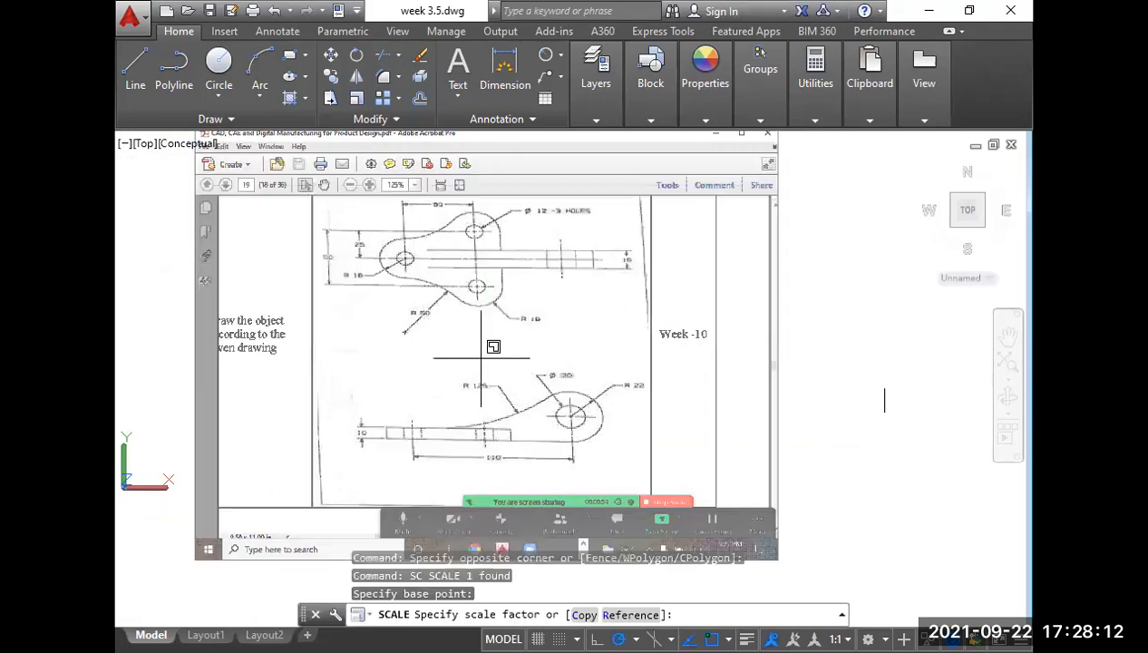
pyautogui.write('.3')
pyautogui.press('Return')
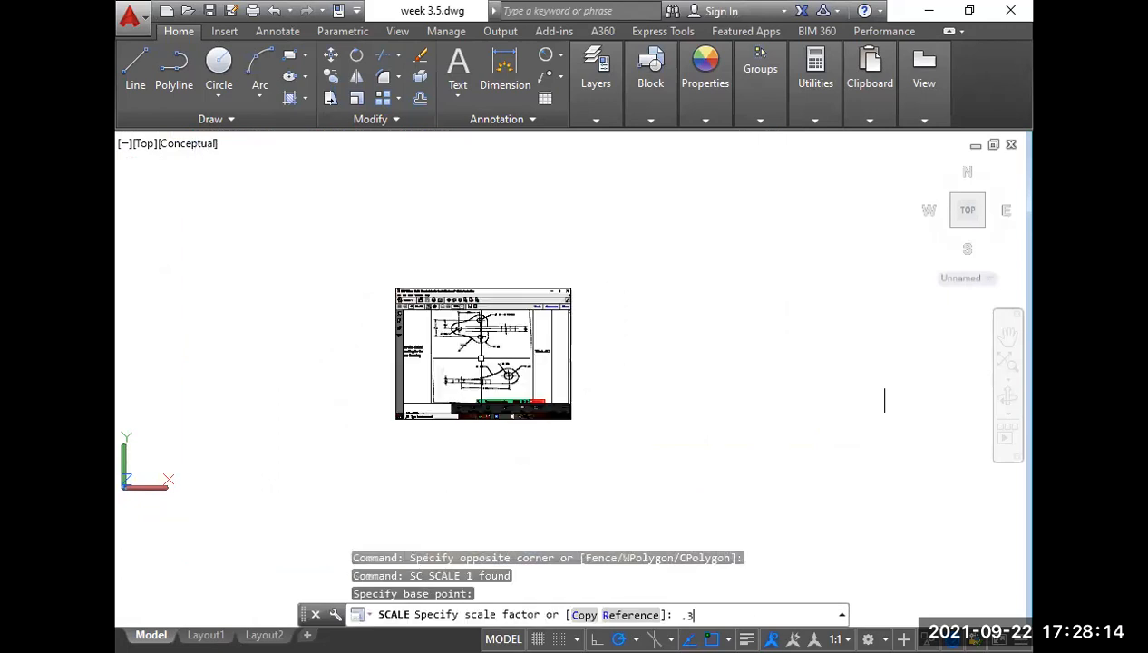
pyautogui.press('Return')
# Move the vertical line closer to the right side of the reference image, using its midpoint as base point.
pyautogui.moveTo(669, 414); pyautogui.dragTo(512, 410, button='middle')
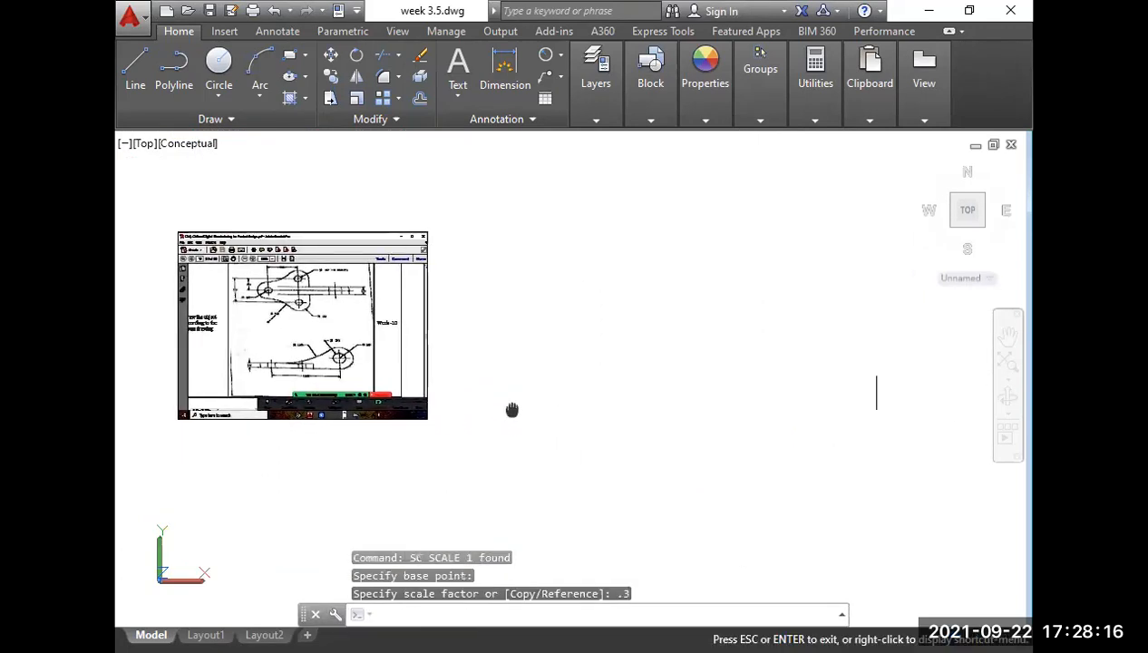
pyautogui.click(774, 306)
pyautogui.click(915, 444)
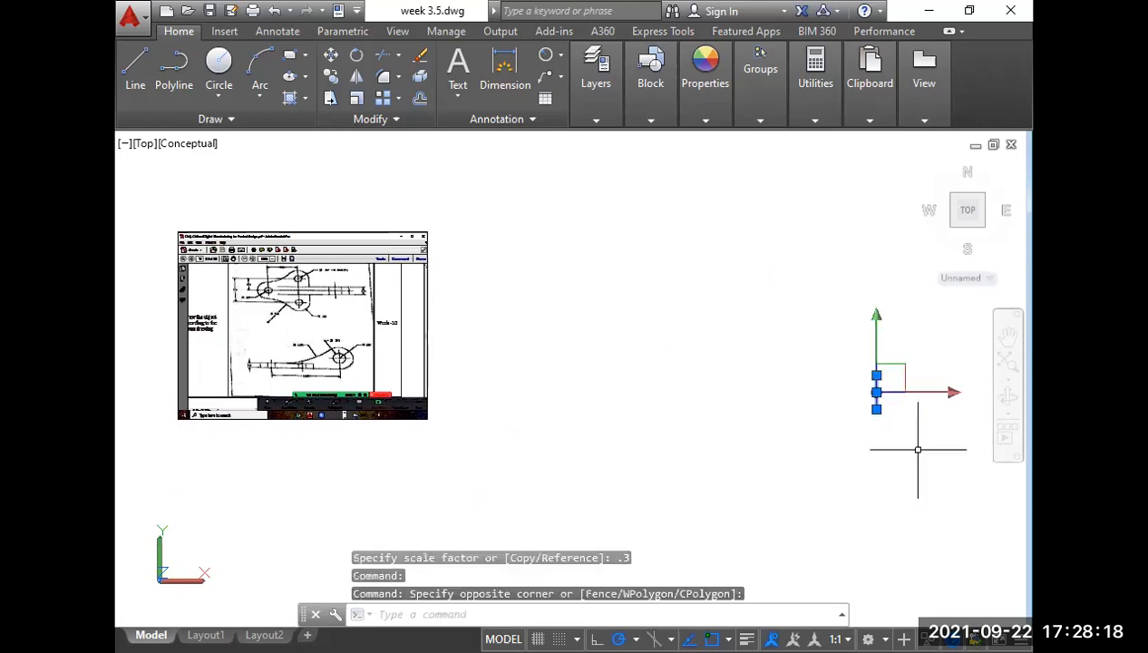
pyautogui.write('m')
pyautogui.press('Return')
pyautogui.click(875, 392)
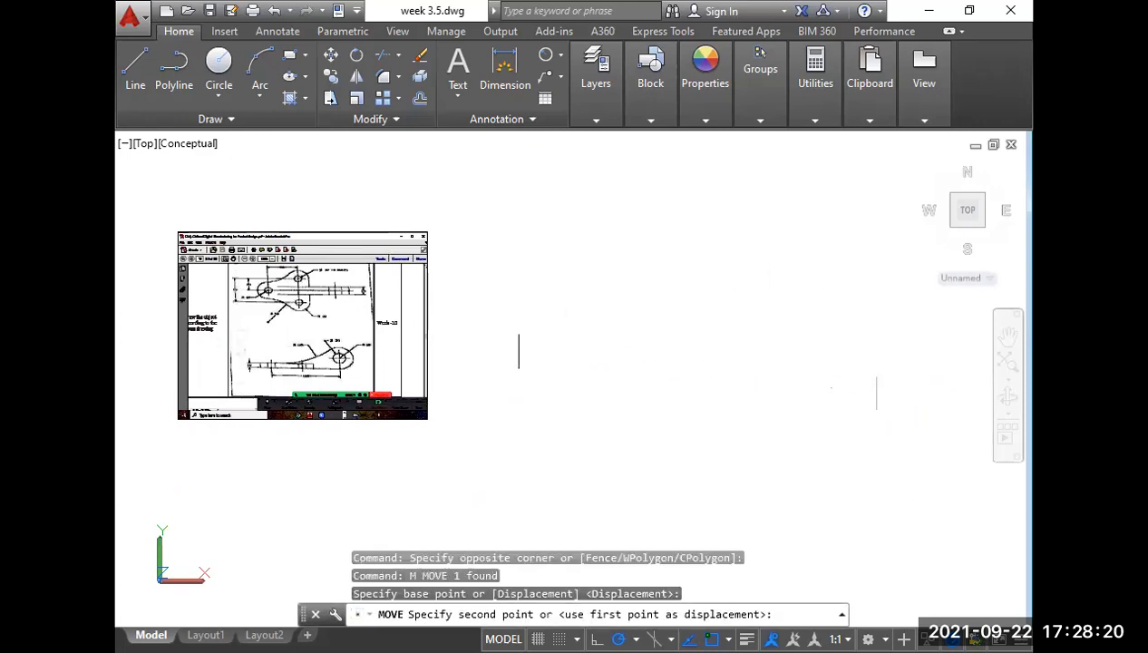
pyautogui.click(518, 351)
# Draw a 50-unit horizontal line from the vertical line's midpoint leftward toward the reference image.
pyautogui.scroll(2, 322, 353)
pyautogui.moveTo(332, 331)
pyautogui.mouseDown(button='middle')
pyautogui.moveTo(398, 377)
pyautogui.moveTo(465, 398)
pyautogui.moveTo(466, 377)
pyautogui.mouseUp(button='middle')
pyautogui.scroll(2, 475, 380)
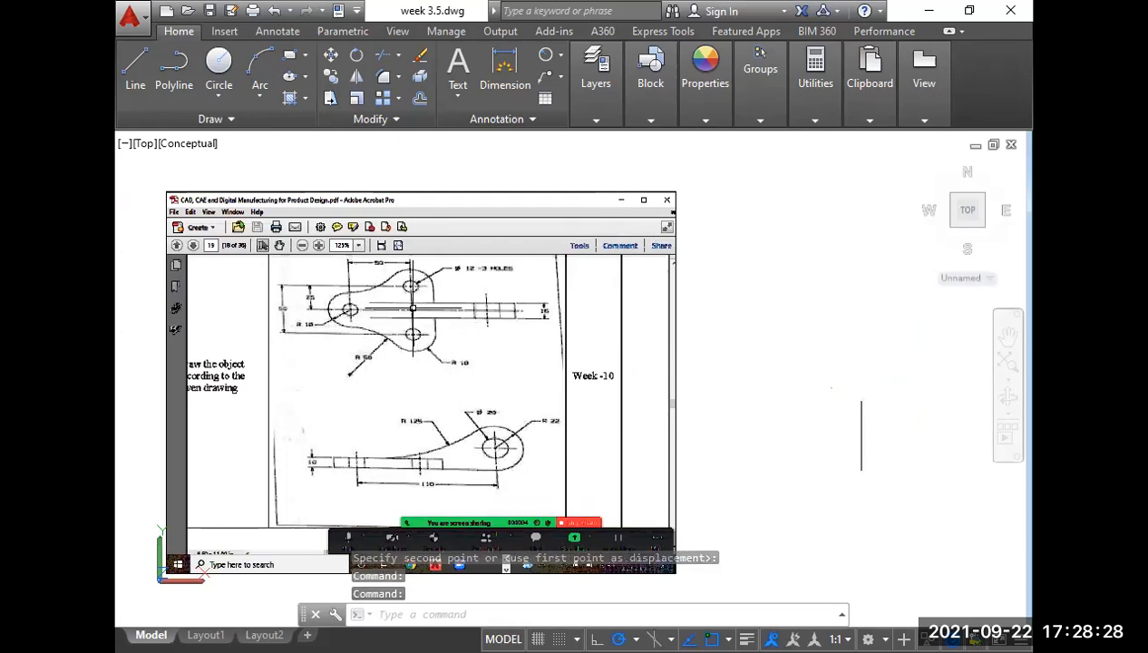
pyautogui.scroll(2, 409, 312)
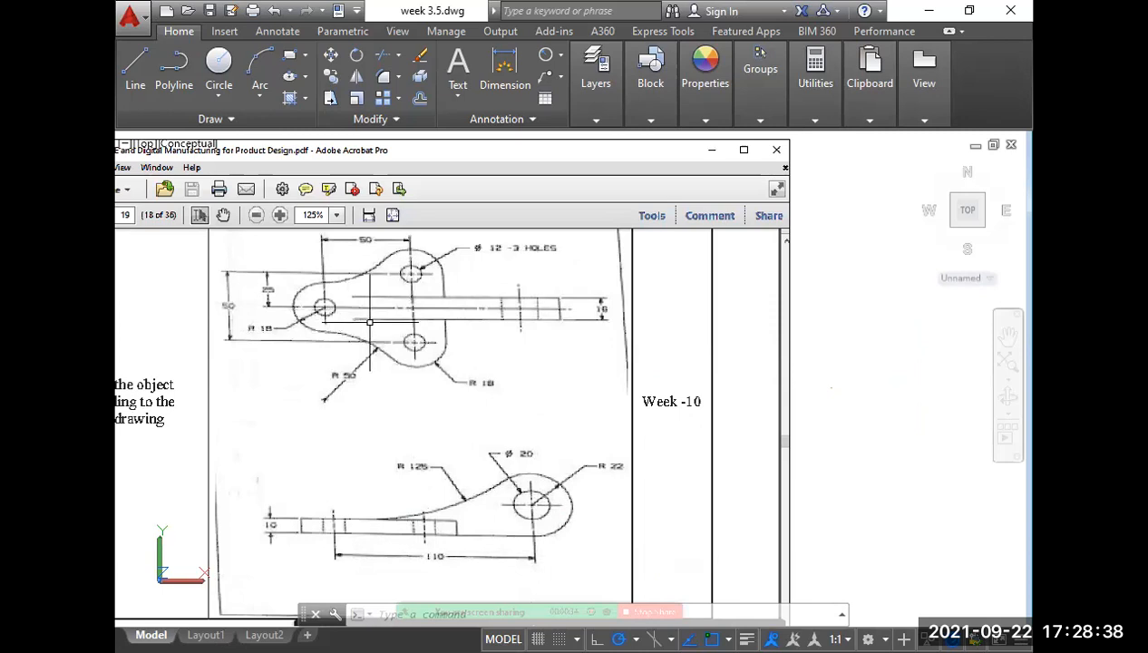
pyautogui.scroll(-4, 365, 319)
pyautogui.scroll(3, 580, 397)
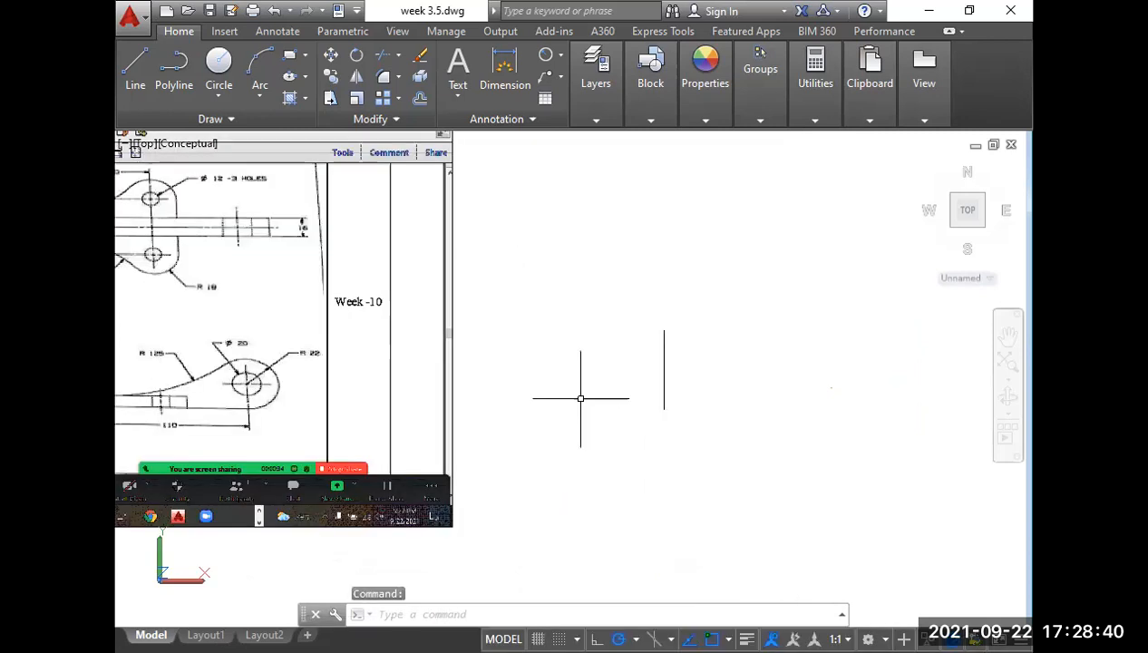
pyautogui.write('l')
pyautogui.press('Return')
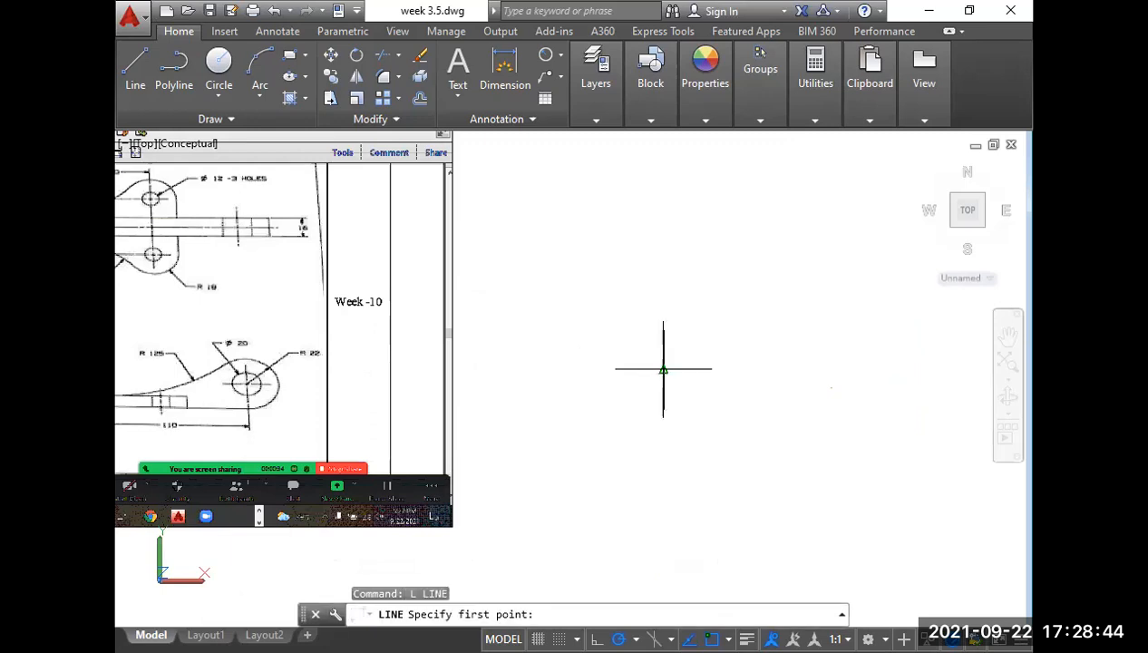
pyautogui.click(663, 369)
pyautogui.write('50')
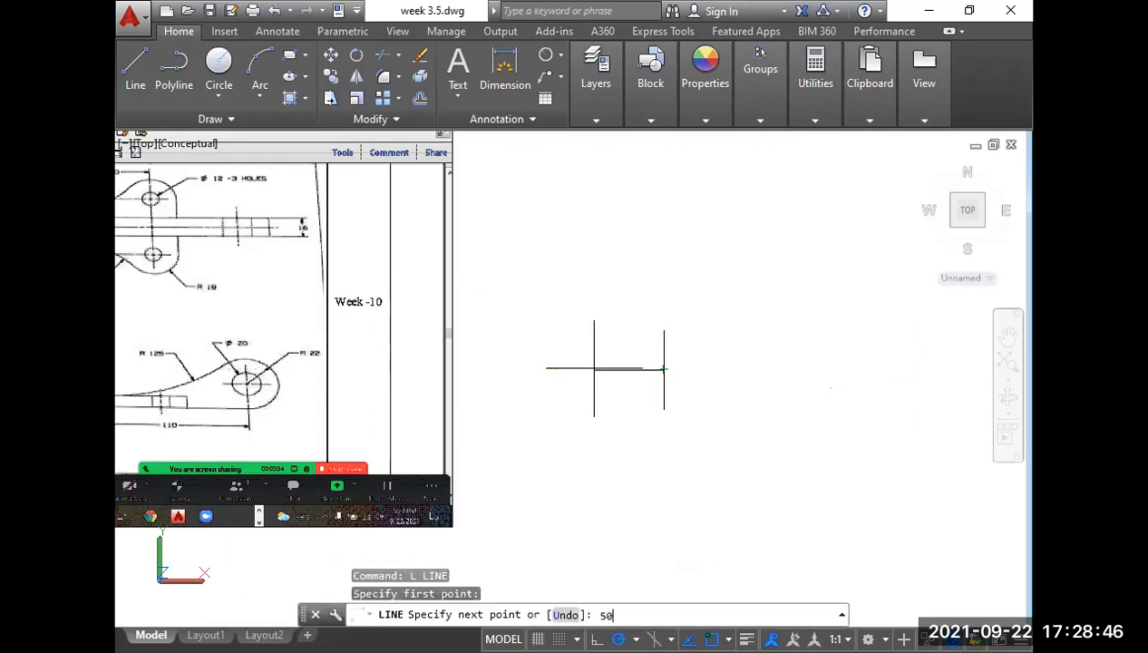
pyautogui.press('Return')
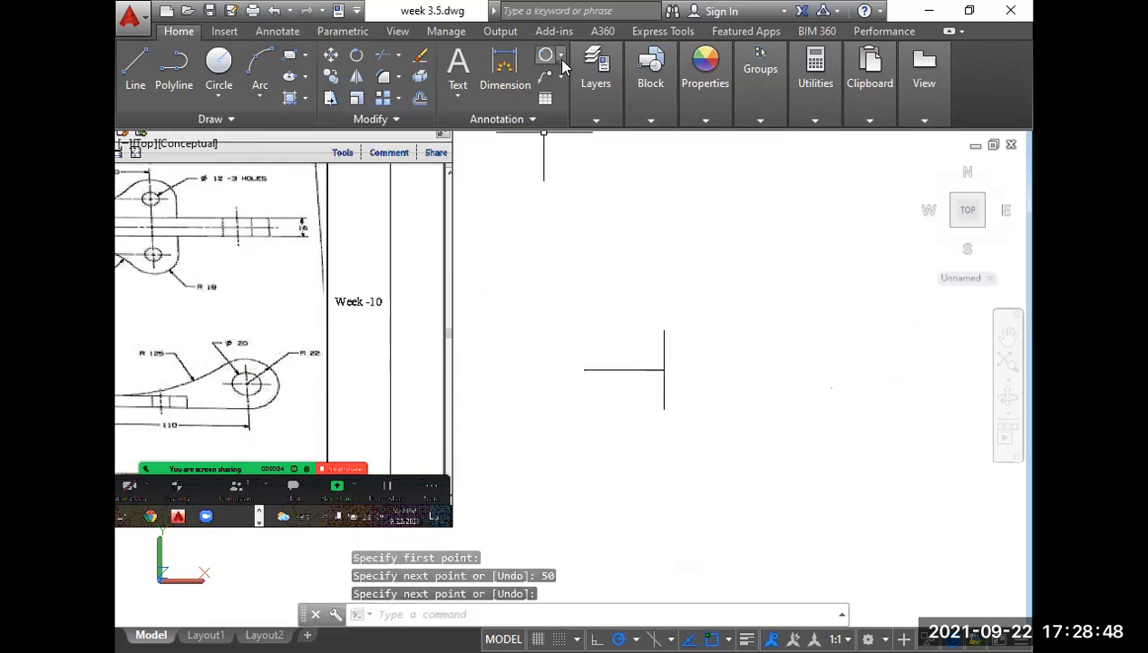
# Add linear dimensions to the horizontal line, placed above it, and to the vertical line, placed on its right.
pyautogui.click(560, 57)
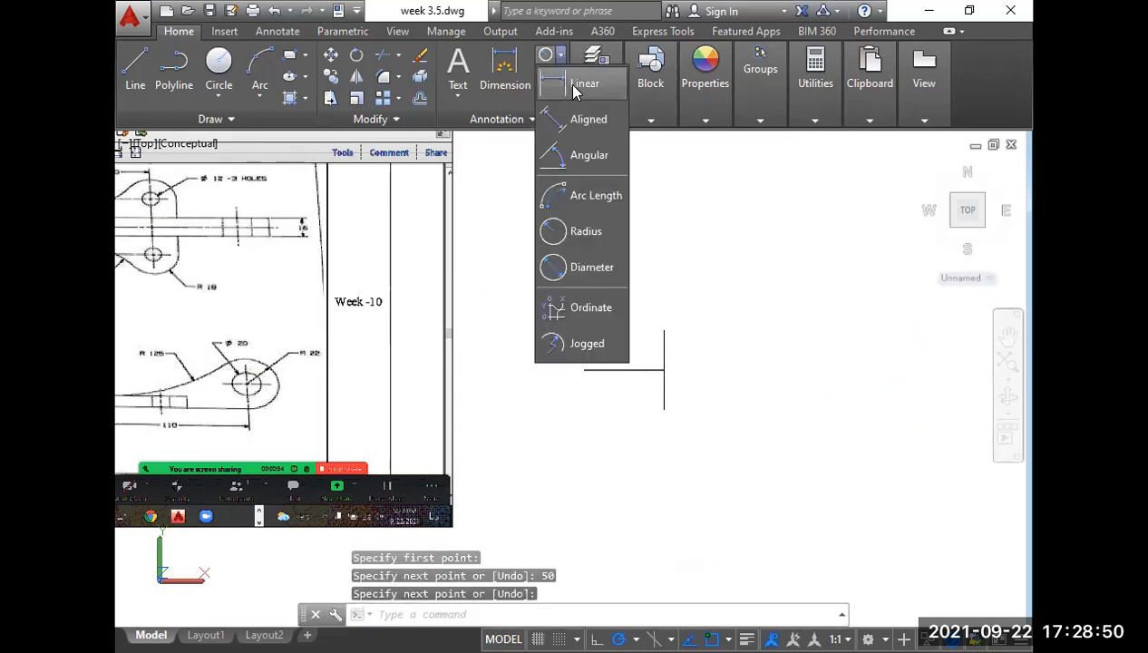
pyautogui.click(581, 84)
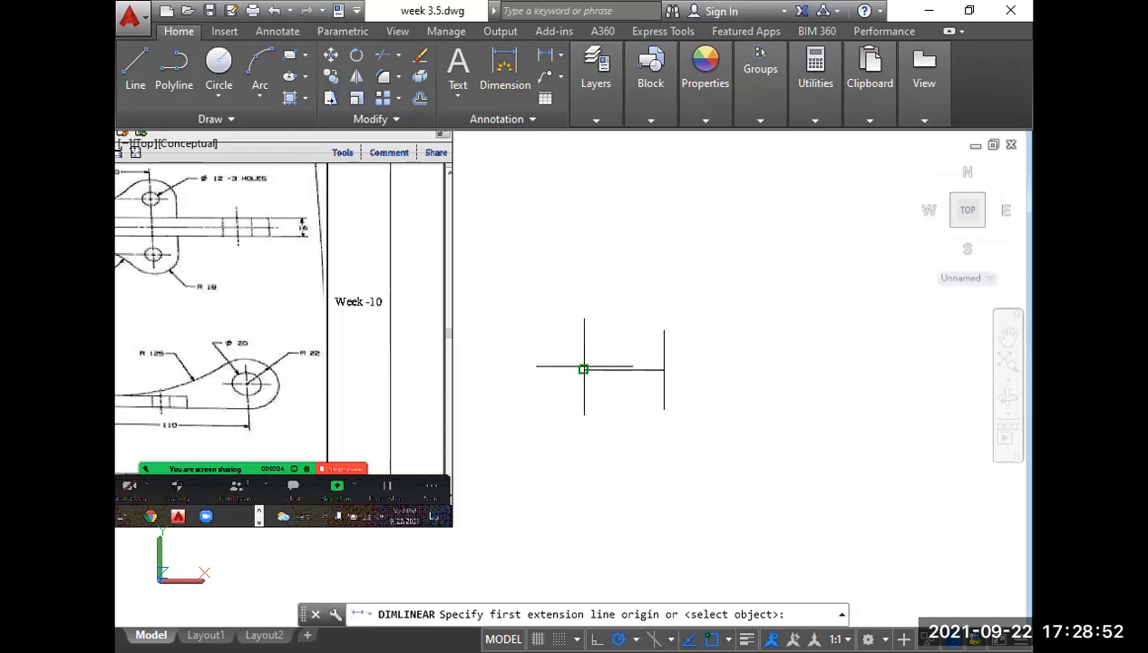
pyautogui.click(584, 369)
pyautogui.click(663, 369)
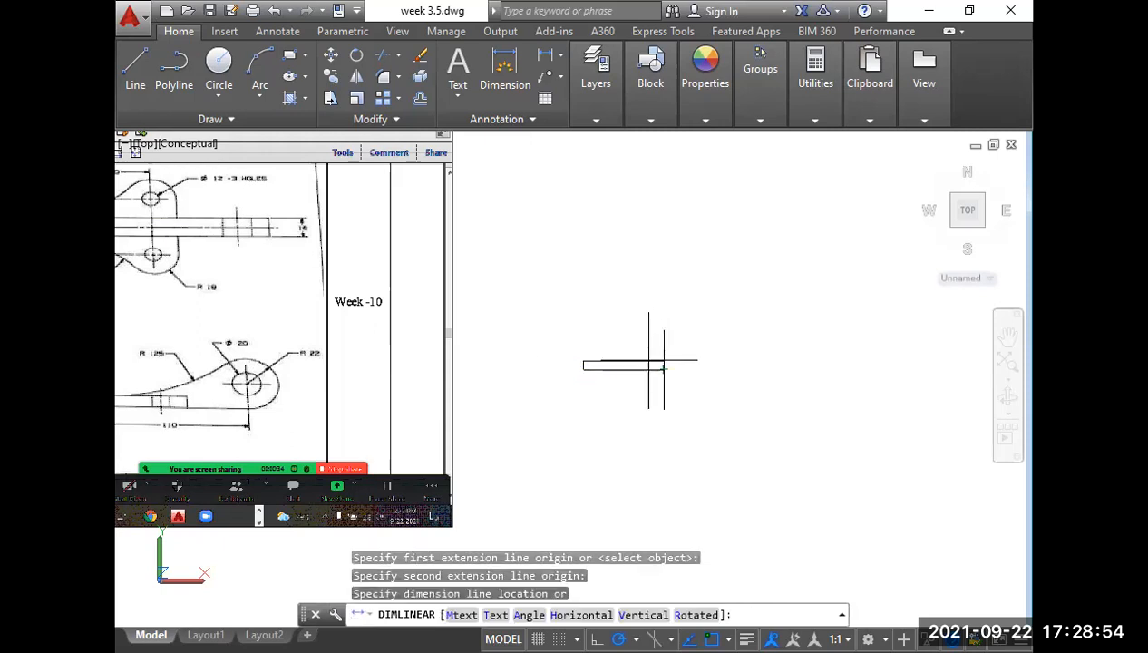
pyautogui.click(634, 328)
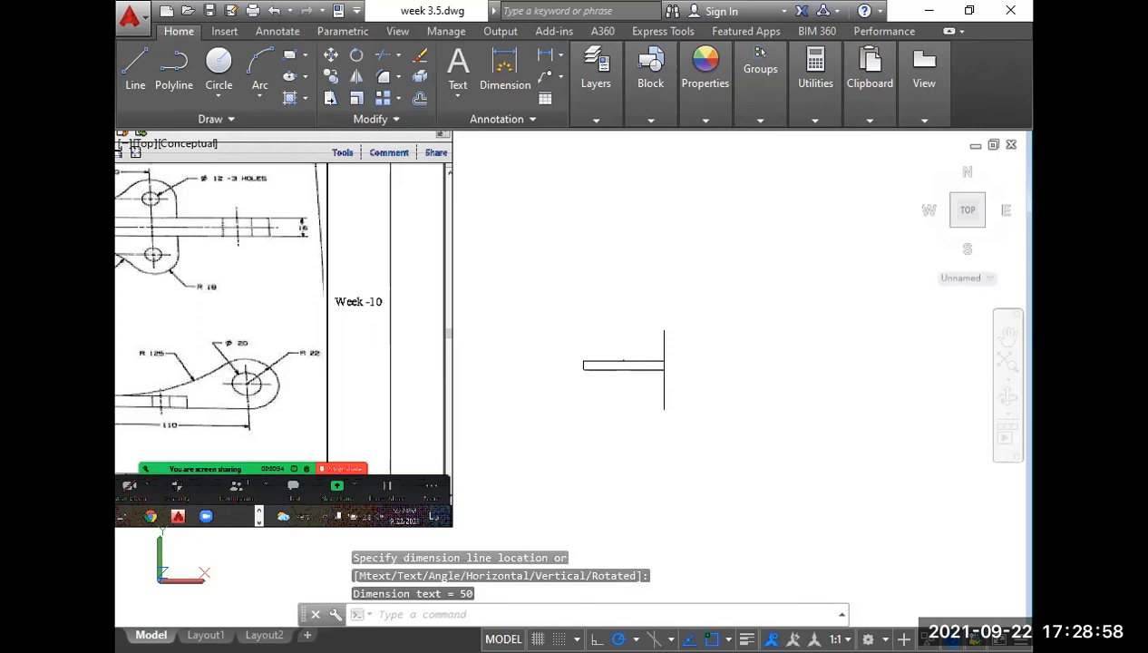
pyautogui.scroll(2, 657, 390)
pyautogui.scroll(-1, 657, 389)
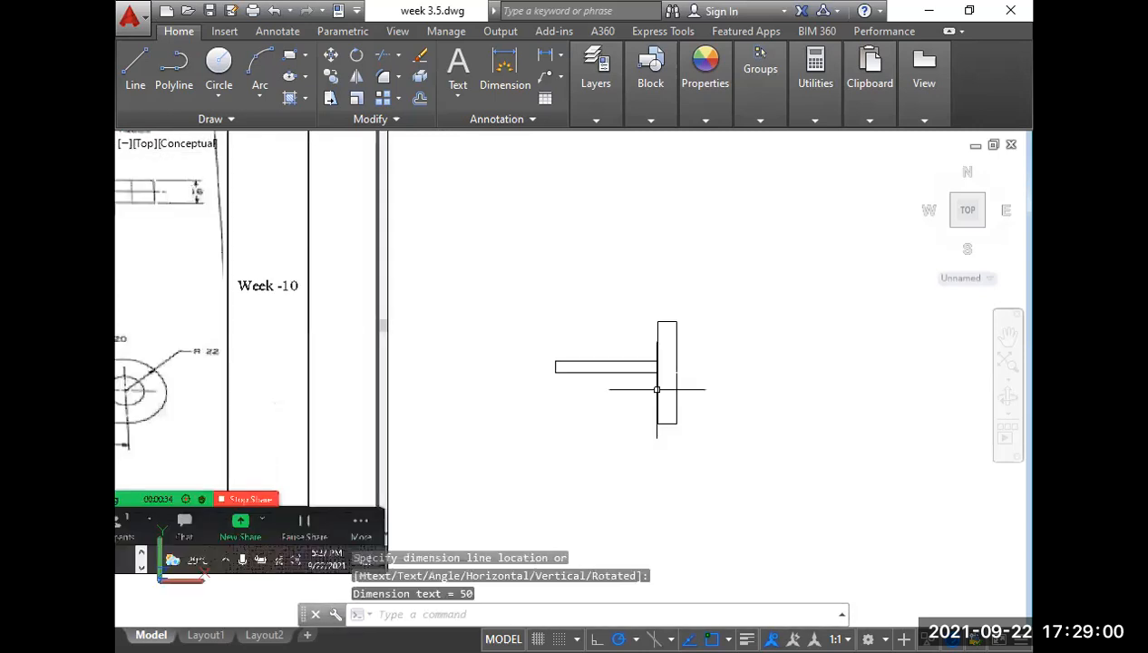
# Change the Standard dimension style's text height and set its arrow size to 1.5.
pyautogui.write('d')
pyautogui.press('Return')
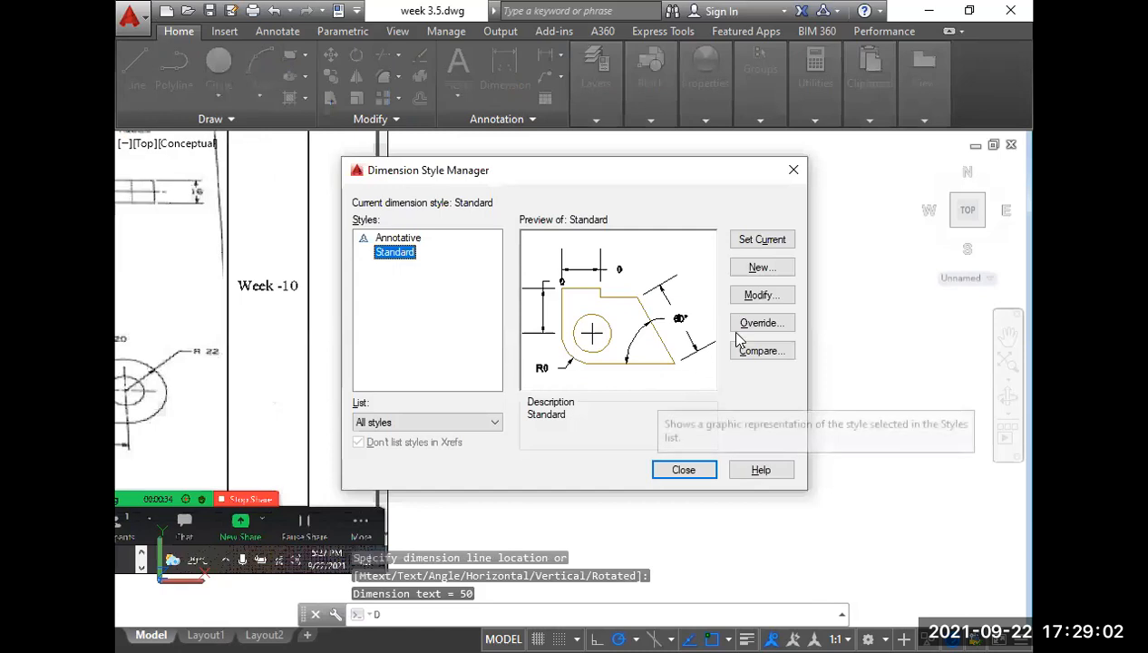
pyautogui.click(755, 296)
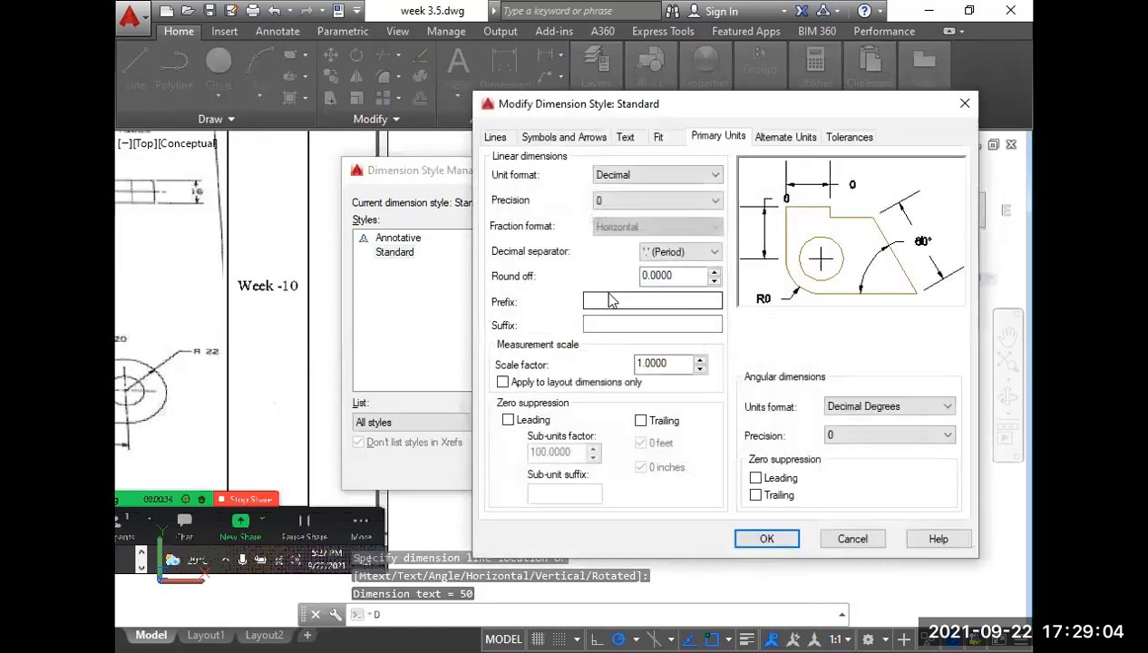
pyautogui.click(626, 137)
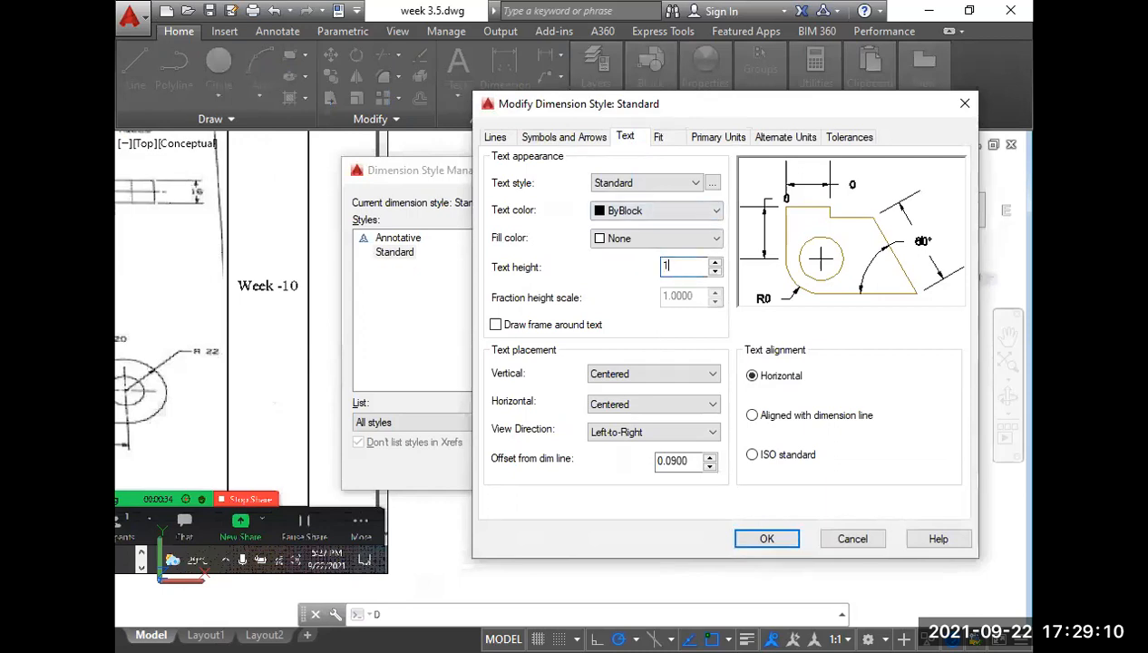
pyautogui.click(562, 137)
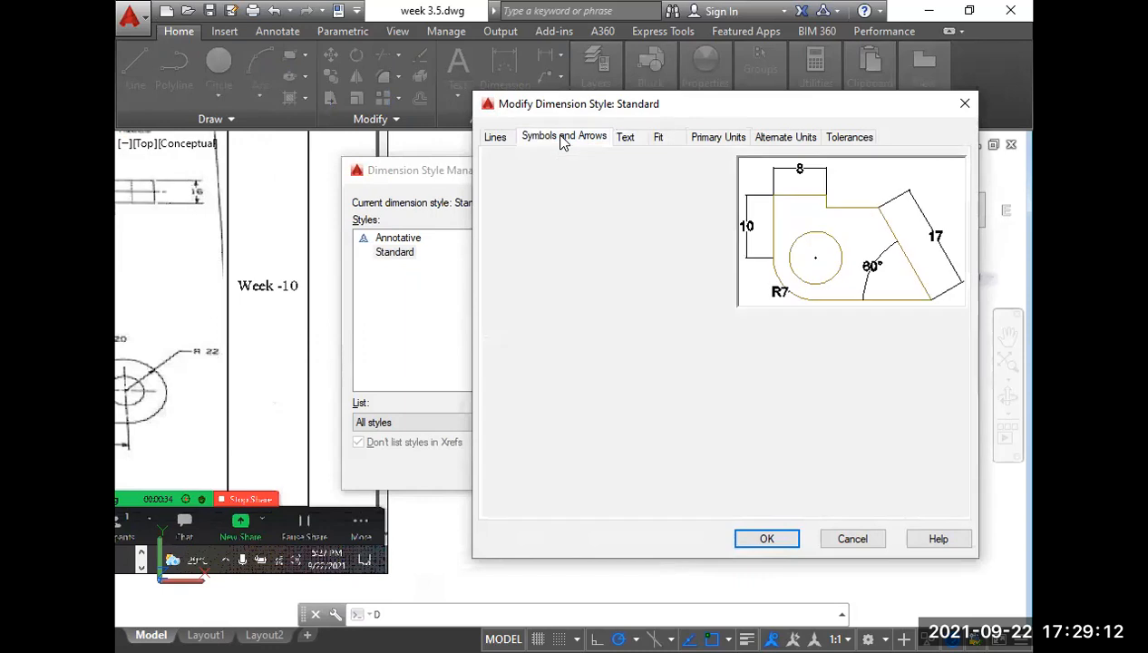
pyautogui.doubleClick(517, 316)
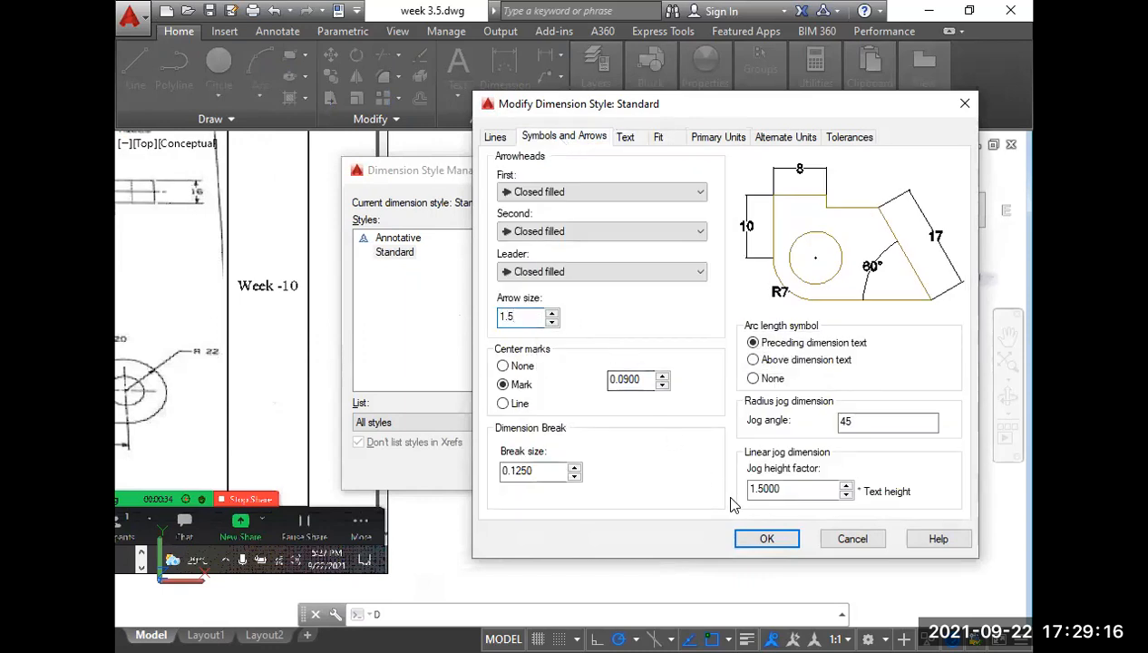
pyautogui.click(764, 540)
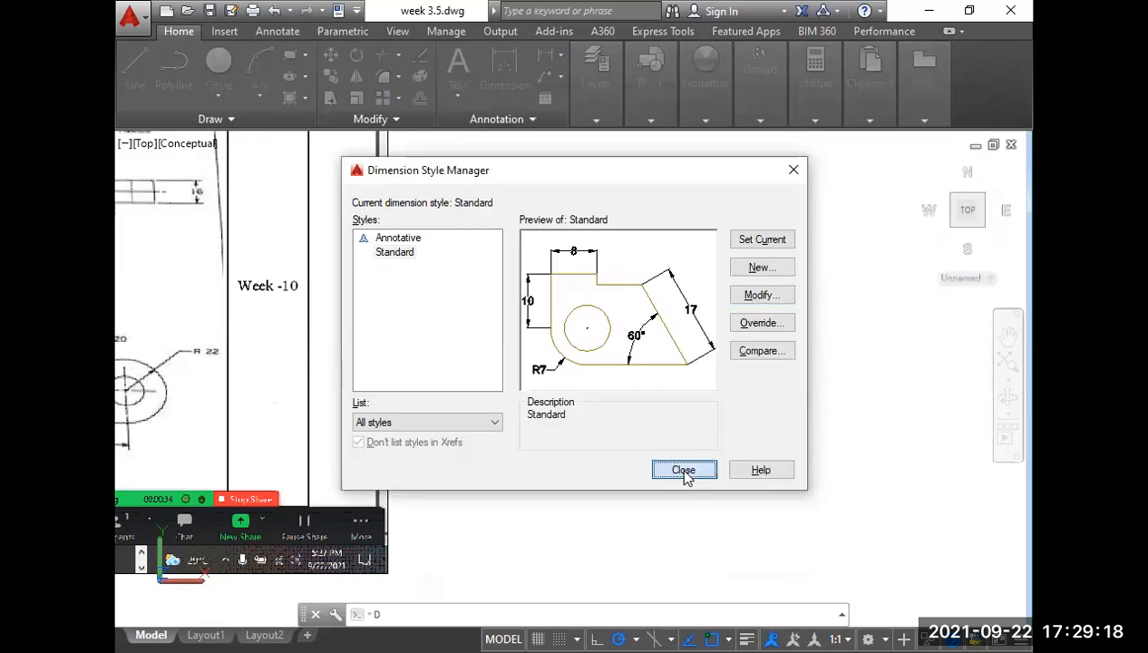
pyautogui.click(683, 469)
# Set the Standard dimension style's arrow size to 2 and its text height to 2.
pyautogui.scroll(2, 699, 404)
pyautogui.moveTo(539, 384); pyautogui.dragTo(619, 413, button='middle')
pyautogui.scroll(3, 615, 357)
pyautogui.scroll(-4, 613, 357)
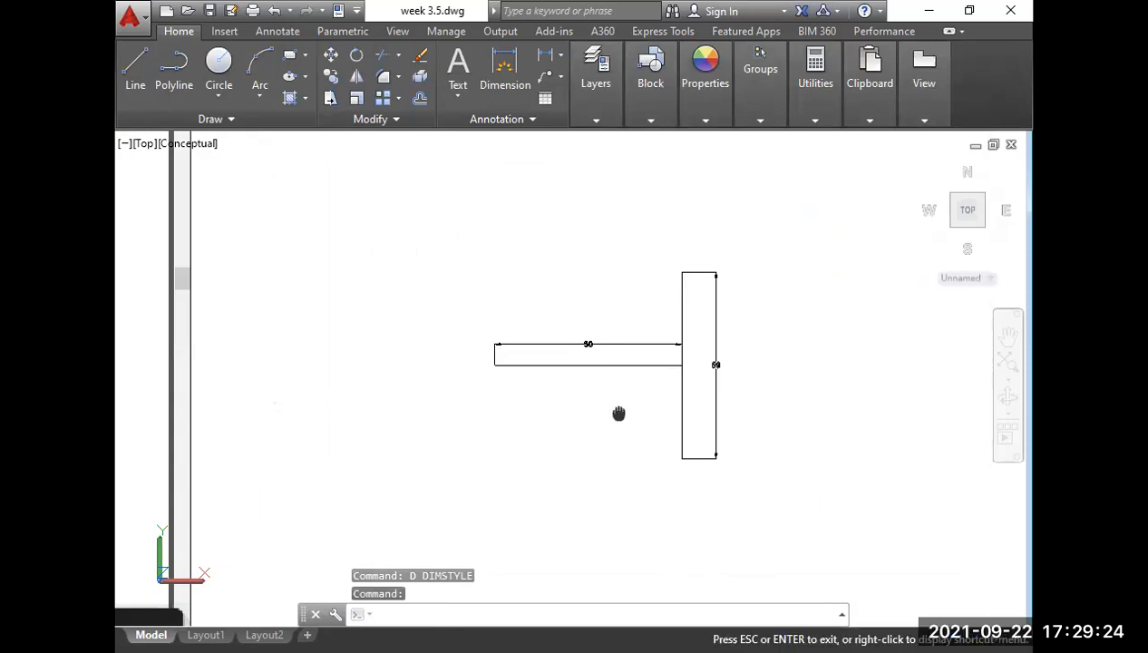
pyautogui.write('D')
pyautogui.press('Return')
pyautogui.click(737, 298)
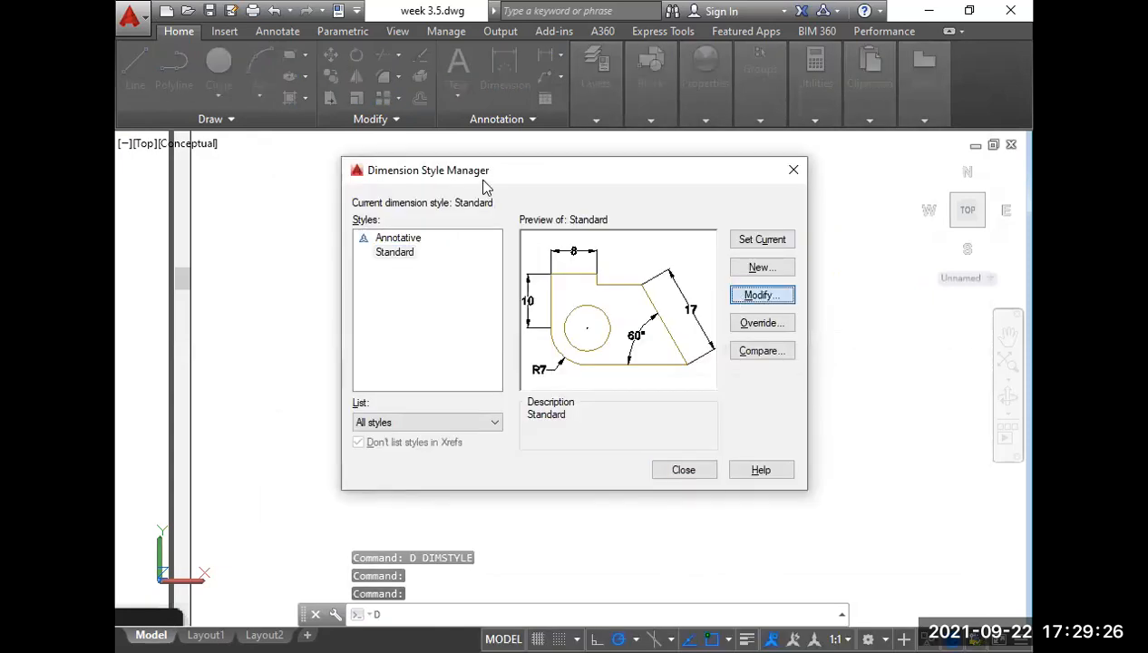
pyautogui.doubleClick(528, 319)
pyautogui.write('2')
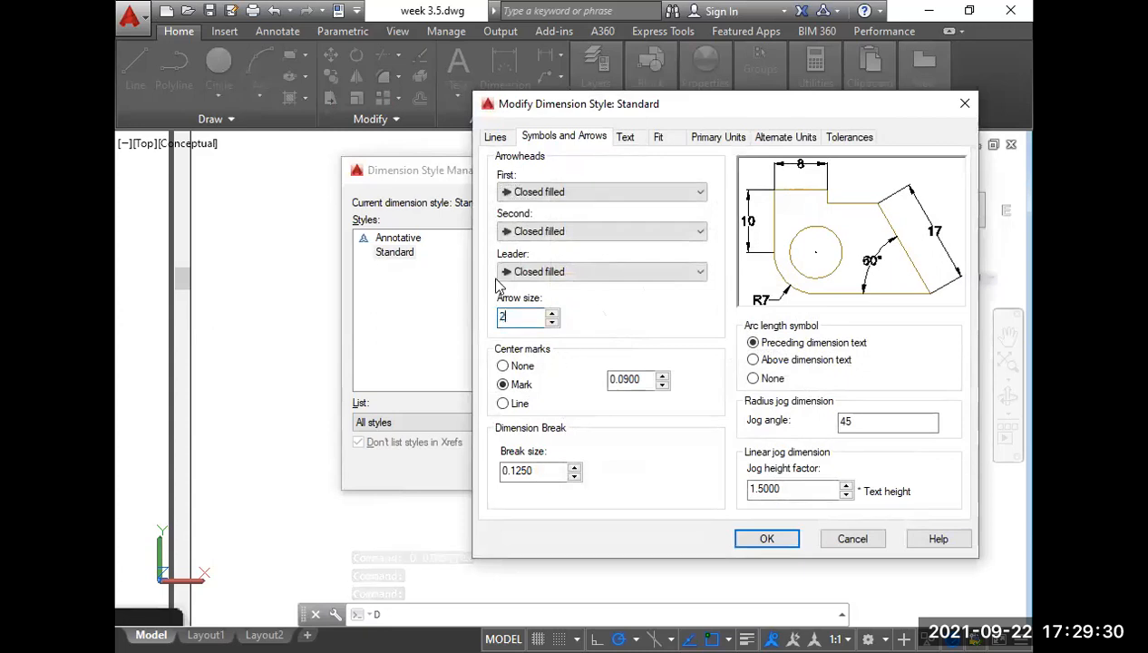
pyautogui.click(624, 137)
pyautogui.doubleClick(682, 266)
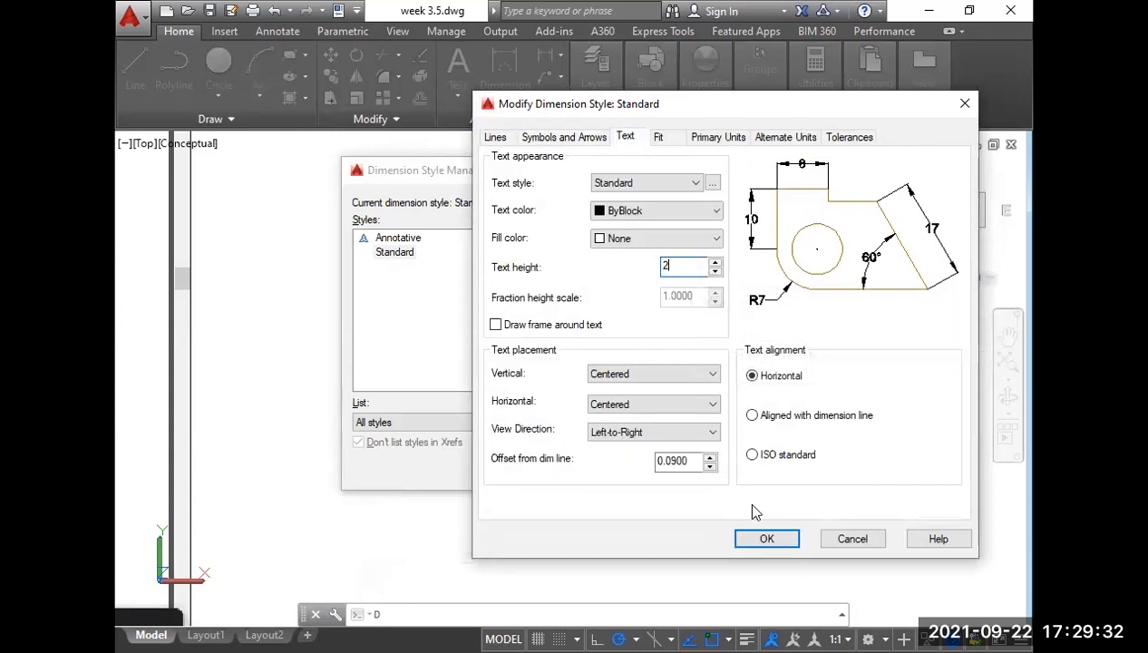
pyautogui.click(751, 542)
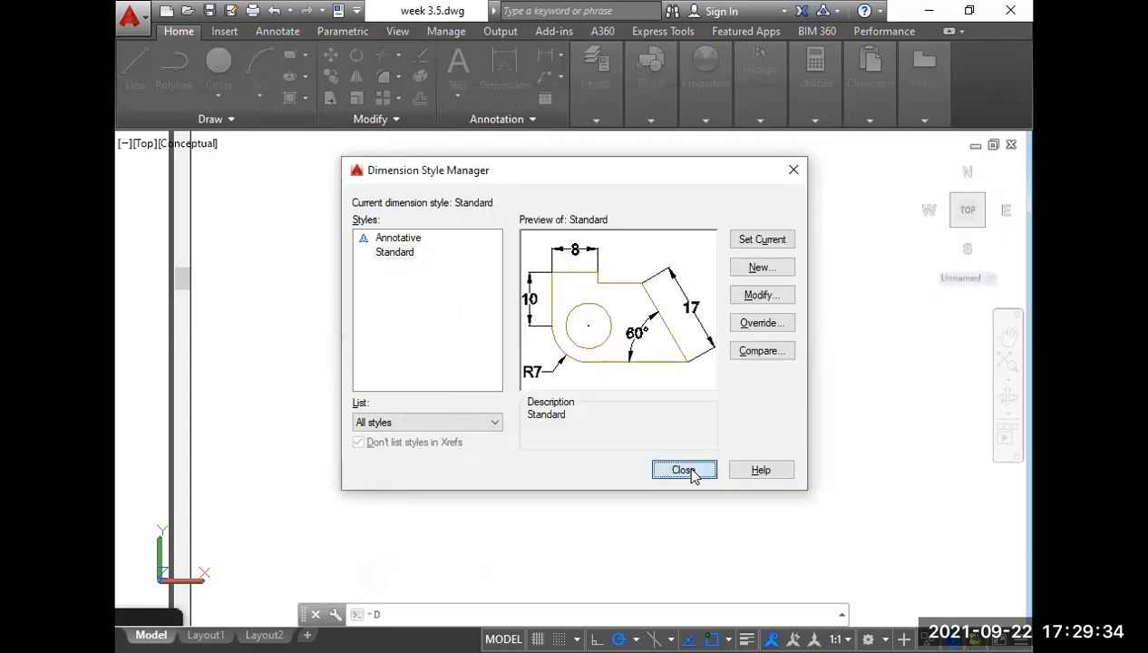
pyautogui.click(692, 473)
# Examine the bracket's top view in the reference image for the size and number of its holes.
pyautogui.scroll(-2, 664, 431)
pyautogui.moveTo(671, 435); pyautogui.dragTo(760, 436, button='middle')
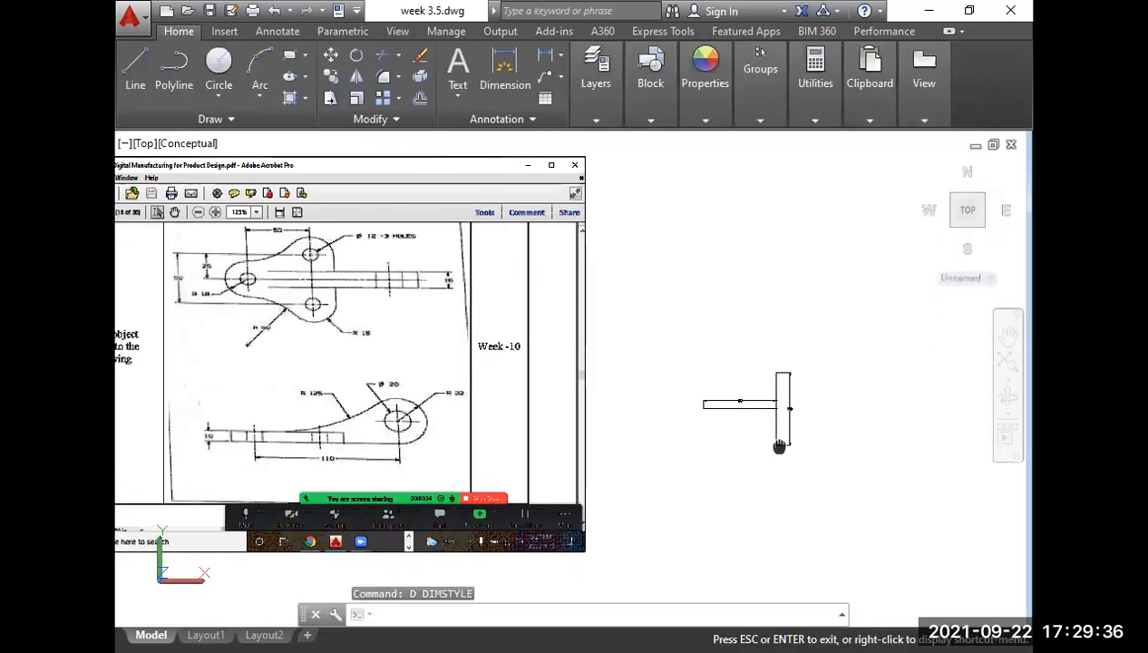
pyautogui.scroll(5, 786, 404)
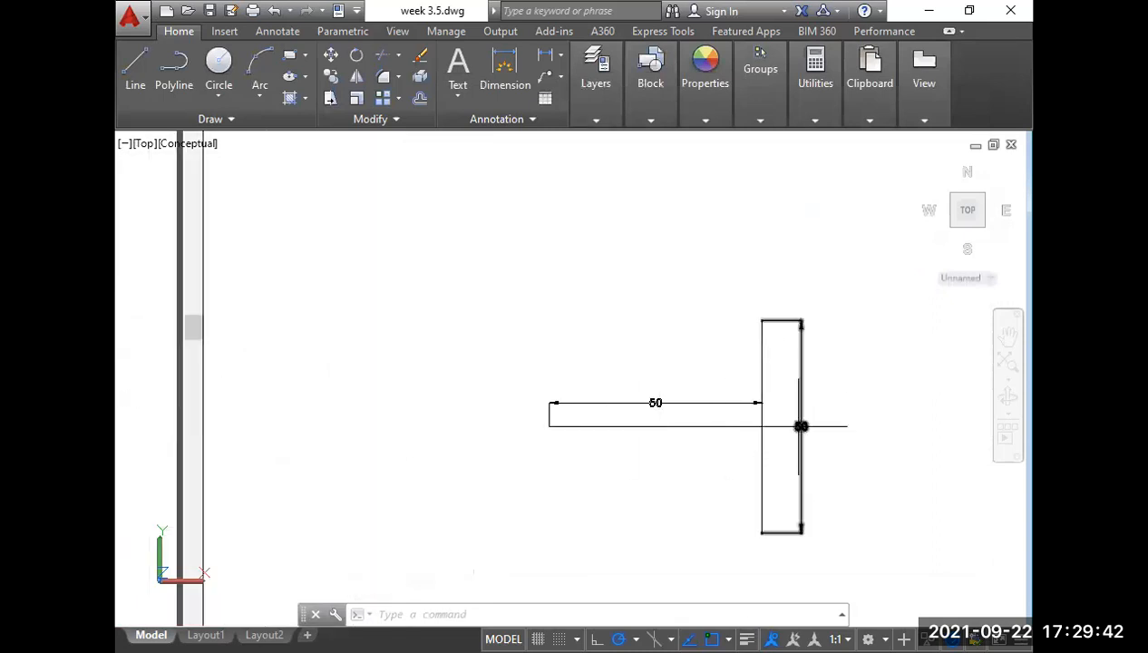
pyautogui.moveTo(580, 360); pyautogui.dragTo(641, 366, button='middle')
pyautogui.scroll(-4, 641, 366)
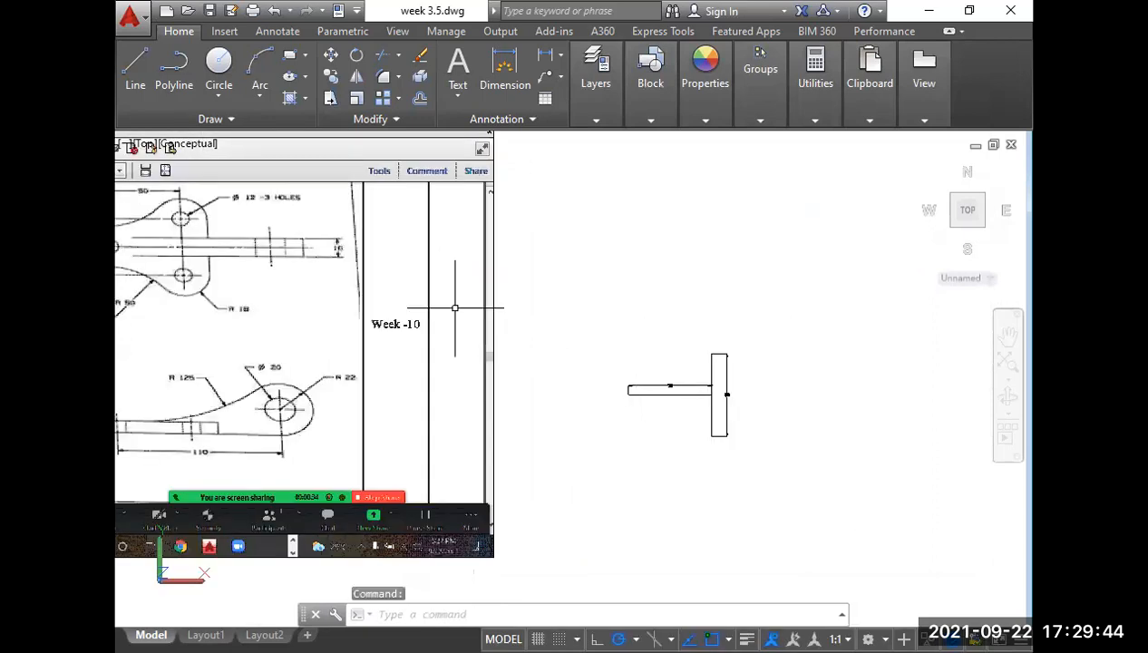
pyautogui.moveTo(161, 254); pyautogui.dragTo(396, 358, button='middle')
pyautogui.press('Escape')
pyautogui.scroll(5, 426, 300)
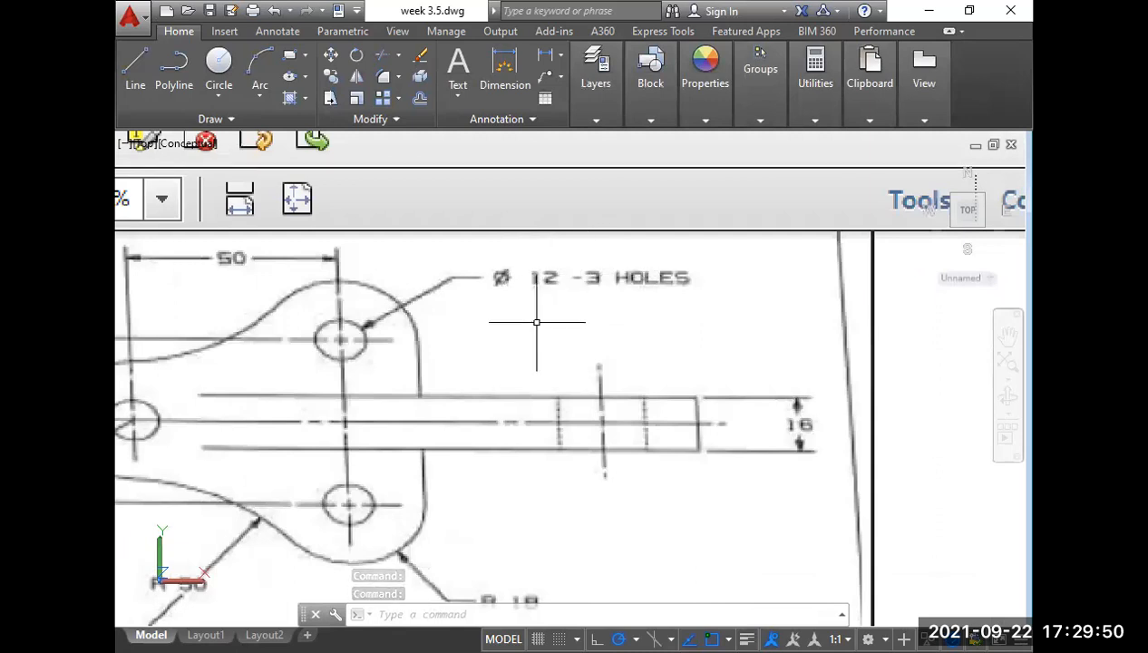
pyautogui.scroll(-5, 599, 335)
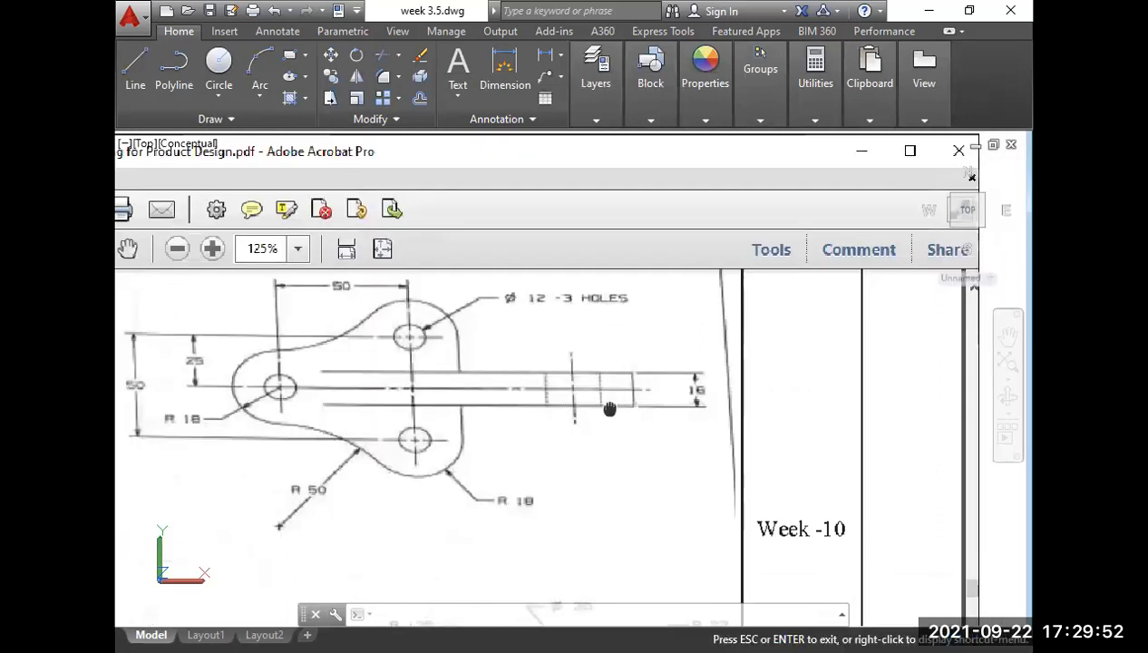
pyautogui.moveTo(665, 378); pyautogui.dragTo(525, 352, button='middle')
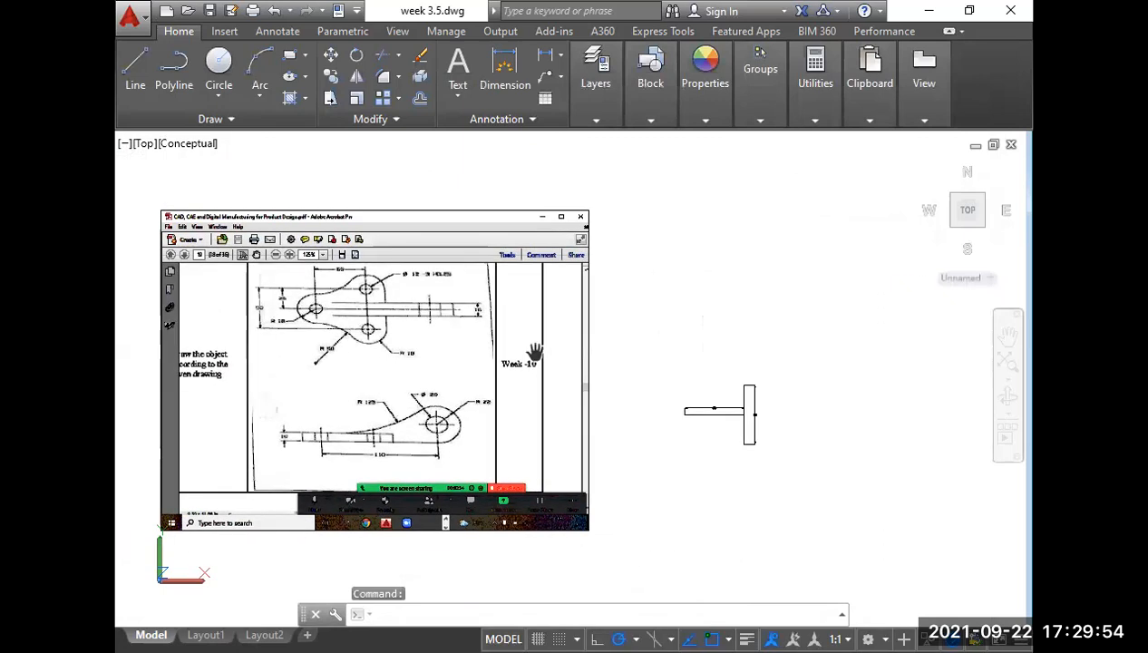
# Draw a circle of diameter 12 centred on the upper end of the vertical line.
pyautogui.scroll(5, 684, 417)
pyautogui.moveTo(718, 450); pyautogui.dragTo(620, 427, button='middle')
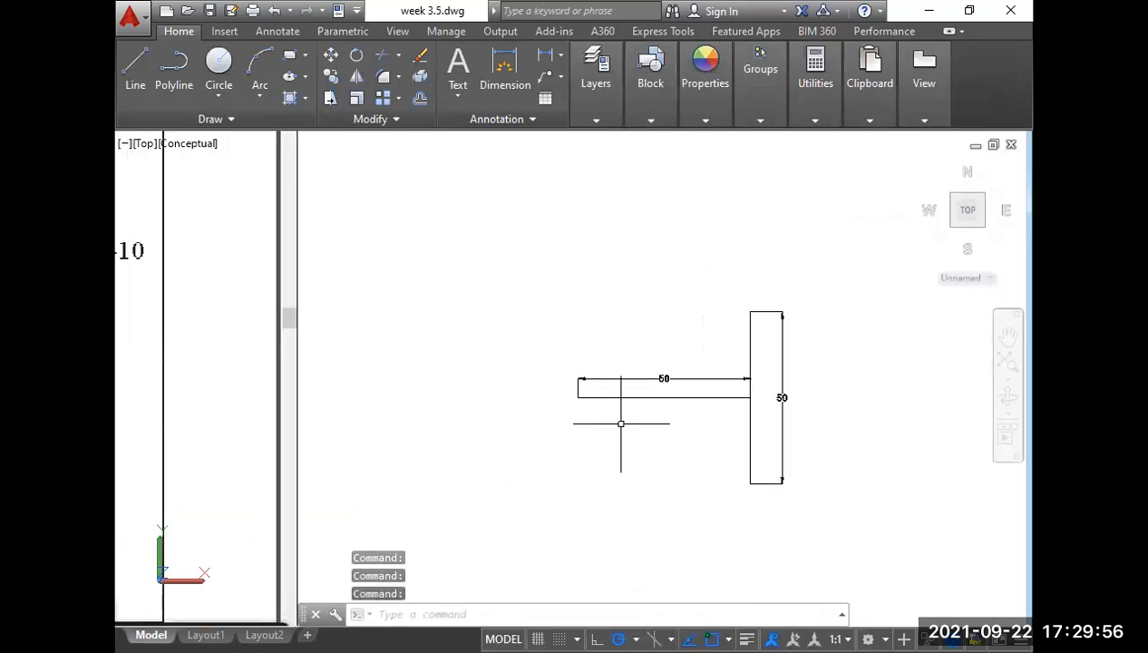
pyautogui.write('c')
pyautogui.press('Return')
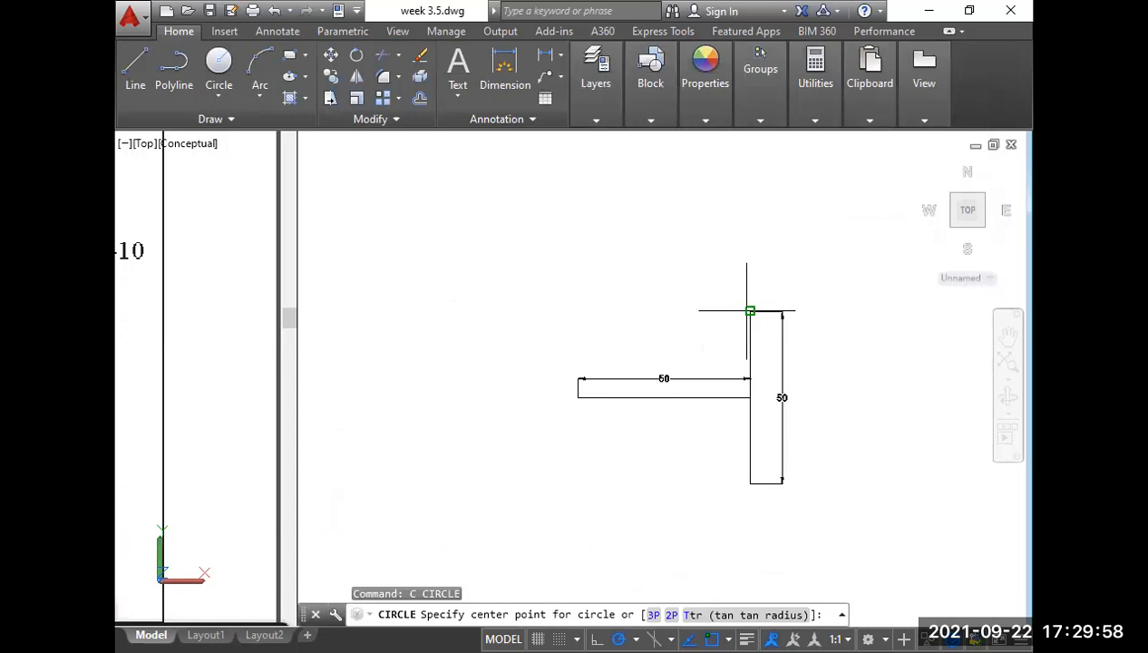
pyautogui.click(749, 311)
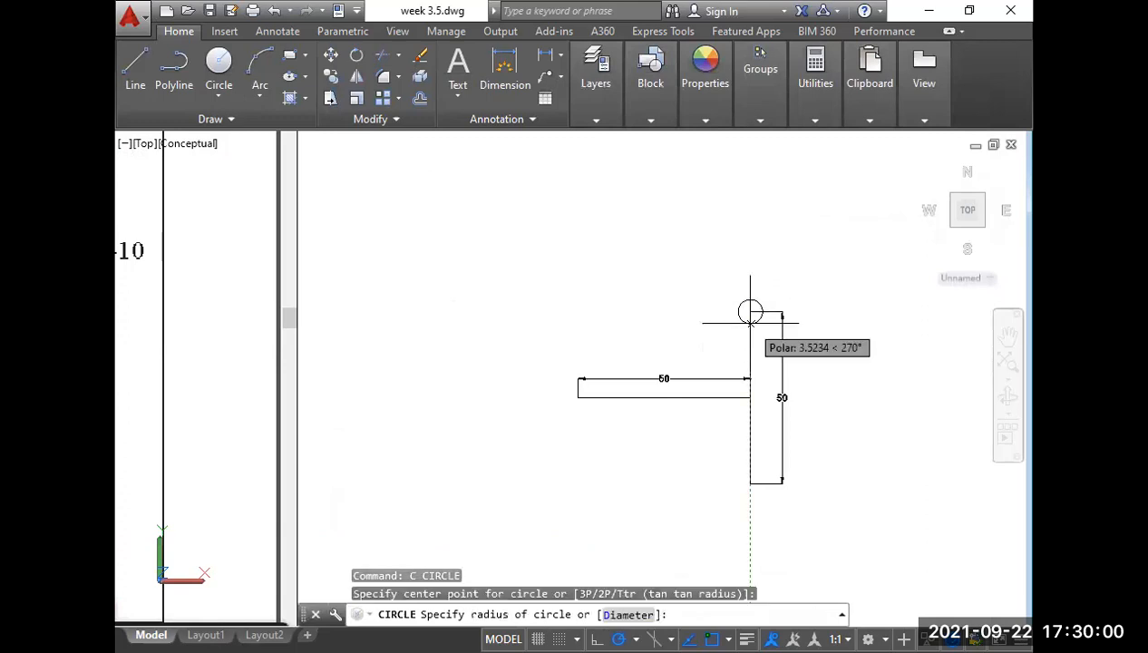
pyautogui.write('d')
pyautogui.press('Return')
pyautogui.write('12')
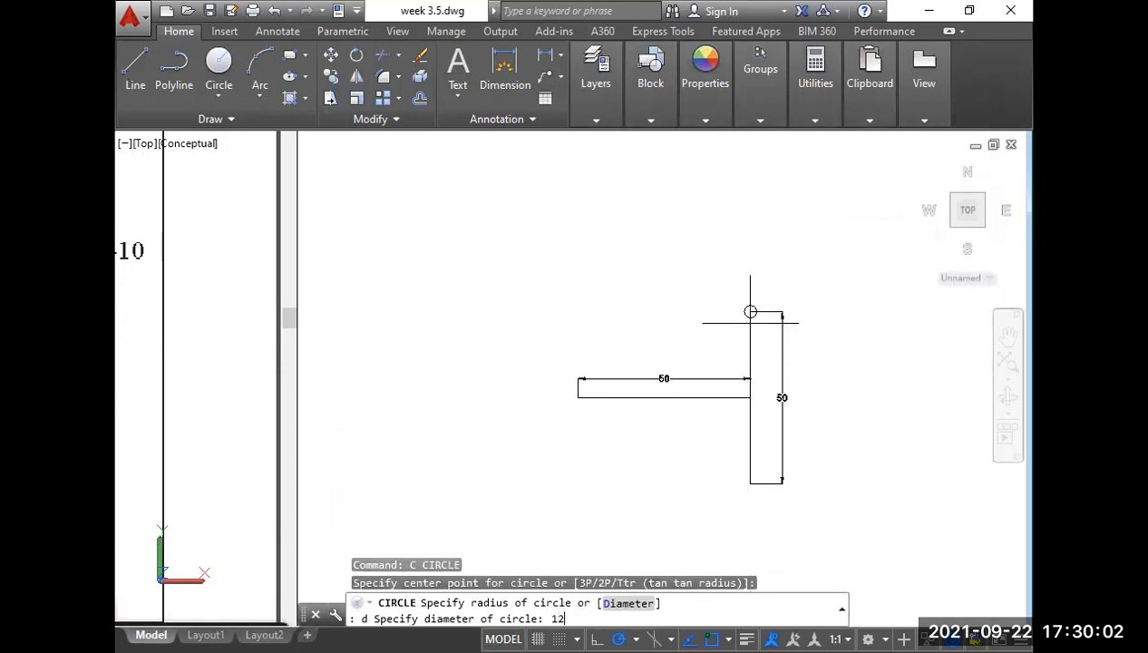
pyautogui.press('Return')
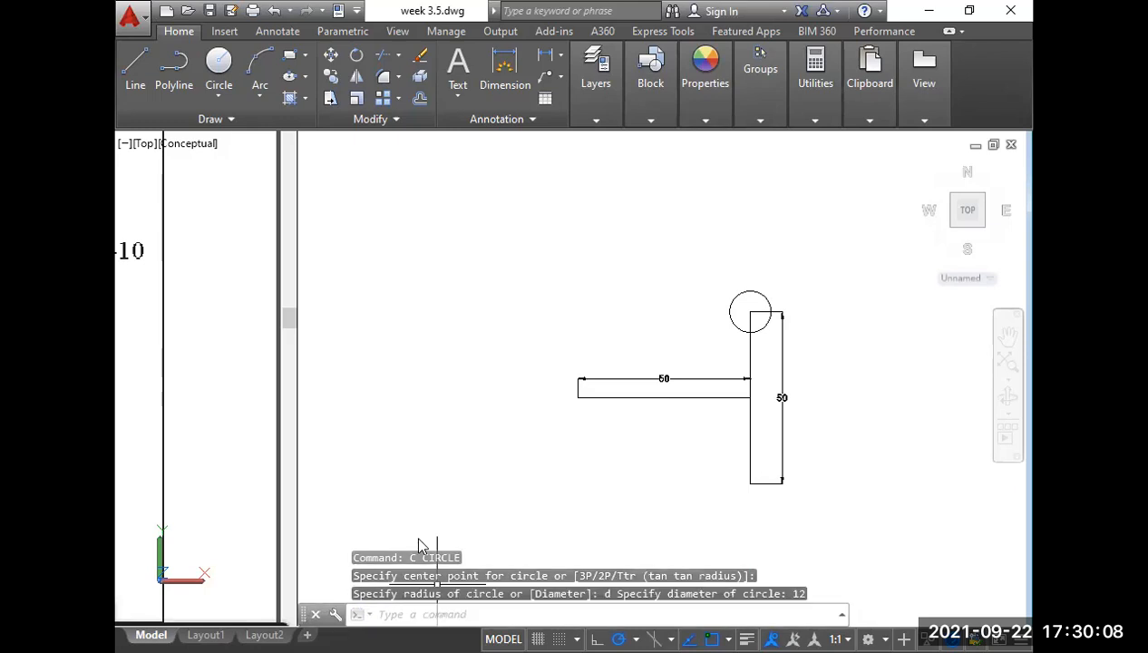
# Copy the circle from its centre to the vertical line's lower end and the horizontal line's left end.
pyautogui.click(747, 314)
pyautogui.click(697, 293)
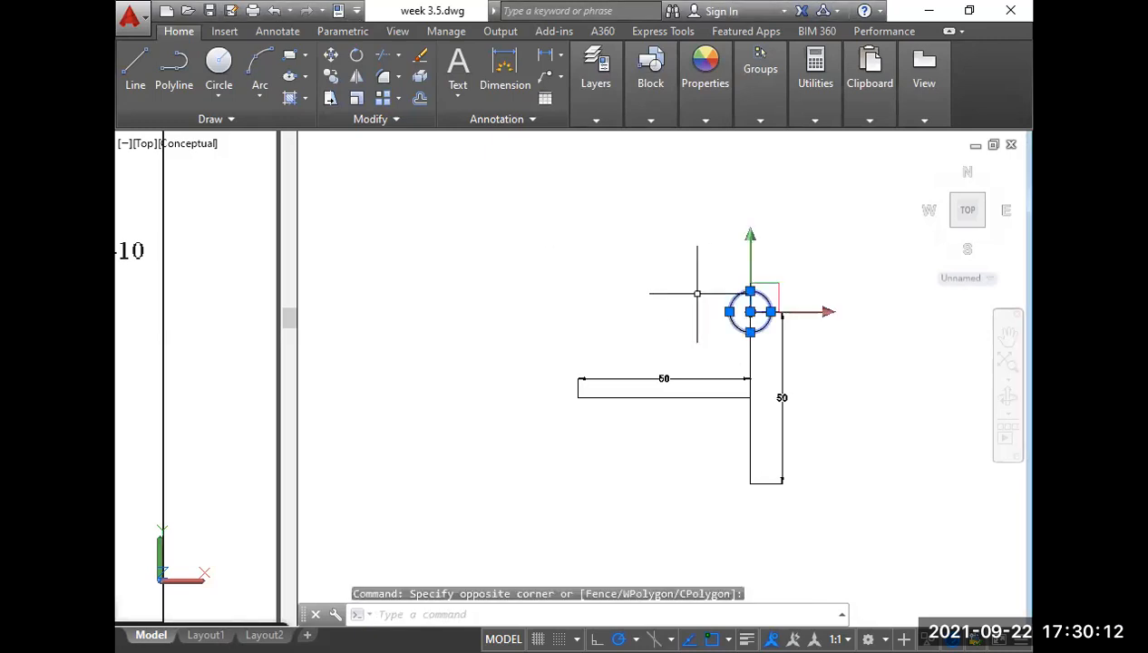
pyautogui.write('c')
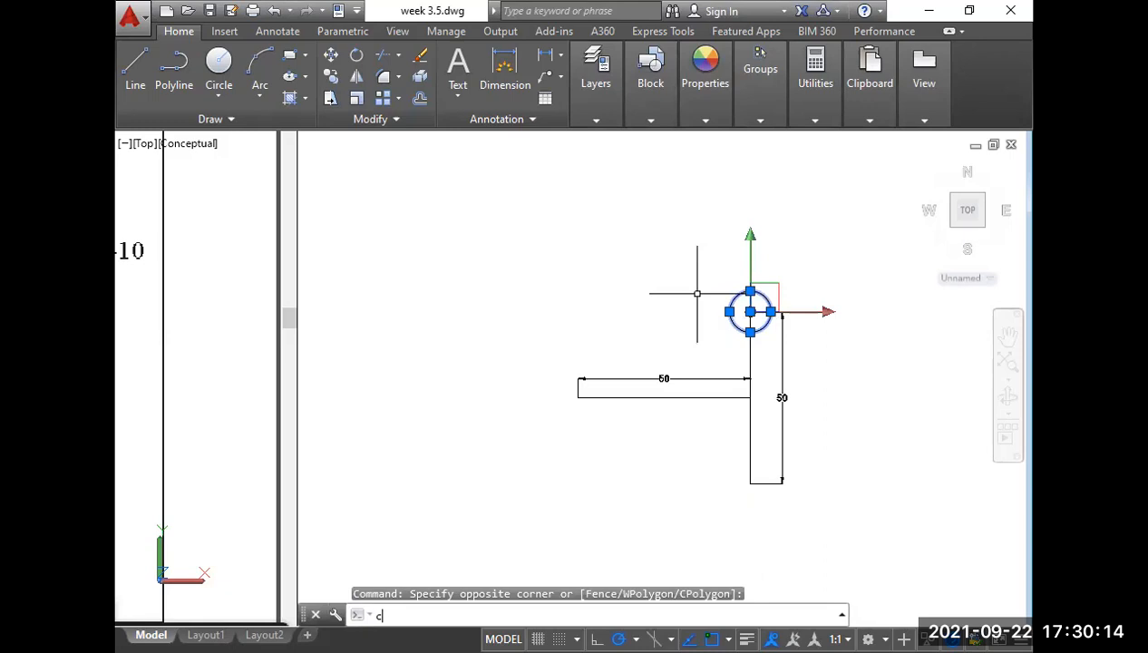
pyautogui.write('o')
pyautogui.press('Return')
pyautogui.click(750, 312)
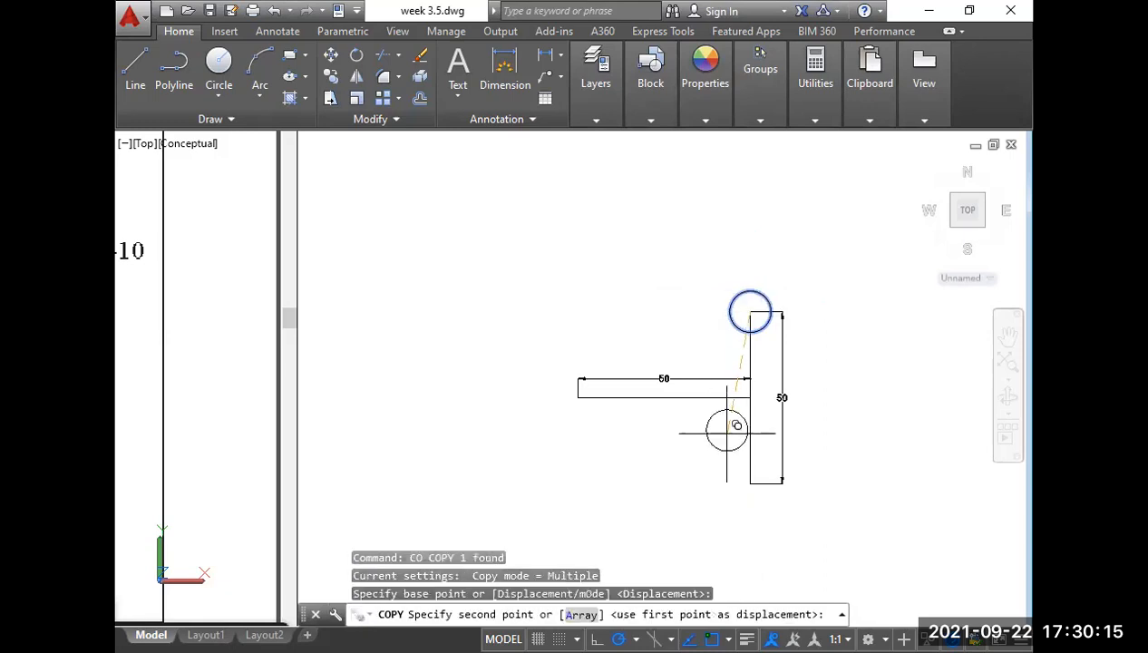
pyautogui.click(750, 483)
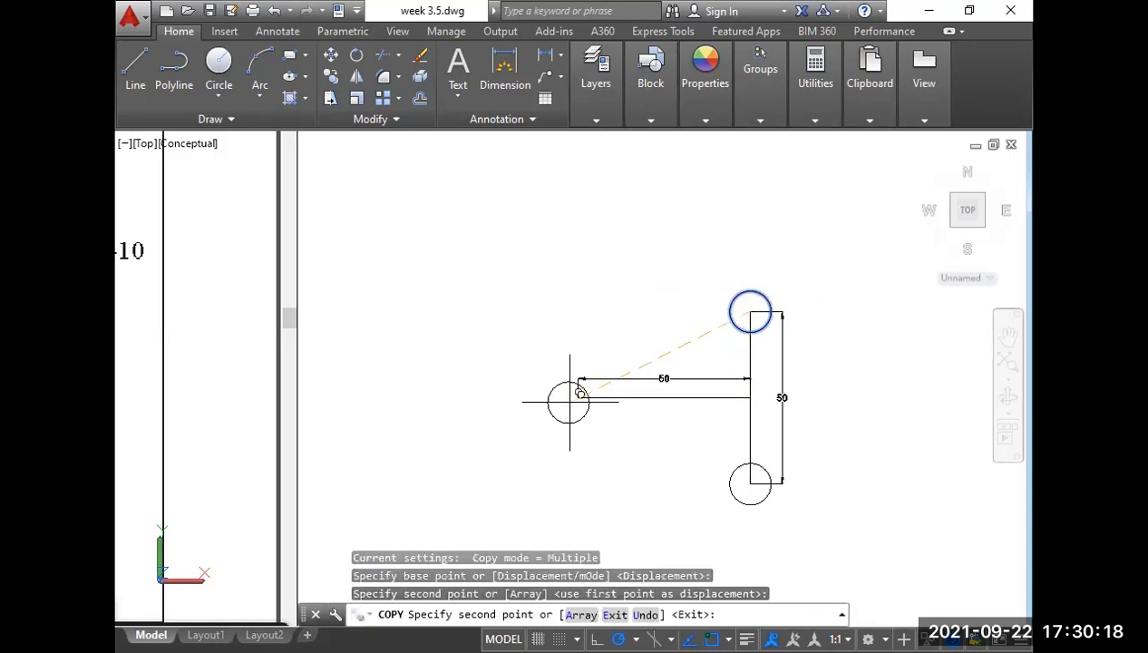
pyautogui.click(578, 397)
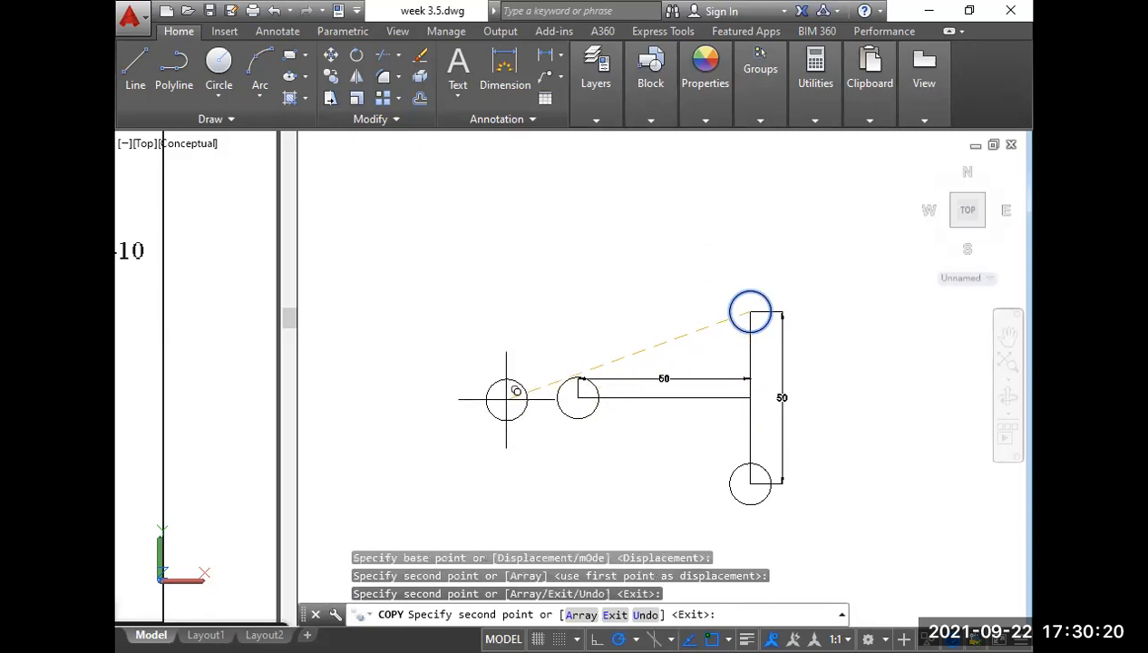
pyautogui.press('Return')
pyautogui.click(666, 386)
pyautogui.click(645, 366)
pyautogui.click(798, 401)
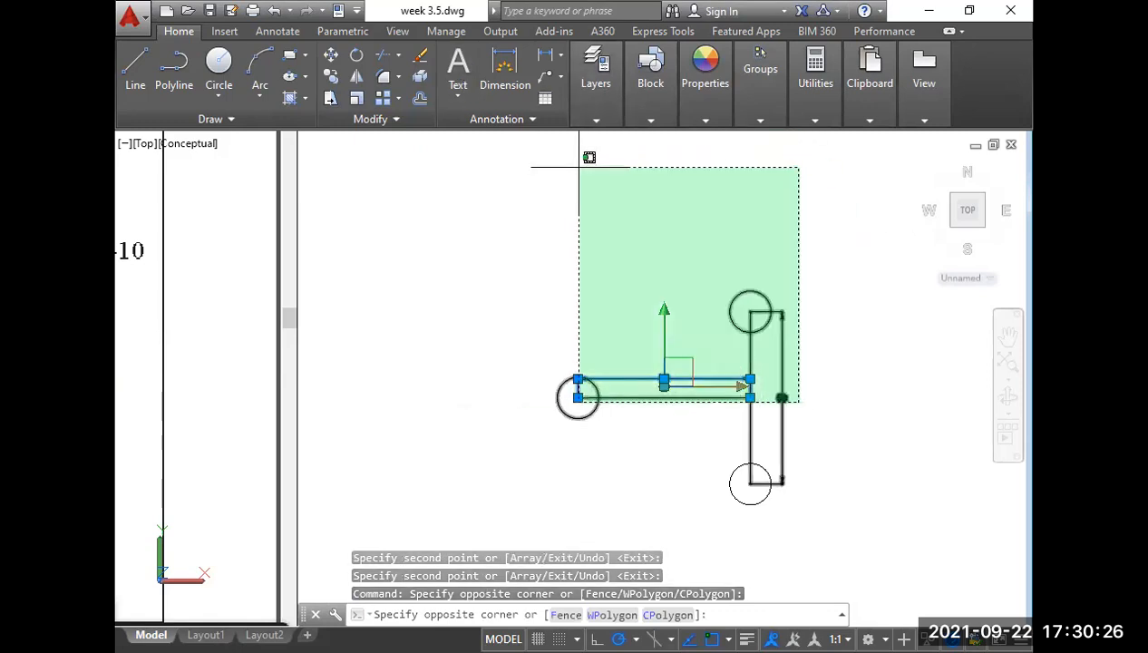
pyautogui.click(827, 243)
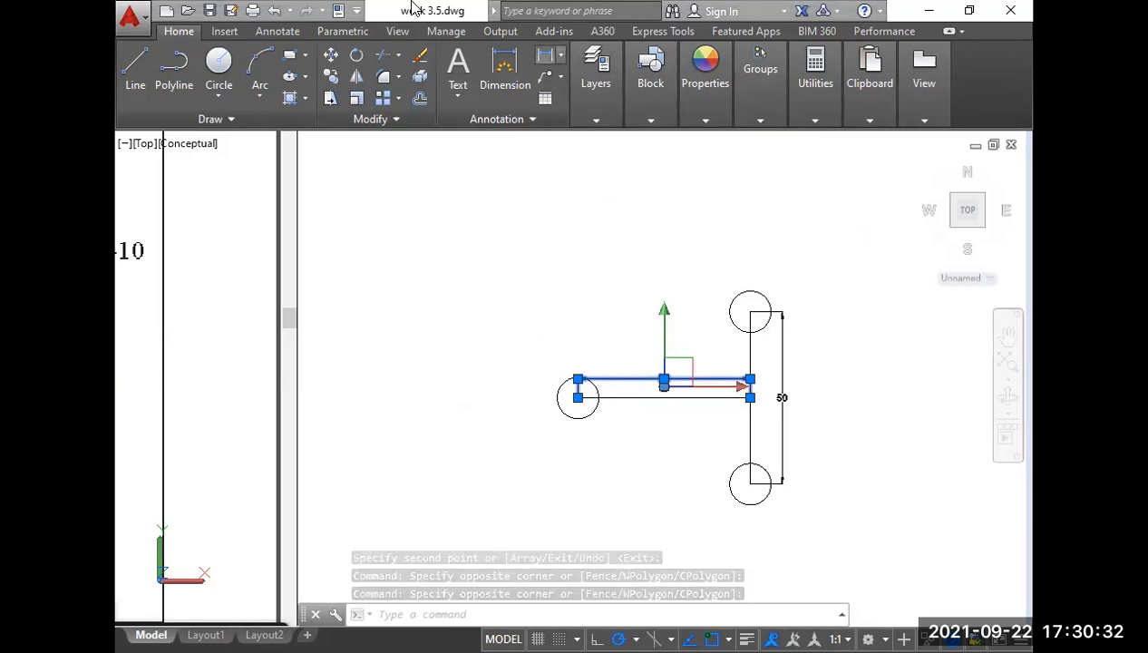
# Add diameter dimensions to the upper circle and the left circle, each placed at the circle's upper left.
pyautogui.click(560, 56)
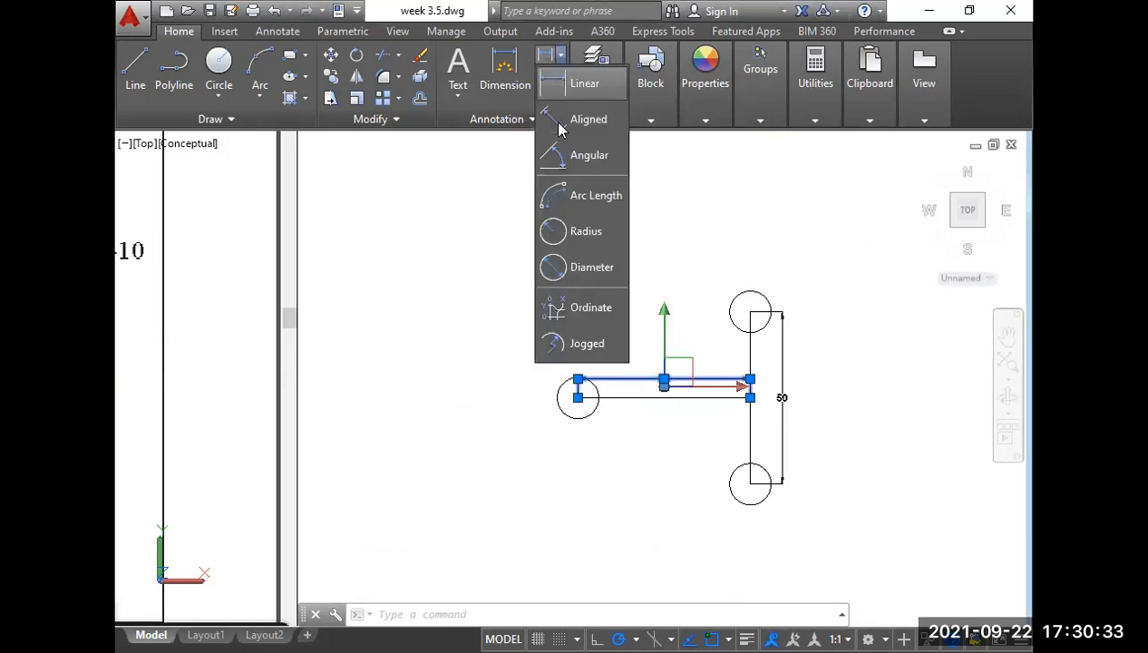
pyautogui.click(587, 264)
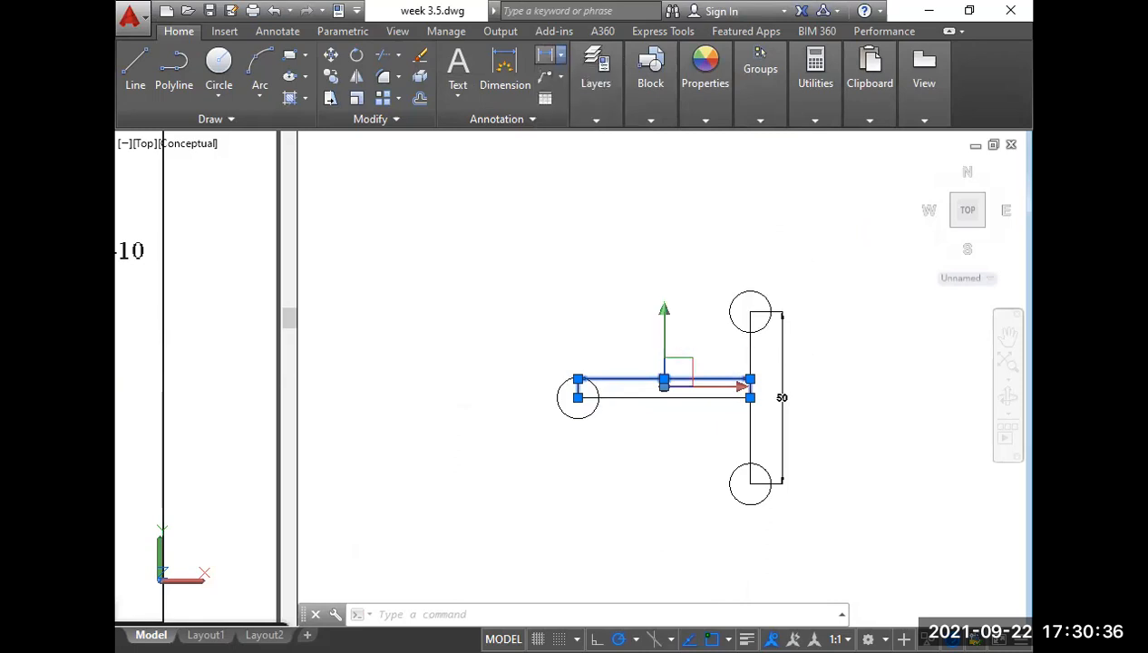
pyautogui.scroll(3, 730, 313)
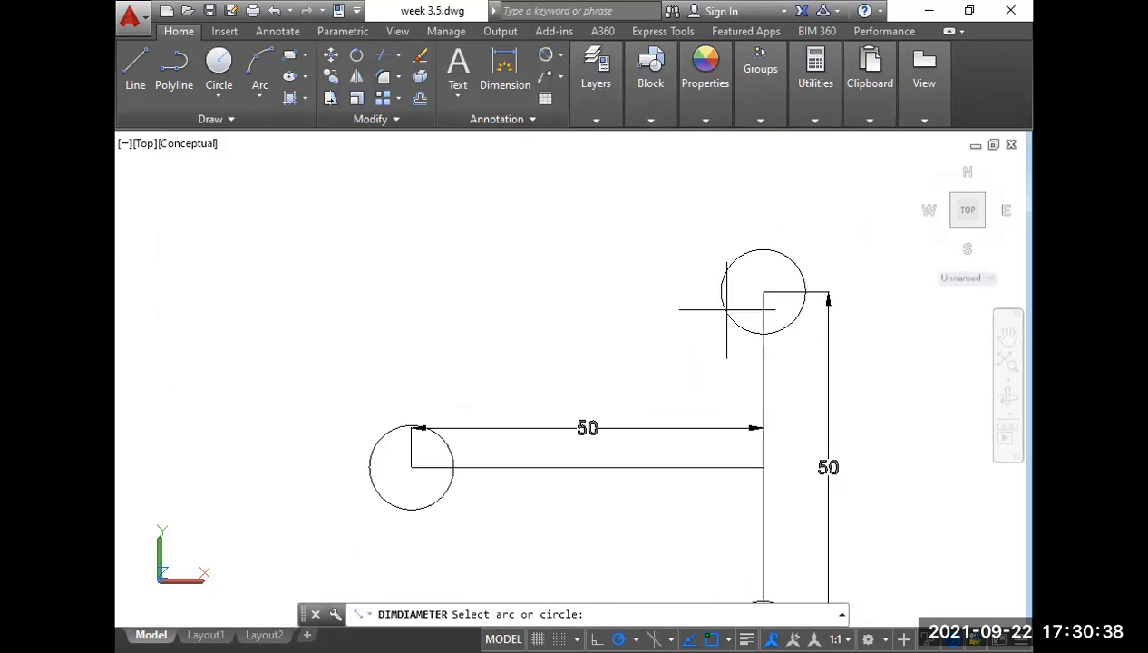
pyautogui.click(726, 309)
pyautogui.click(687, 227)
pyautogui.rightClick(496, 316)
pyautogui.click(543, 328)
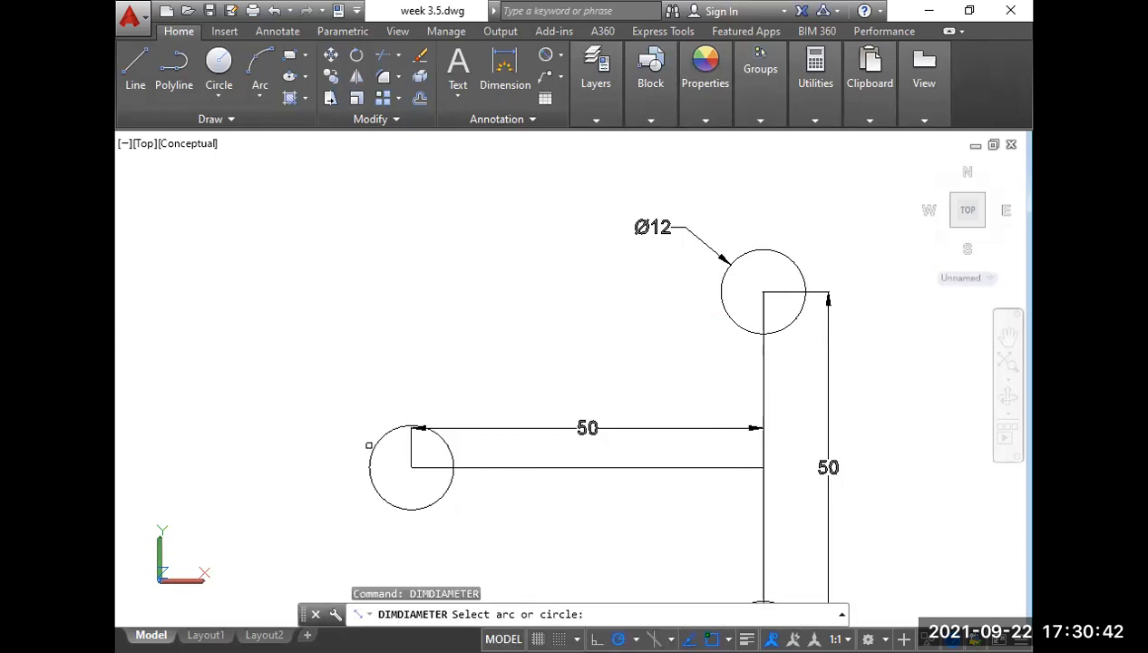
pyautogui.click(373, 448)
pyautogui.scroll(-4, 510, 324)
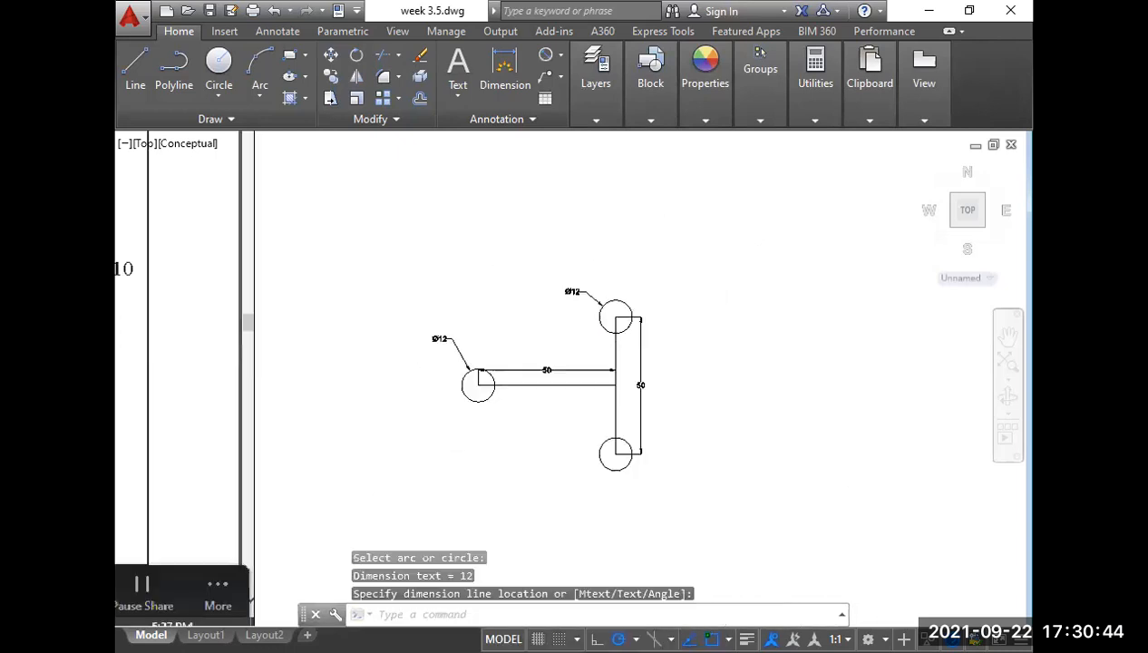
pyautogui.rightClick(512, 323)
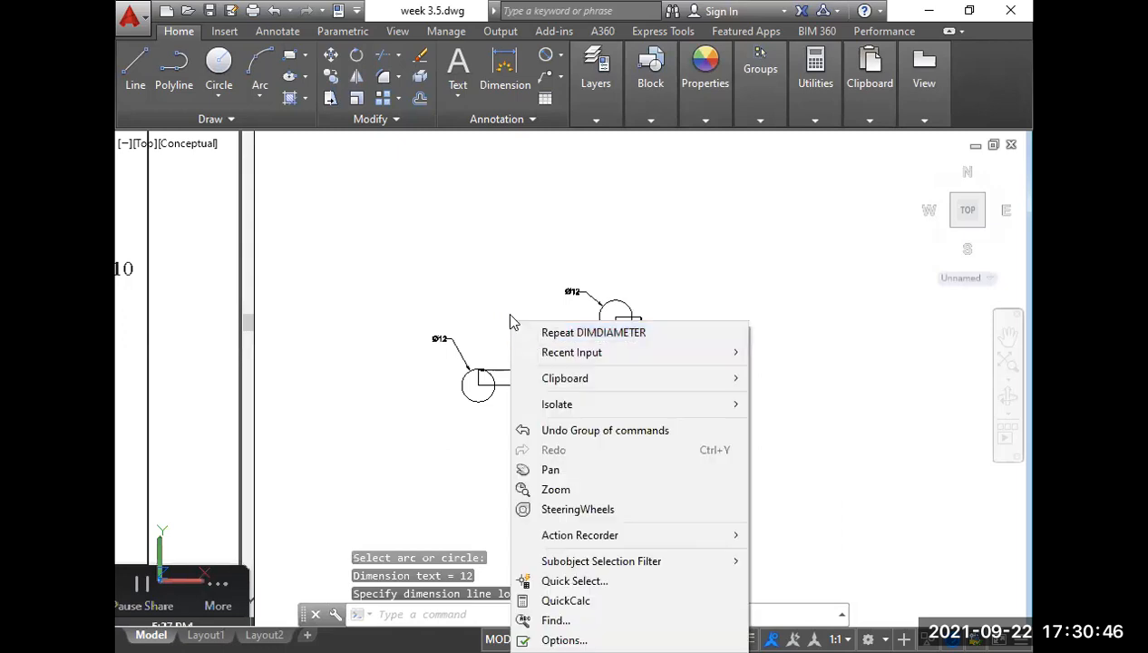
pyautogui.press('Escape')
# Delete the linear dimensions of the horizontal and vertical lines and both circle diameter dimensions.
pyautogui.scroll(4, 510, 364)
pyautogui.click(551, 386)
pyautogui.click(526, 349)
pyautogui.press('Delete')
pyautogui.click(448, 345)
pyautogui.click(363, 305)
pyautogui.moveTo(352, 296); pyautogui.dragTo(623, 200)
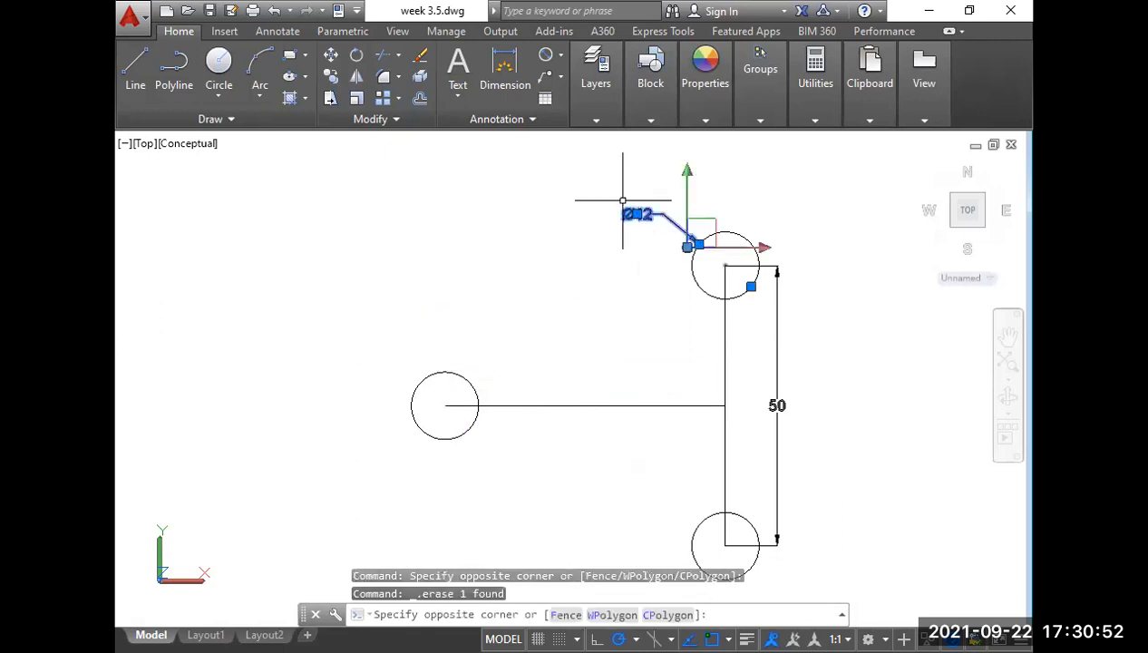
pyautogui.press('Delete')
pyautogui.click(777, 405)
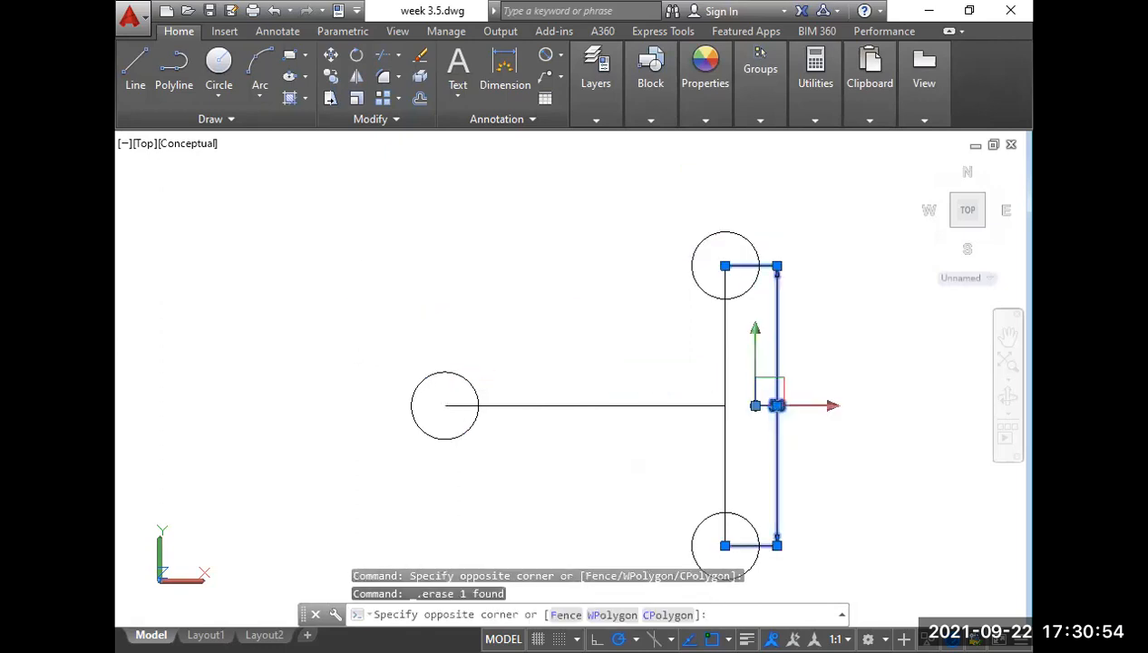
pyautogui.press('Delete')
# Examine the bracket's top view in the reference image for the radii of its outer arcs around the holes.
pyautogui.scroll(-4, 565, 353)
pyautogui.moveTo(412, 356); pyautogui.dragTo(624, 402, button='middle')
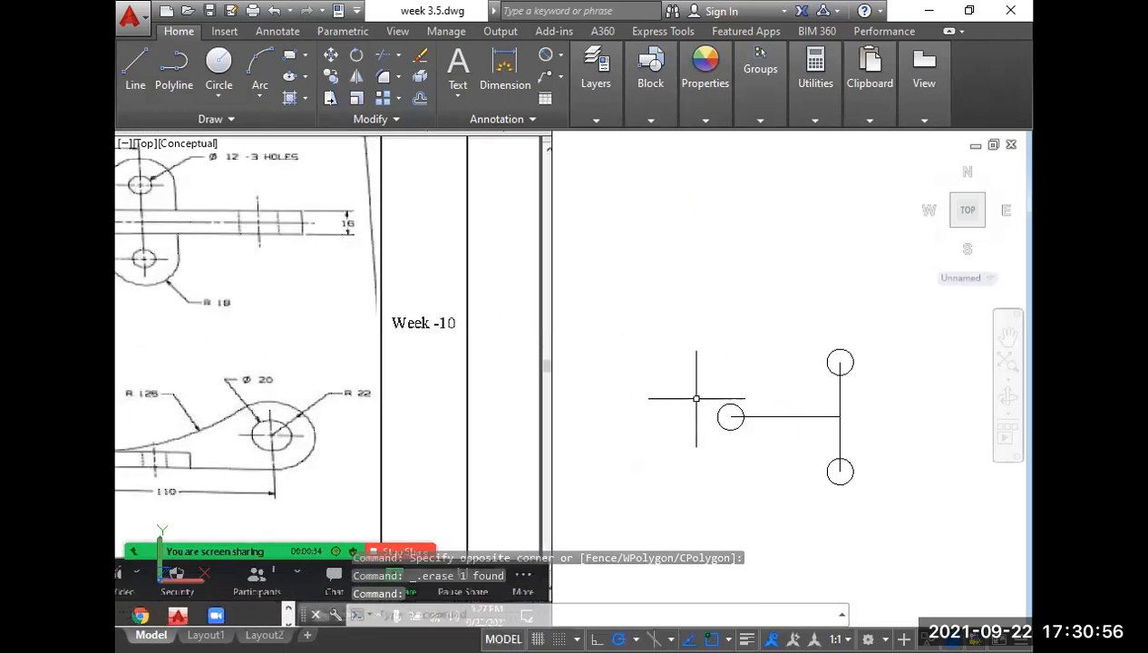
pyautogui.doubleClick(315, 315)
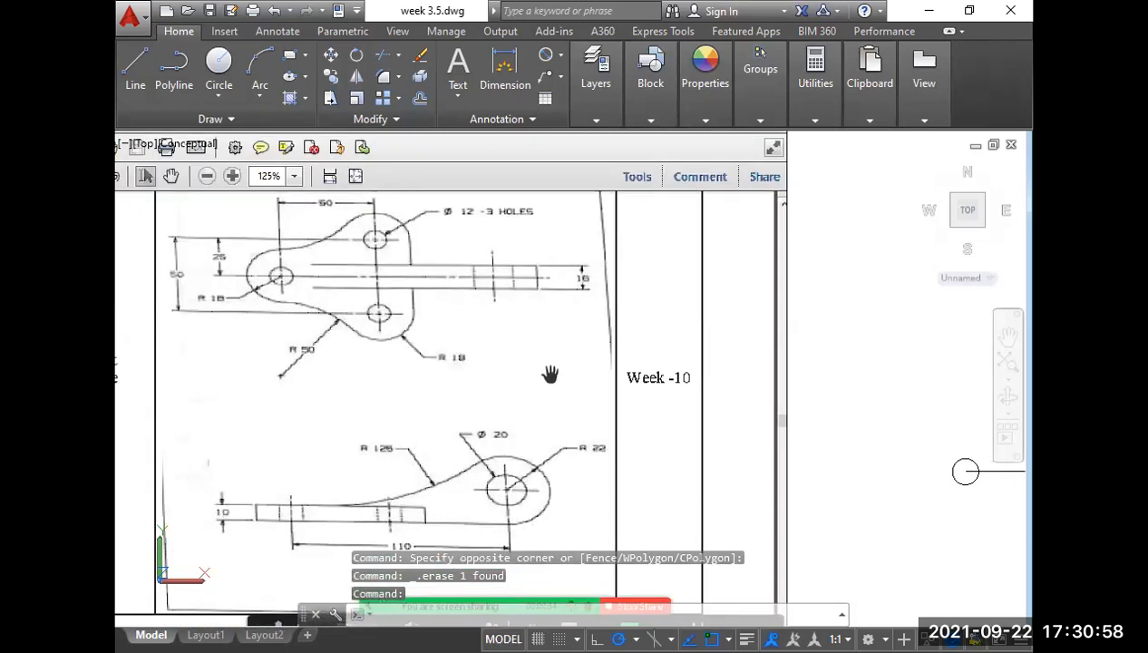
pyautogui.scroll(3, 267, 263)
pyautogui.moveTo(345, 318); pyautogui.dragTo(515, 346, button='middle')
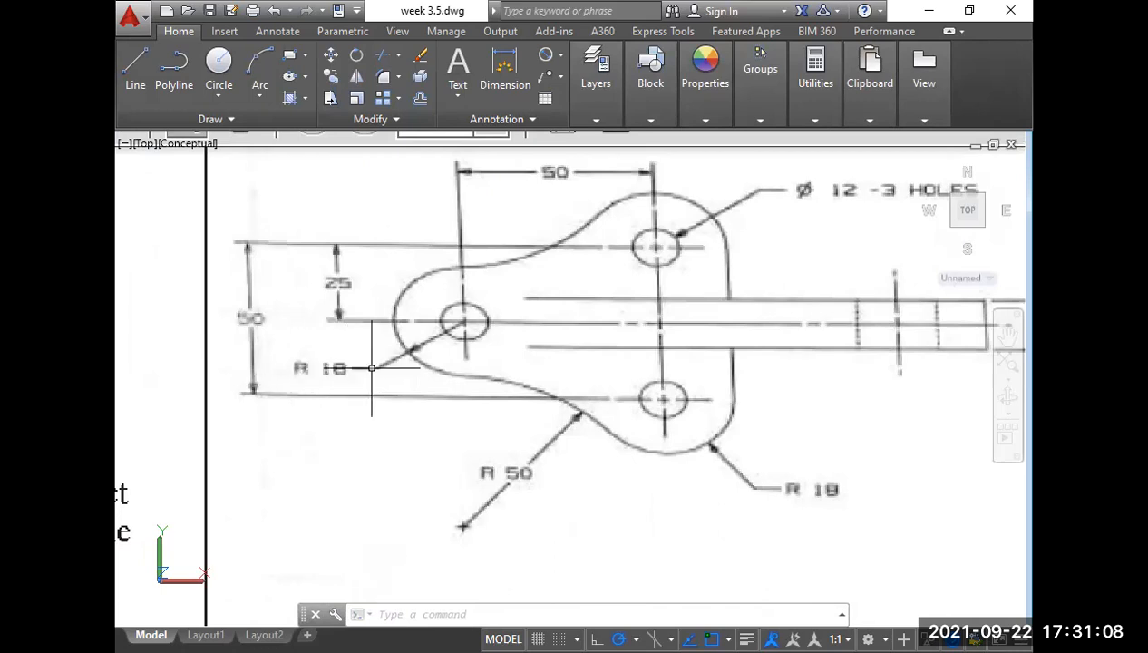
pyautogui.moveTo(692, 452); pyautogui.dragTo(614, 435, button='middle')
pyautogui.scroll(2, 662, 438)
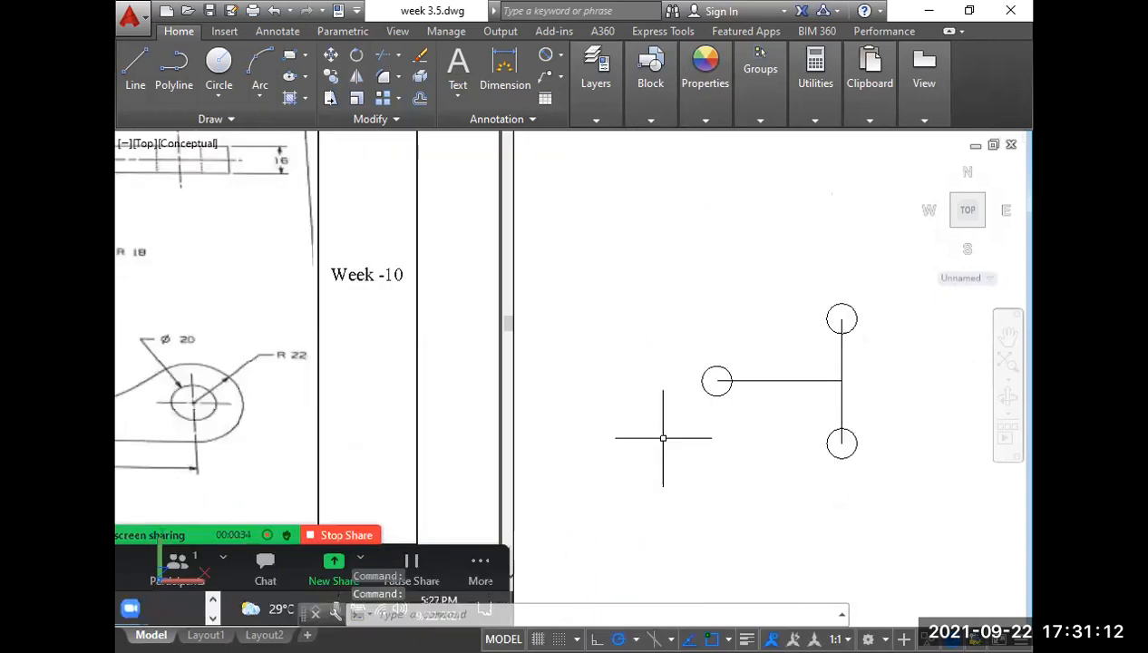
# Draw a circle of radius 18 centred on the left hole.
pyautogui.write('c')
pyautogui.press('Return')
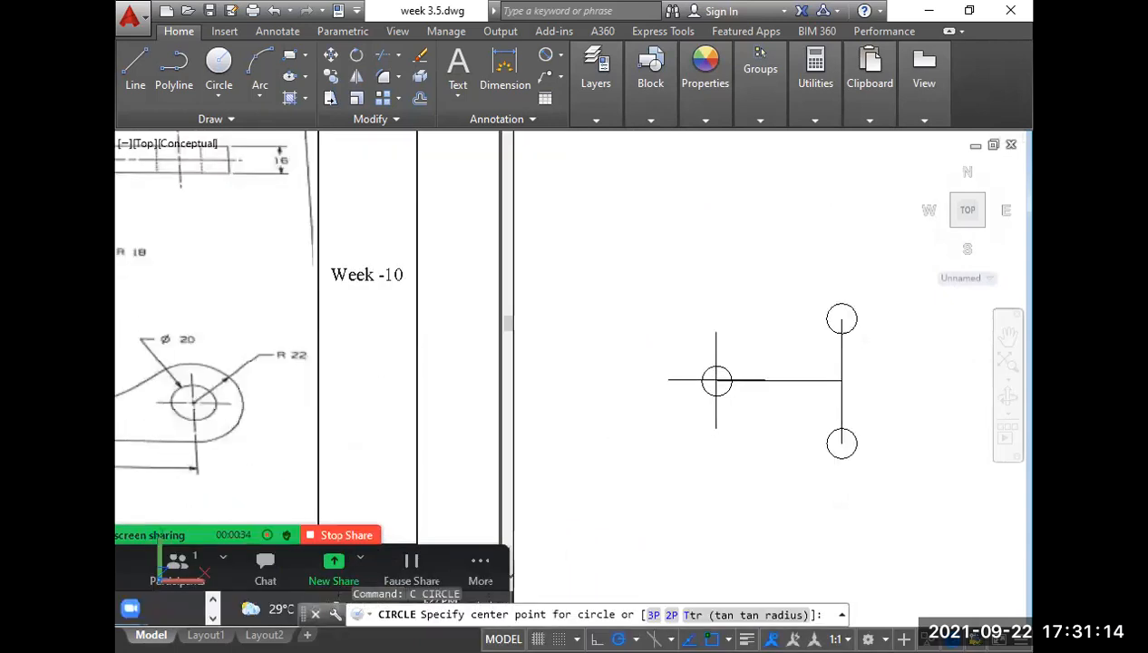
pyautogui.click(717, 380)
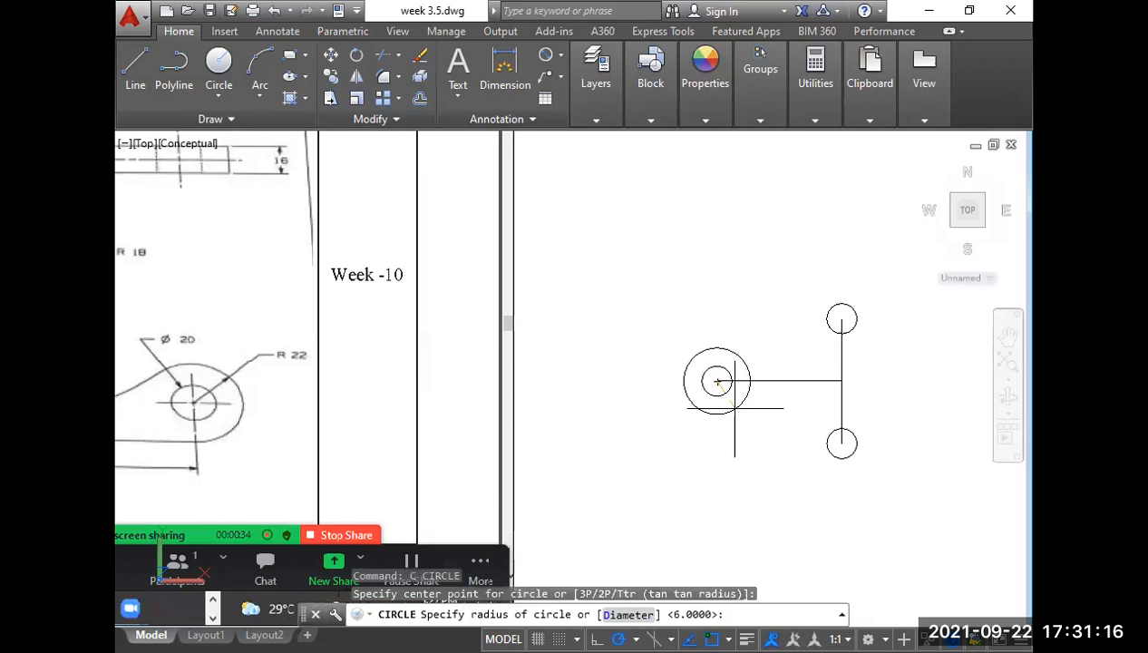
pyautogui.write('18')
pyautogui.press('Return')
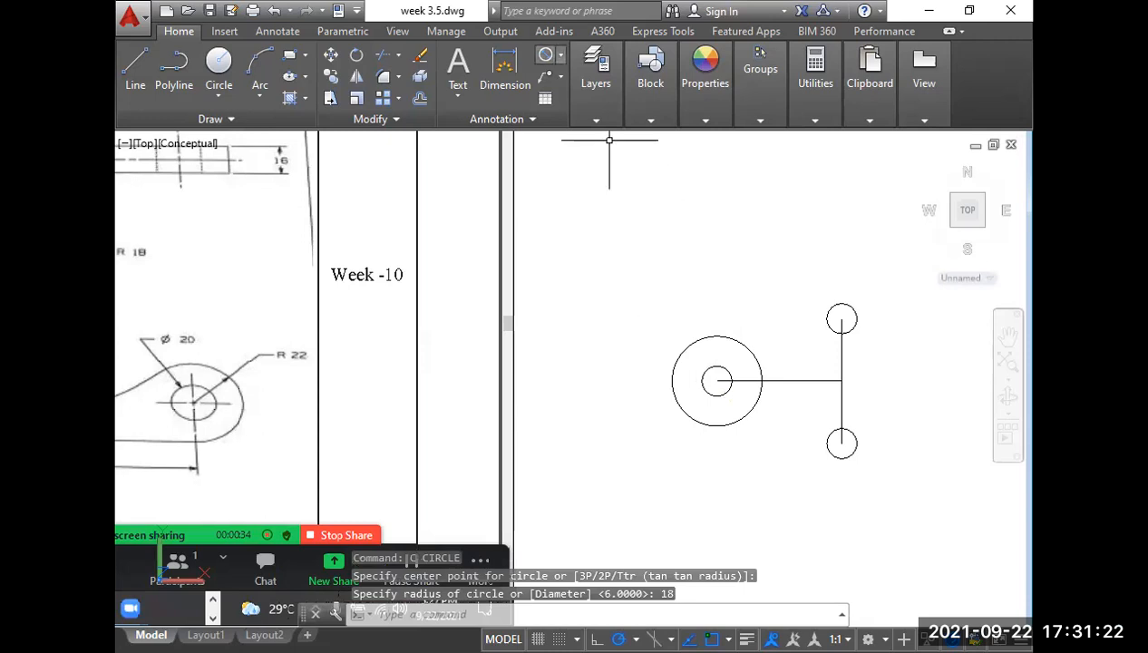
# Add a diameter dimension to the upper left of the left outer circle and delete it again.
pyautogui.write('ddi')
pyautogui.press('Return')
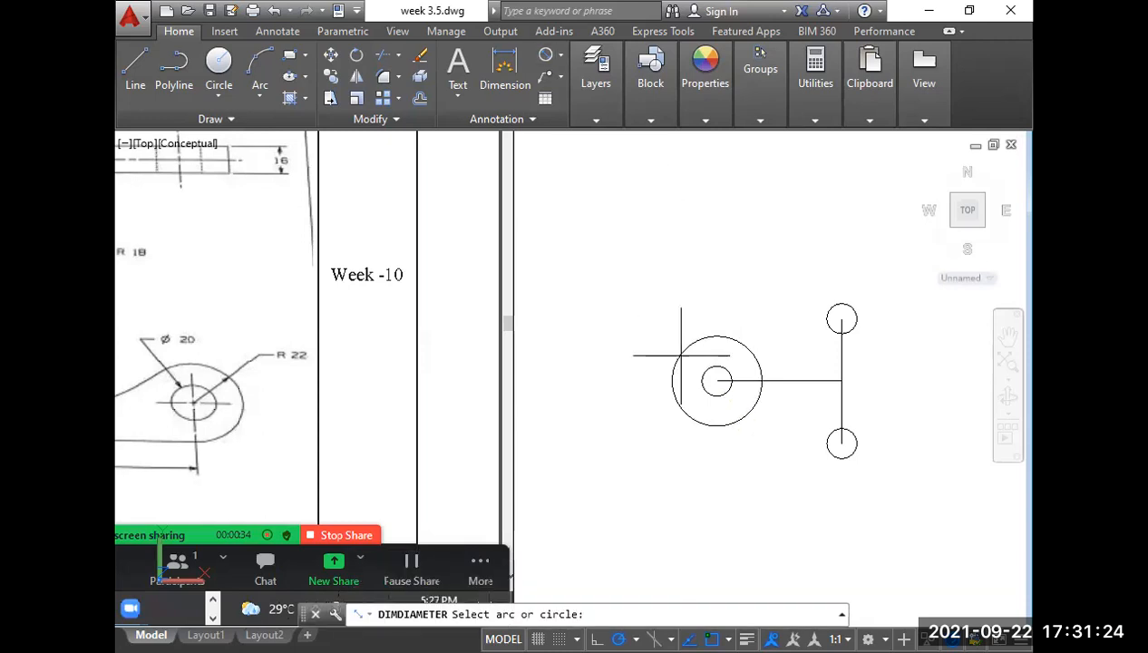
pyautogui.click(681, 355)
pyautogui.scroll(3, 671, 359)
pyautogui.moveTo(663, 361); pyautogui.dragTo(518, 361, button='middle')
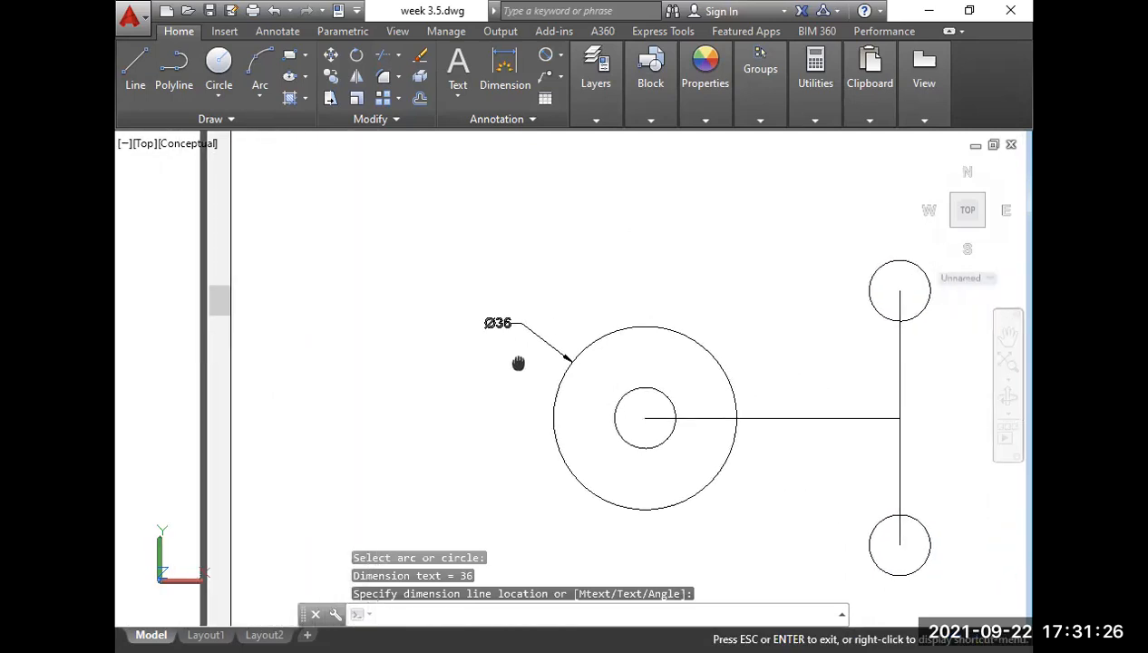
pyautogui.scroll(2, 516, 354)
pyautogui.click(516, 340)
pyautogui.click(516, 340)
pyautogui.click(472, 284)
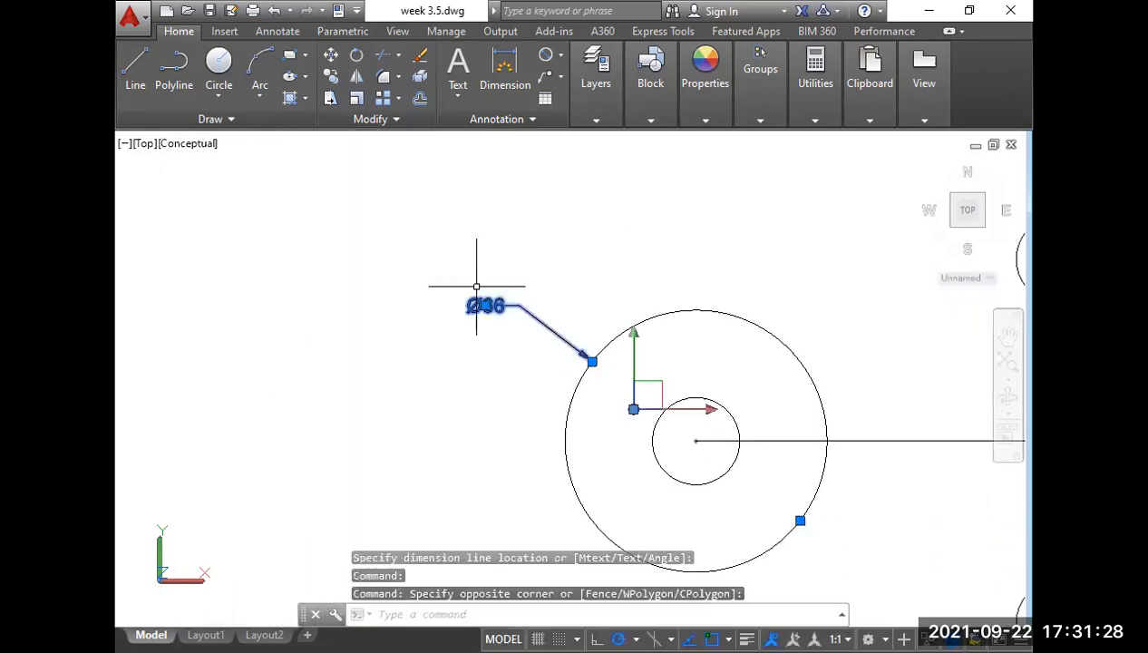
pyautogui.press('Delete')
# Add a radius dimension to the left outer circle, placed at the circle's upper left.
pyautogui.click(558, 56)
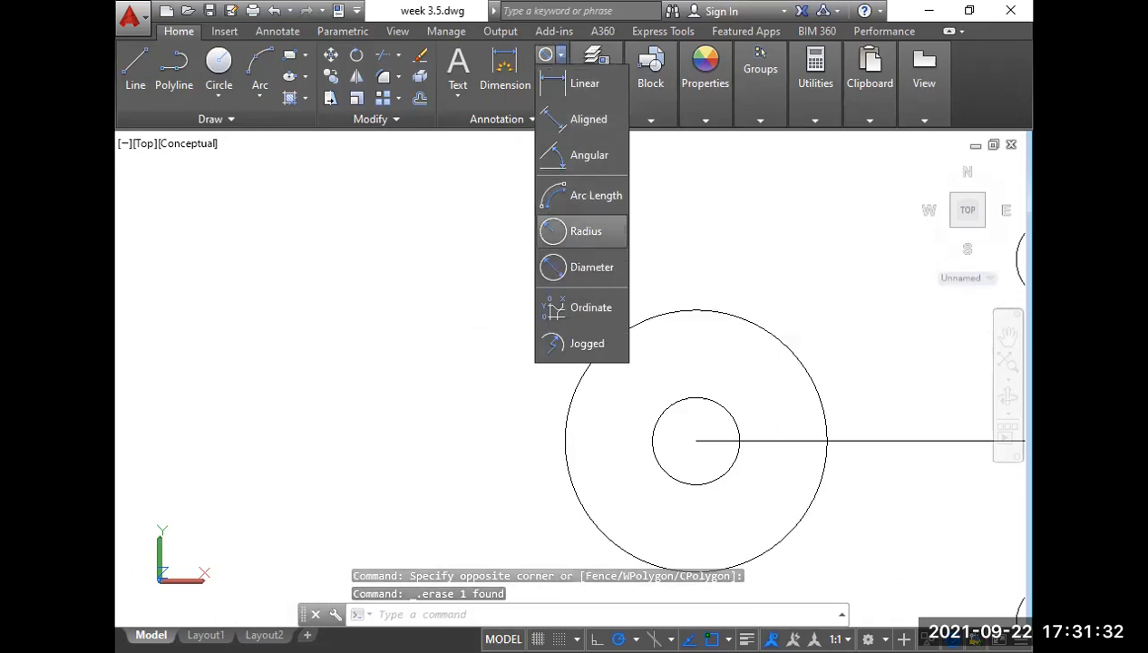
pyautogui.click(585, 230)
pyautogui.click(603, 341)
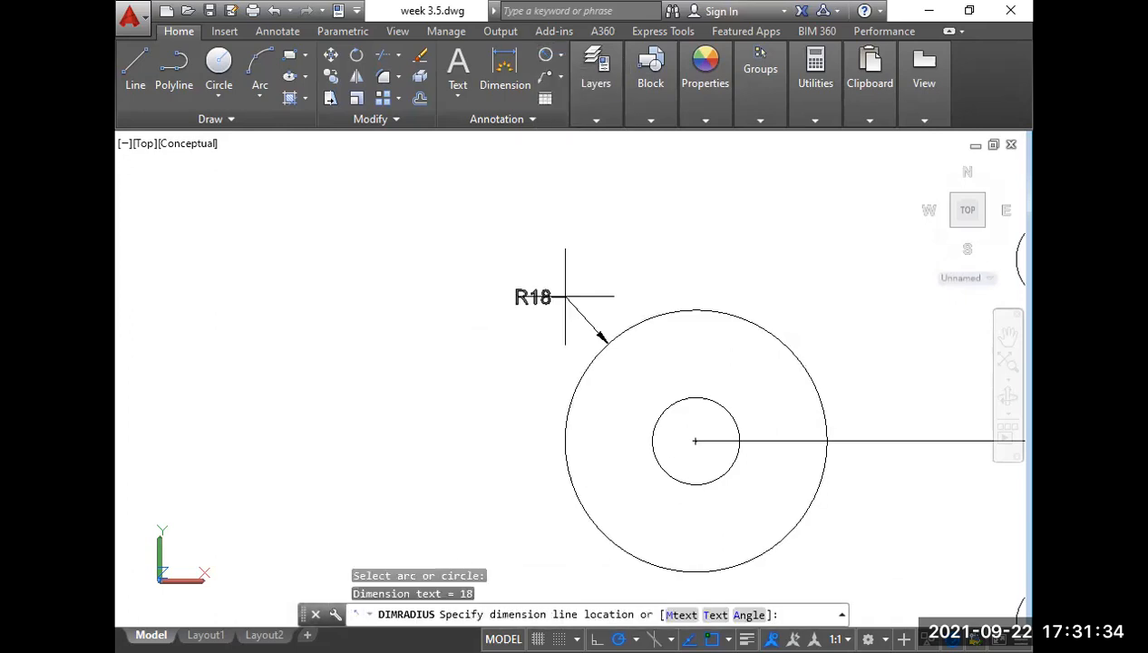
pyautogui.scroll(-4, 607, 256)
pyautogui.scroll(2, 587, 300)
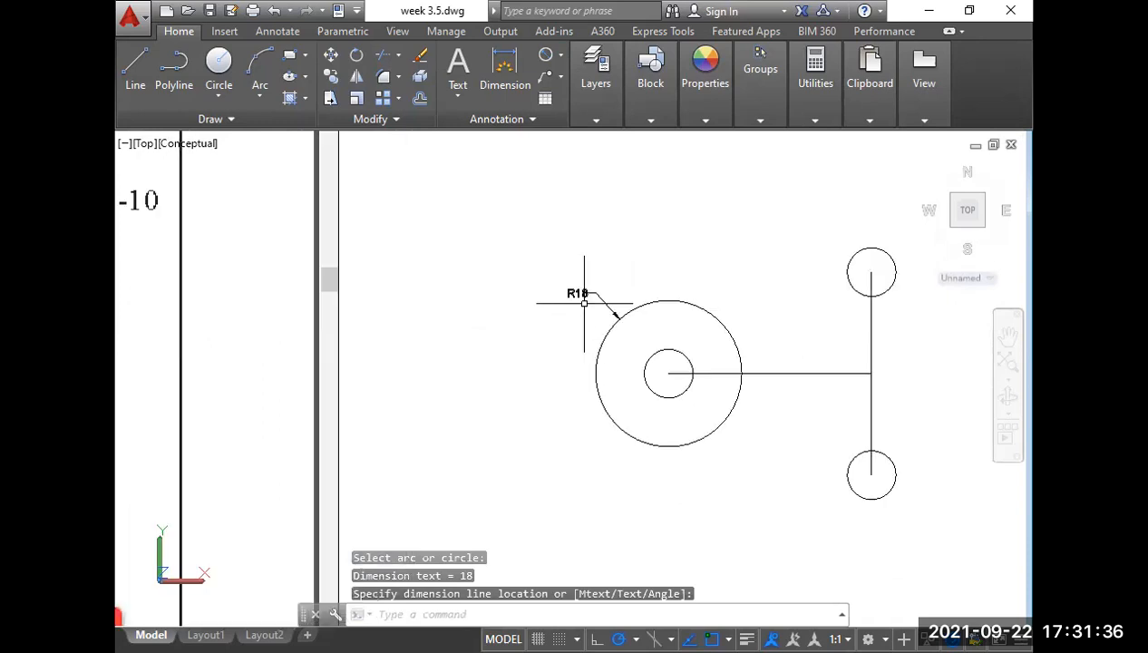
pyautogui.click(593, 337)
# Copy the left outer circle from its centre to the centres of the upper and lower holes.
pyautogui.moveTo(580, 344); pyautogui.dragTo(437, 327, button='middle')
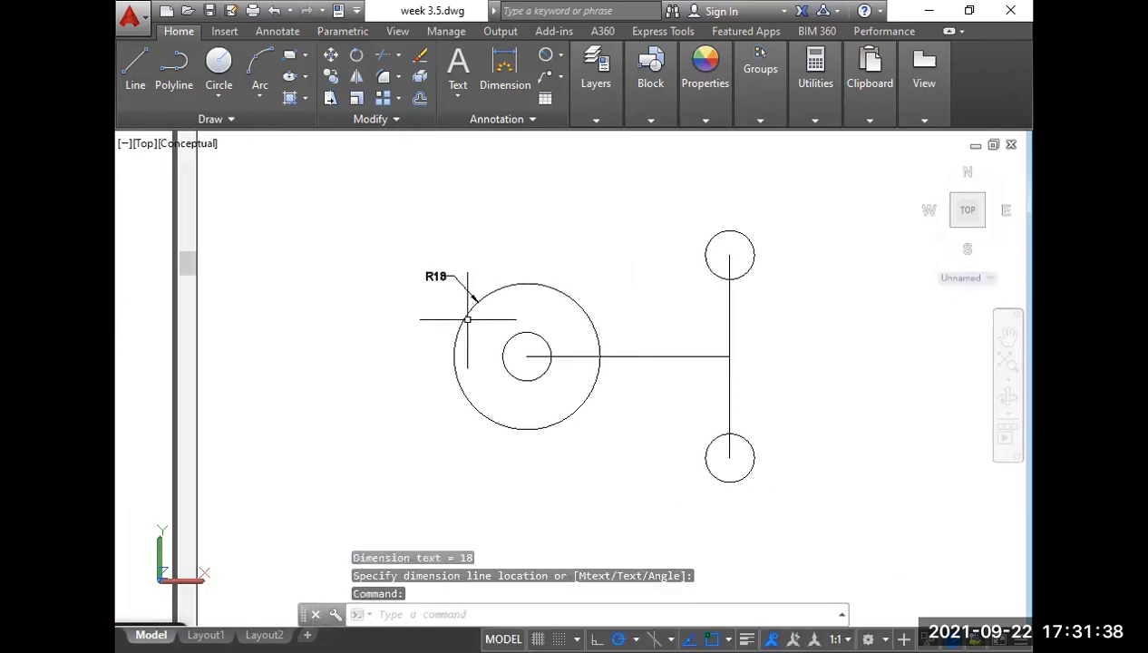
pyautogui.click(582, 319)
pyautogui.click(546, 274)
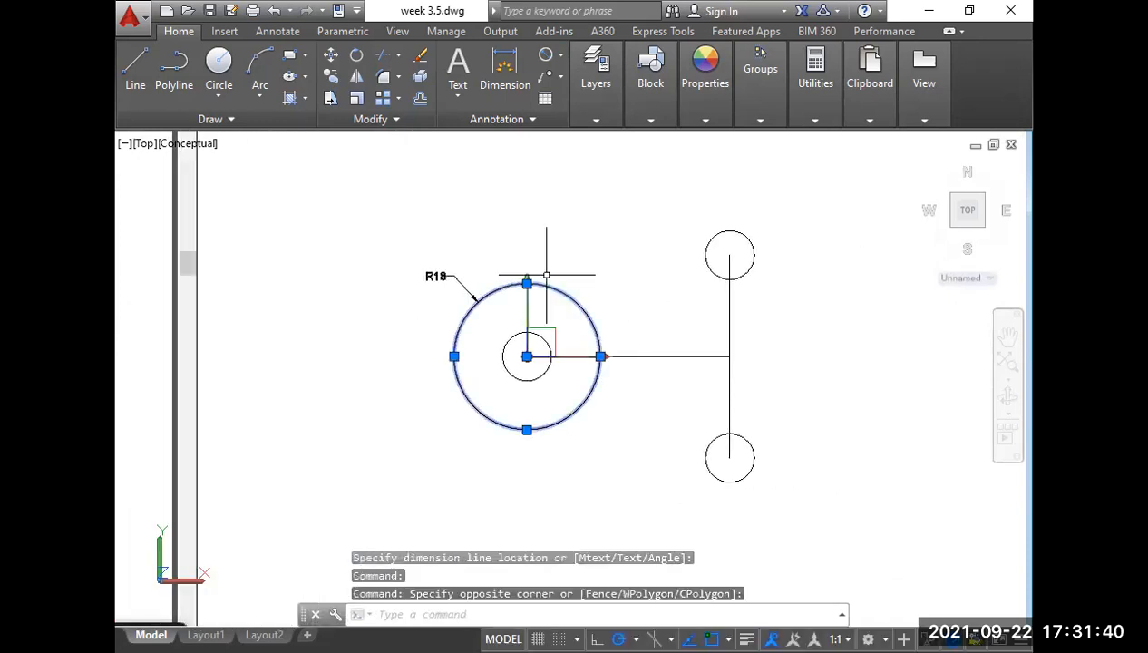
pyautogui.write('co')
pyautogui.press('Return')
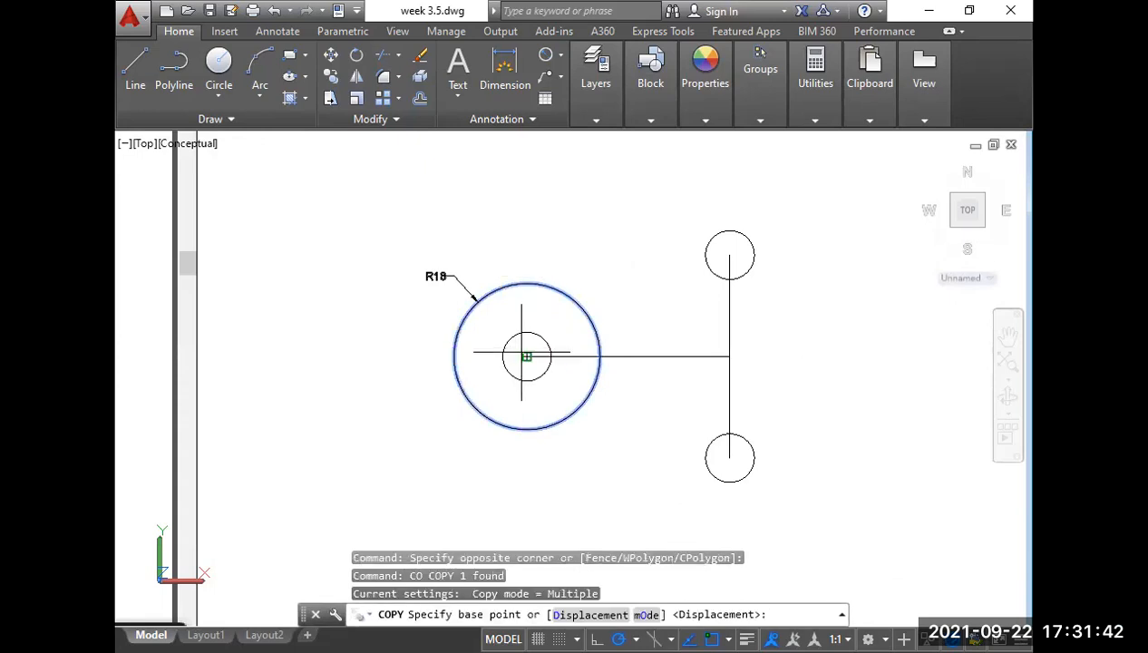
pyautogui.click(527, 356)
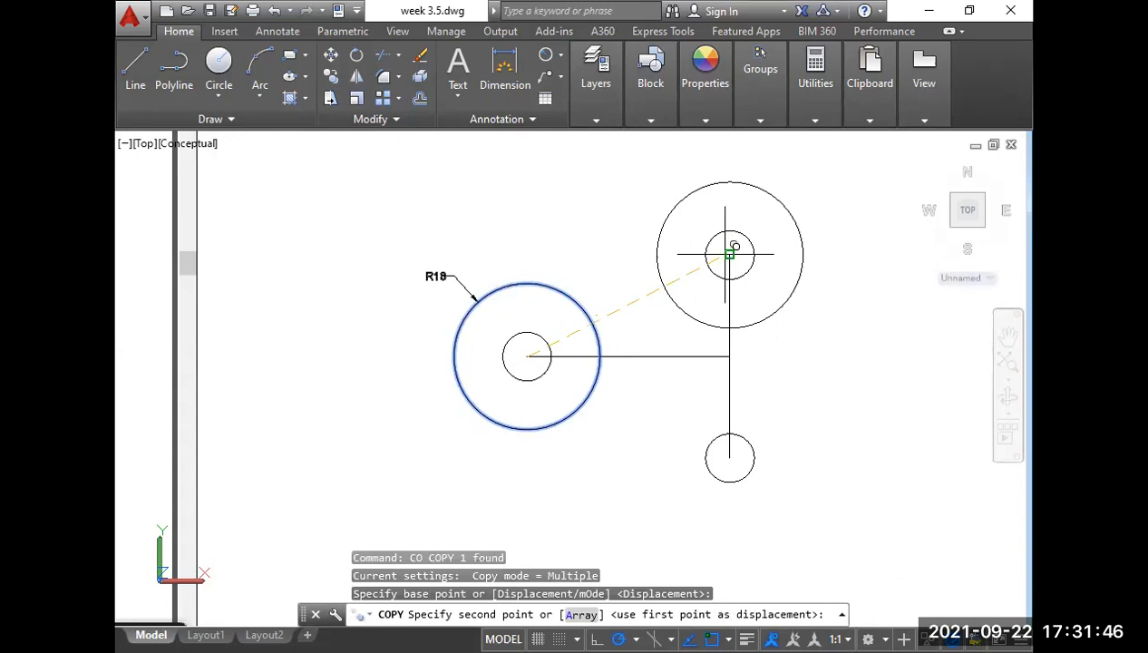
pyautogui.click(729, 254)
pyautogui.click(729, 458)
pyautogui.rightClick(696, 190)
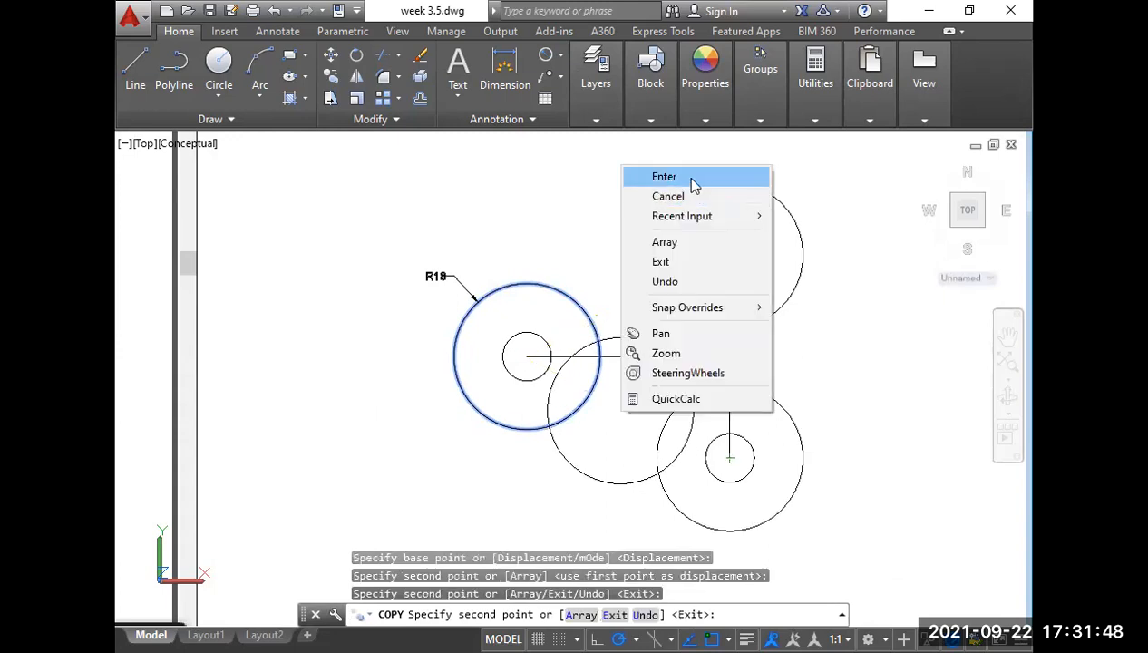
pyautogui.click(693, 179)
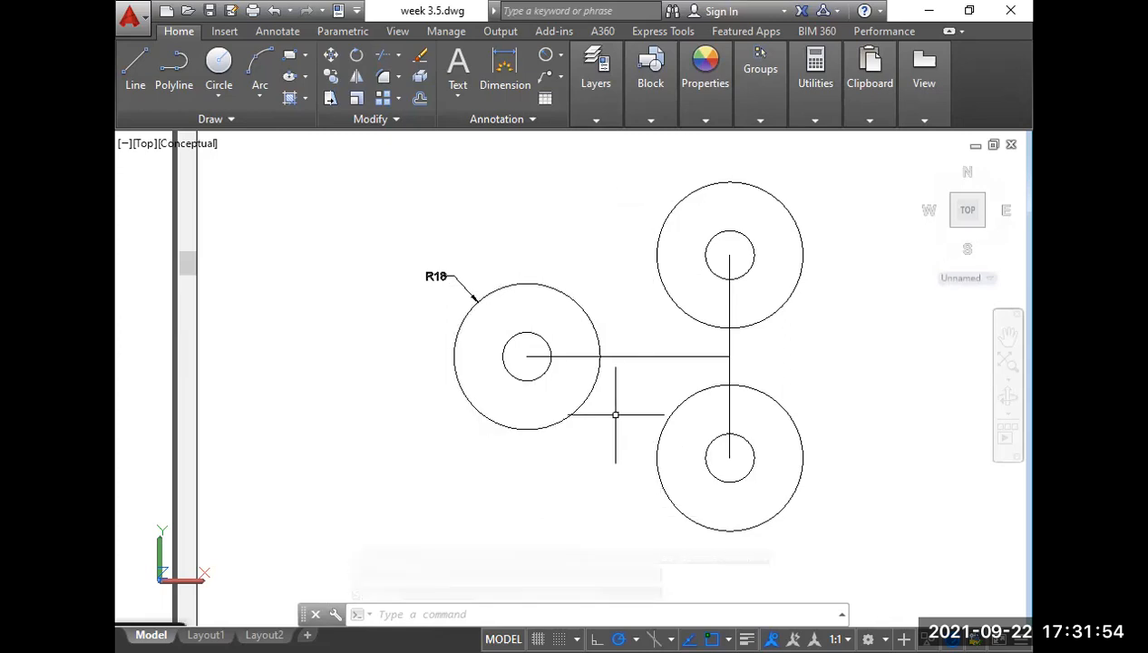
# Examine the reference image's top view for the arcs that join the left lobe to the upper and lower lobes.
pyautogui.scroll(-2, 624, 410)
pyautogui.moveTo(611, 415); pyautogui.dragTo(700, 417, button='middle')
pyautogui.moveTo(397, 332)
pyautogui.mouseDown(button='middle')
pyautogui.moveTo(622, 376)
pyautogui.moveTo(760, 447)
pyautogui.moveTo(768, 433)
pyautogui.mouseUp(button='middle')
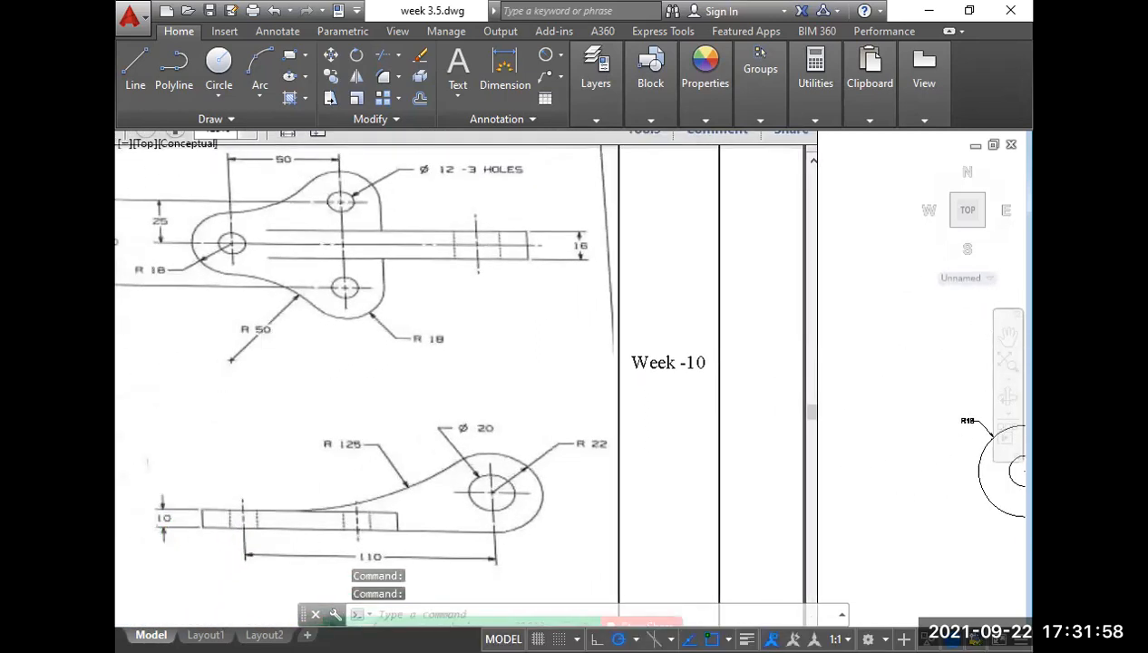
pyautogui.scroll(2, 256, 337)
pyautogui.moveTo(278, 346); pyautogui.dragTo(428, 430, button='middle')
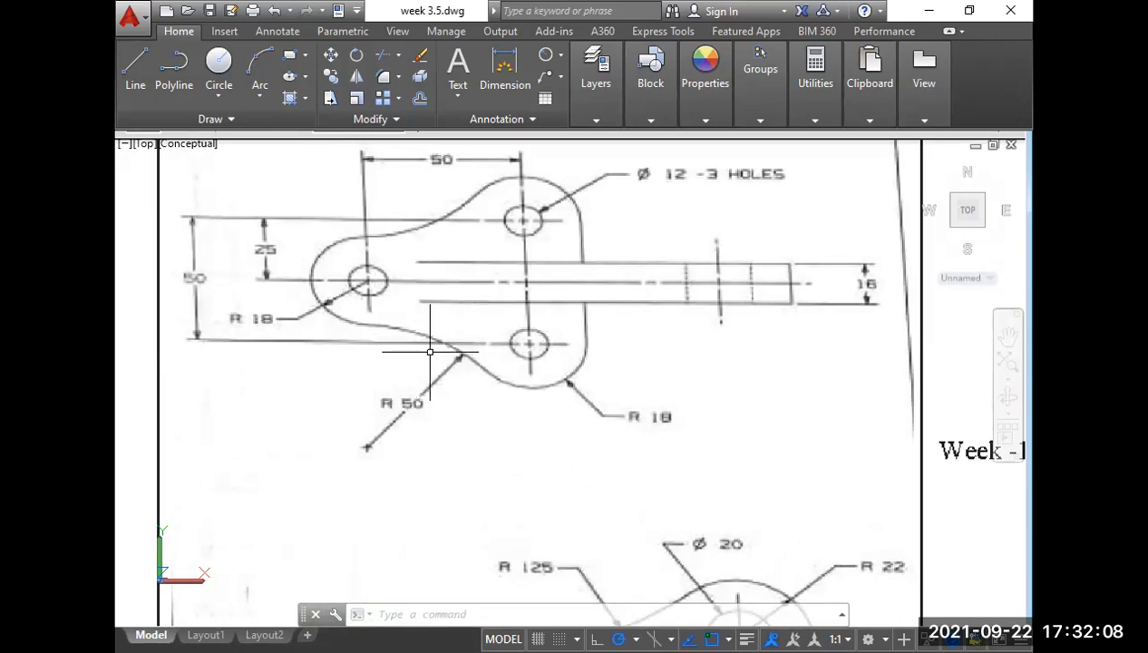
pyautogui.scroll(-2, 429, 352)
pyautogui.moveTo(661, 373); pyautogui.dragTo(191, 267, button='middle')
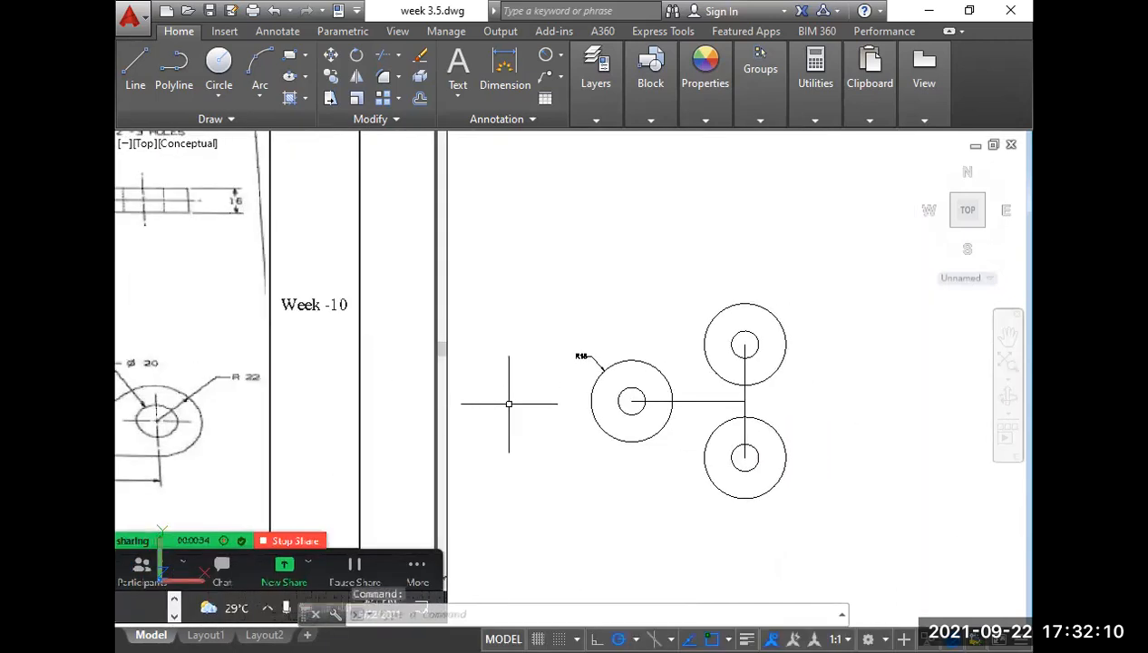
pyautogui.moveTo(509, 403); pyautogui.dragTo(447, 284, button='middle')
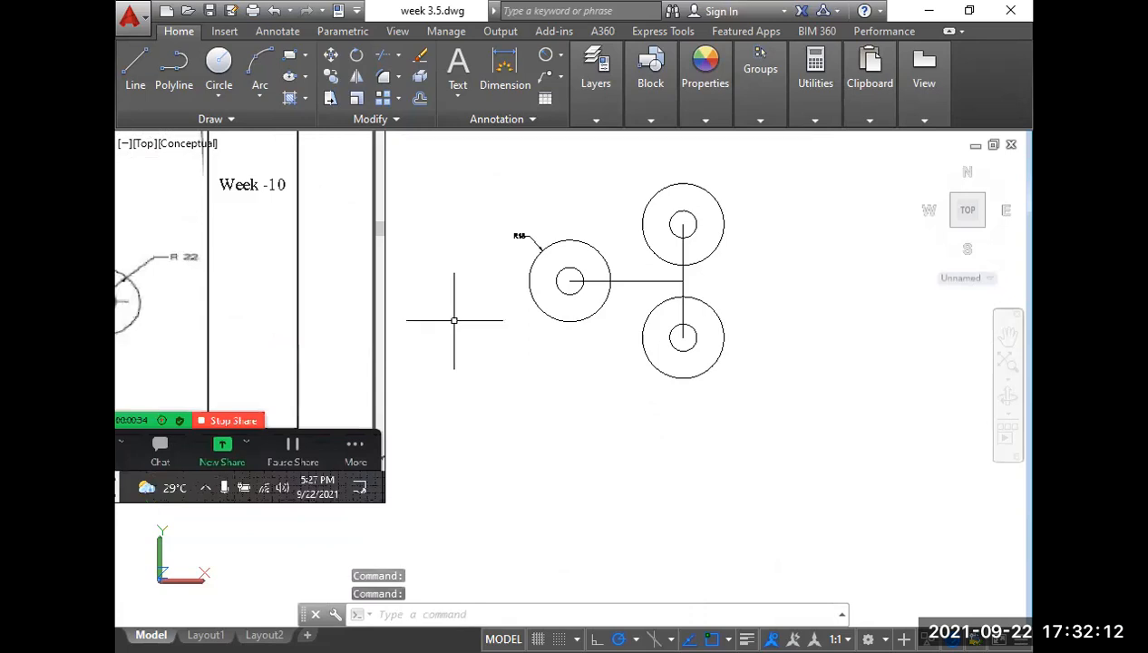
# Start a tangent-tangent-radius circle, picking tangents on the top of the upper outer circle and the top of the left outer circle.
pyautogui.write('c')
pyautogui.press('Return')
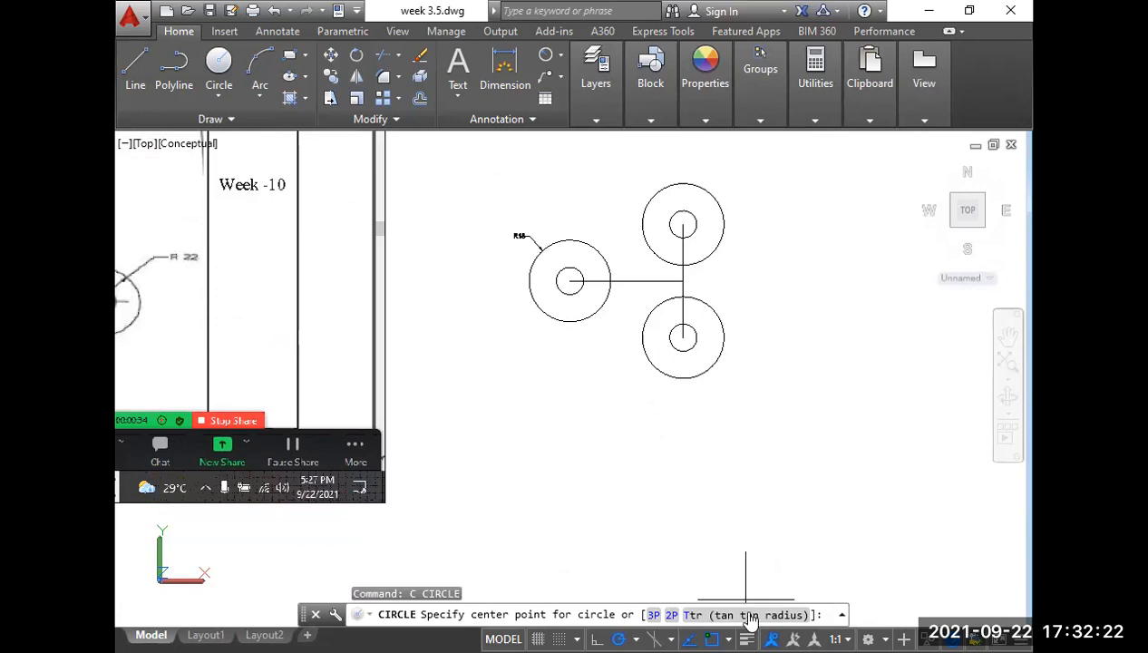
pyautogui.click(692, 616)
pyautogui.moveTo(616, 243); pyautogui.dragTo(587, 359, button='middle')
pyautogui.scroll(2, 607, 309)
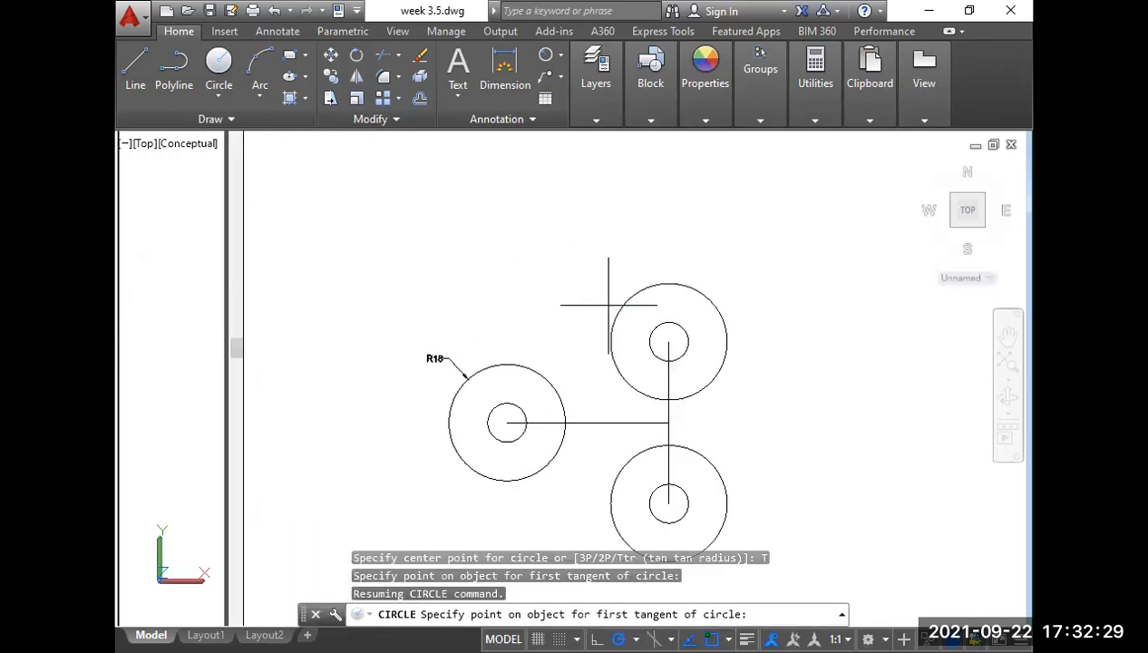
pyautogui.click(656, 283)
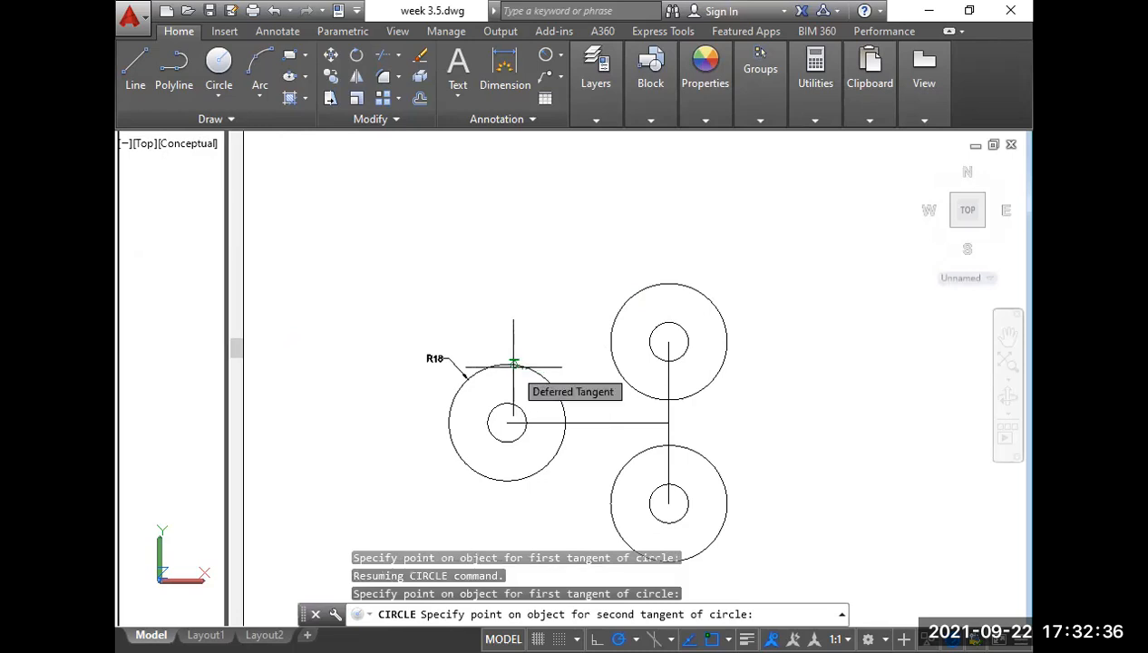
pyautogui.click(514, 363)
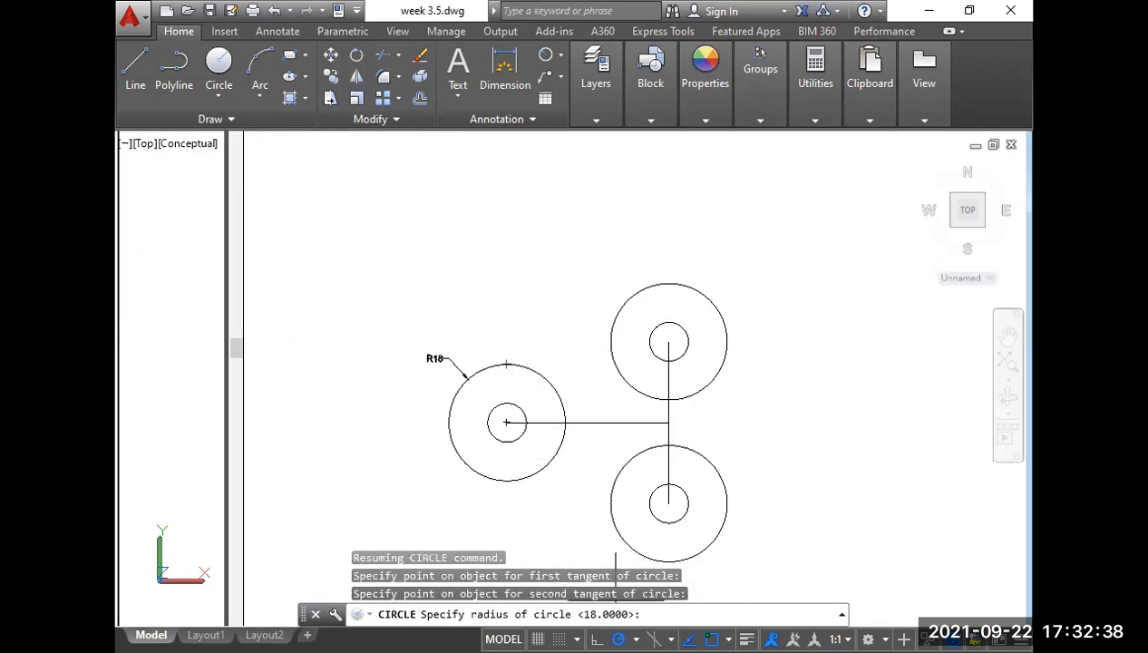
# Check the joining arc in the reference image and complete the tangent circle with a radius of 50.
pyautogui.scroll(-4, 594, 370)
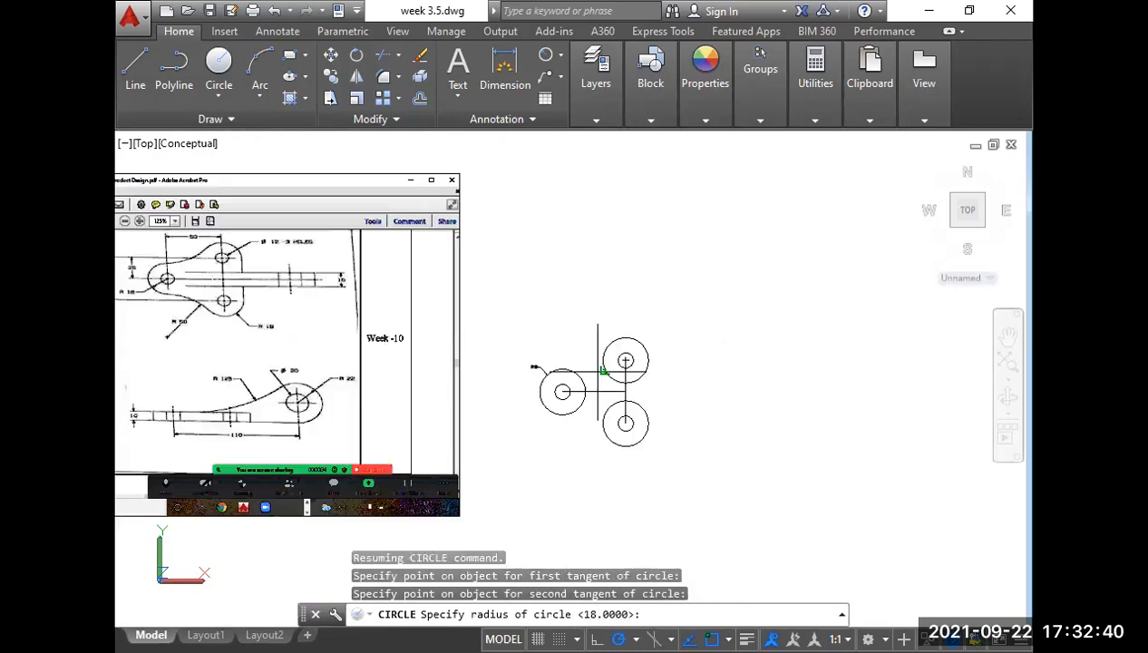
pyautogui.scroll(1, 163, 319)
pyautogui.moveTo(163, 319); pyautogui.dragTo(366, 404, button='middle')
pyautogui.scroll(2, 342, 390)
pyautogui.scroll(-4, 423, 403)
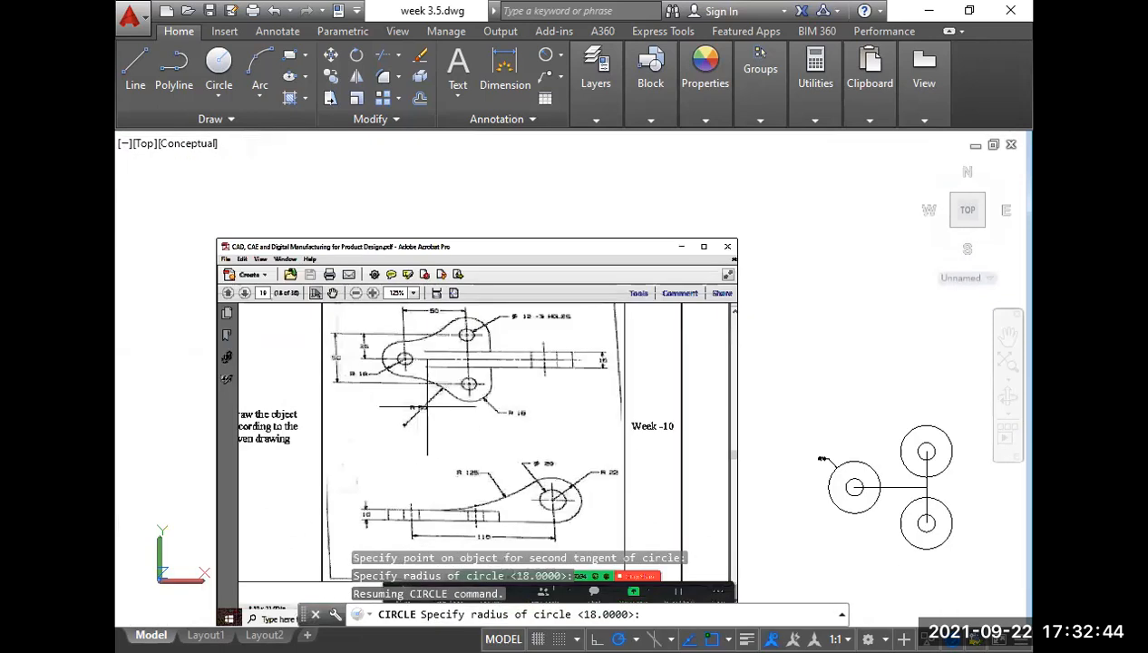
pyautogui.moveTo(606, 410); pyautogui.dragTo(371, 349, button='middle')
pyautogui.scroll(3, 607, 433)
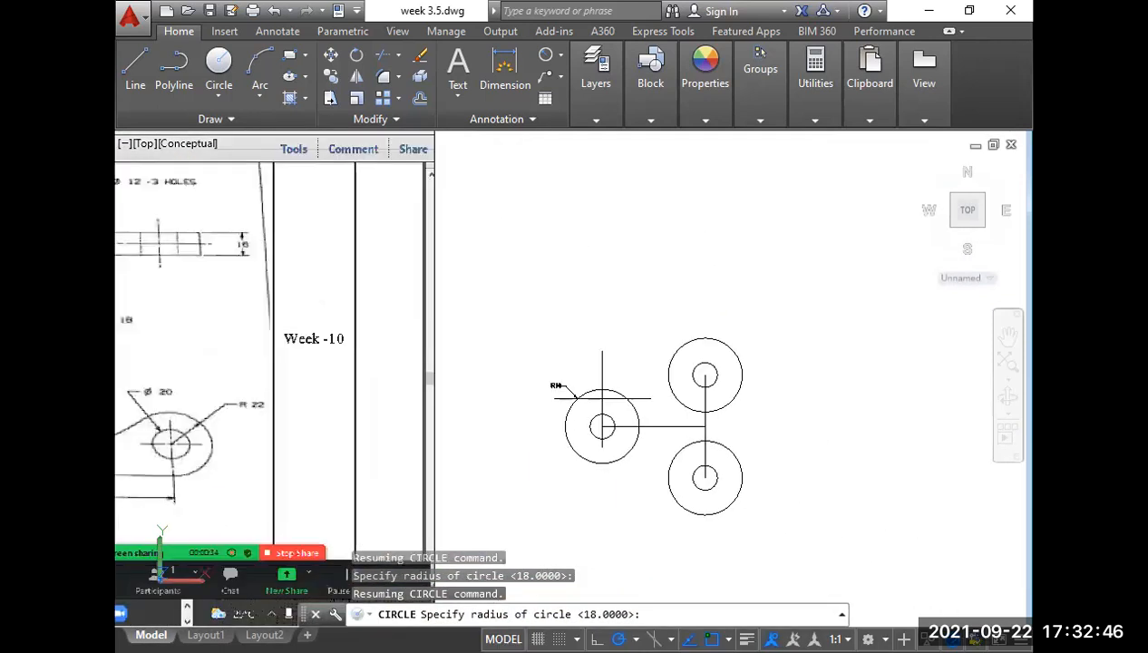
pyautogui.moveTo(591, 376); pyautogui.dragTo(572, 351, button='middle')
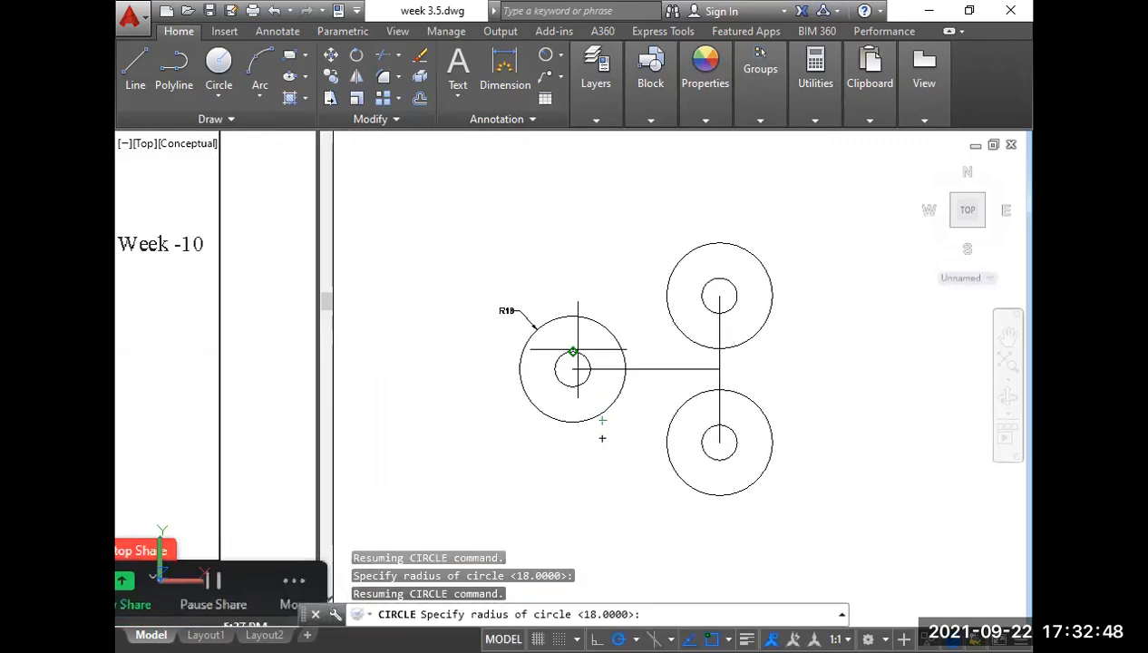
pyautogui.write('50')
pyautogui.press('Return')
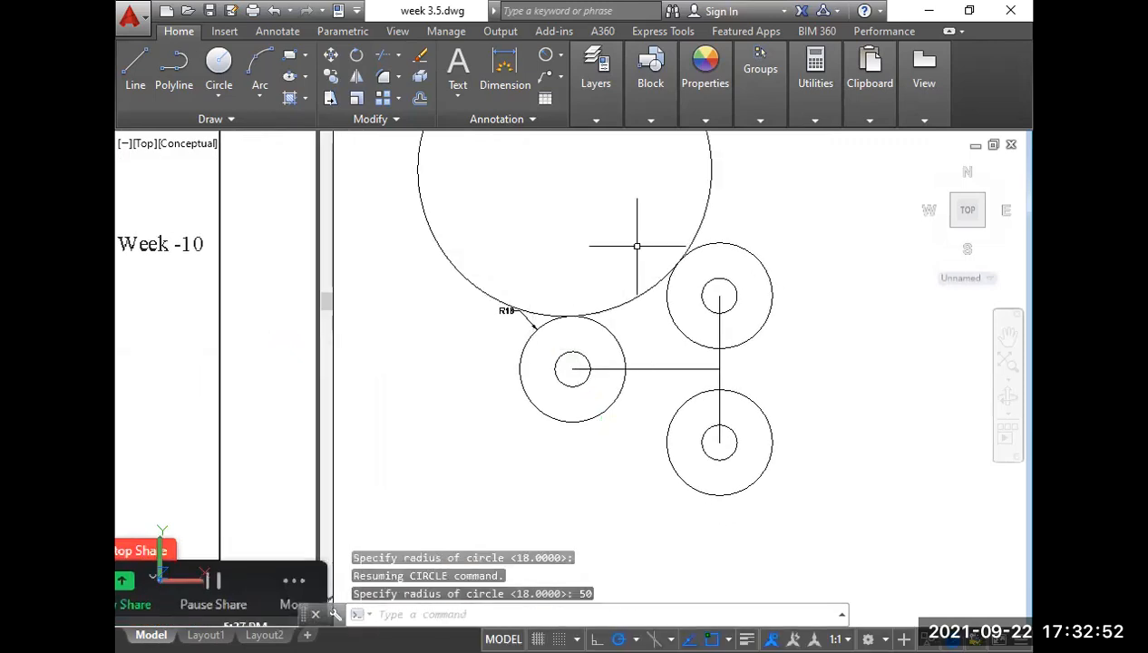
# Trim the large tangent circle down to the arc that joins the left and upper outer circles.
pyautogui.scroll(-2, 622, 263)
pyautogui.moveTo(578, 251); pyautogui.dragTo(585, 328, button='middle')
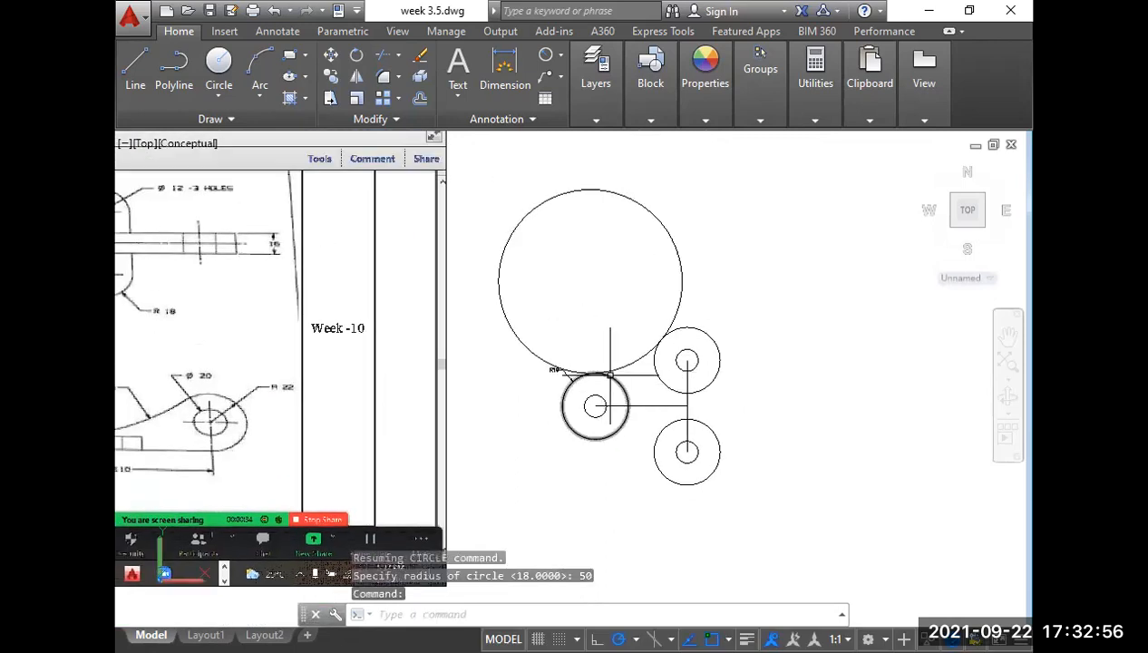
pyautogui.scroll(2, 602, 328)
pyautogui.moveTo(602, 328); pyautogui.dragTo(608, 344, button='middle')
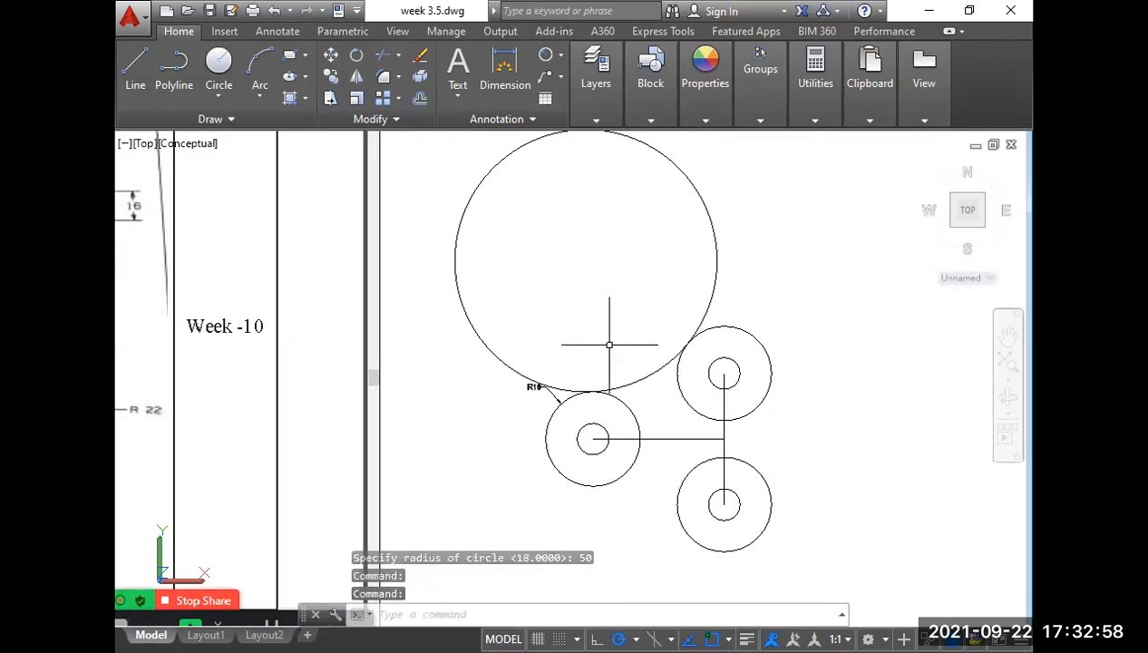
pyautogui.write('tr')
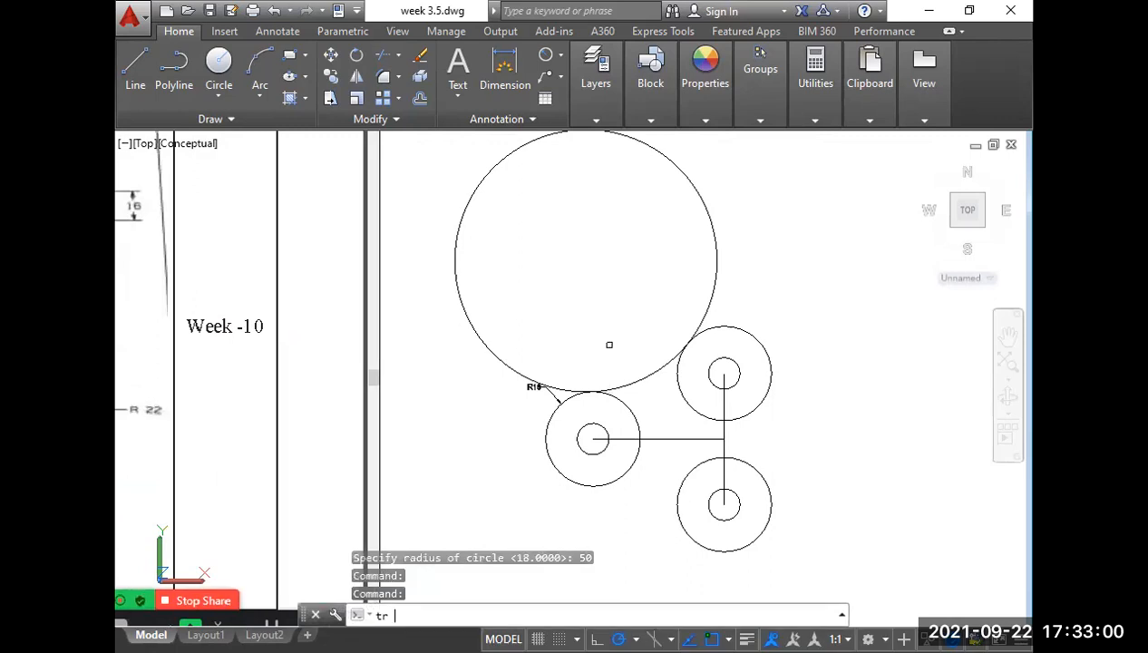
pyautogui.press('space')
pyautogui.click(609, 345)
pyautogui.moveTo(644, 402); pyautogui.dragTo(609, 350, button='middle')
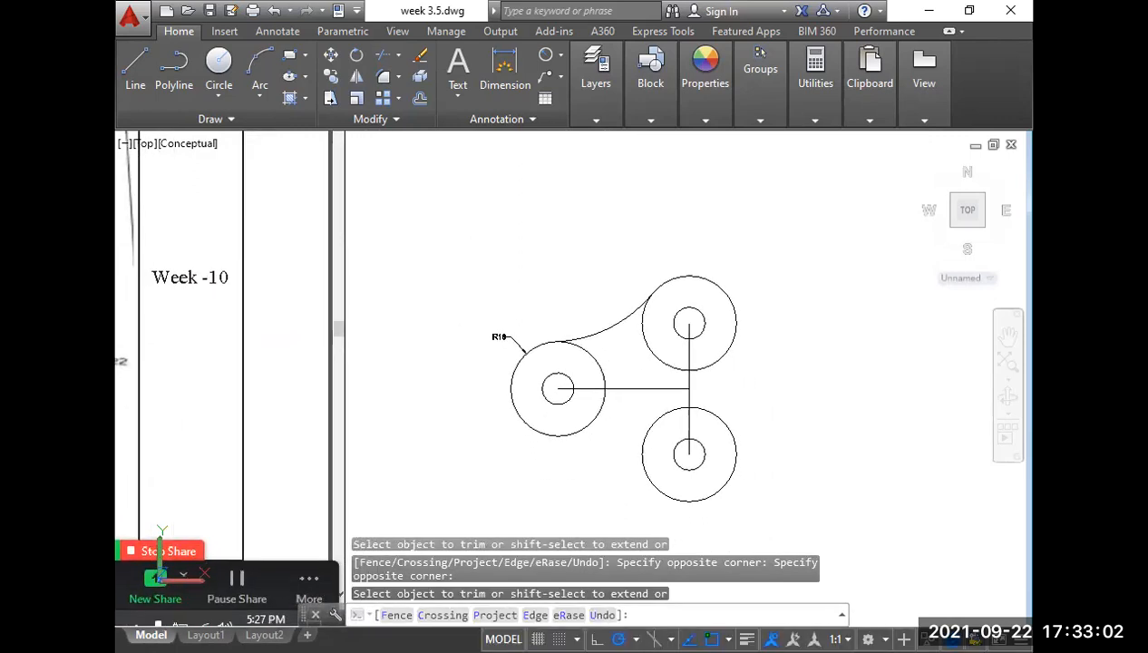
pyautogui.rightClick(617, 363)
pyautogui.click(624, 370)
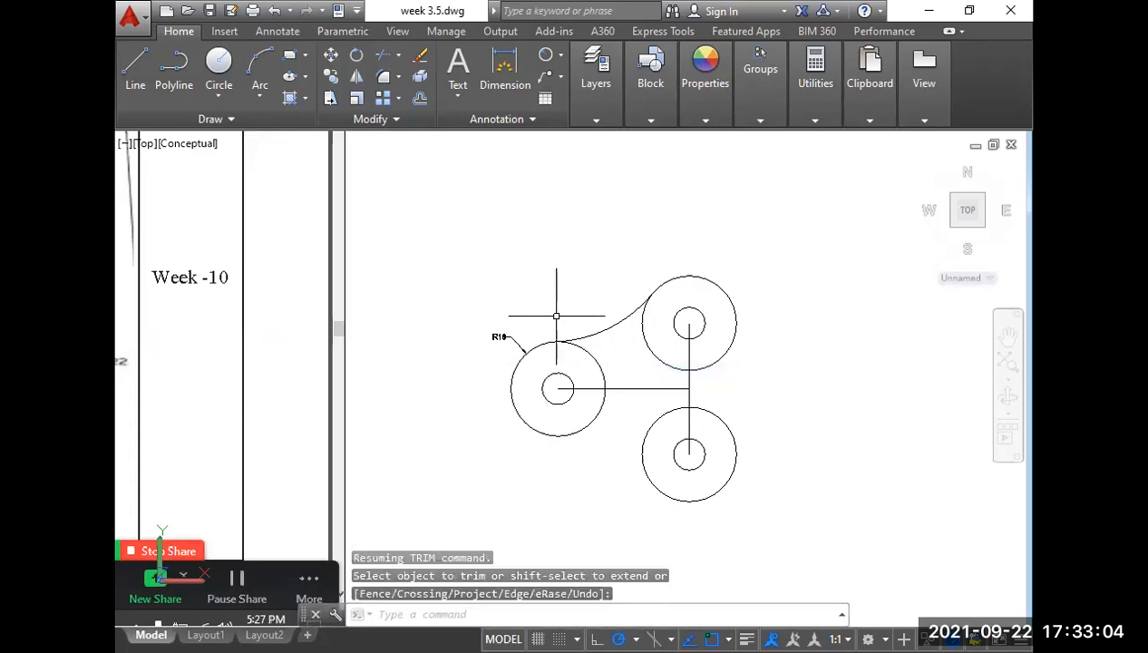
# Draw a radius 50 circle tangent to the undersides of the left and lower outer circles and trim it to their joining arc.
pyautogui.write('c')
pyautogui.press('Return')
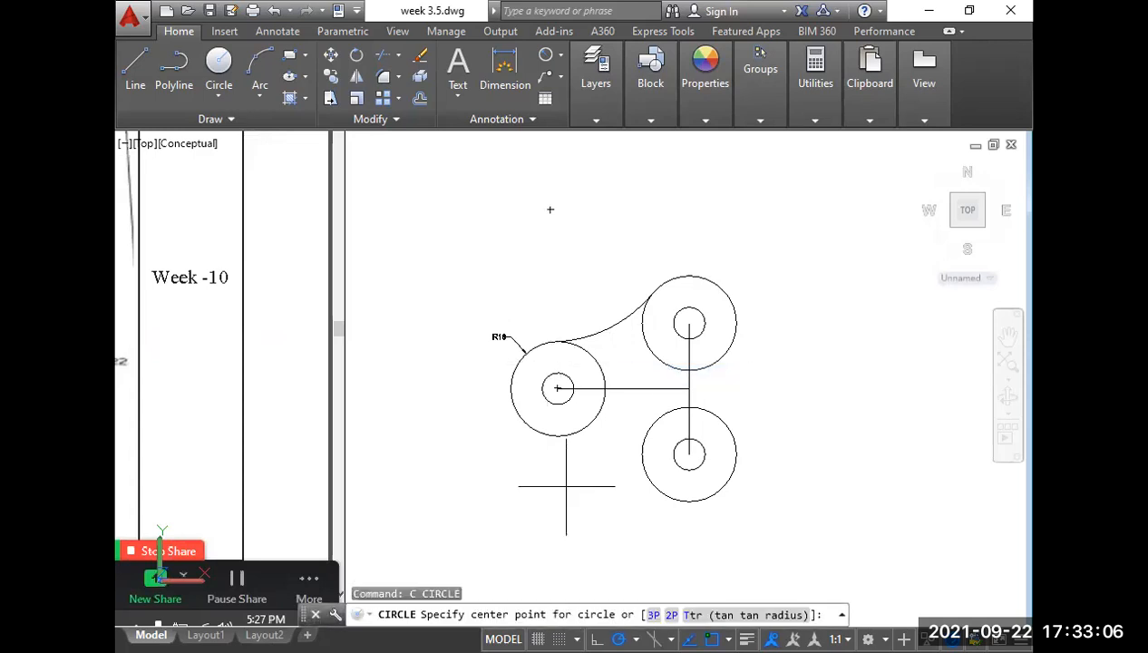
pyautogui.write('t')
pyautogui.press('Return')
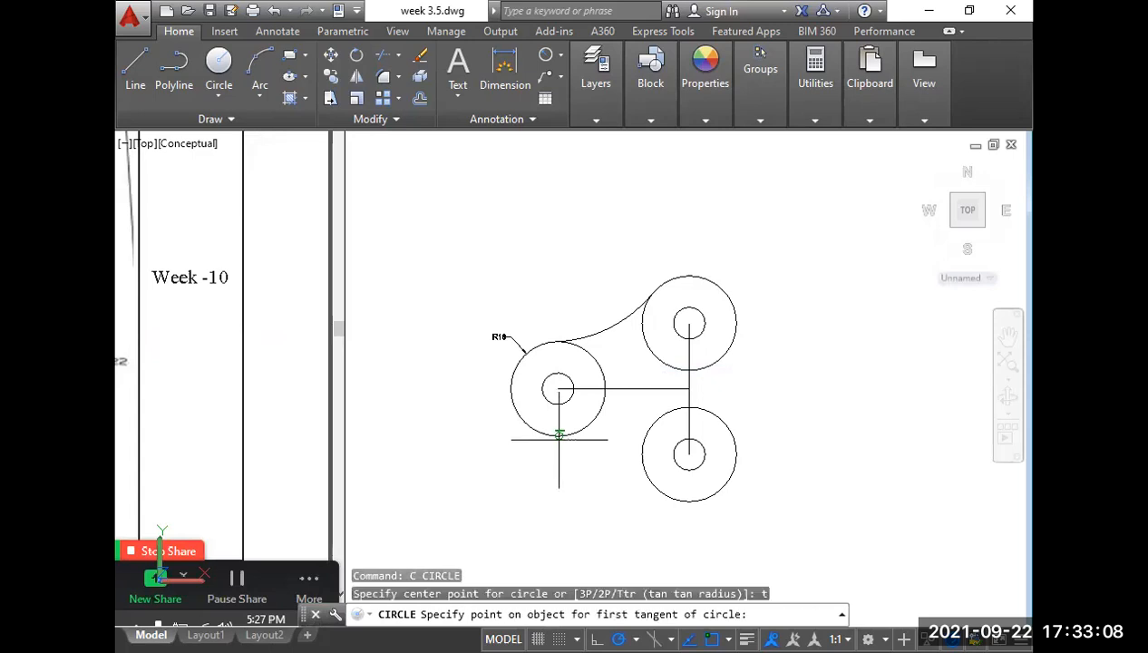
pyautogui.click(555, 434)
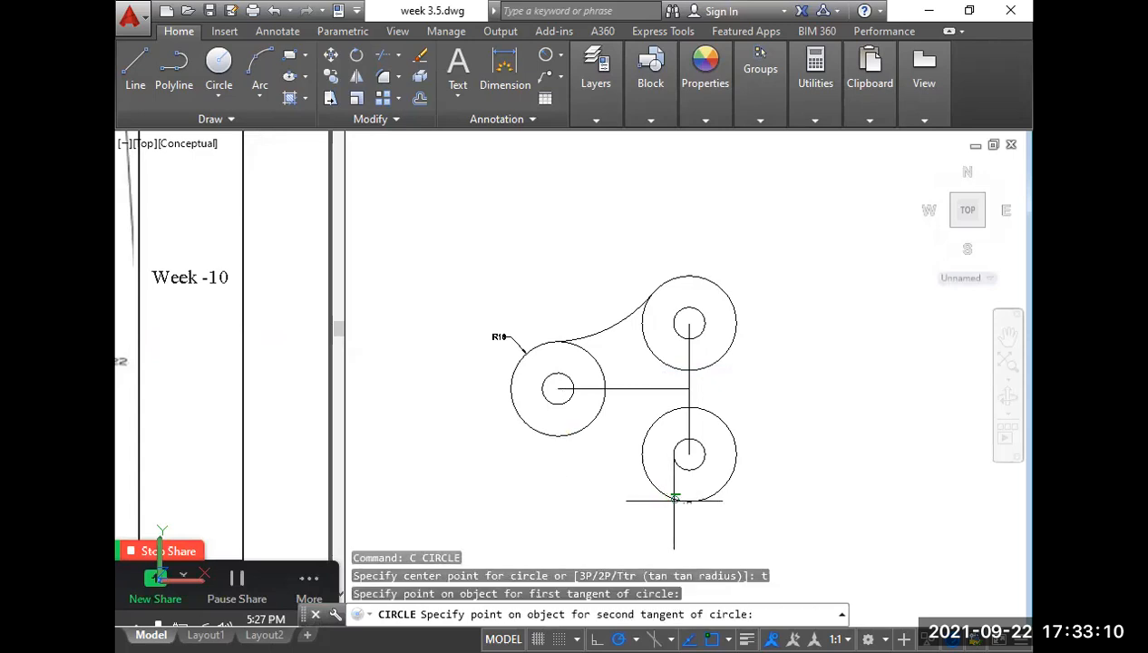
pyautogui.click(666, 495)
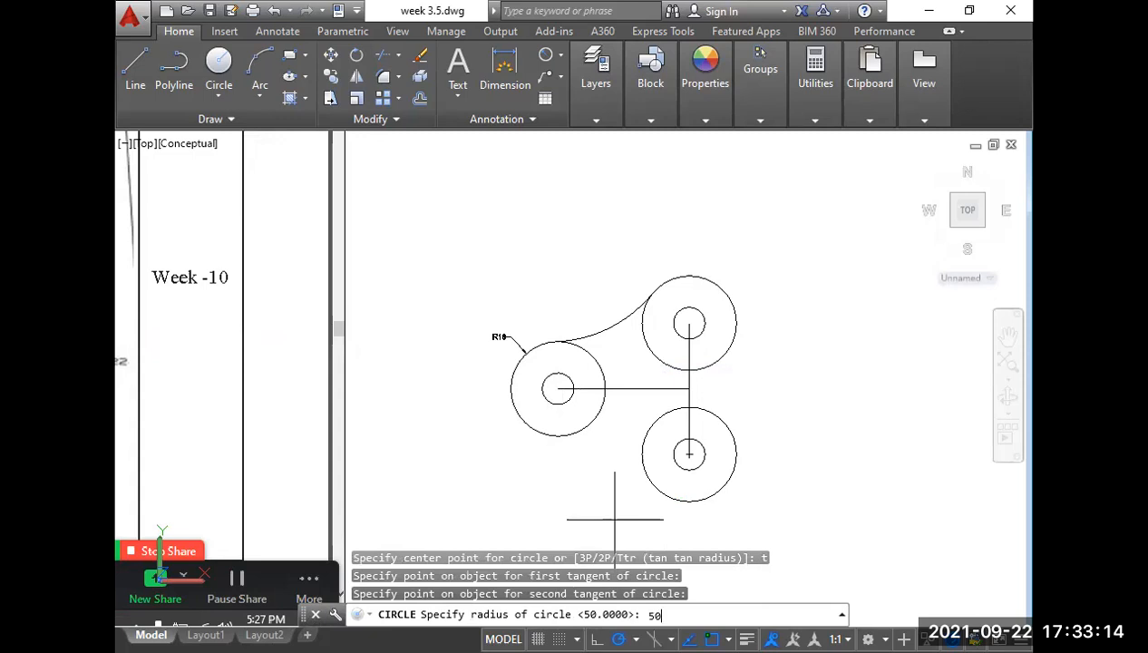
pyautogui.press('Return')
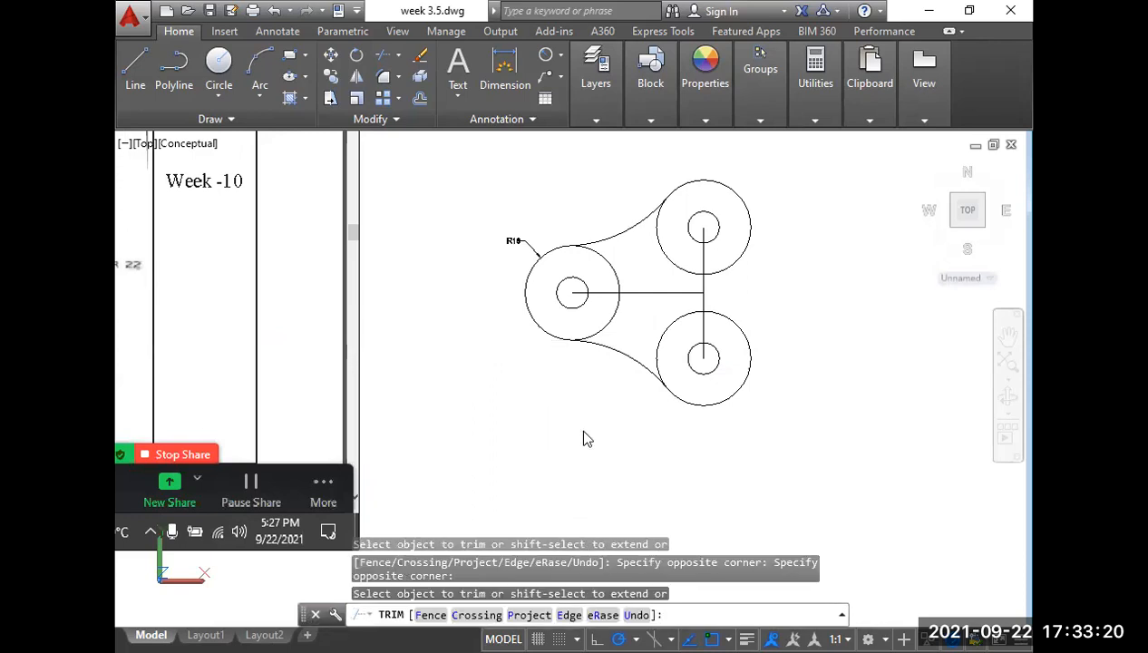
pyautogui.rightClick(579, 430)
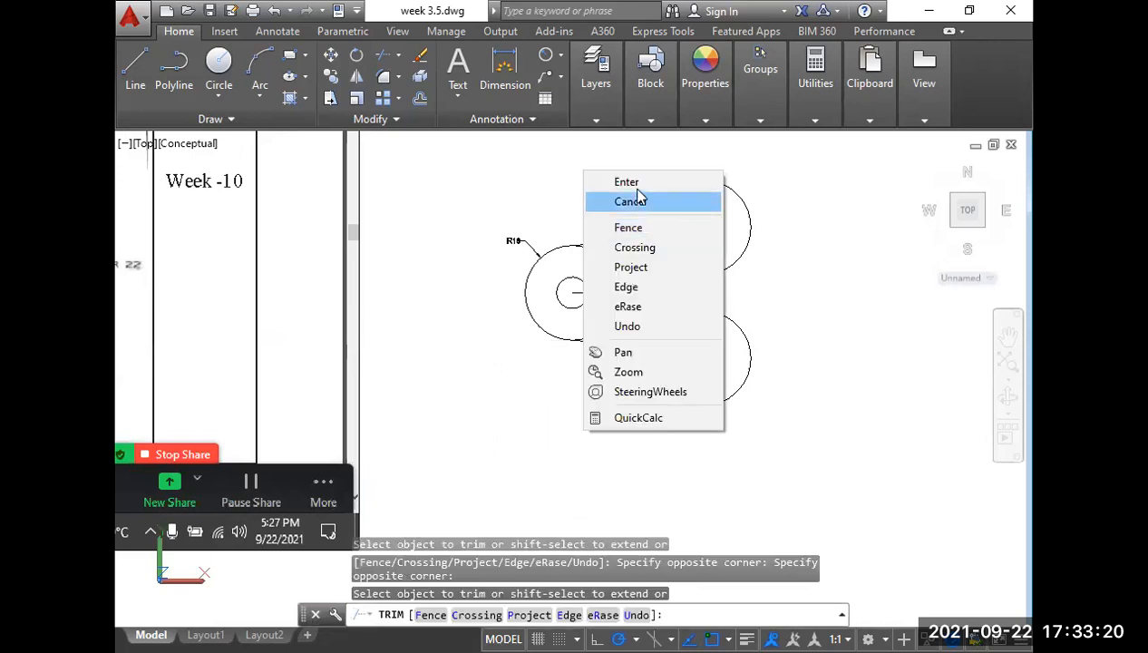
pyautogui.click(639, 179)
pyautogui.scroll(2, 606, 305)
pyautogui.moveTo(641, 344); pyautogui.dragTo(626, 374, button='middle')
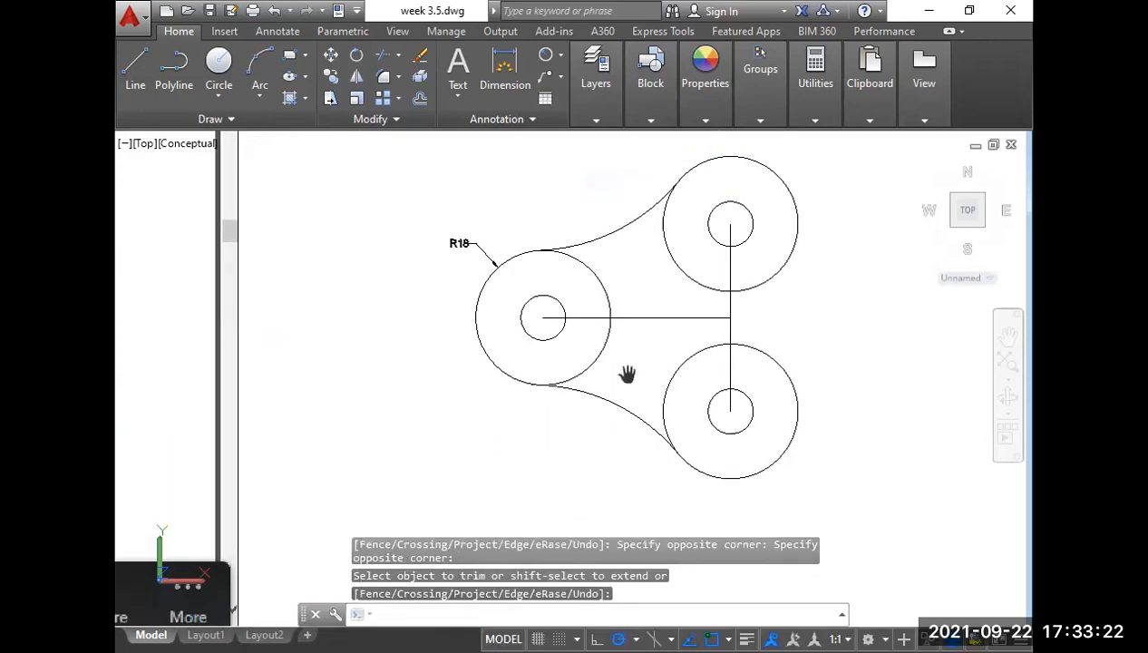
pyautogui.write('tr')
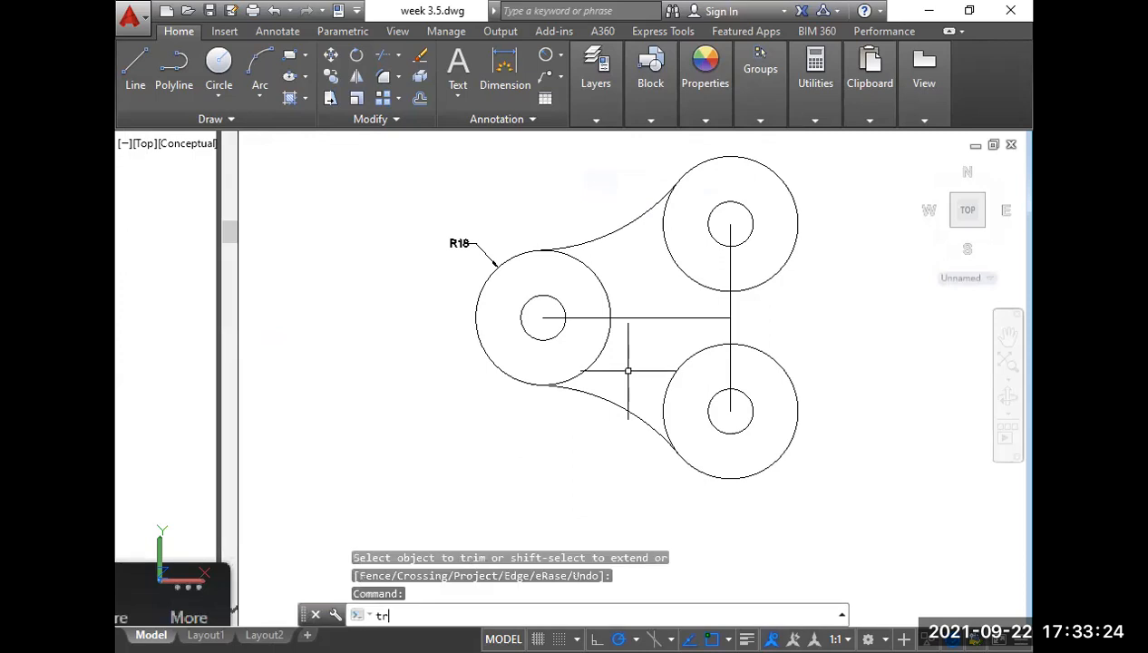
pyautogui.press('Return')
pyautogui.write('tr')
pyautogui.press('Return')
pyautogui.click(610, 354)
pyautogui.click(586, 353)
pyautogui.press('Escape')
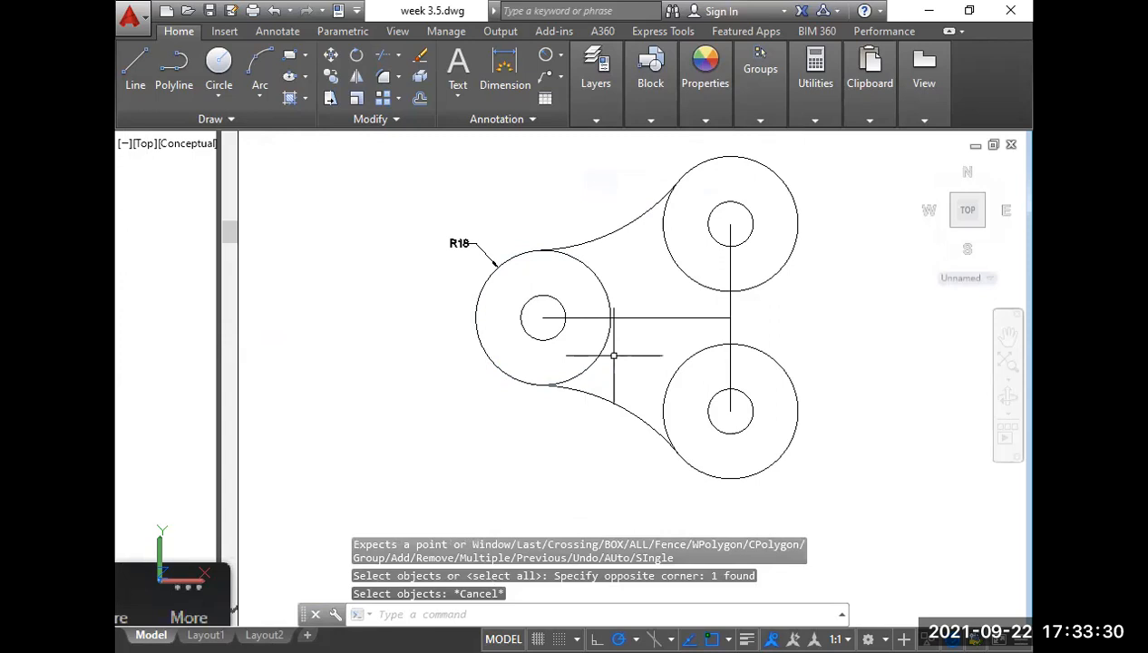
# Trim away the inner portions of the left, upper and lower outer circles between the joining arcs and the centre lines.
pyautogui.write('tr')
pyautogui.press('Return')
pyautogui.press('Return')
pyautogui.click(614, 355)
pyautogui.click(581, 272)
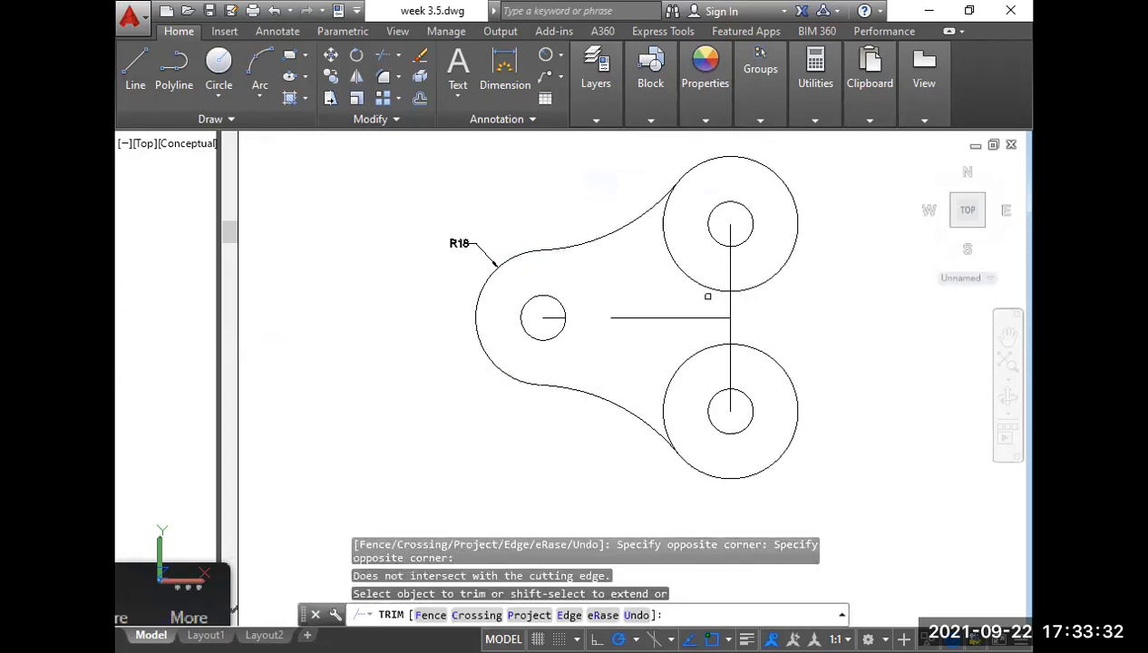
pyautogui.click(672, 253)
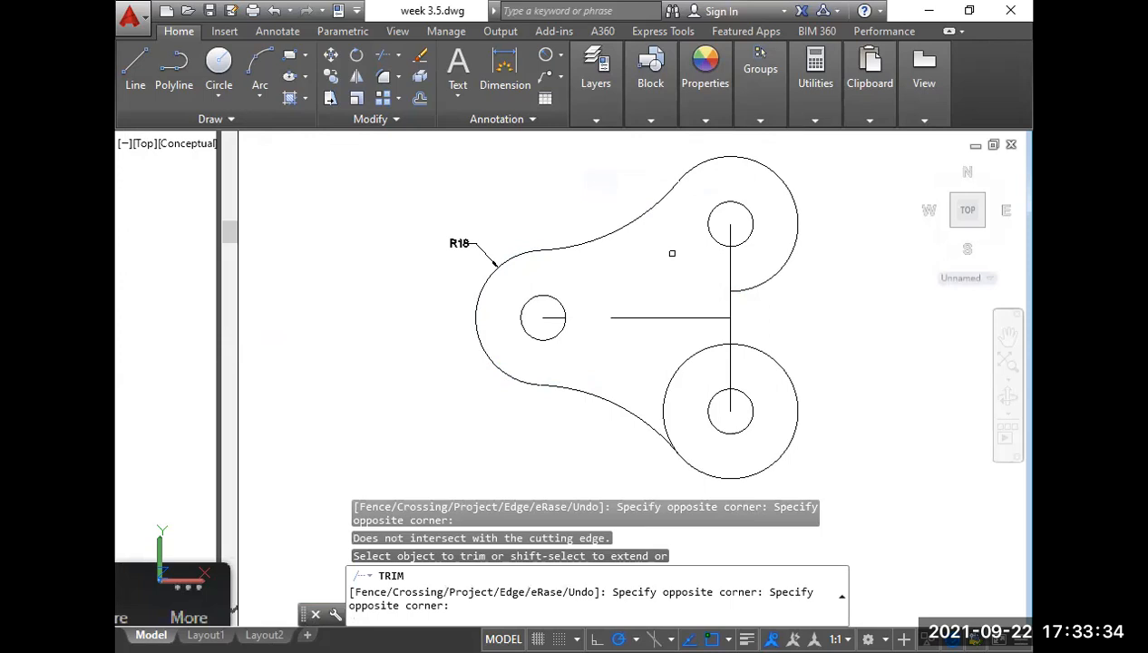
pyautogui.click(672, 379)
pyautogui.press('Return')
# Erase the two leftover pieces of the horizontal centre line, including the one inside the left hole.
pyautogui.click(677, 359)
pyautogui.click(641, 293)
pyautogui.press('Delete')
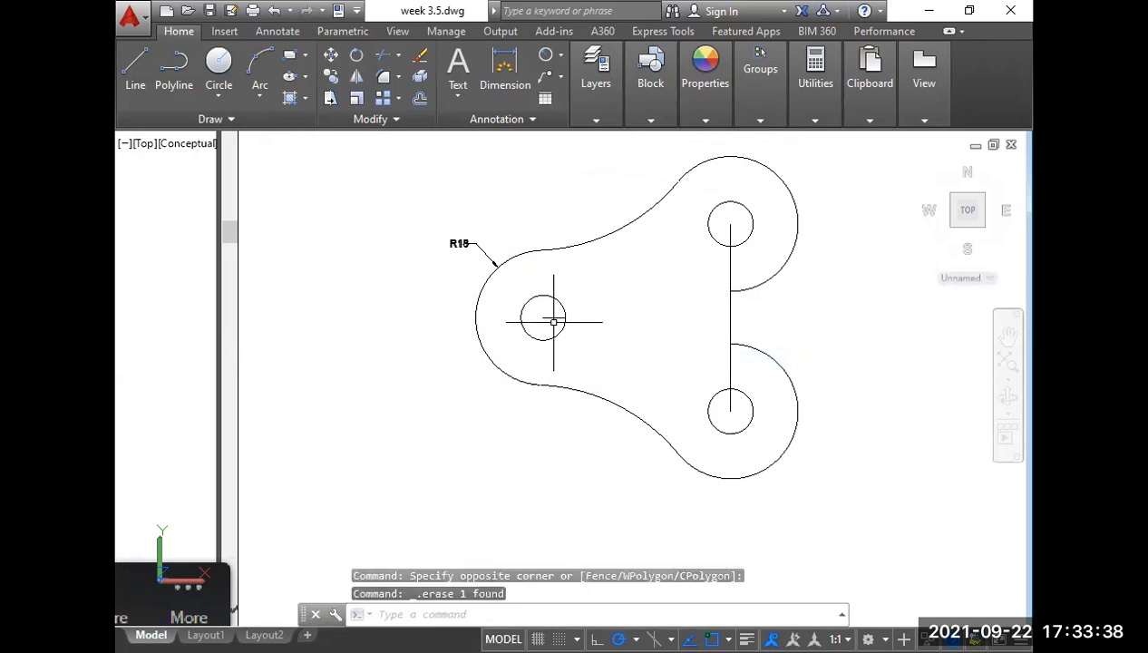
pyautogui.click(551, 321)
pyautogui.click(541, 307)
pyautogui.press('Delete')
# Check the object snap modes, including Quadrant, and draw a vertical line joining the right quadrants of the upper and lower outer arcs.
pyautogui.moveTo(608, 343); pyautogui.dragTo(602, 367, button='middle')
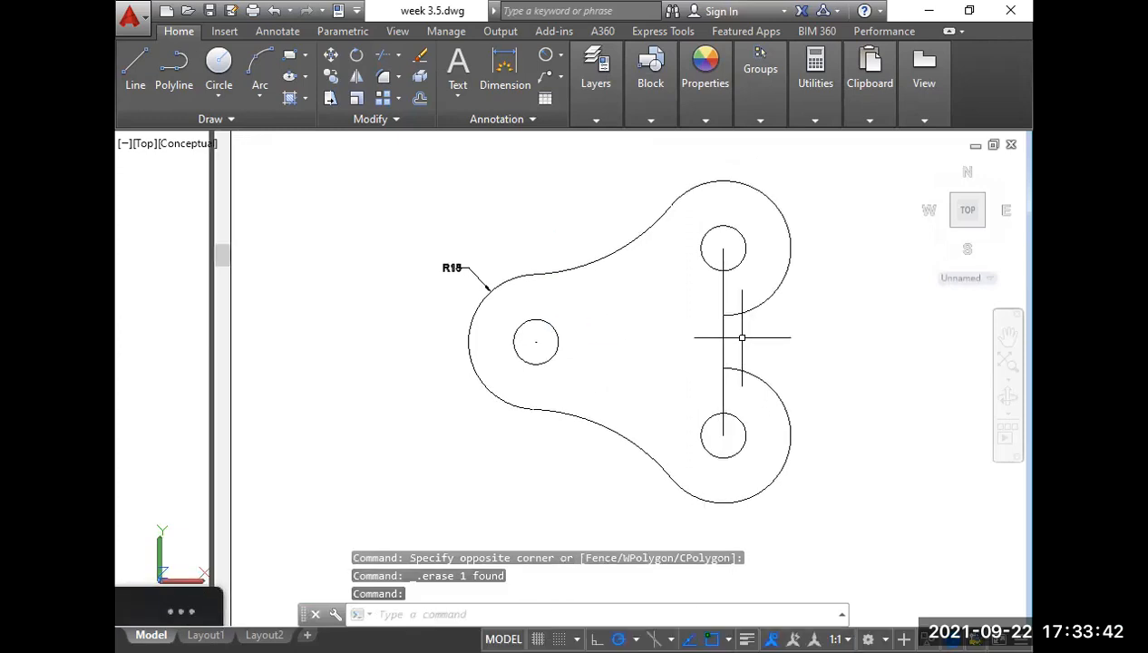
pyautogui.write('l')
pyautogui.press('Return')
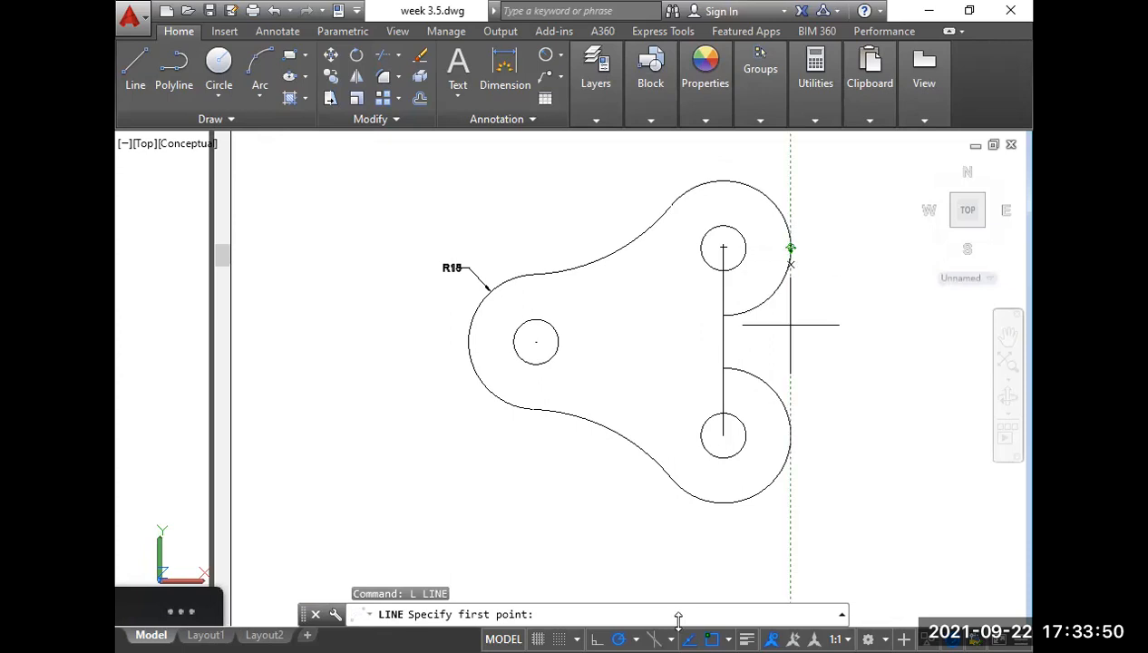
pyautogui.click(636, 640)
pyautogui.click(651, 616)
pyautogui.click(692, 163)
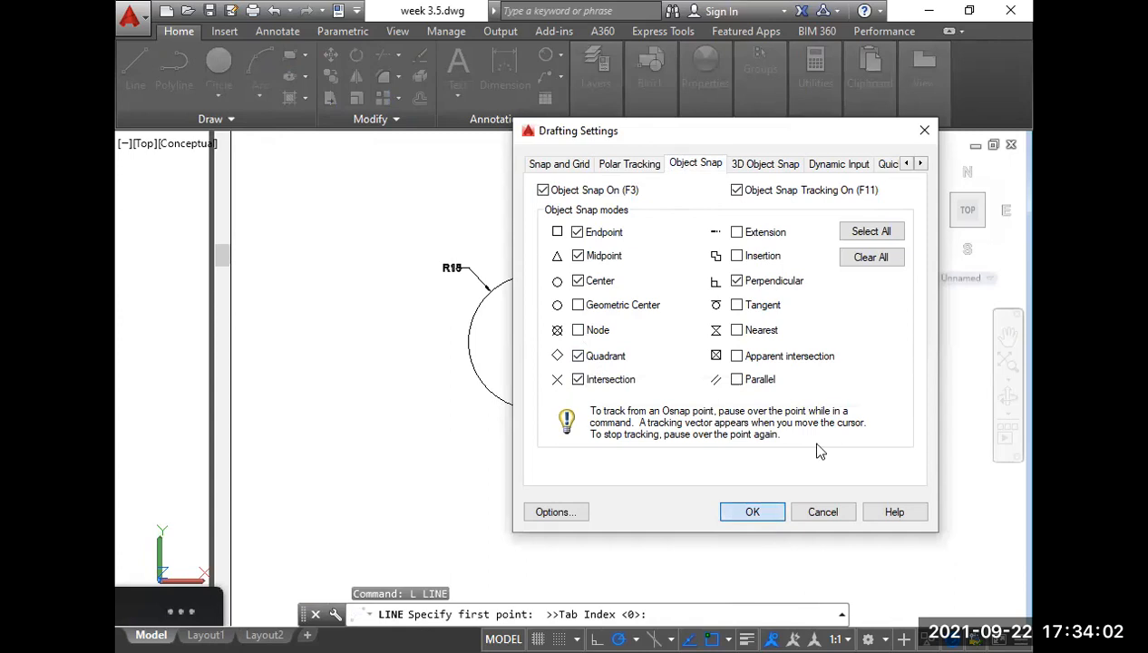
# Erase the vertical centre line between the upper and lower holes.
pyautogui.click(742, 350)
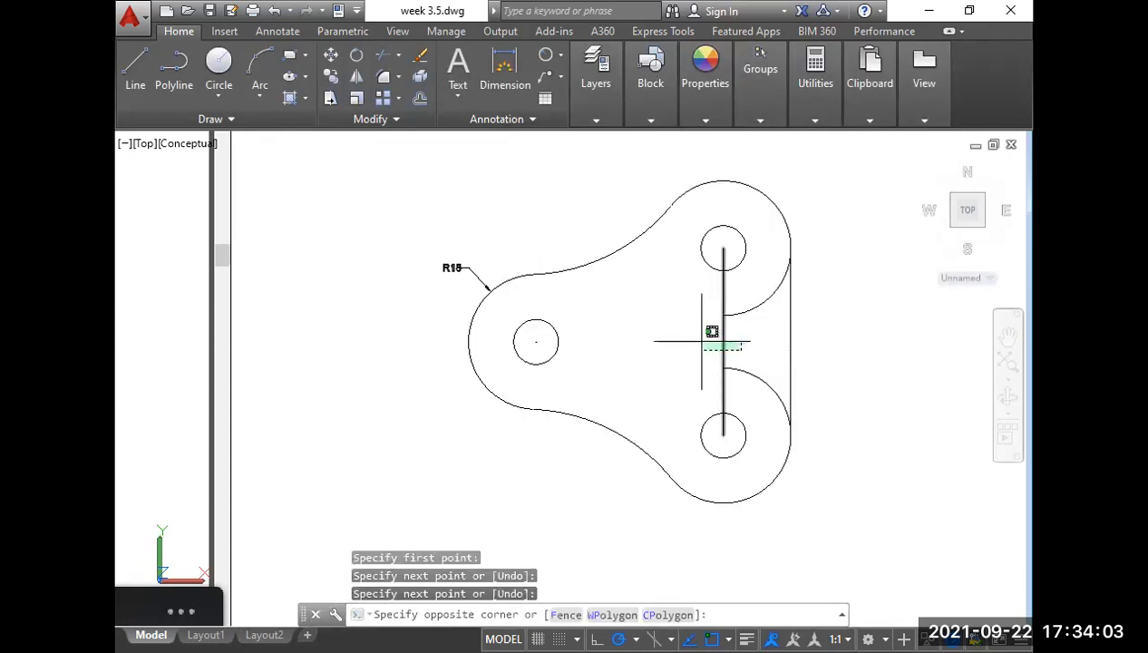
pyautogui.click(701, 342)
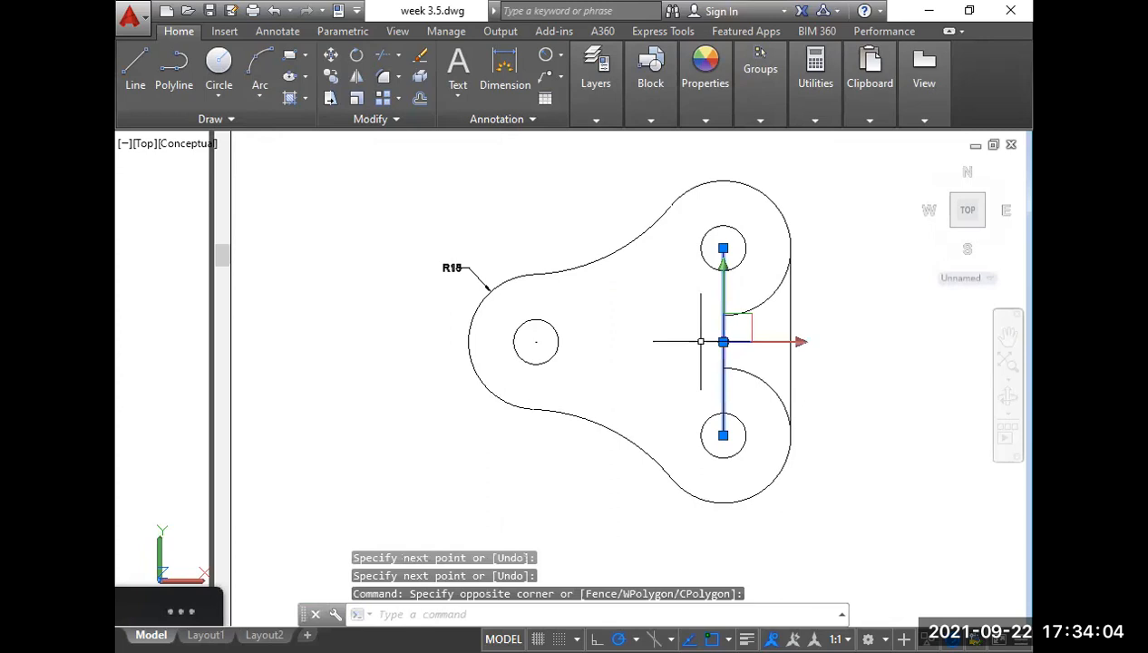
pyautogui.press('Delete')
# Trim the upper and lower arc remnants inside the new vertical edge to leave a closed bracket outline.
pyautogui.write('tr')
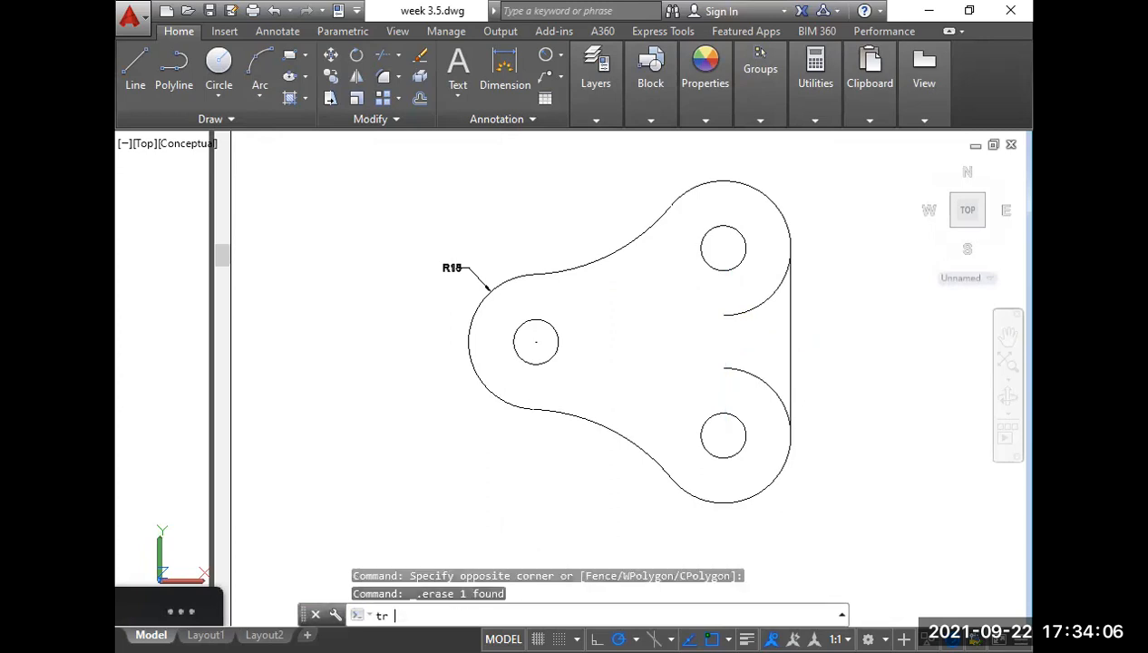
pyautogui.press('space')
pyautogui.press('space')
pyautogui.click(758, 407)
pyautogui.click(731, 289)
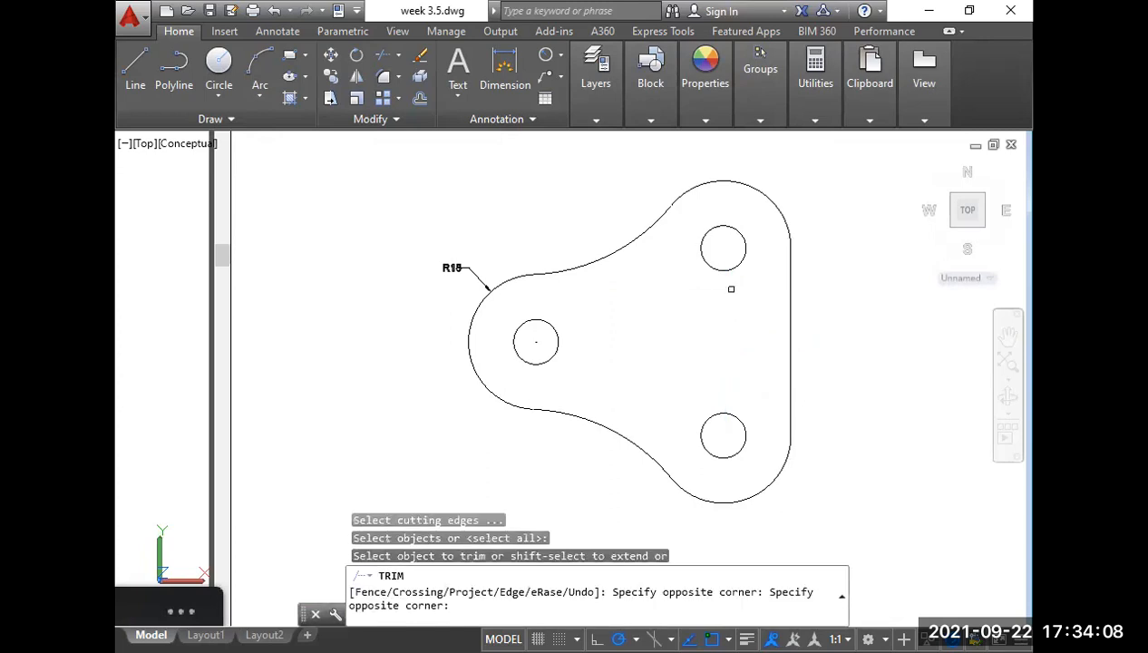
pyautogui.rightClick(721, 321)
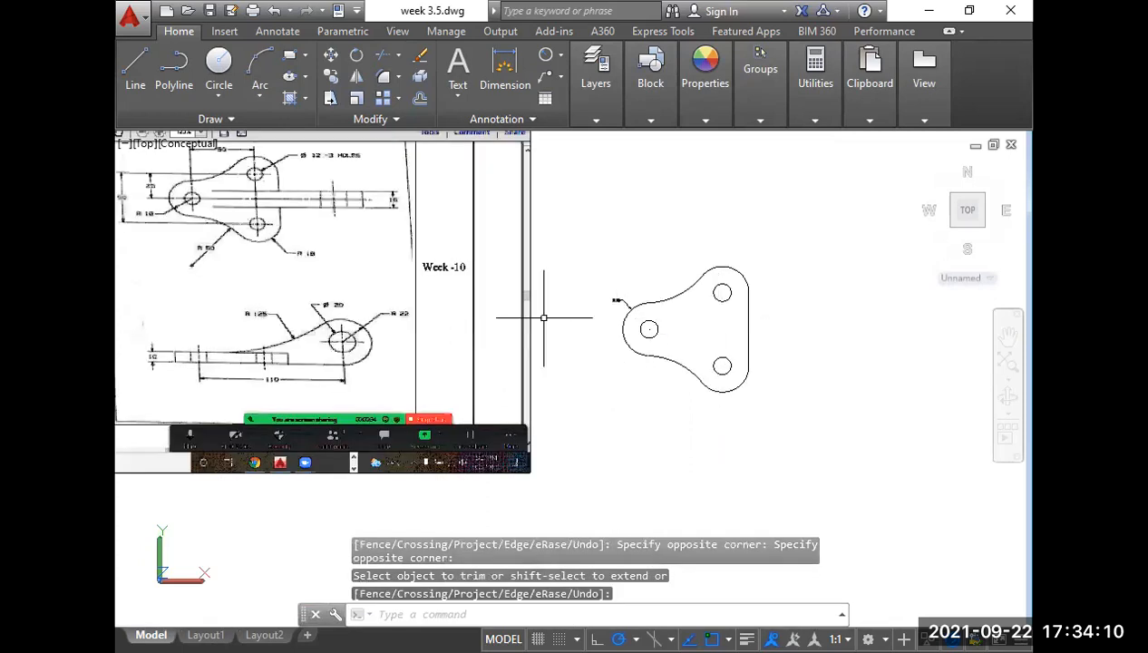
# Check the front view in the reference image and draw a vertical projection line down from the left lobe's leftmost quadrant.
pyautogui.moveTo(496, 320); pyautogui.dragTo(600, 367, button='middle')
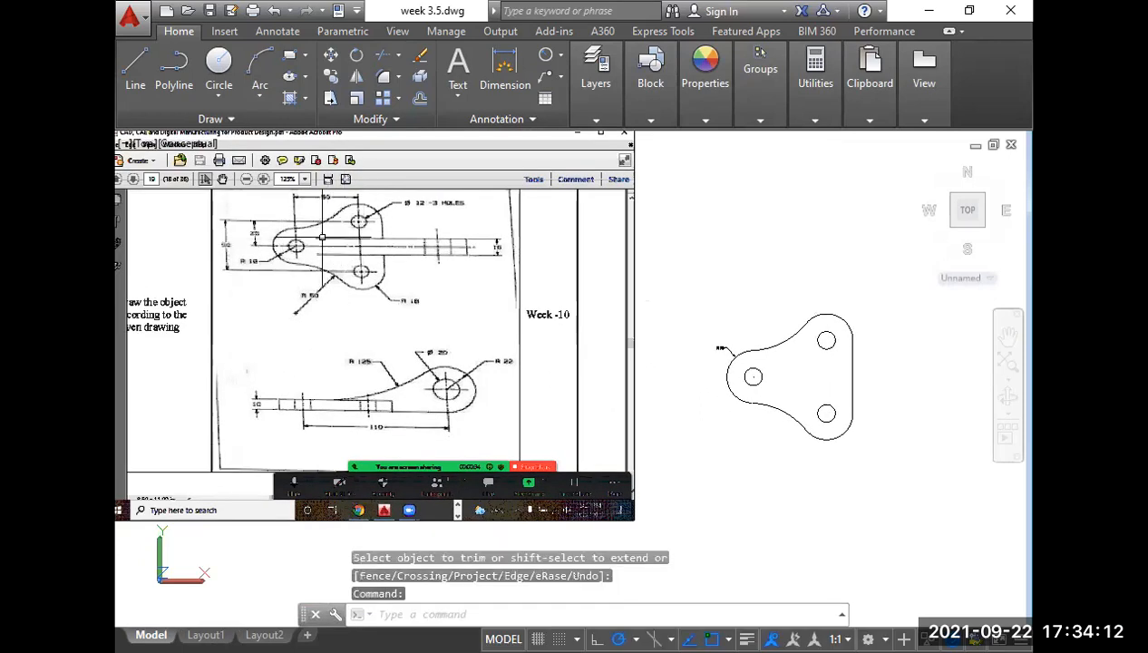
pyautogui.scroll(2, 315, 423)
pyautogui.moveTo(315, 422); pyautogui.dragTo(385, 426, button='middle')
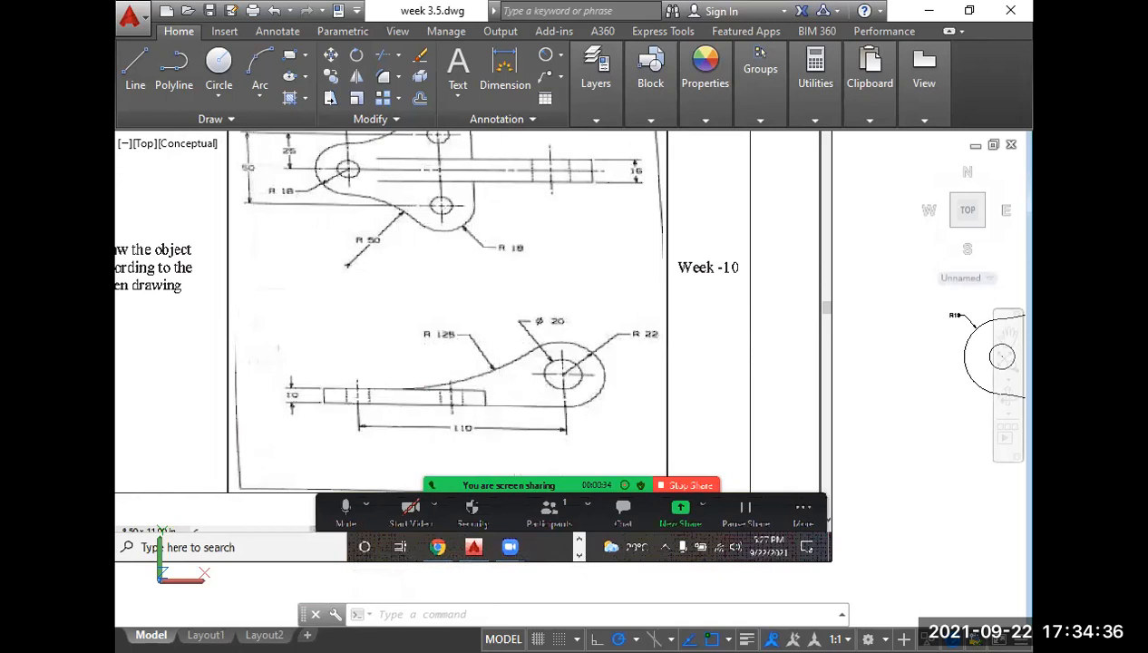
pyautogui.moveTo(451, 389); pyautogui.dragTo(403, 313, button='middle')
pyautogui.moveTo(529, 341); pyautogui.dragTo(214, 312, button='middle')
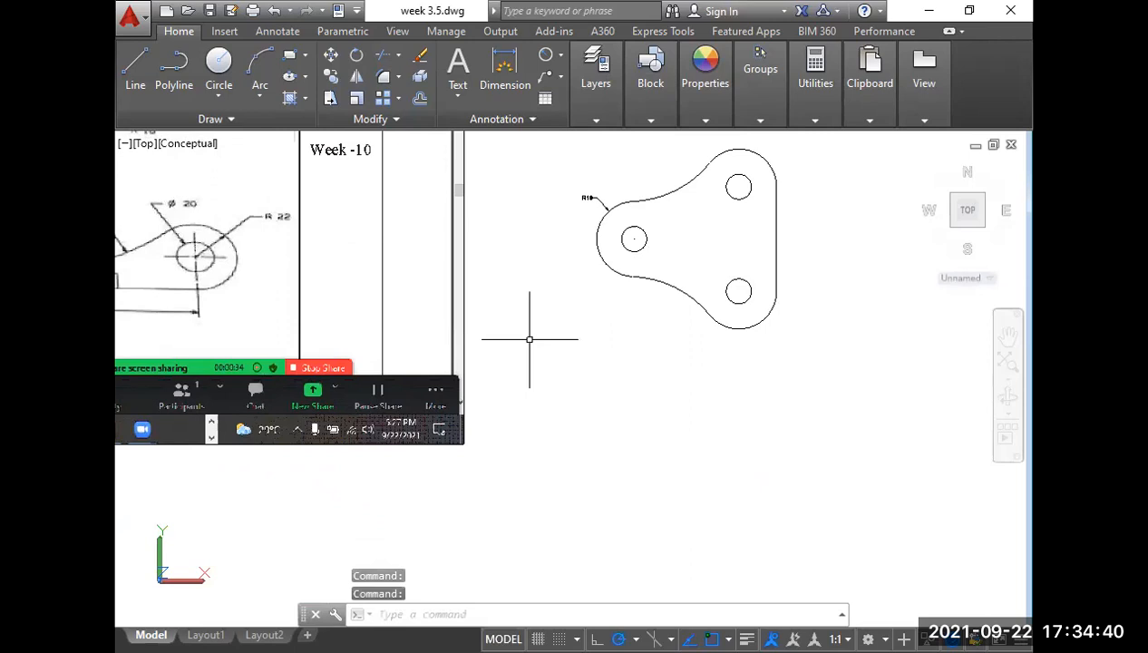
pyautogui.write('l')
pyautogui.press('Return')
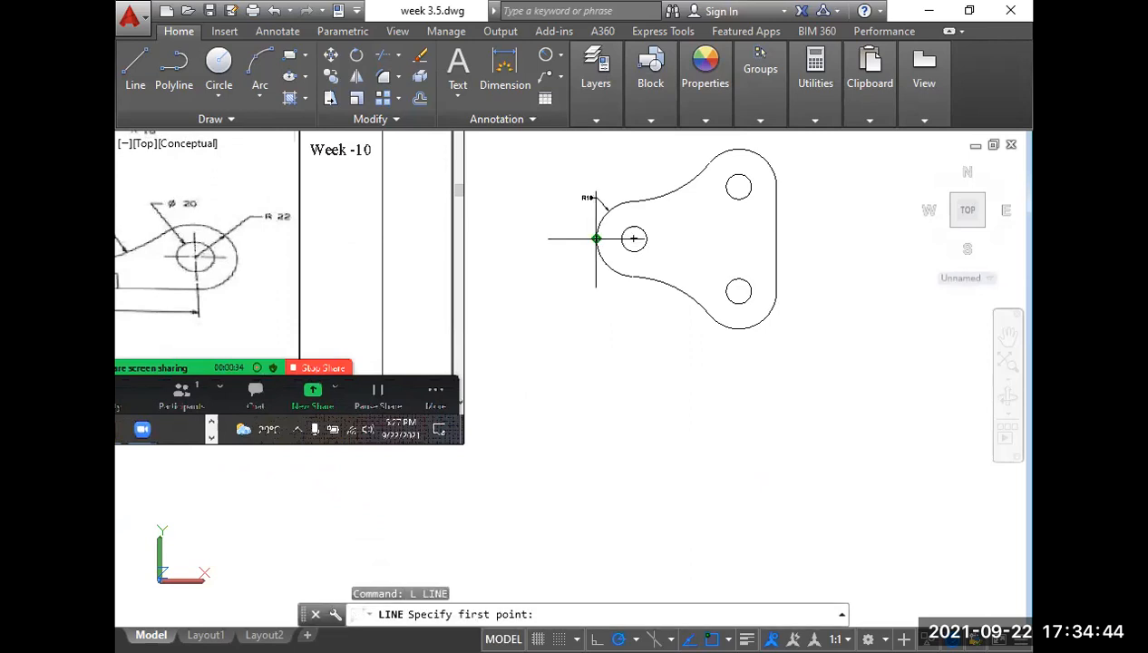
pyautogui.click(596, 238)
pyautogui.click(596, 449)
pyautogui.rightClick(600, 244)
pyautogui.click(639, 252)
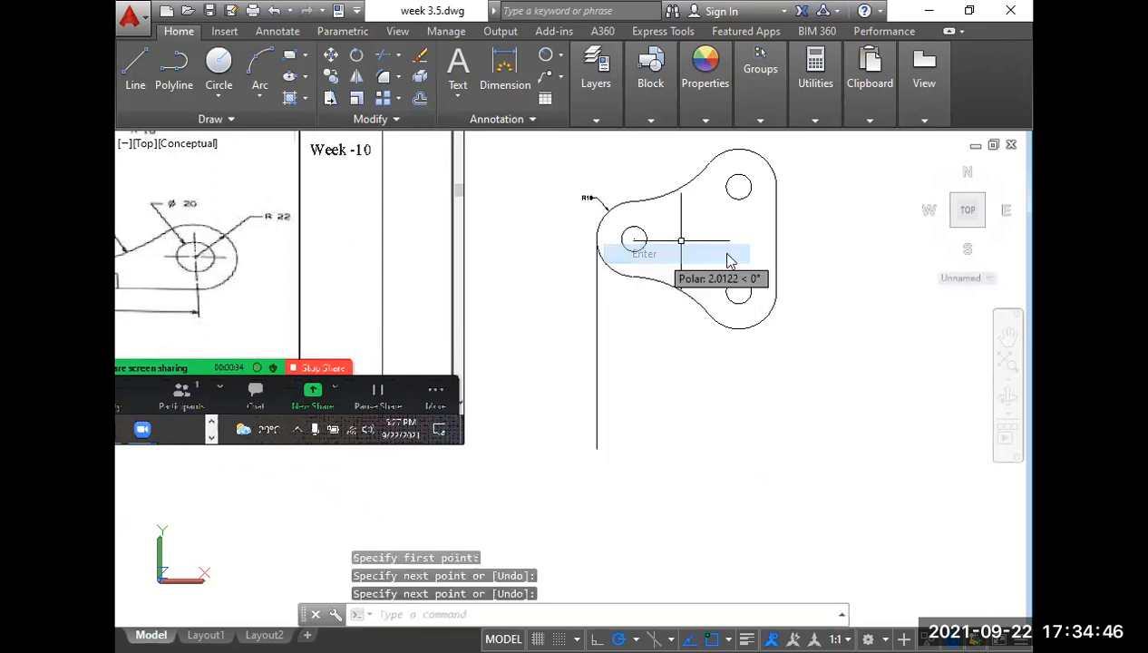
# Draw a second vertical projection line down from the midpoint of the bracket's straight right edge.
pyautogui.press('Return')
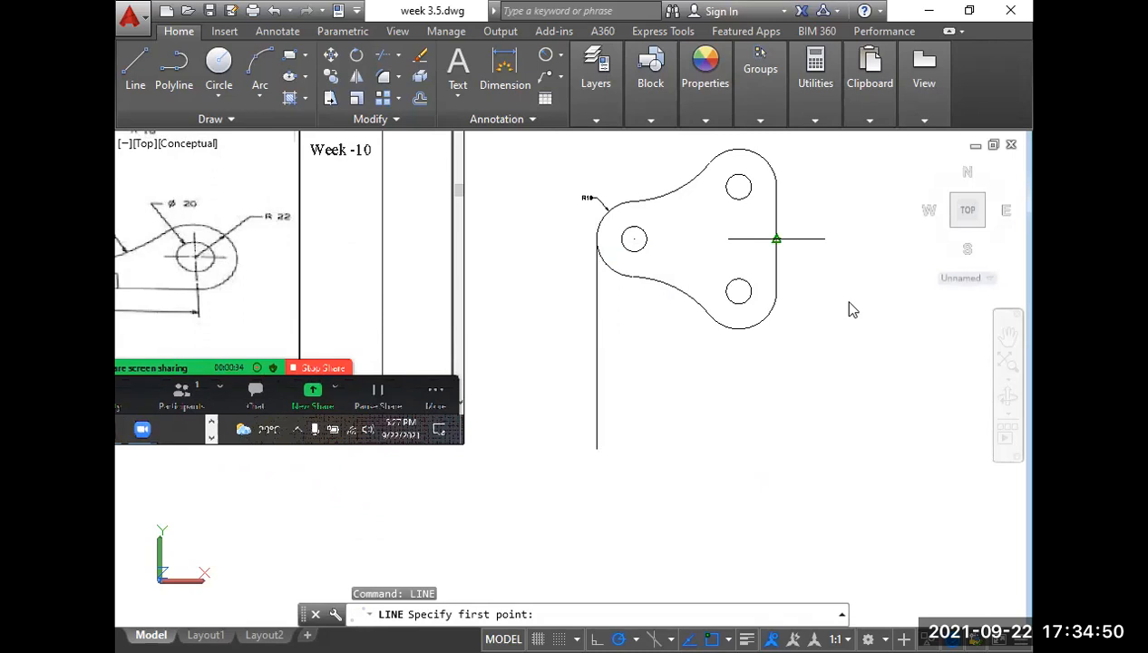
pyautogui.click(776, 238)
pyautogui.click(776, 458)
pyautogui.press('Return')
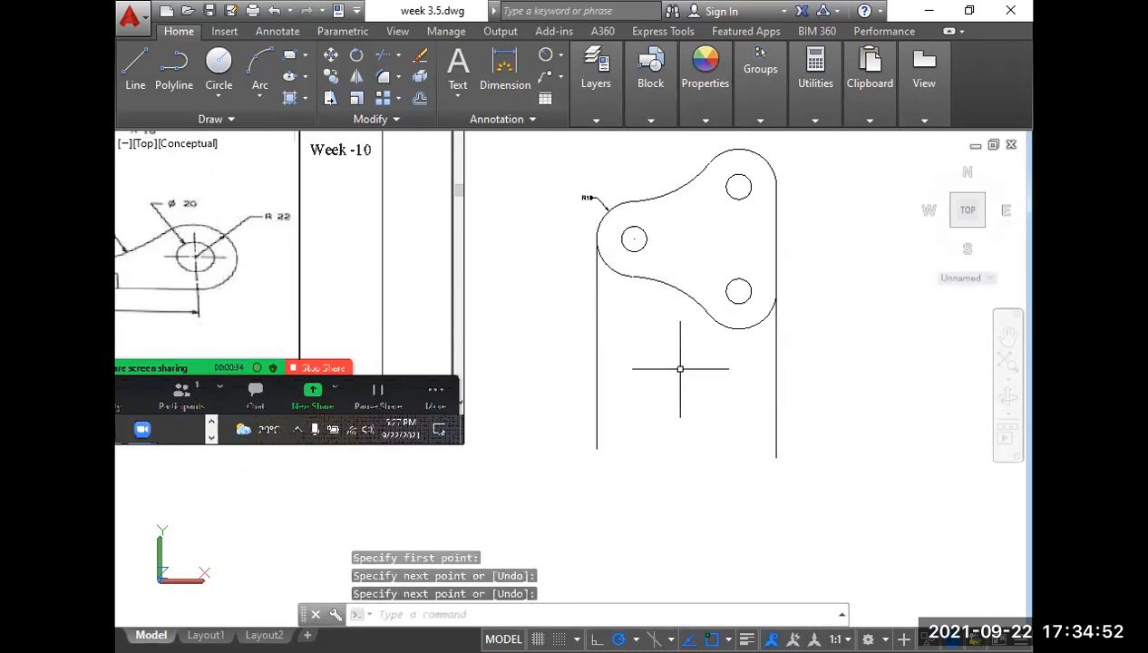
# Draw a horizontal line from the left projection line's lower end across to the right projection line.
pyautogui.write('l')
pyautogui.press('Return')
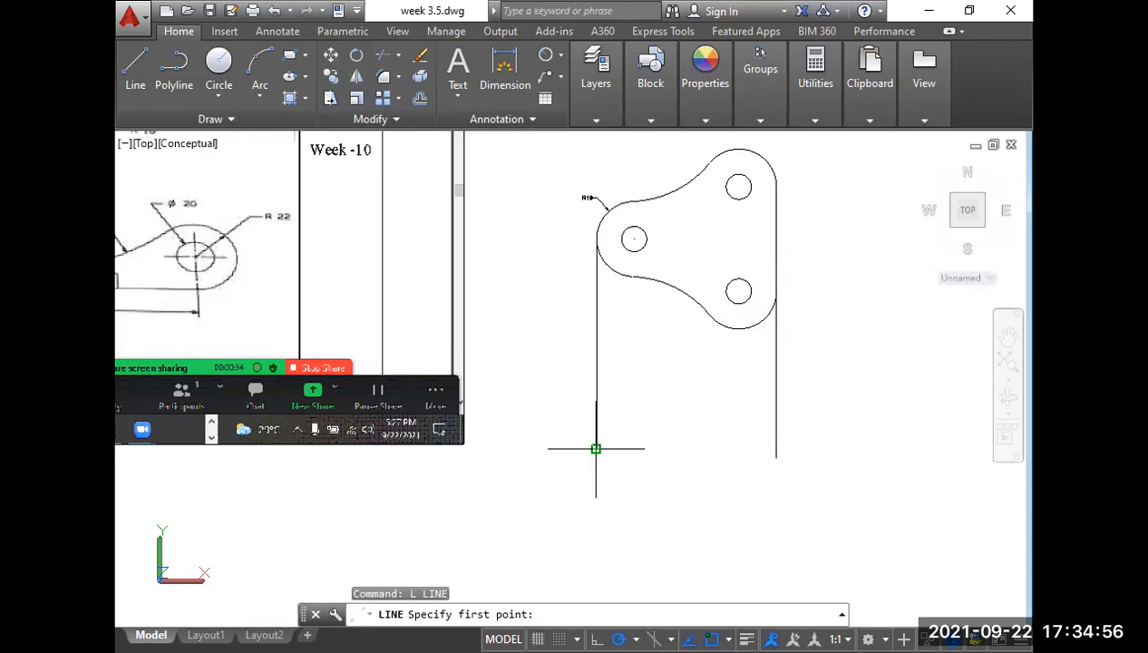
pyautogui.click(595, 448)
pyautogui.click(776, 448)
pyautogui.rightClick(777, 451)
pyautogui.click(803, 256)
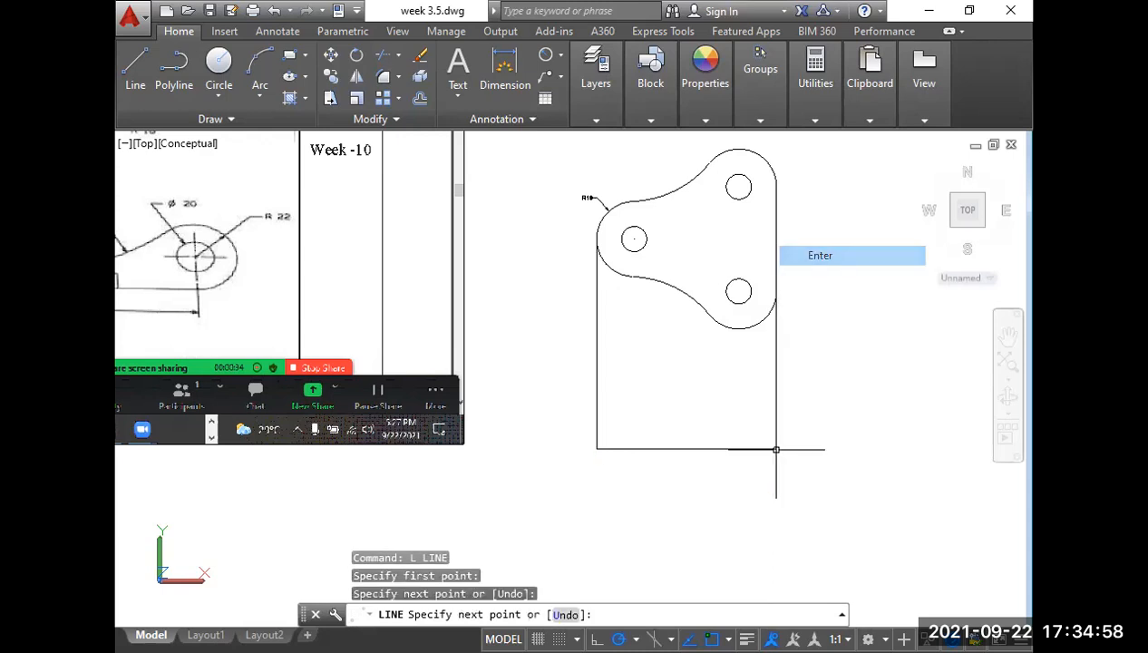
# Examine the reference image's top and front views for the plate thickness and the remaining bracket dimensions.
pyautogui.moveTo(663, 440); pyautogui.dragTo(696, 435, button='middle')
pyautogui.scroll(-2, 523, 318)
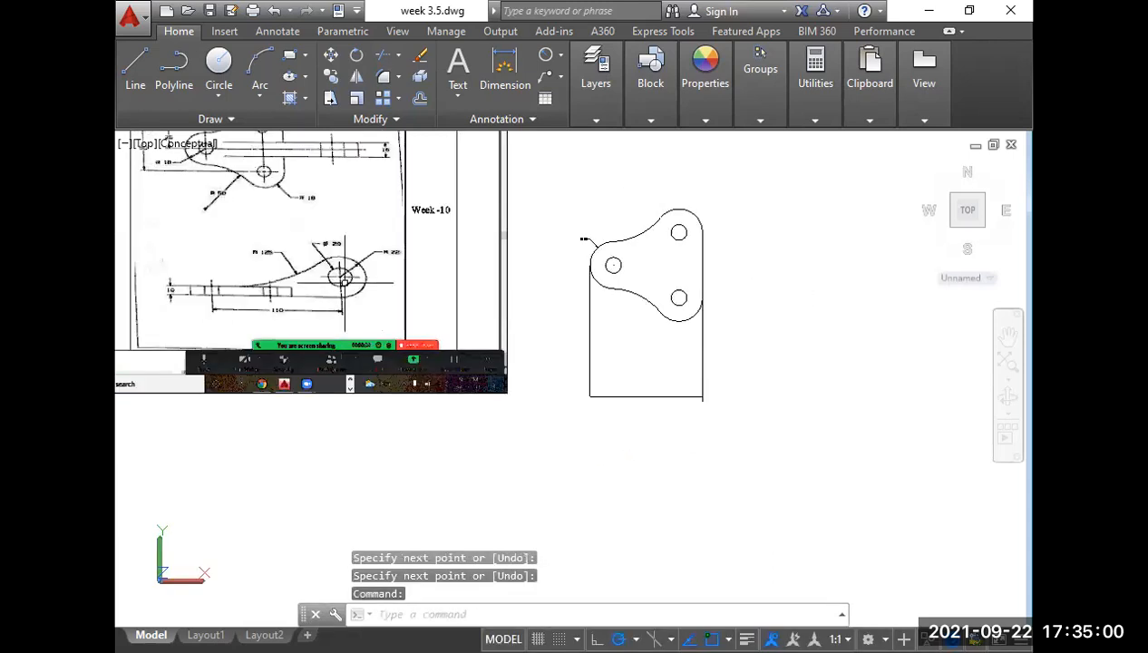
pyautogui.moveTo(251, 276); pyautogui.dragTo(395, 390, button='middle')
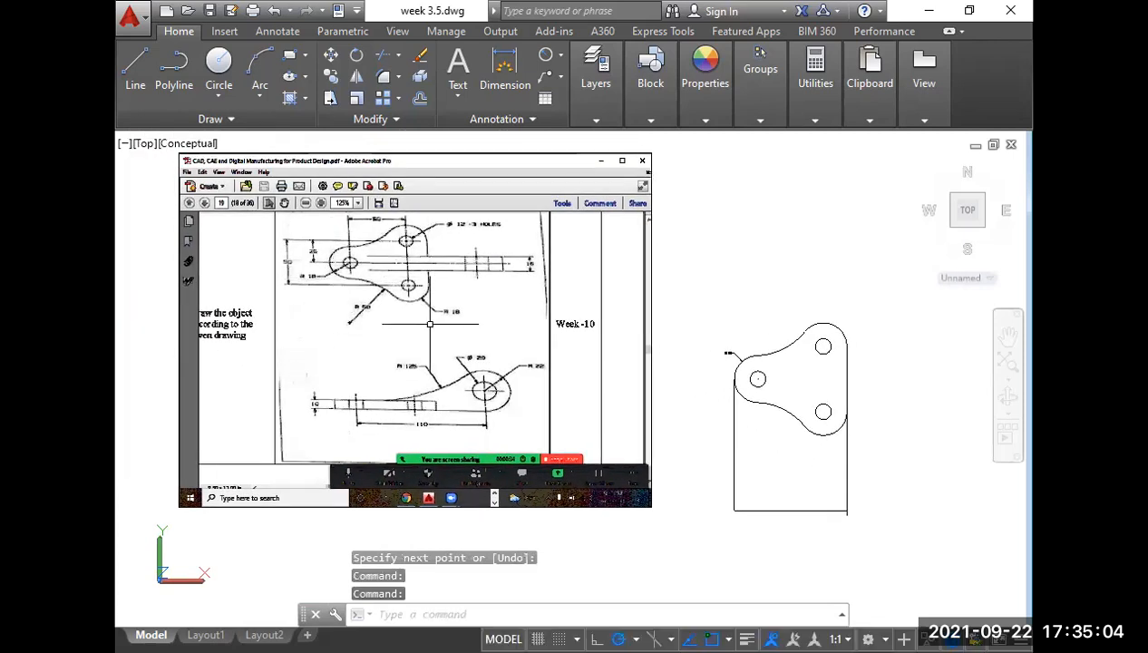
pyautogui.scroll(3, 379, 413)
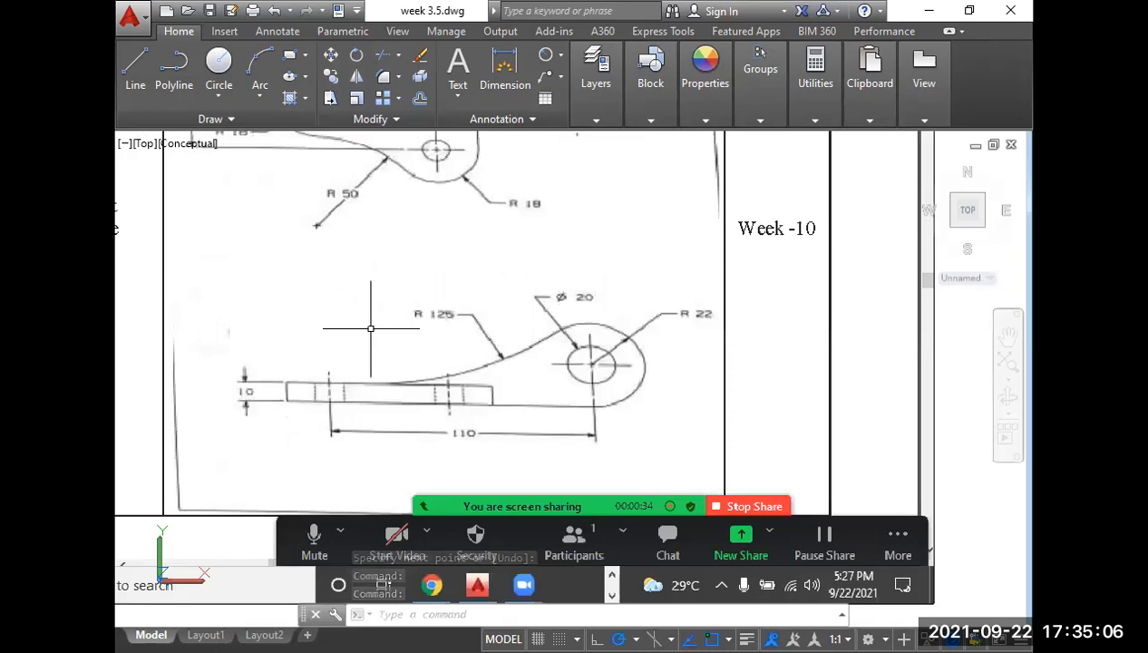
pyautogui.moveTo(379, 248); pyautogui.dragTo(430, 410, button='middle')
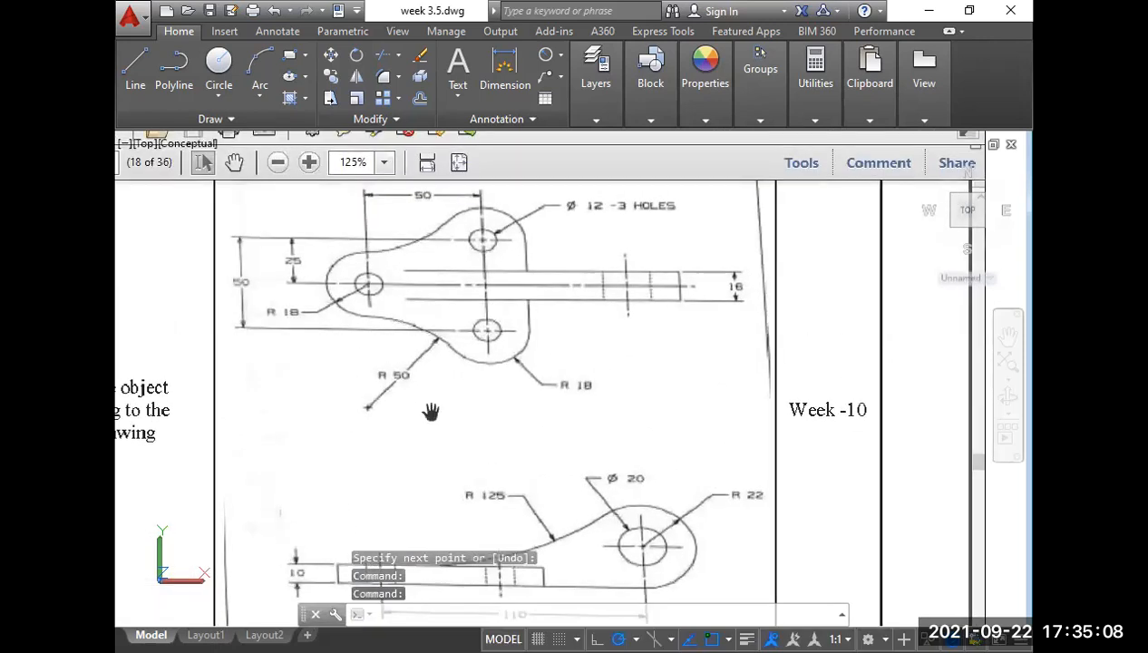
pyautogui.moveTo(496, 446)
pyautogui.mouseDown(button='middle')
pyautogui.moveTo(481, 460)
pyautogui.moveTo(477, 392)
pyautogui.mouseUp(button='middle')
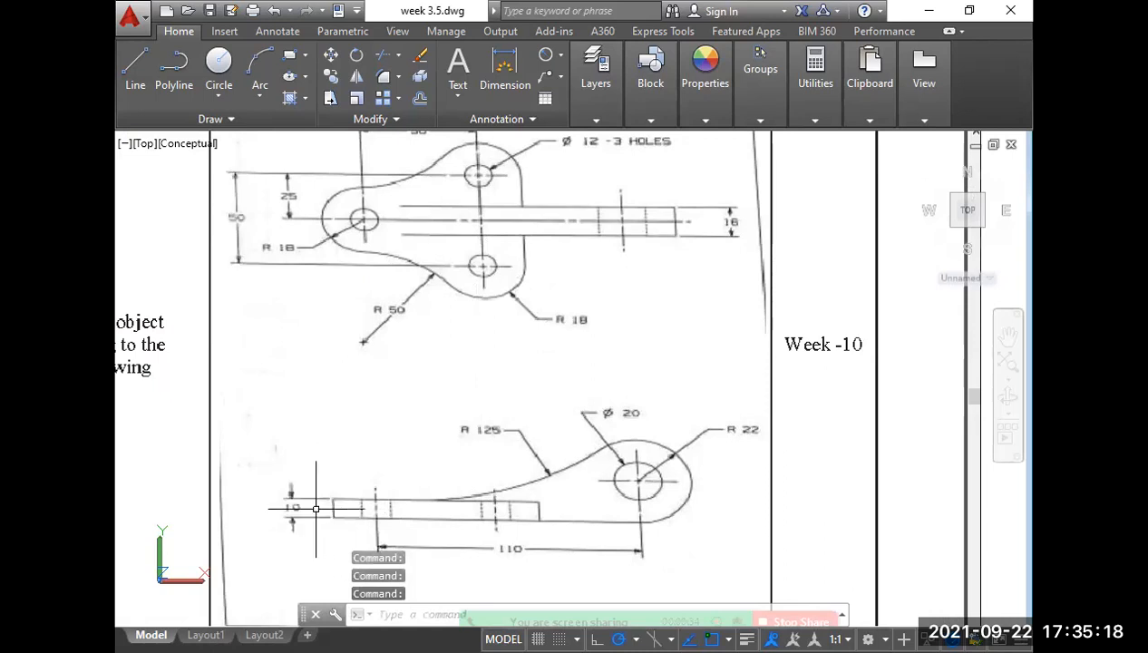
pyautogui.scroll(-4, 625, 467)
pyautogui.moveTo(727, 449); pyautogui.dragTo(595, 356, button='middle')
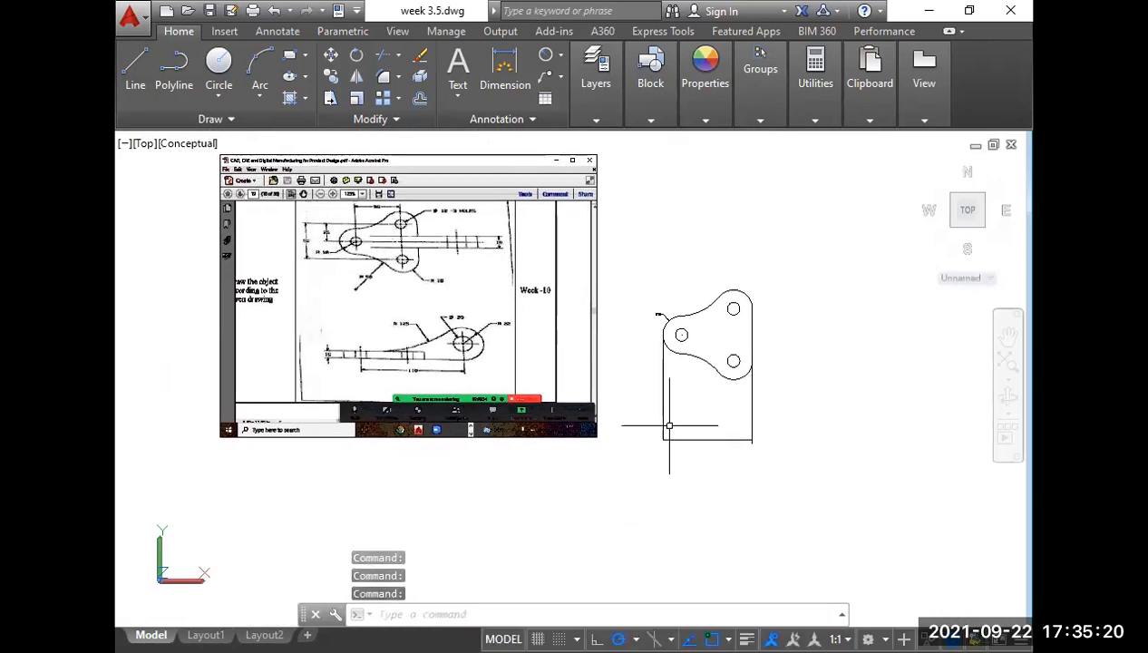
# Offset the front view's horizontal line downward by 10 to form the plate thickness.
pyautogui.scroll(2, 697, 475)
pyautogui.moveTo(697, 475); pyautogui.dragTo(664, 476, button='middle')
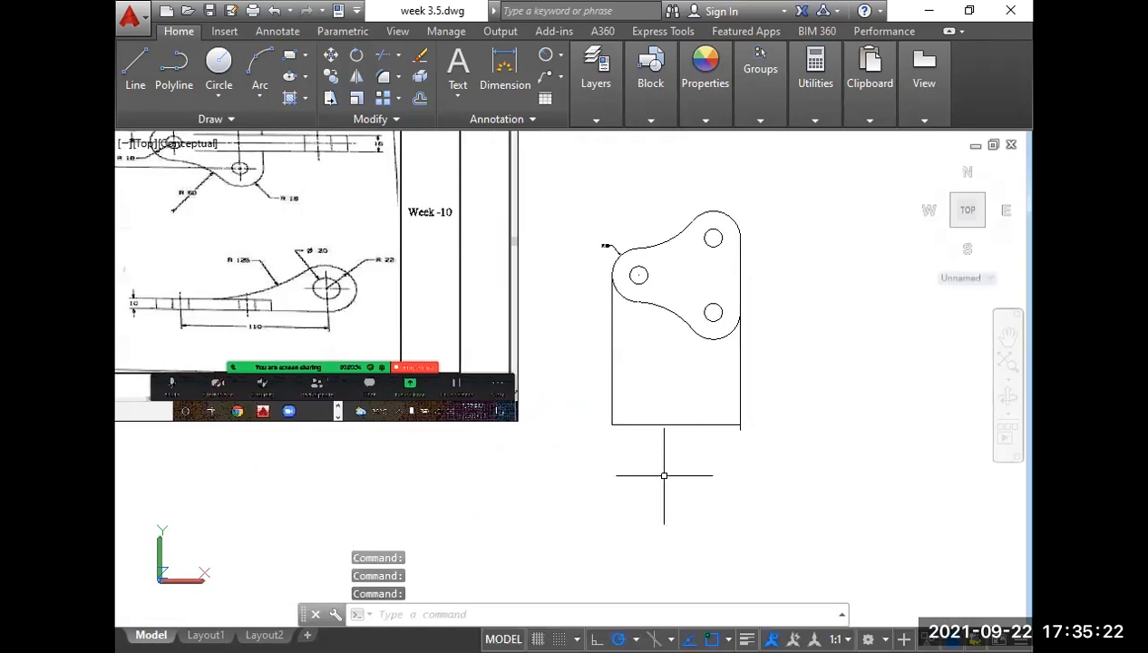
pyautogui.write('o')
pyautogui.press('Return')
pyautogui.write('10')
pyautogui.press('space')
pyautogui.click(668, 424)
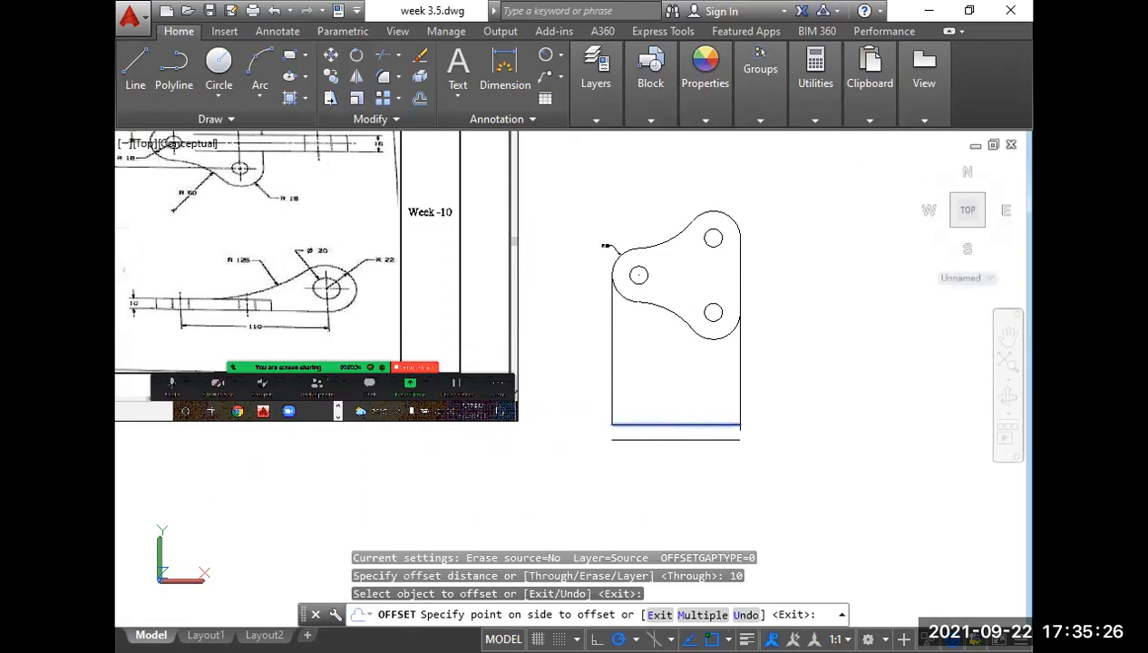
pyautogui.click(670, 449)
# Erase the two vertical projection lines running between the top view and the front view.
pyautogui.scroll(3, 671, 450)
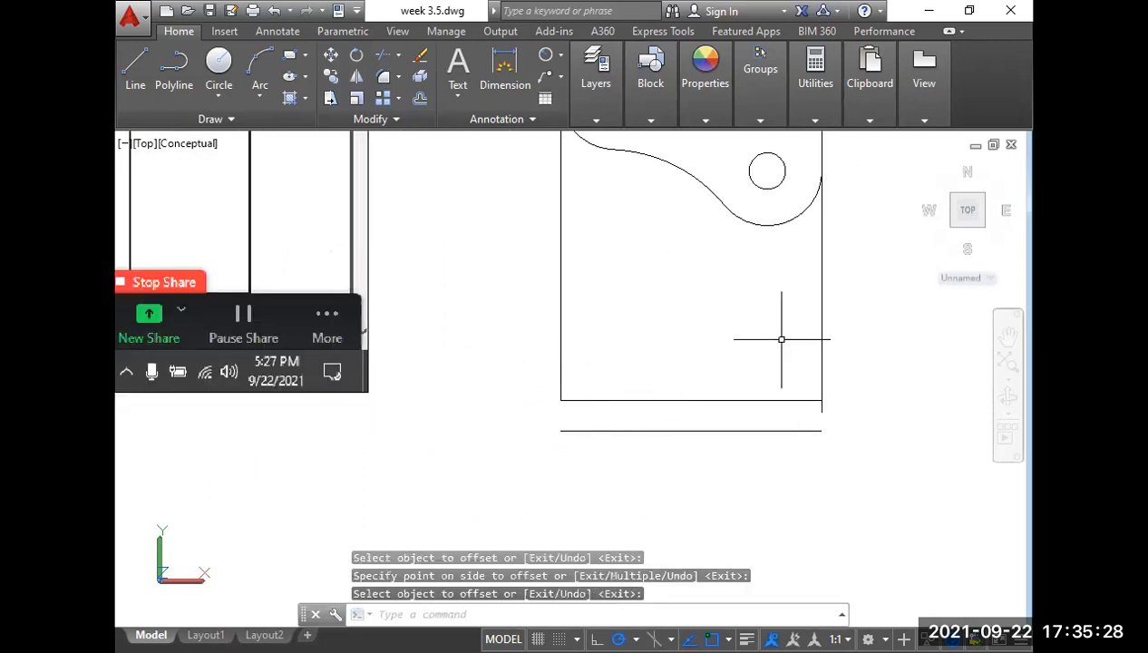
pyautogui.click(844, 346)
pyautogui.click(531, 295)
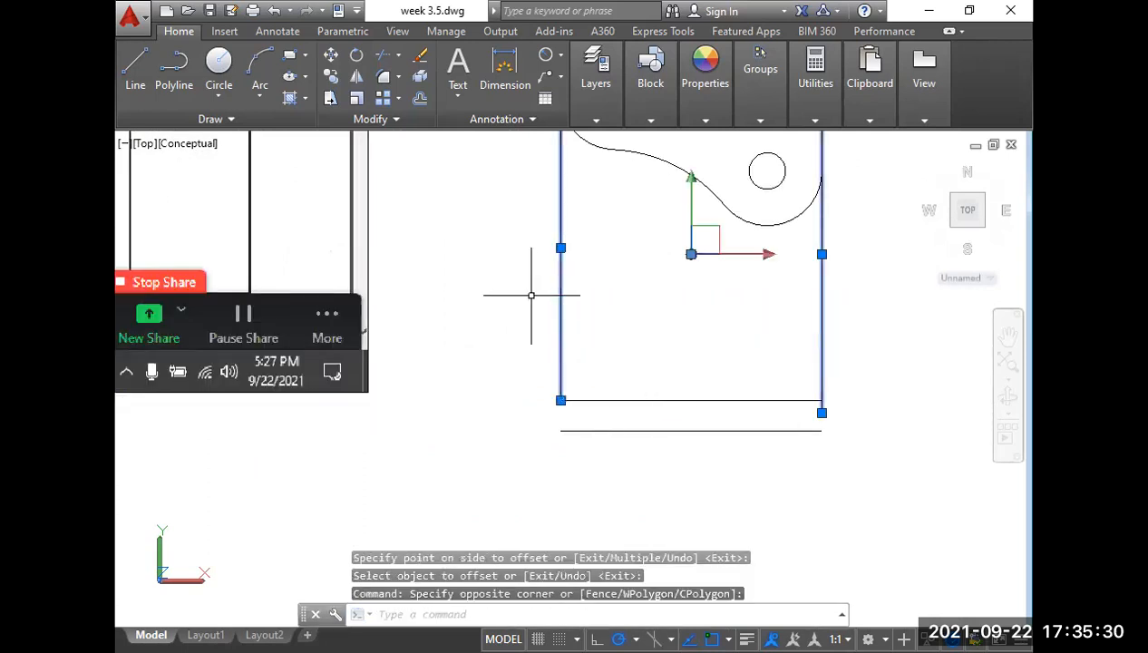
pyautogui.press('Delete')
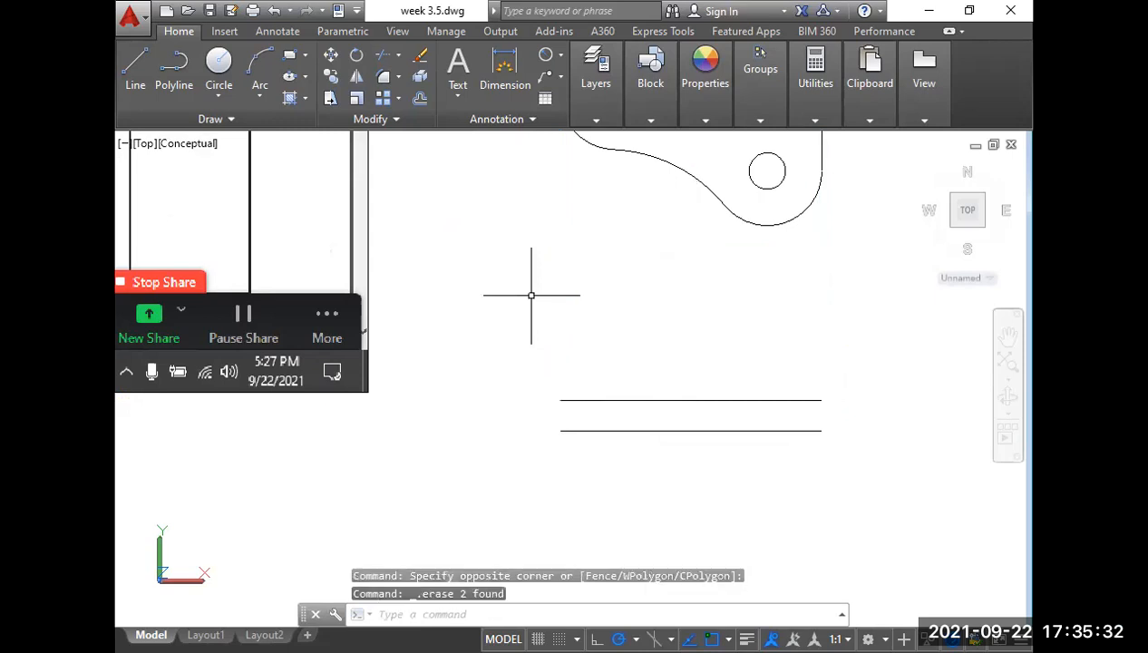
# Close both ends of the two parallel front-view lines with short vertical lines to form the plate rectangle.
pyautogui.write('l')
pyautogui.press('Return')
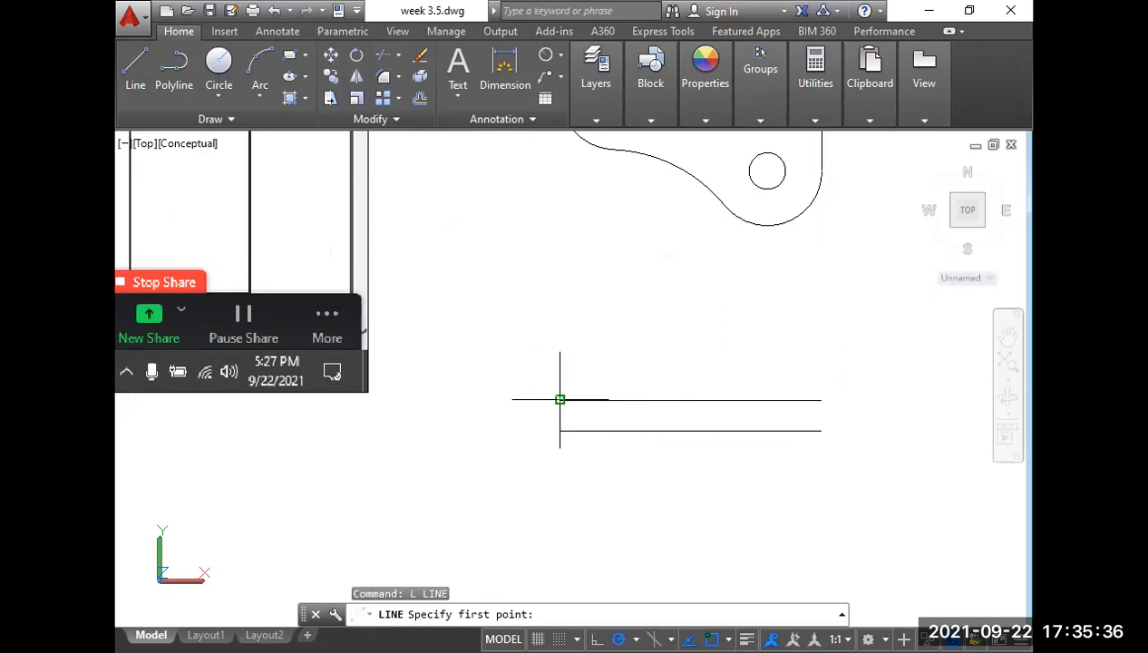
pyautogui.click(559, 399)
pyautogui.click(560, 430)
pyautogui.press('Return')
pyautogui.rightClick(597, 377)
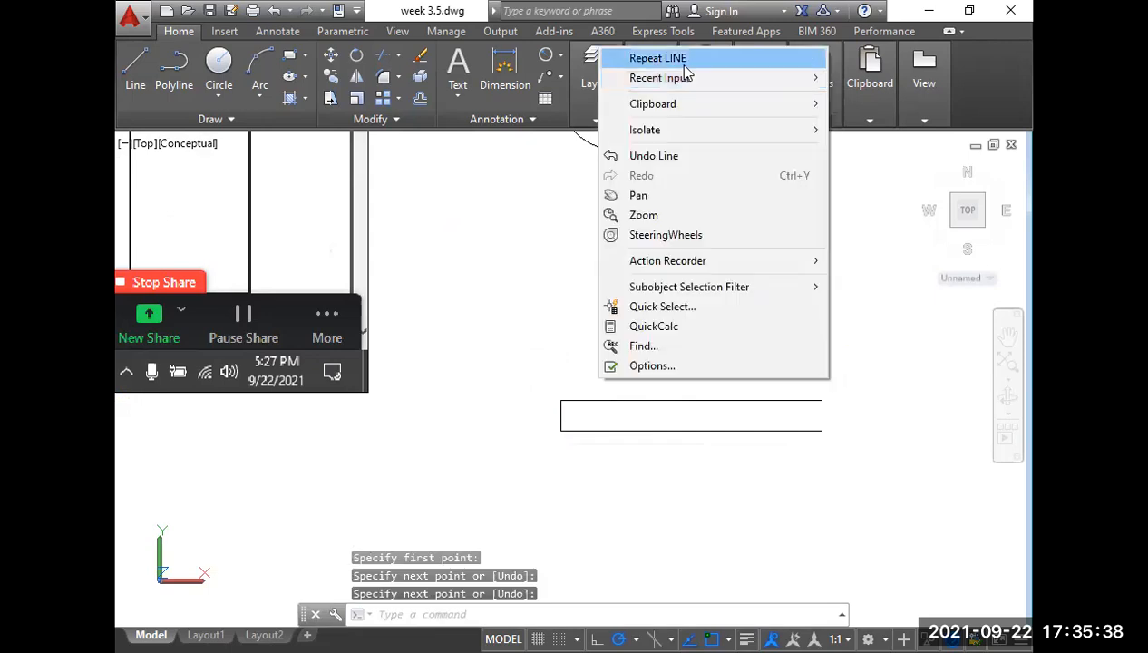
pyautogui.click(684, 65)
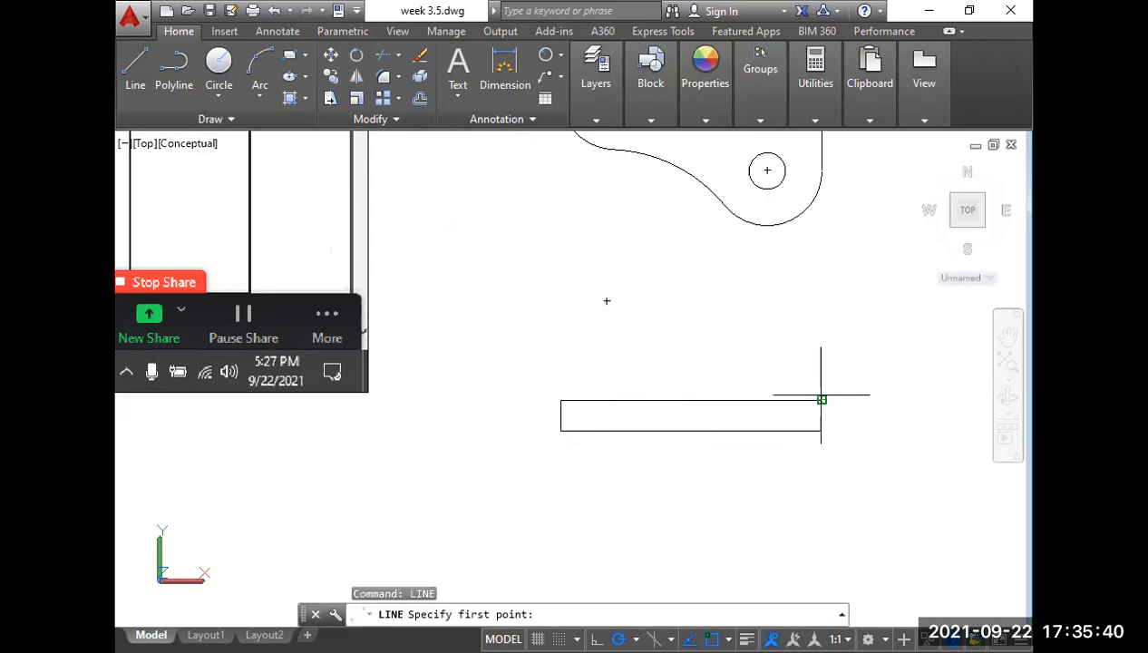
pyautogui.click(820, 400)
pyautogui.click(821, 430)
pyautogui.press('Return')
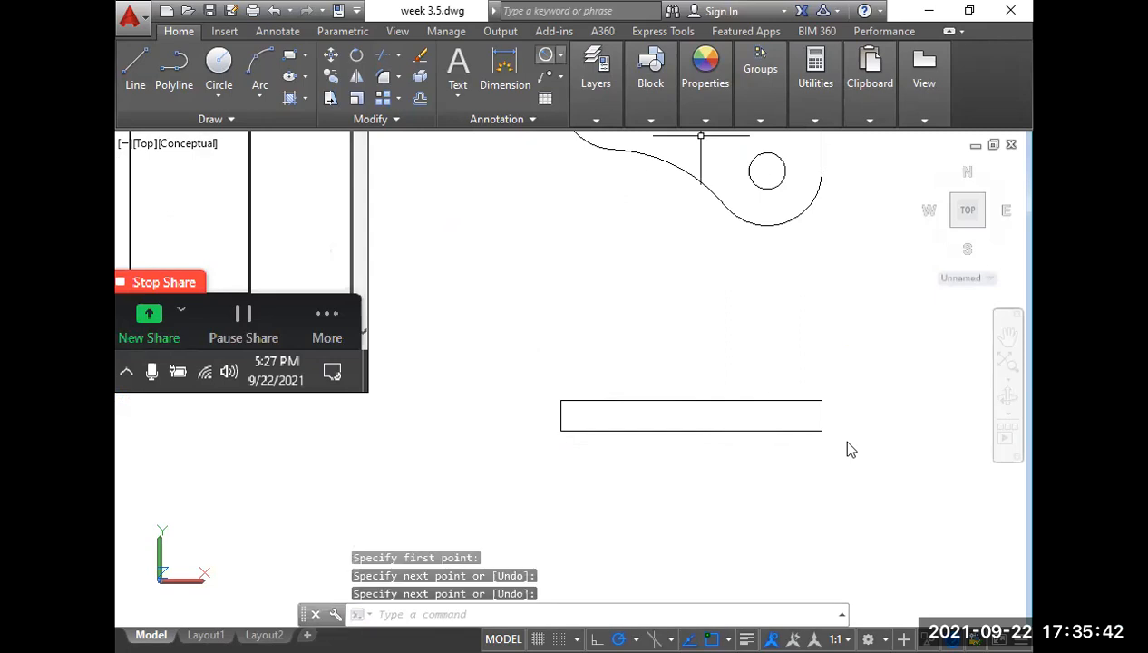
# Add a linear dimension for the front-view rectangle's length above its upper edge.
pyautogui.click(560, 54)
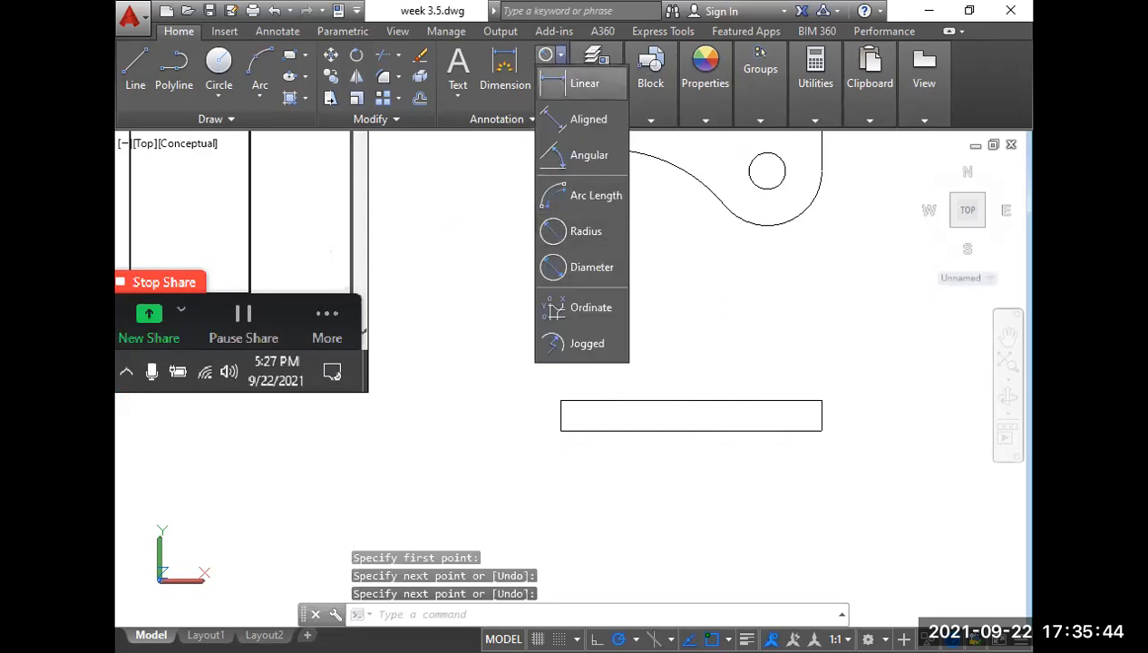
pyautogui.click(585, 82)
pyautogui.click(561, 401)
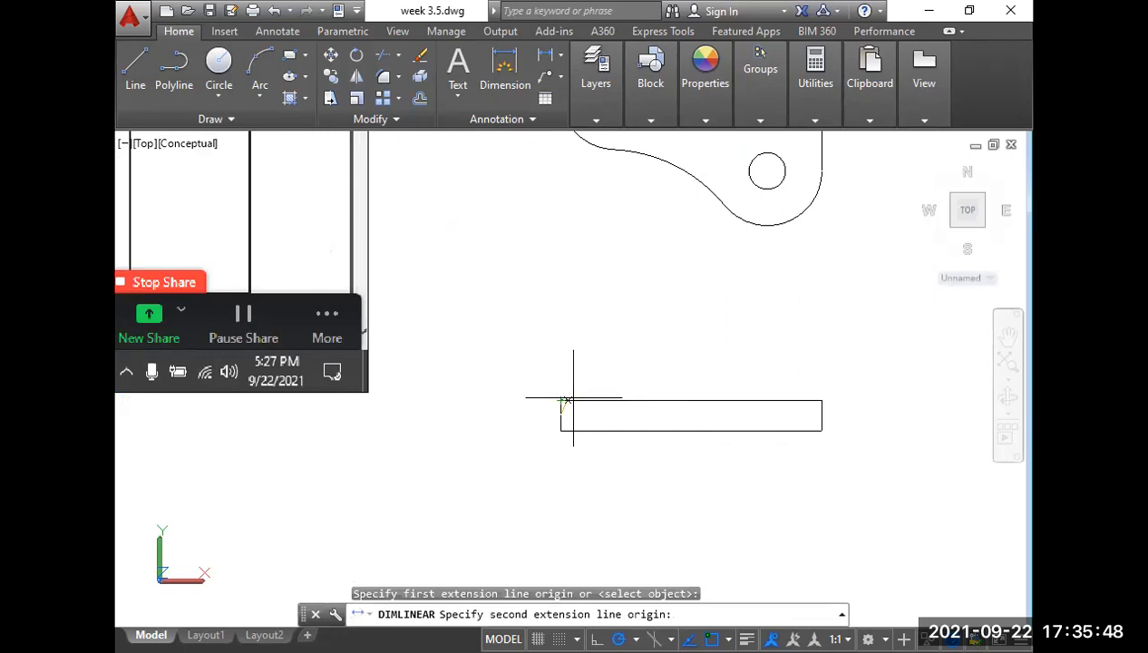
pyautogui.click(822, 400)
pyautogui.click(717, 372)
pyautogui.scroll(4, 717, 371)
pyautogui.click(714, 402)
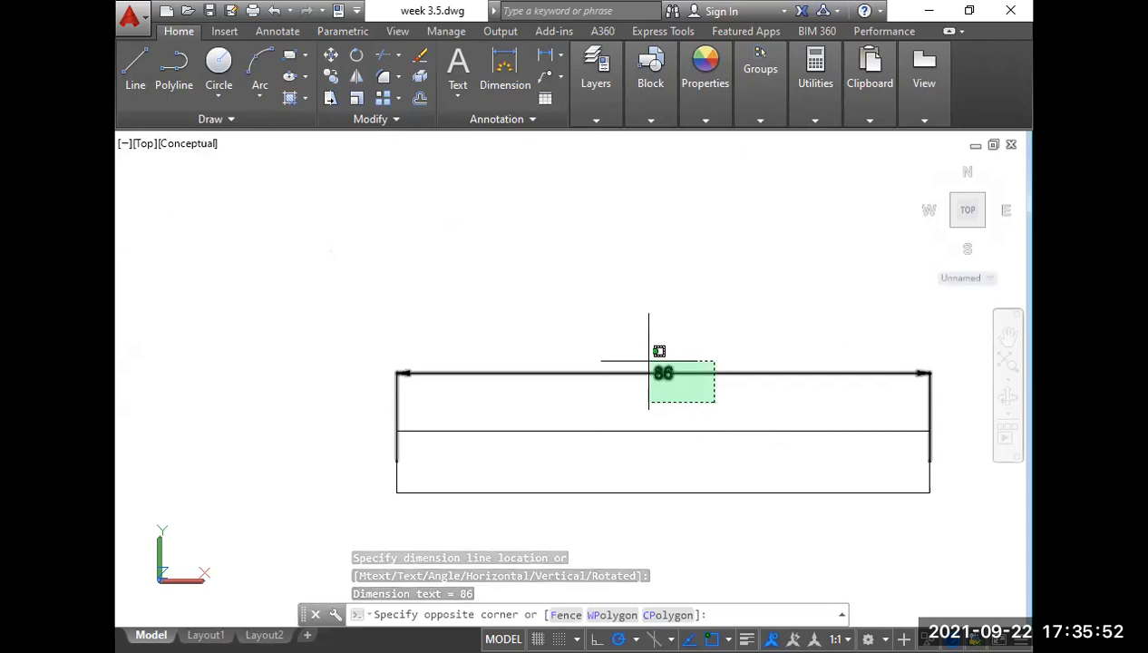
pyautogui.click(648, 361)
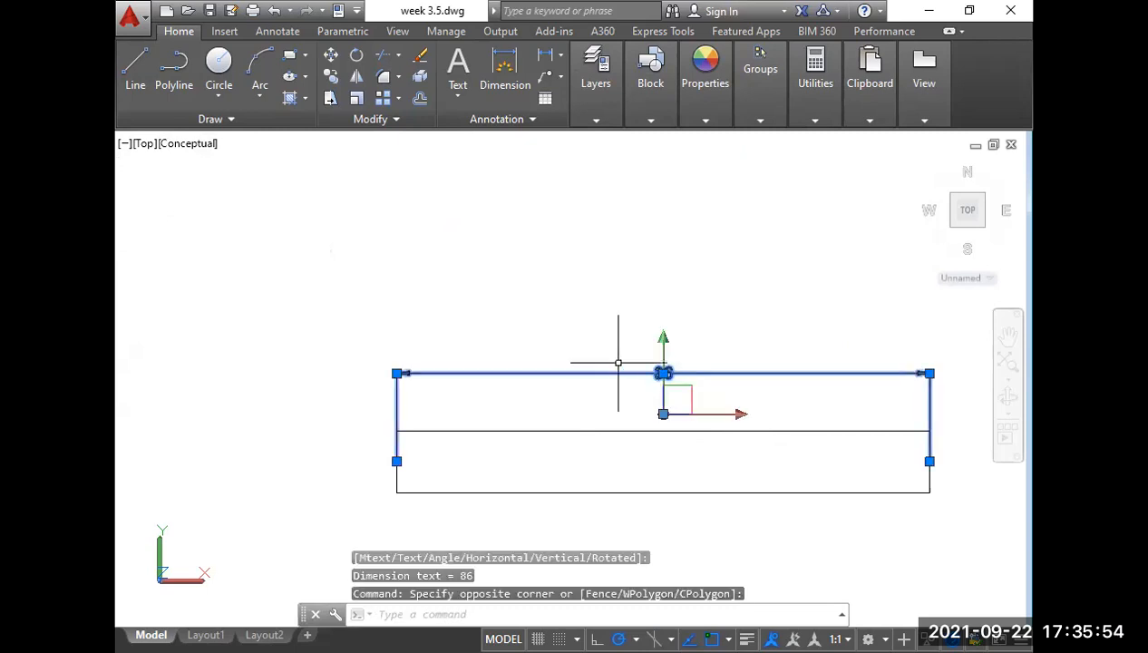
pyautogui.press('Escape')
pyautogui.click(655, 368)
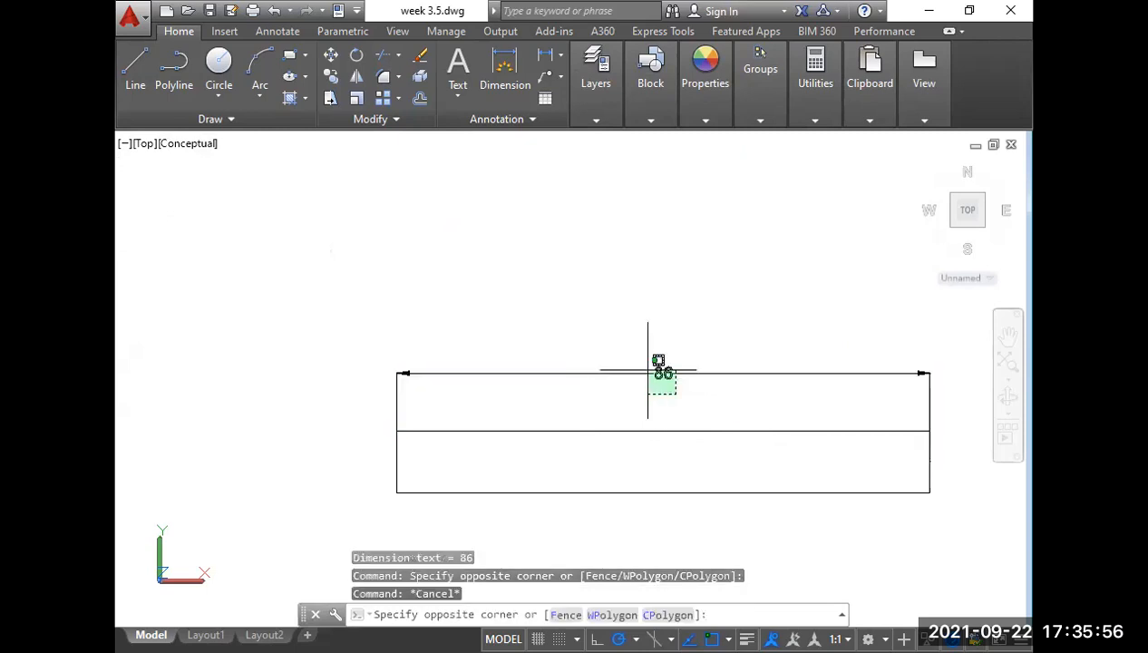
pyautogui.press('Escape')
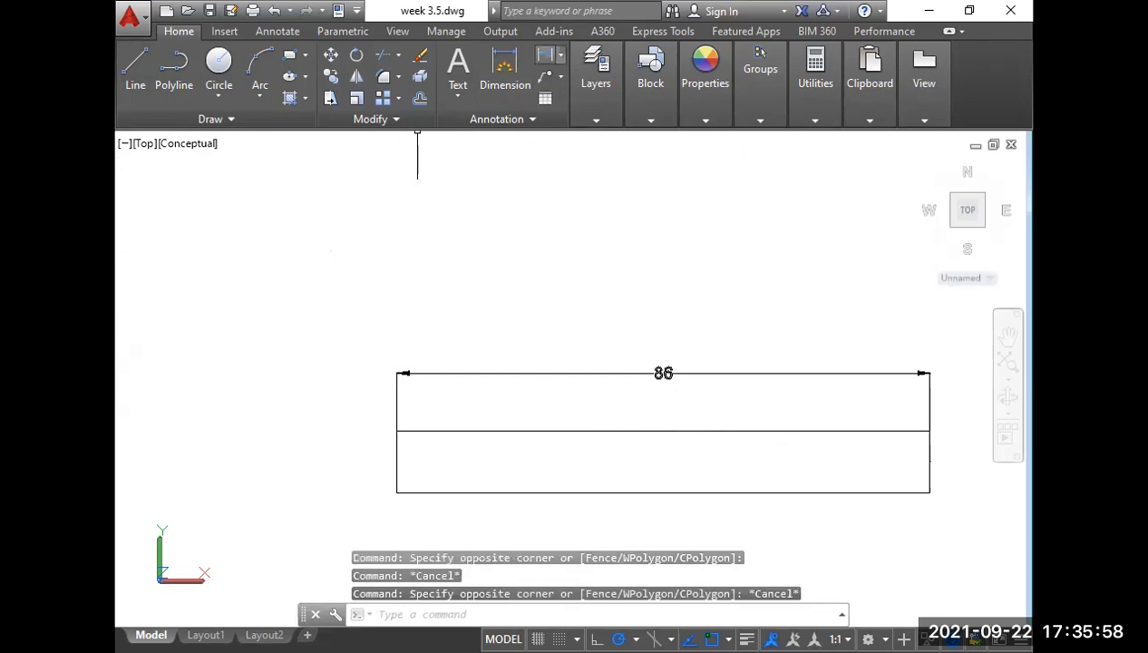
# Add a linear dimension for the thickness of the front-view rectangle beside its left end.
pyautogui.click(545, 54)
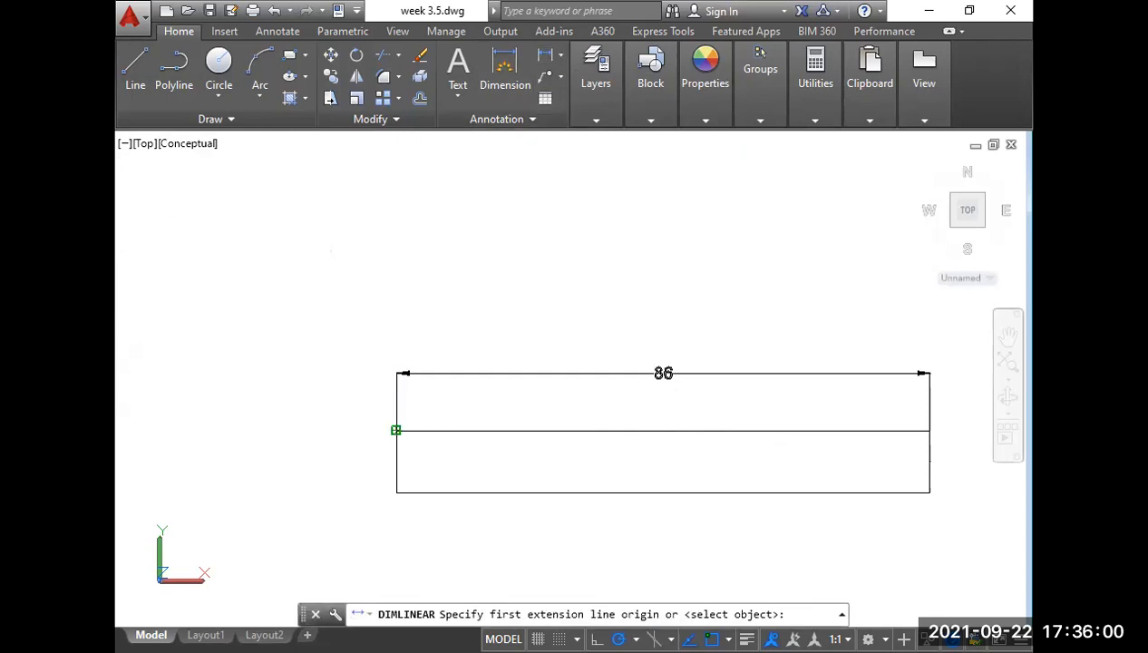
pyautogui.click(396, 429)
pyautogui.click(396, 492)
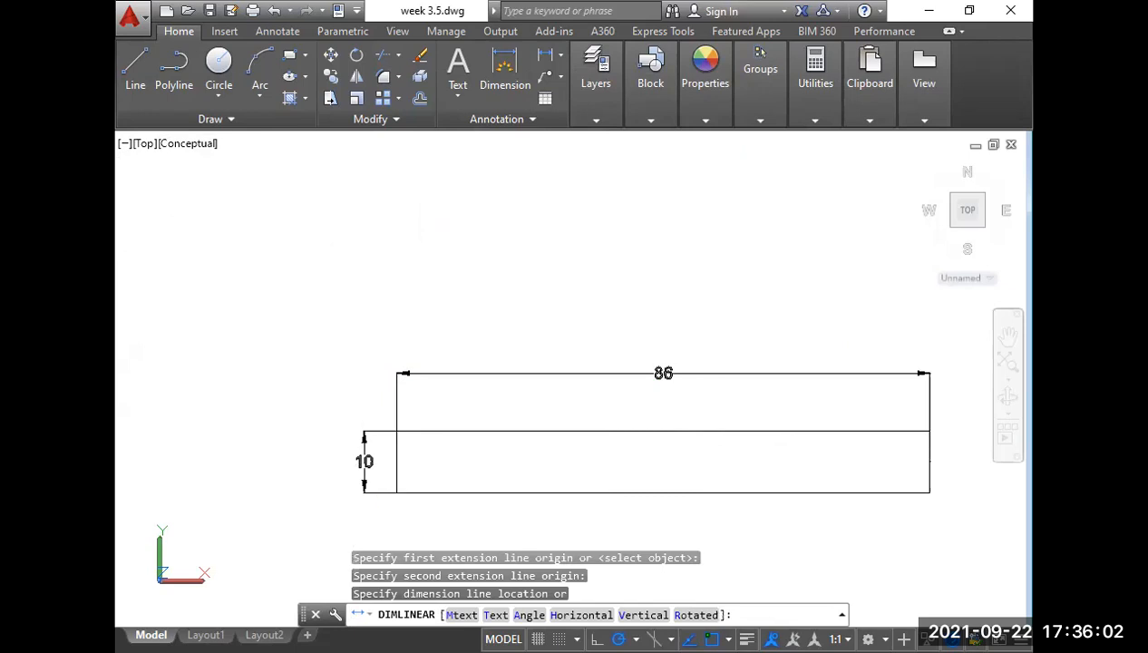
pyautogui.click(364, 462)
# Delete the length and thickness dimensions from the front-view rectangle.
pyautogui.click(584, 392)
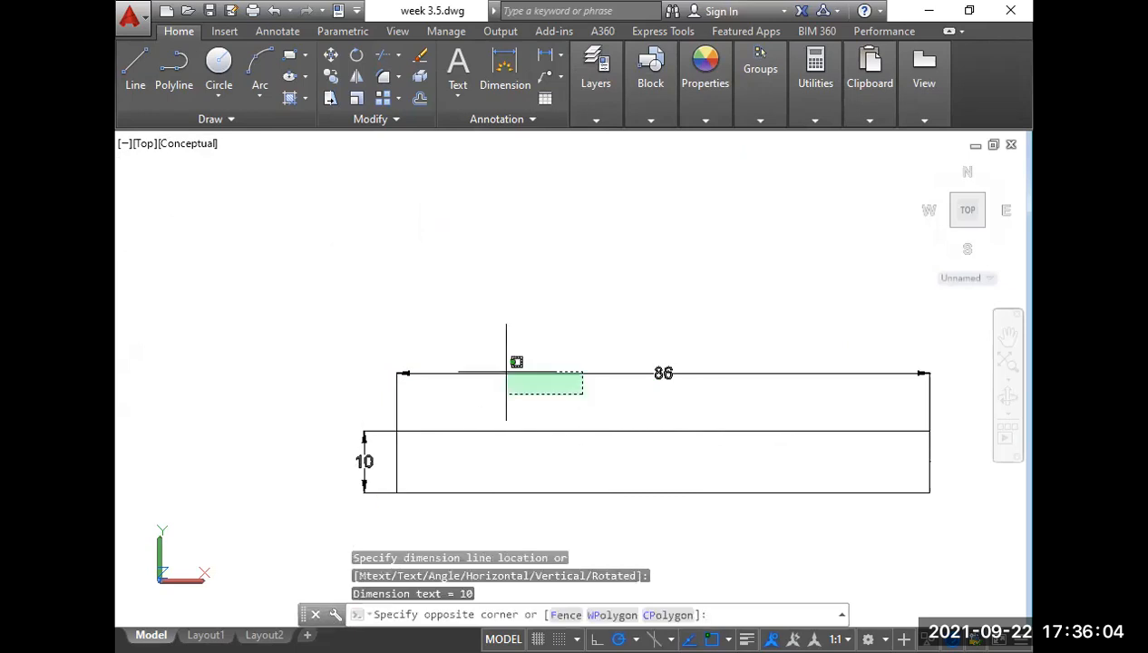
pyautogui.click(512, 363)
pyautogui.click(370, 473)
pyautogui.click(332, 449)
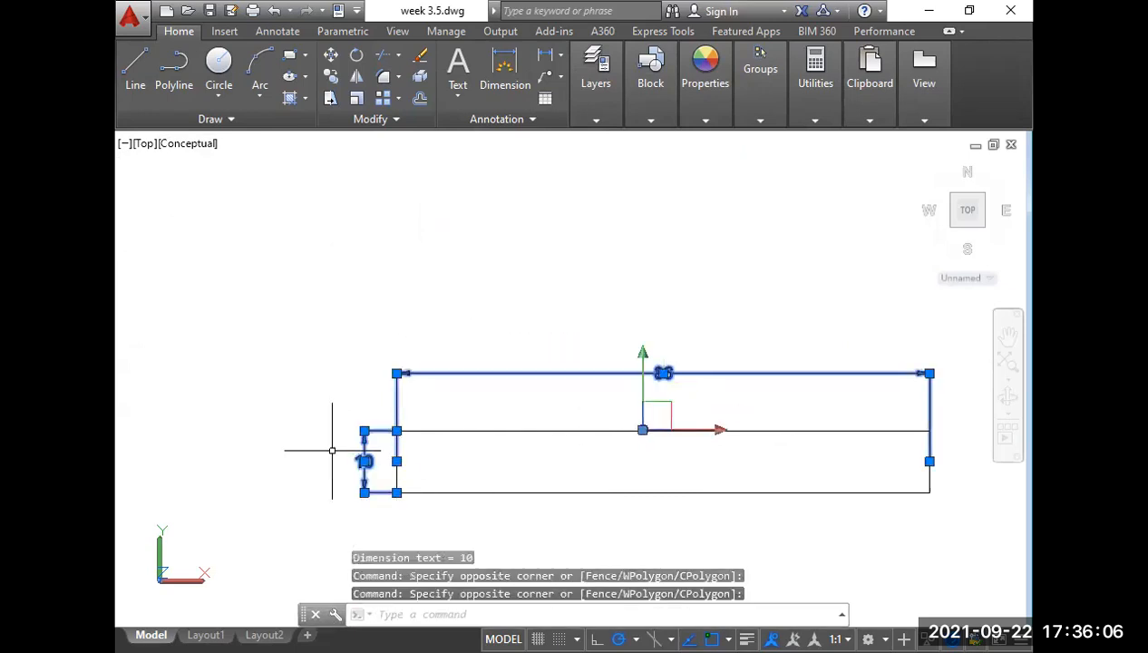
pyautogui.press('Delete')
# Examine the reference image's front view for how the holes appear in the plate.
pyautogui.scroll(-5, 425, 408)
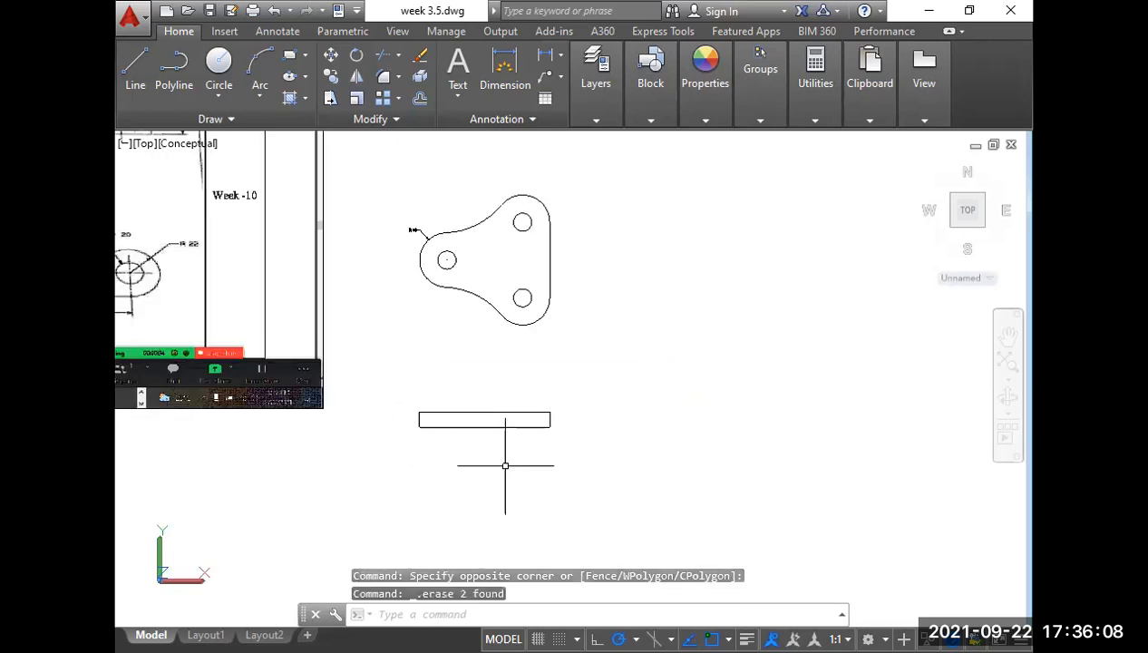
pyautogui.moveTo(505, 464); pyautogui.dragTo(594, 440, button='middle')
pyautogui.press('Escape')
pyautogui.scroll(-3, 594, 439)
pyautogui.scroll(5, 428, 321)
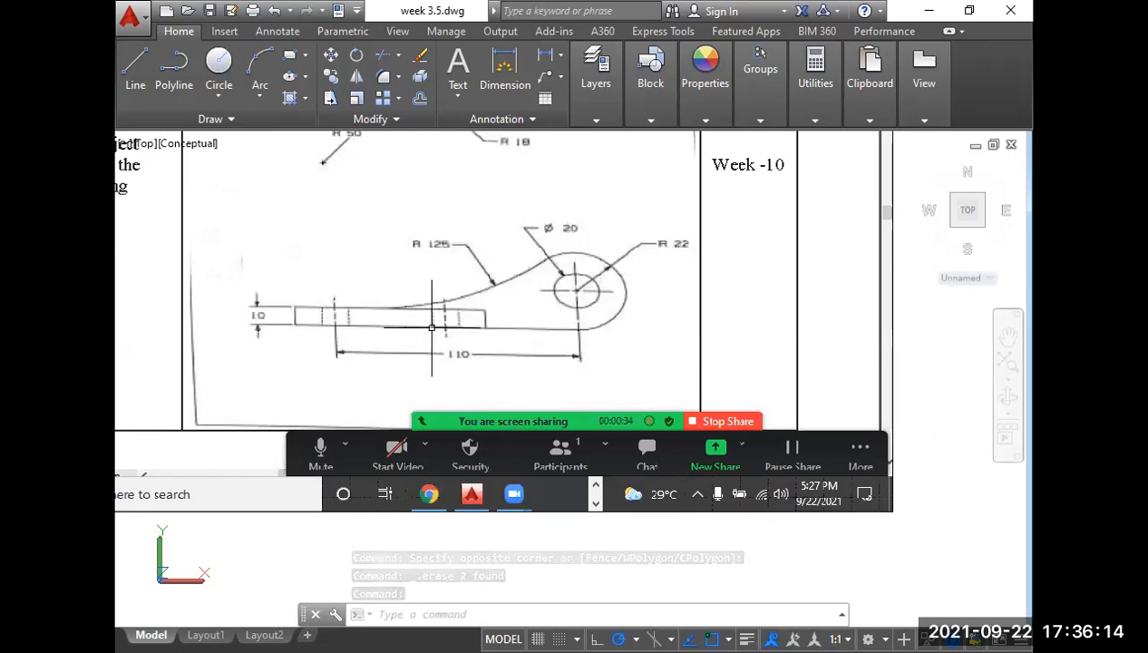
pyautogui.scroll(-3, 447, 322)
pyautogui.moveTo(671, 447); pyautogui.dragTo(618, 448, button='middle')
pyautogui.scroll(4, 669, 382)
pyautogui.moveTo(643, 392); pyautogui.dragTo(608, 399, button='middle')
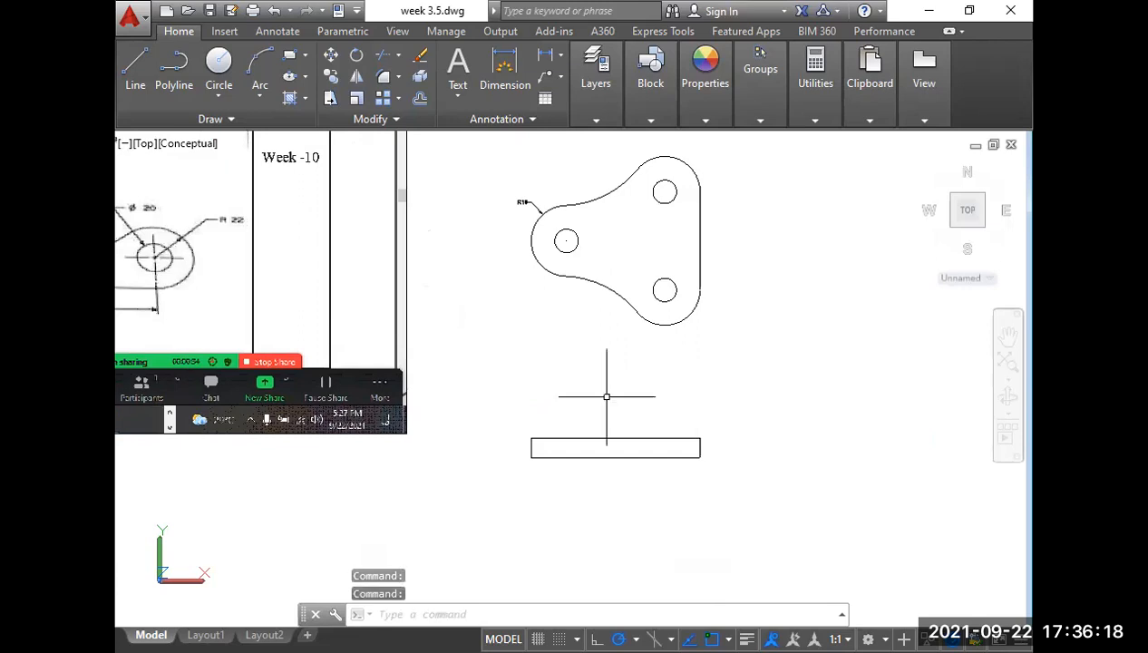
# Draw vertical projection lines from the lower right hole's left and right quadrants down past the front-view rectangle.
pyautogui.write('l')
pyautogui.press('Return')
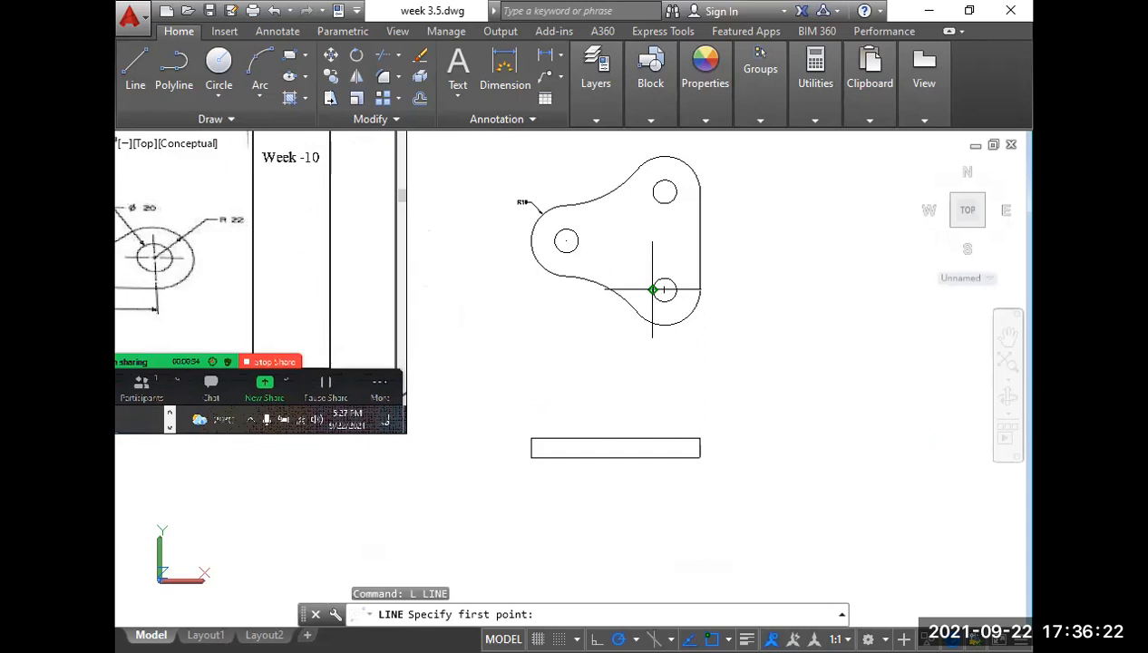
pyautogui.click(652, 289)
pyautogui.click(653, 485)
pyautogui.press('Escape')
pyautogui.rightClick(747, 303)
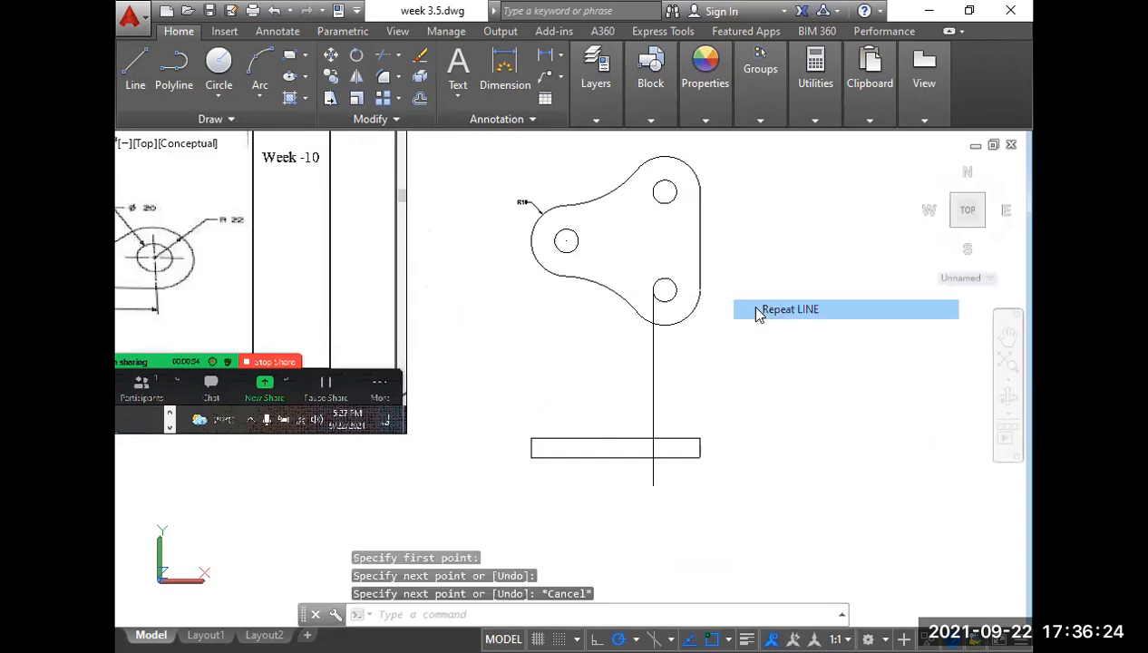
pyautogui.click(753, 305)
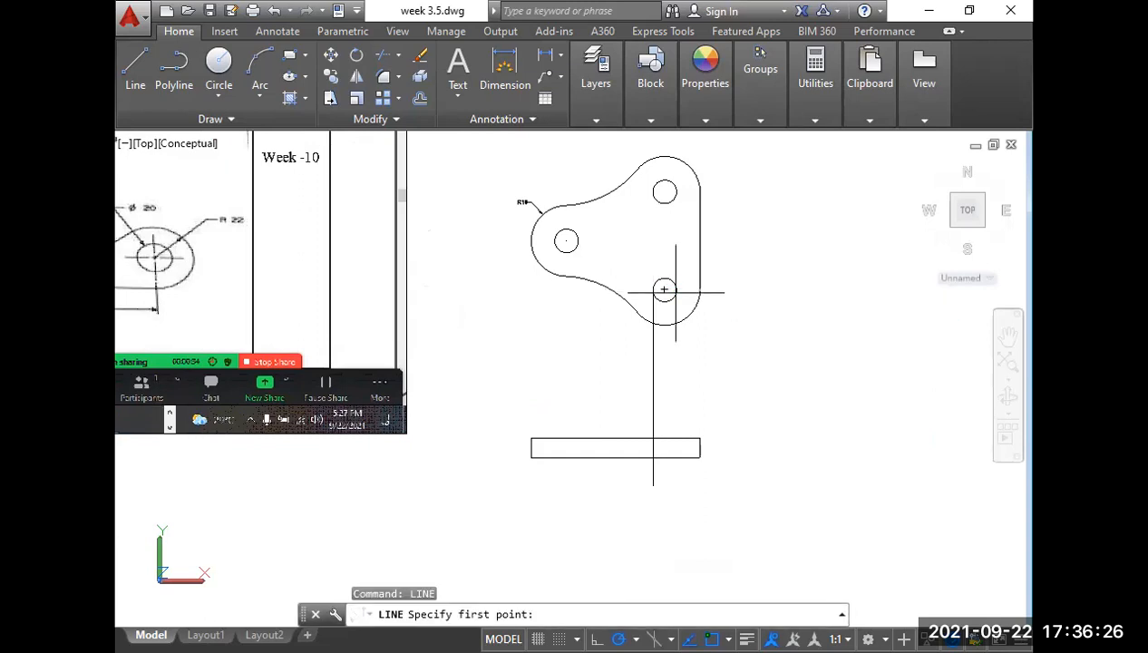
pyautogui.click(676, 292)
pyautogui.click(676, 478)
pyautogui.rightClick(671, 275)
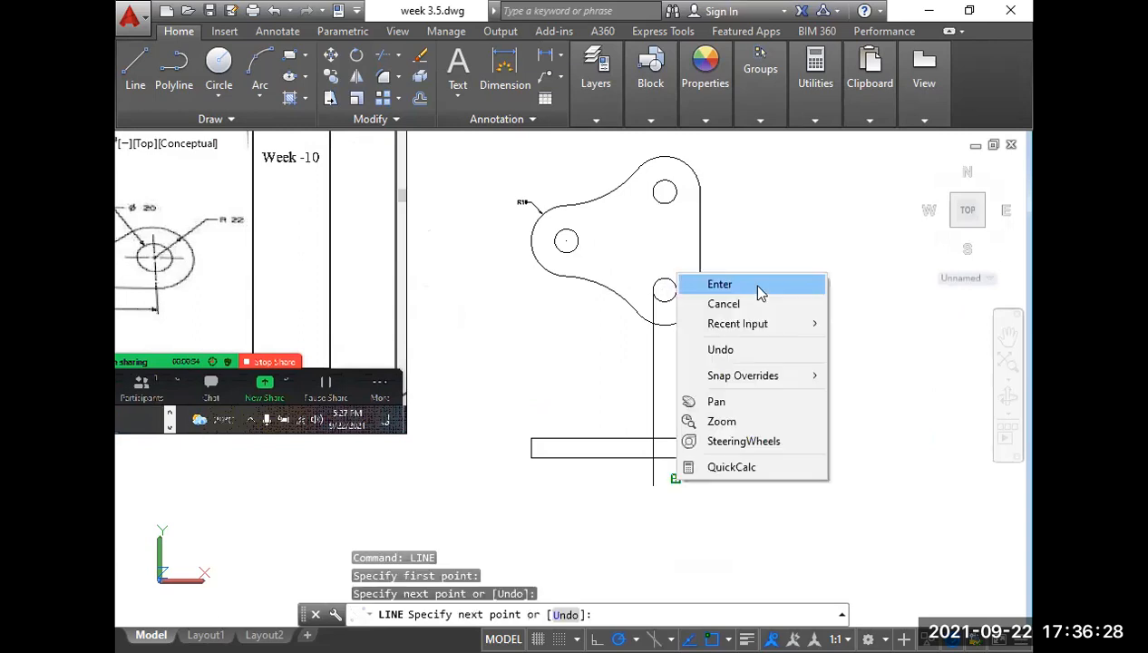
pyautogui.click(748, 283)
# Draw vertical projection lines from the left hole's right and left quadrants down past the front-view rectangle.
pyautogui.rightClick(759, 290)
pyautogui.click(764, 297)
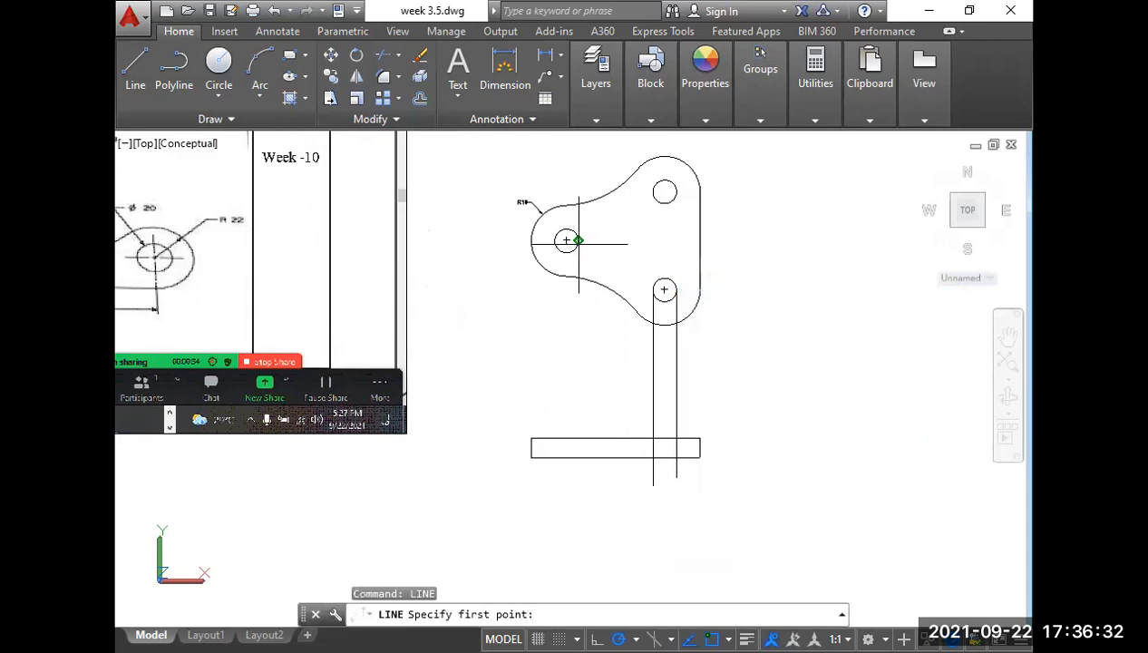
pyautogui.click(578, 240)
pyautogui.click(577, 471)
pyautogui.rightClick(580, 272)
pyautogui.click(589, 274)
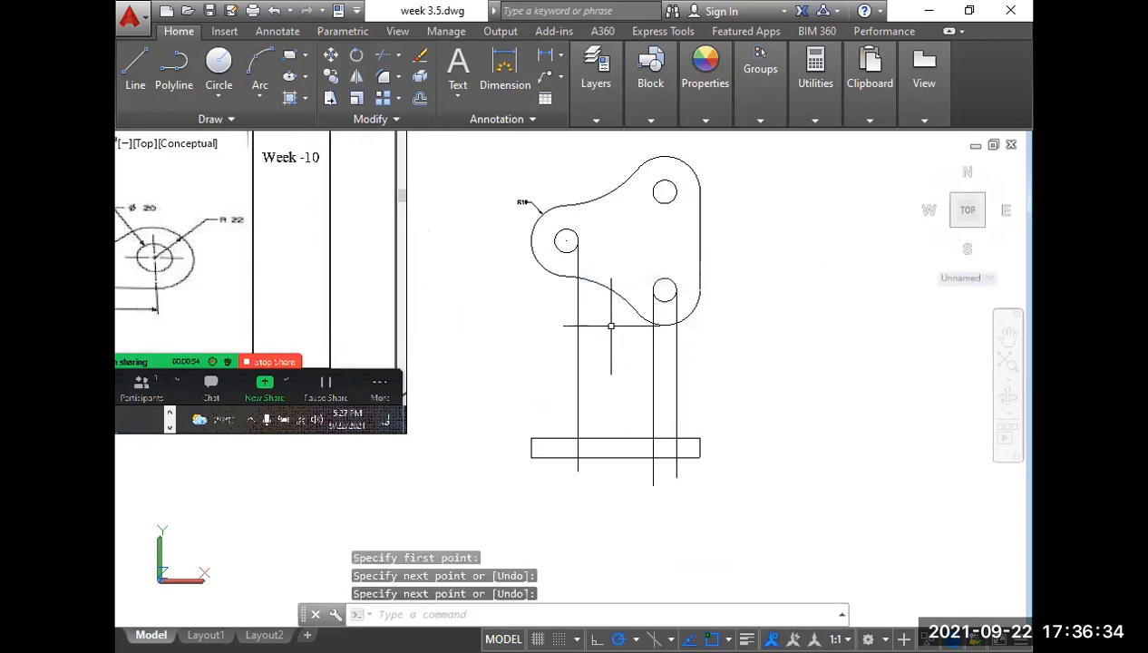
pyautogui.rightClick(635, 334)
pyautogui.click(637, 337)
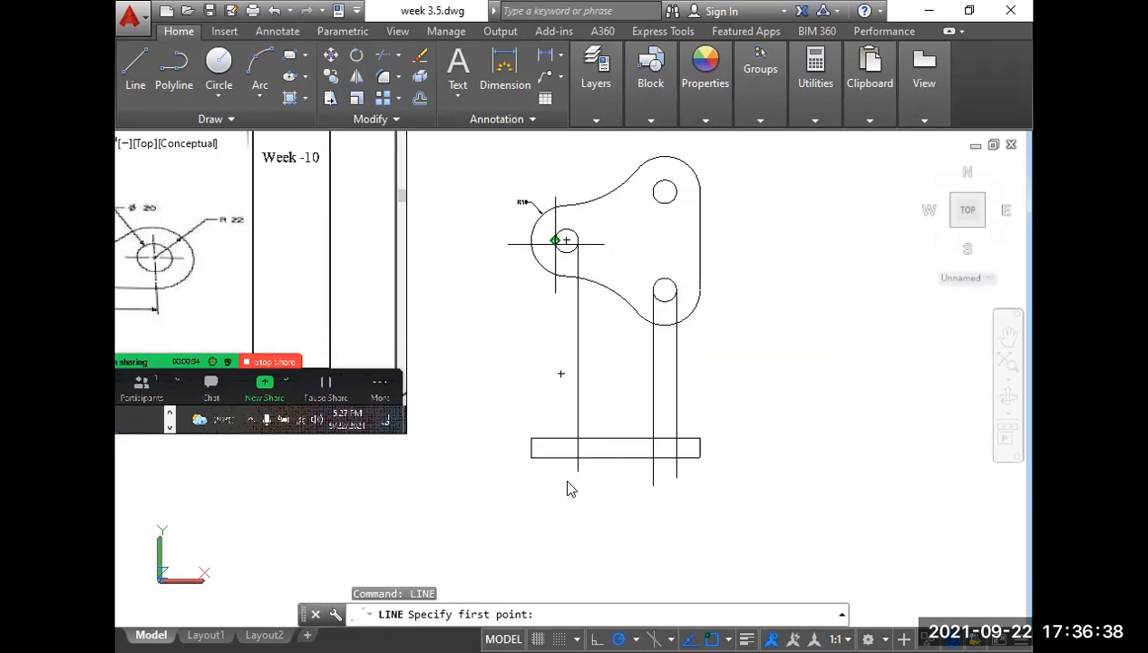
pyautogui.click(555, 240)
pyautogui.click(555, 475)
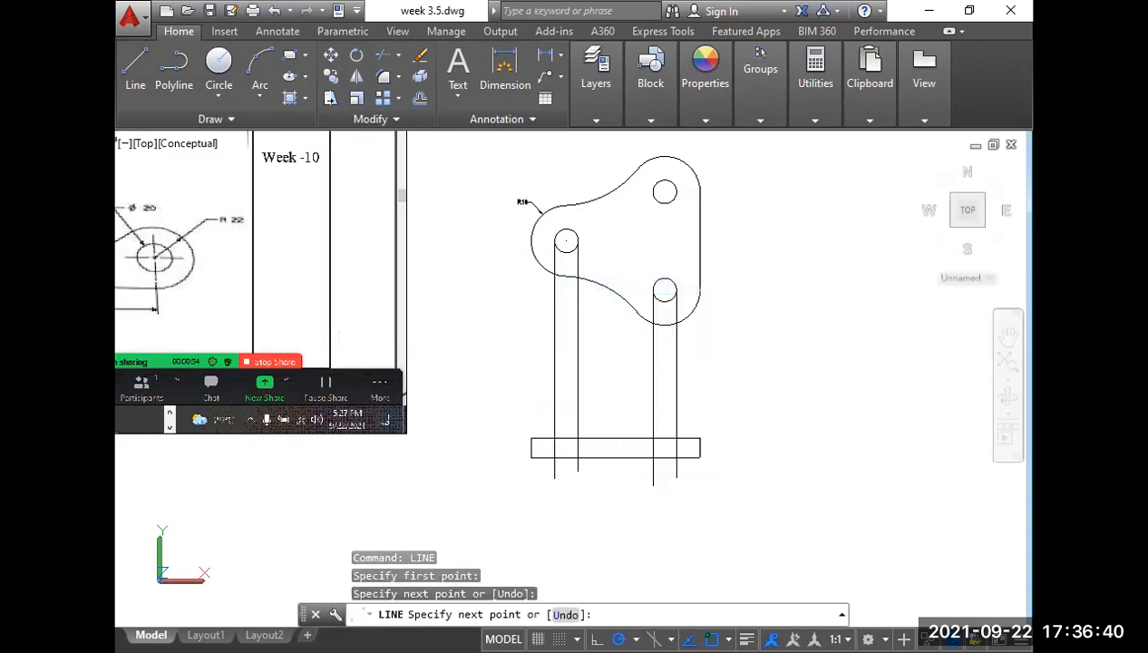
pyautogui.press('Return')
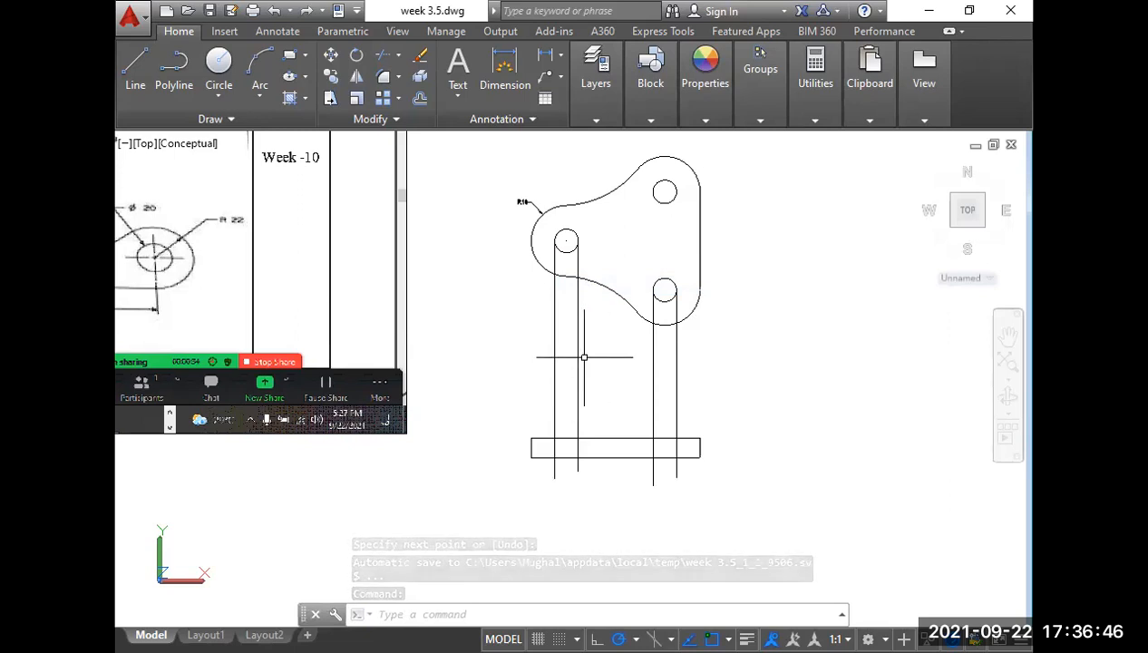
# Trim the four hole projection lines between the top view outline and the front-view rectangle's upper edge.
pyautogui.write('tr')
pyautogui.press('Return')
pyautogui.press('Return')
pyautogui.click(697, 359)
pyautogui.click(544, 379)
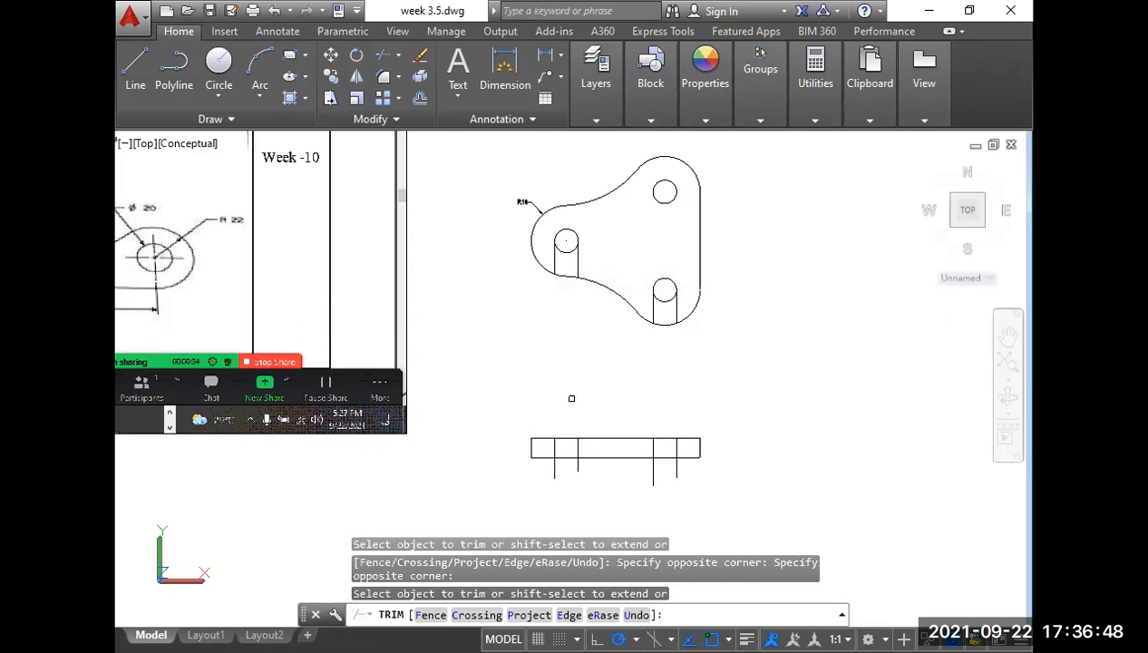
# Trim the projection line ends that extend below the front-view rectangle's lower edge.
pyautogui.scroll(3, 592, 477)
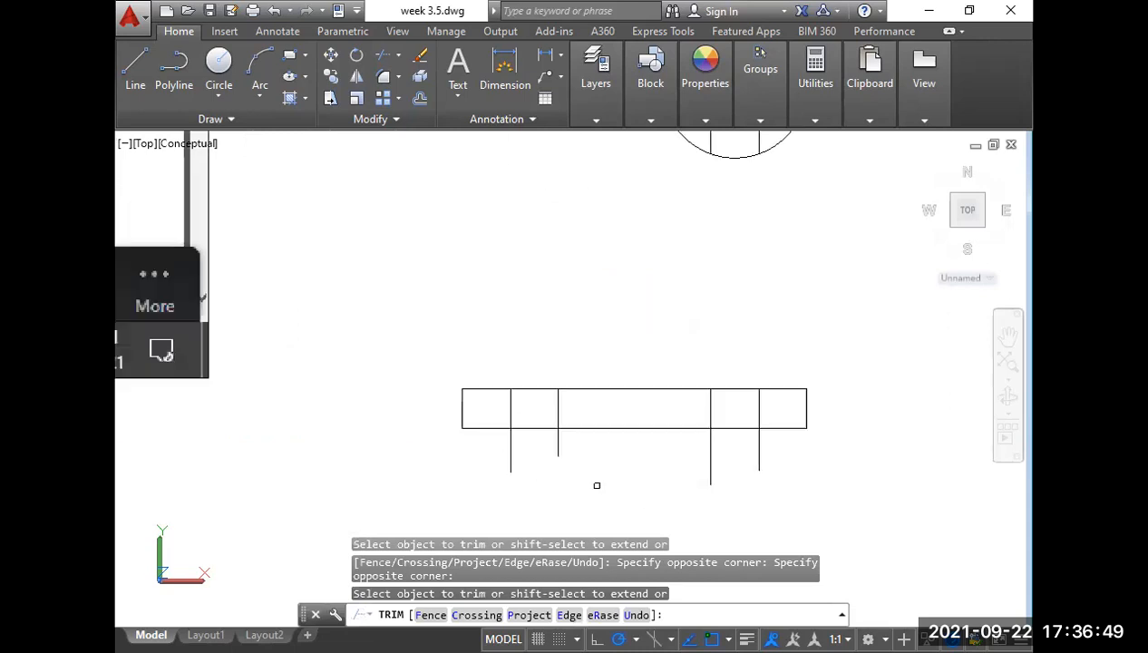
pyautogui.click(811, 496)
pyautogui.click(443, 442)
pyautogui.rightClick(555, 466)
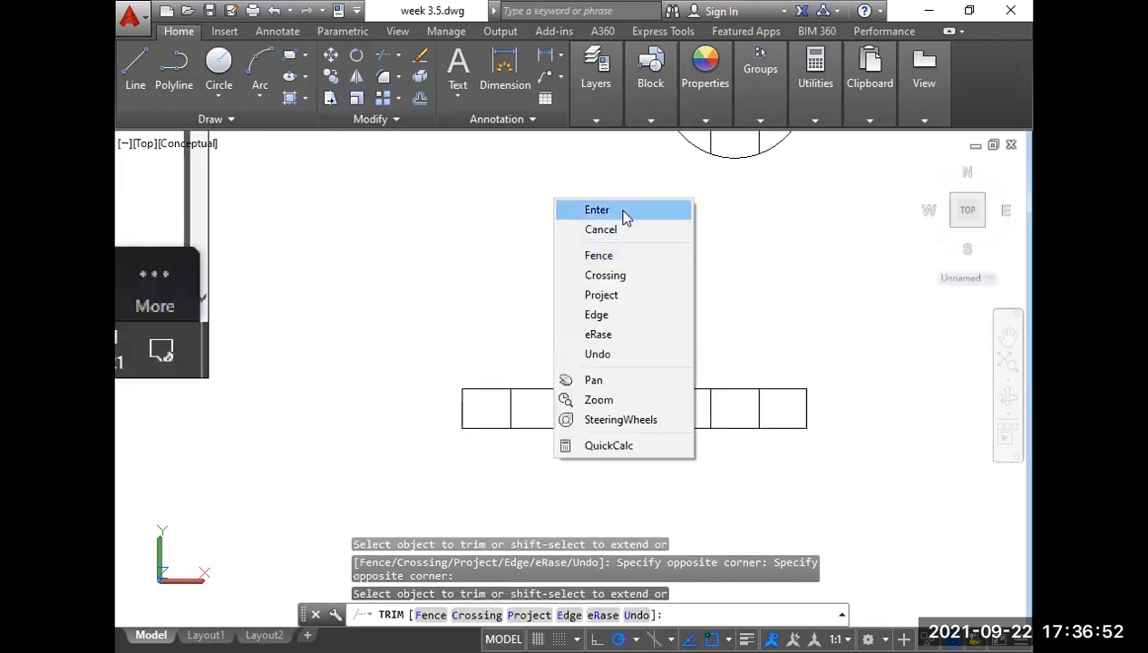
pyautogui.click(622, 214)
pyautogui.scroll(-2, 605, 252)
pyautogui.moveTo(584, 241); pyautogui.dragTo(580, 362, button='middle')
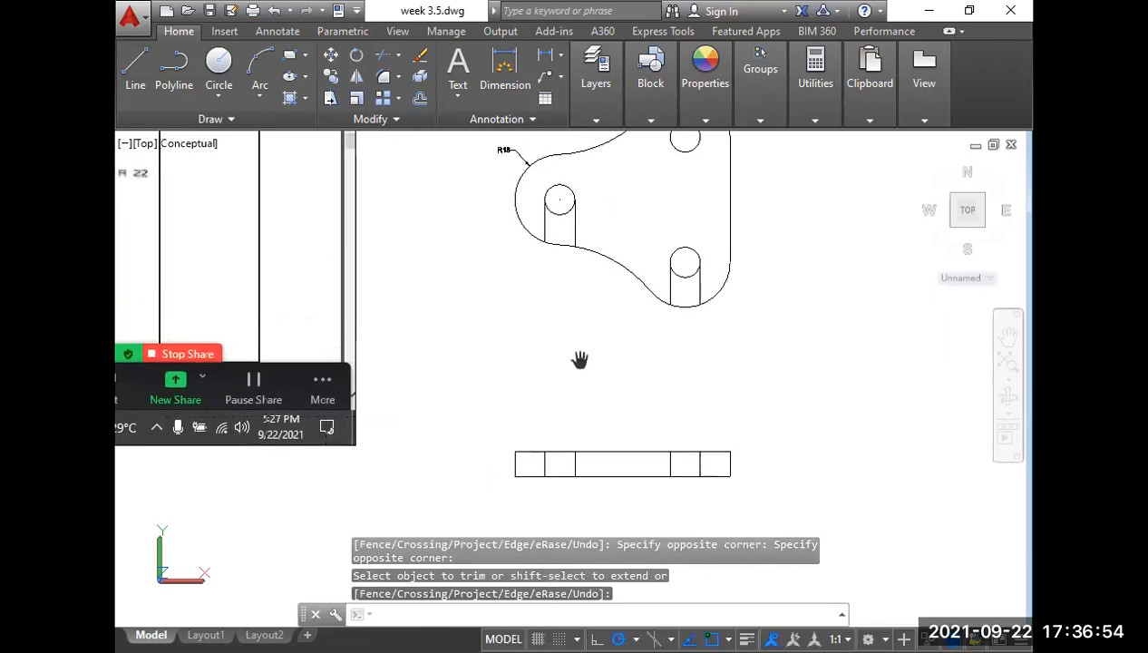
# Draw a vertical centre line from the left hole's centre down past the front-view rectangle's lower edge.
pyautogui.press('Return')
pyautogui.write('l')
pyautogui.press('Return')
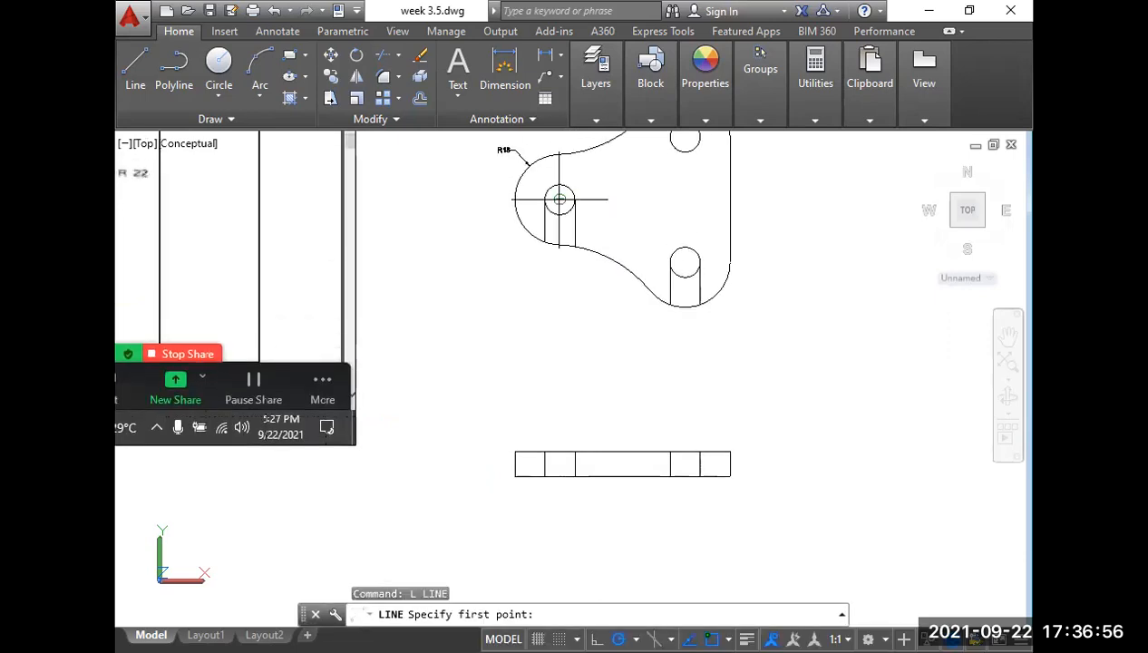
pyautogui.click(559, 198)
pyautogui.click(559, 495)
pyautogui.rightClick(559, 496)
pyautogui.click(632, 302)
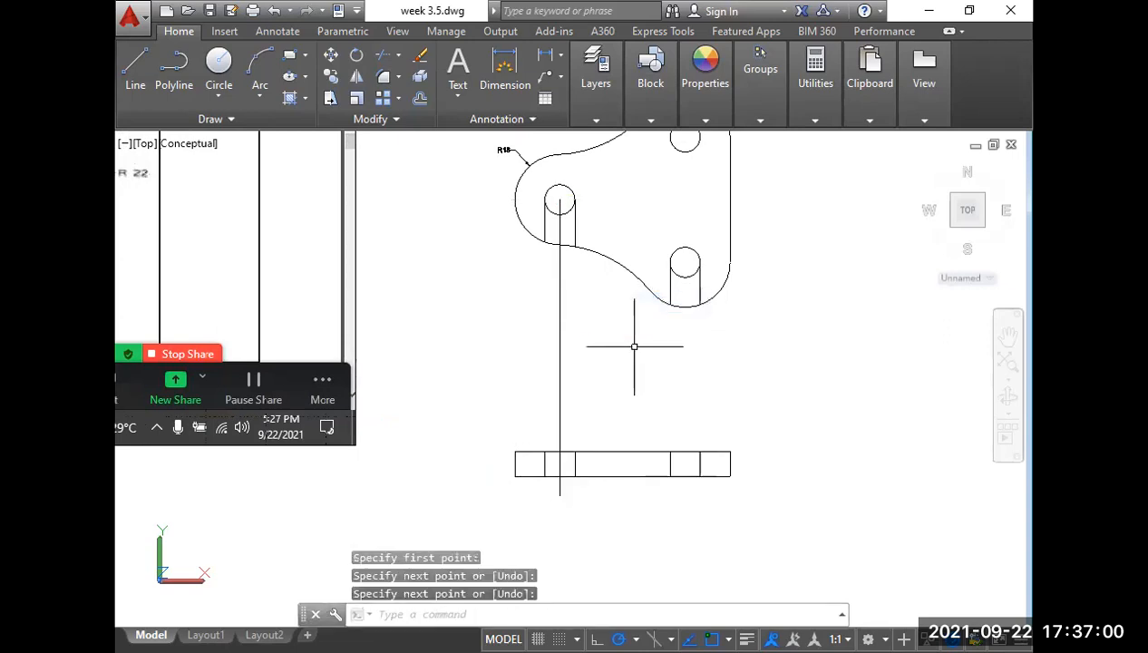
# Draw a vertical centre line aligned with the lower right hole's centre, from above the front-view rectangle to past its lower edge.
pyautogui.rightClick(634, 346)
pyautogui.click(695, 28)
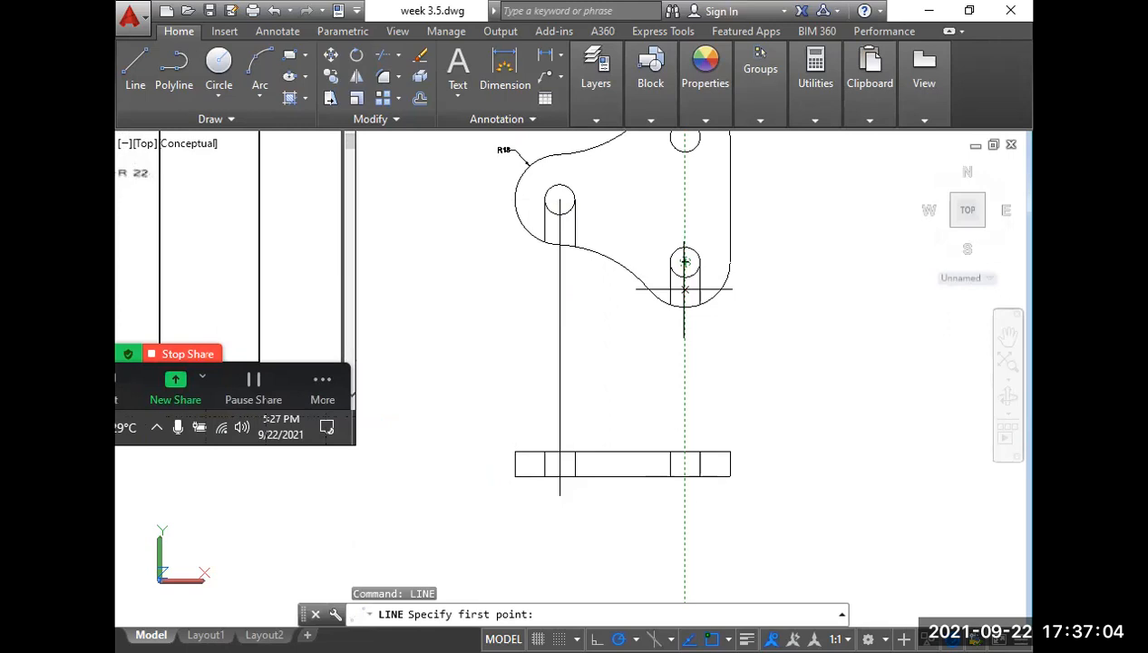
pyautogui.click(685, 342)
pyautogui.click(685, 505)
pyautogui.rightClick(684, 505)
pyautogui.click(747, 304)
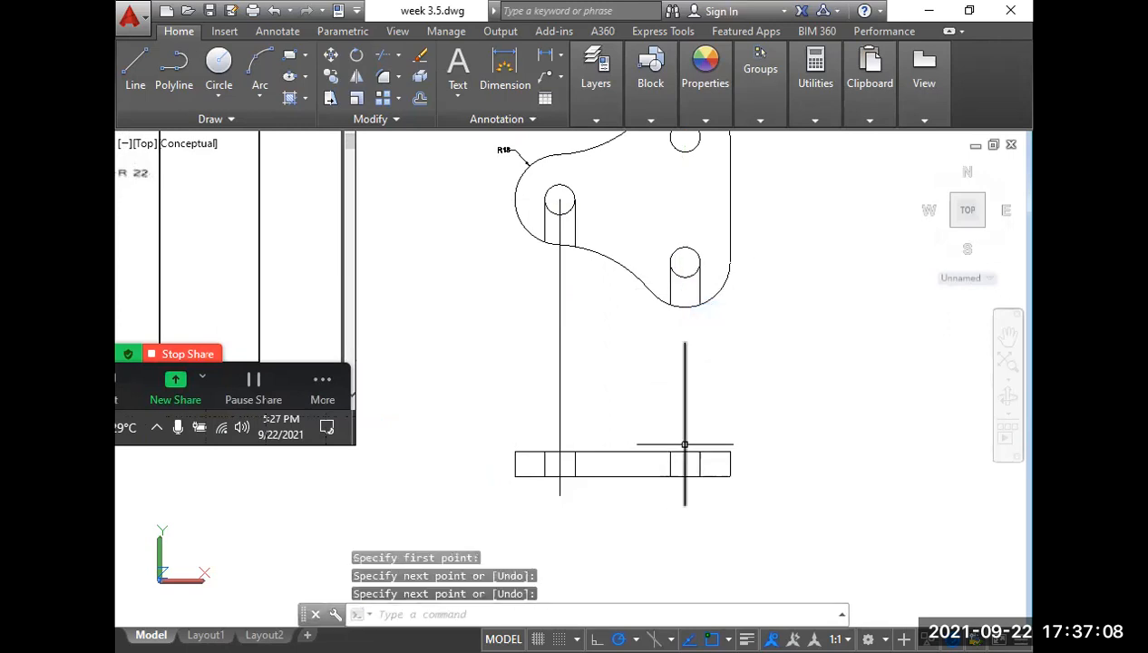
# Draw a horizontal guide line just above the front-view rectangle, crossing both vertical centre lines.
pyautogui.write('l')
pyautogui.press('Return')
pyautogui.click(720, 439)
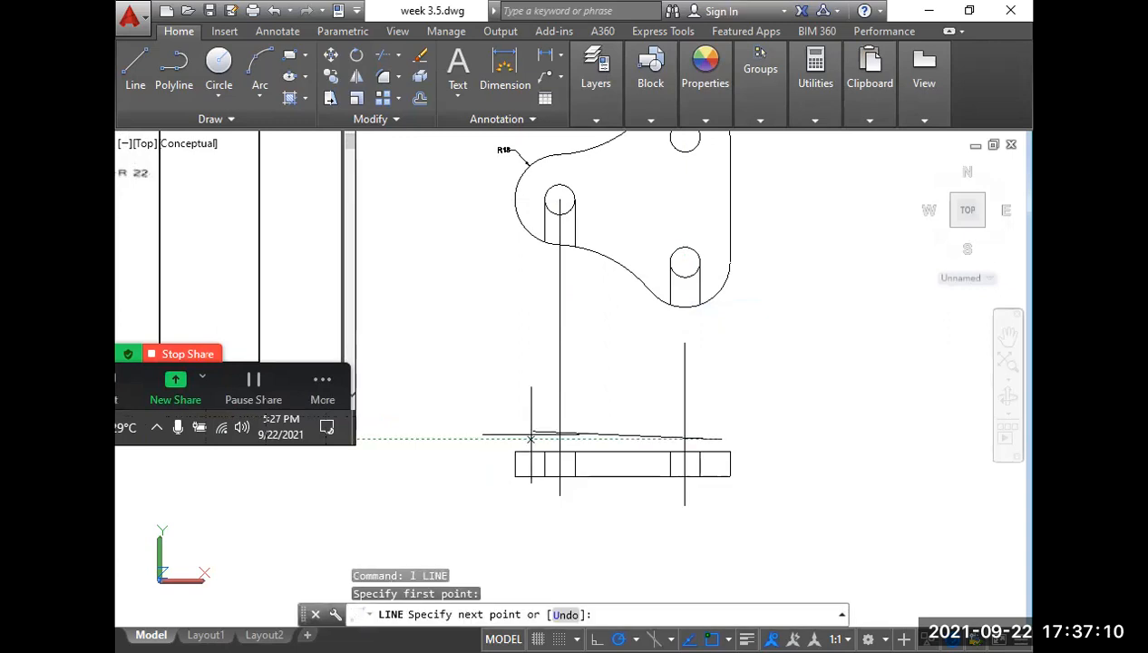
pyautogui.click(545, 443)
pyautogui.press('Return')
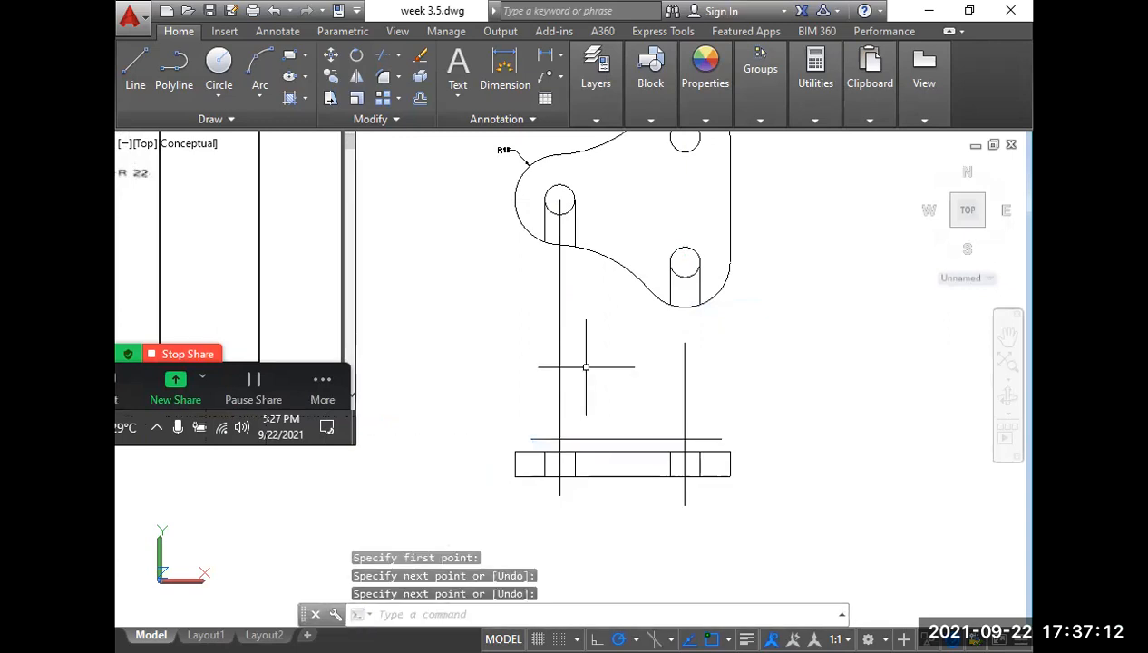
pyautogui.rightClick(586, 367)
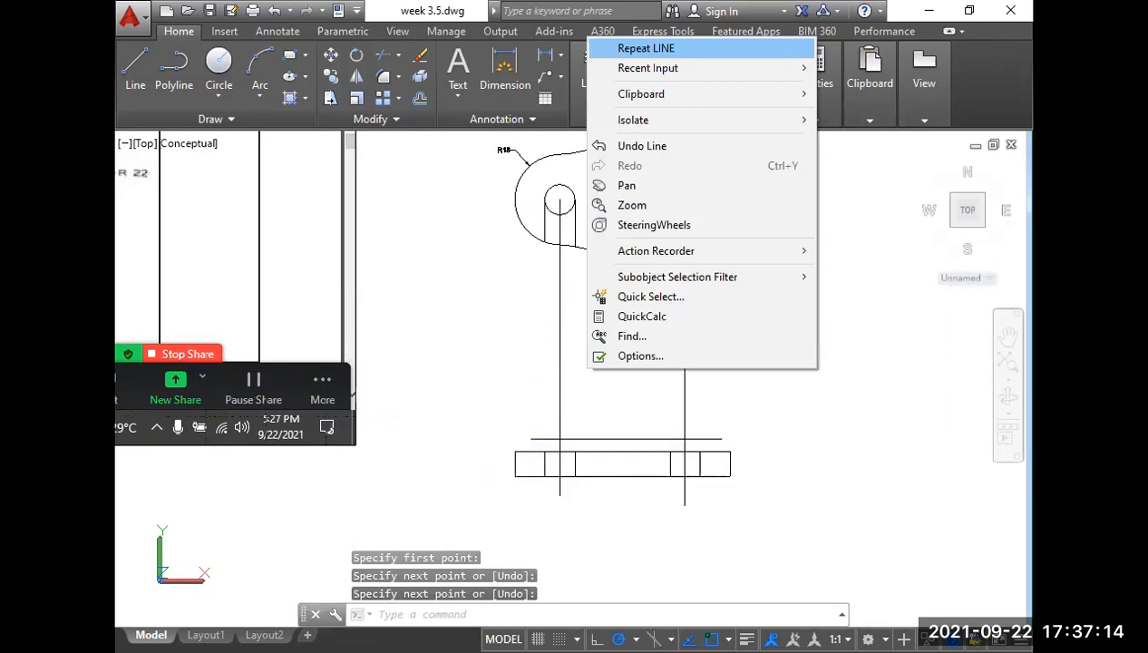
pyautogui.click(645, 48)
pyautogui.click(713, 505)
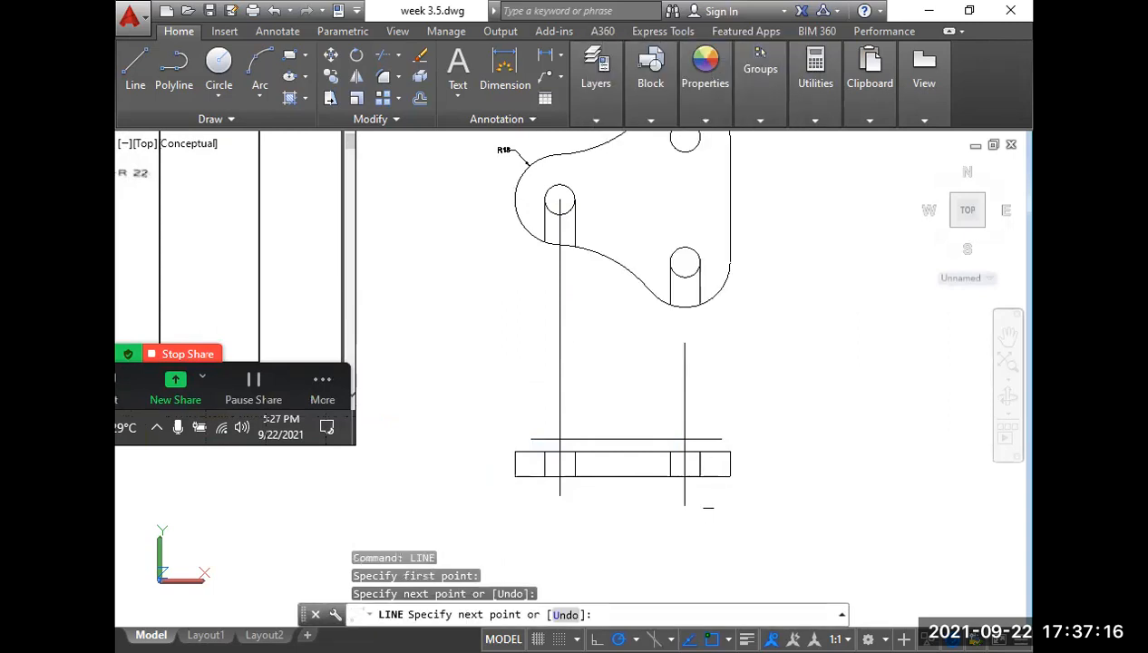
pyautogui.press('Escape')
pyautogui.press('Escape')
# Draw a horizontal guide line just below the front-view rectangle, crossing both vertical centre lines.
pyautogui.write('l')
pyautogui.press('Return')
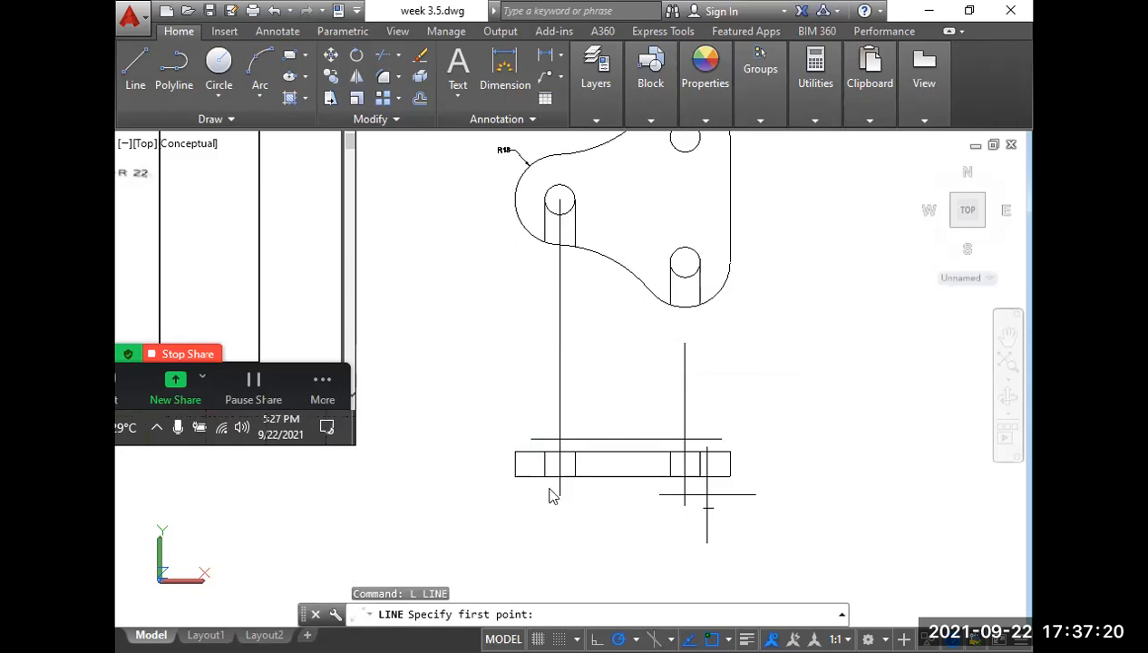
pyautogui.click(708, 494)
pyautogui.click(536, 494)
pyautogui.rightClick(536, 494)
pyautogui.click(577, 299)
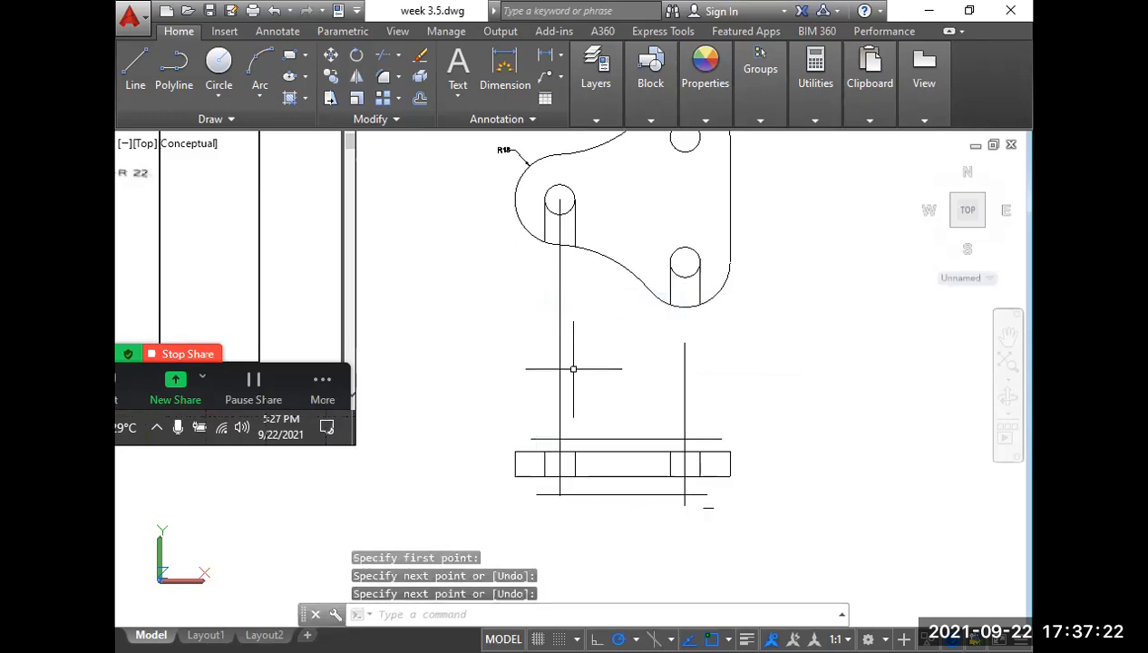
# Trim the right centre line's end below the lower guide line, and the guide line's portions right of the left centre line.
pyautogui.write('tr')
pyautogui.press('Return')
pyautogui.press('Return')
pyautogui.click(708, 508)
pyautogui.scroll(2, 696, 514)
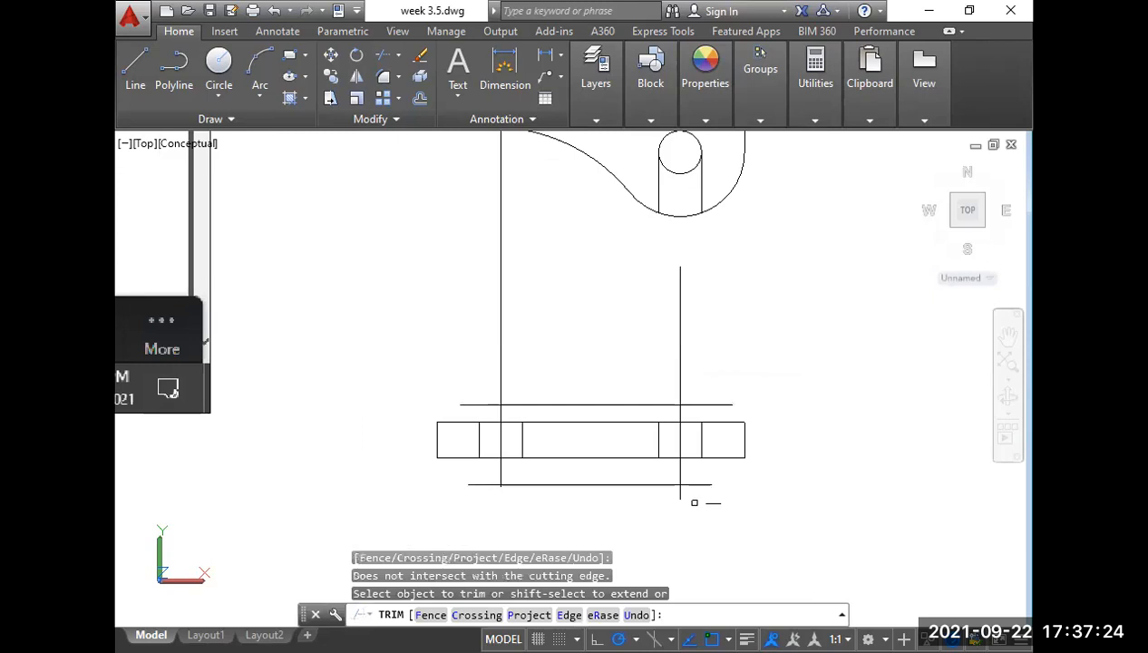
pyautogui.click(695, 503)
pyautogui.click(667, 490)
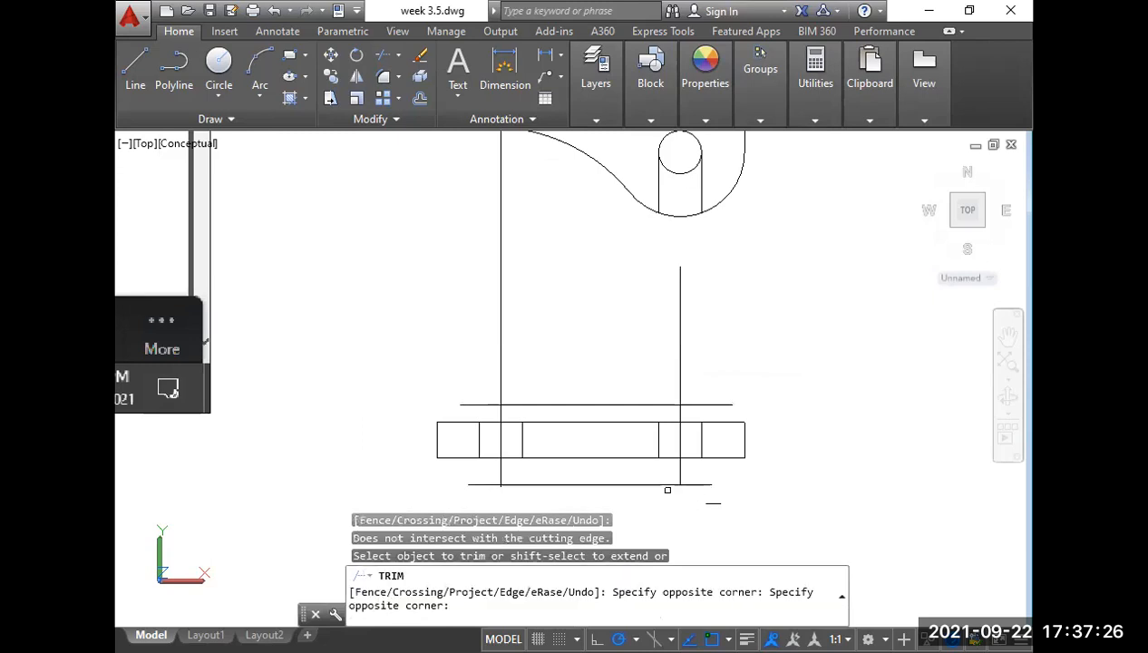
pyautogui.click(667, 488)
pyautogui.click(488, 486)
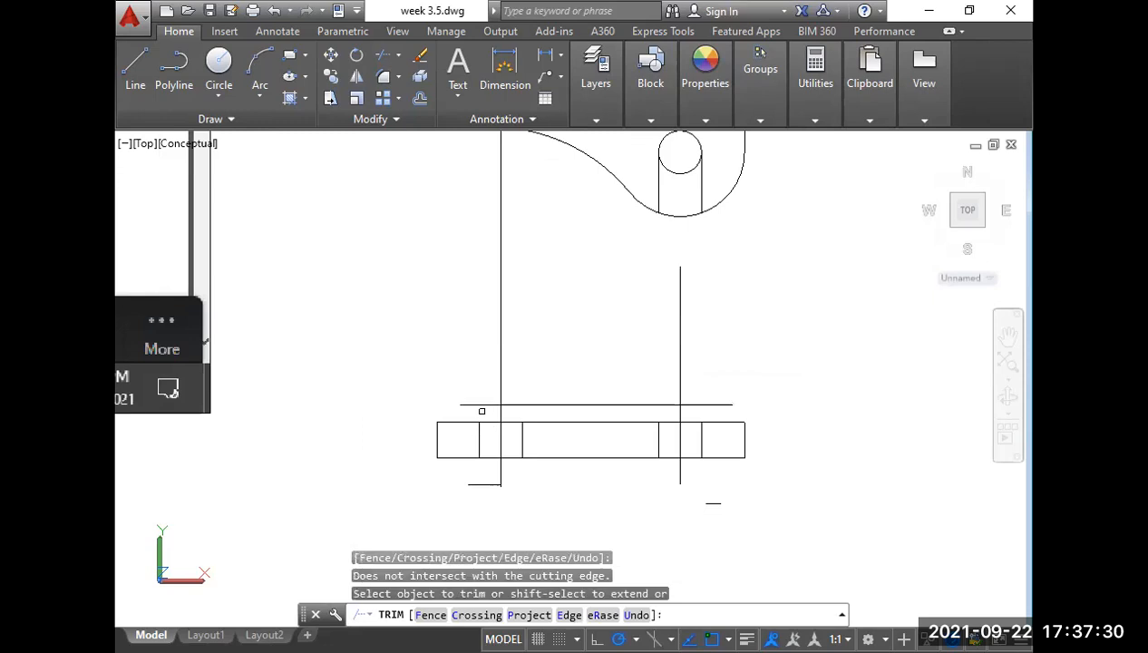
# Trim both centre lines above the upper guide line, and the guide line's portions left of the right centre line.
pyautogui.click(481, 411)
pyautogui.click(436, 300)
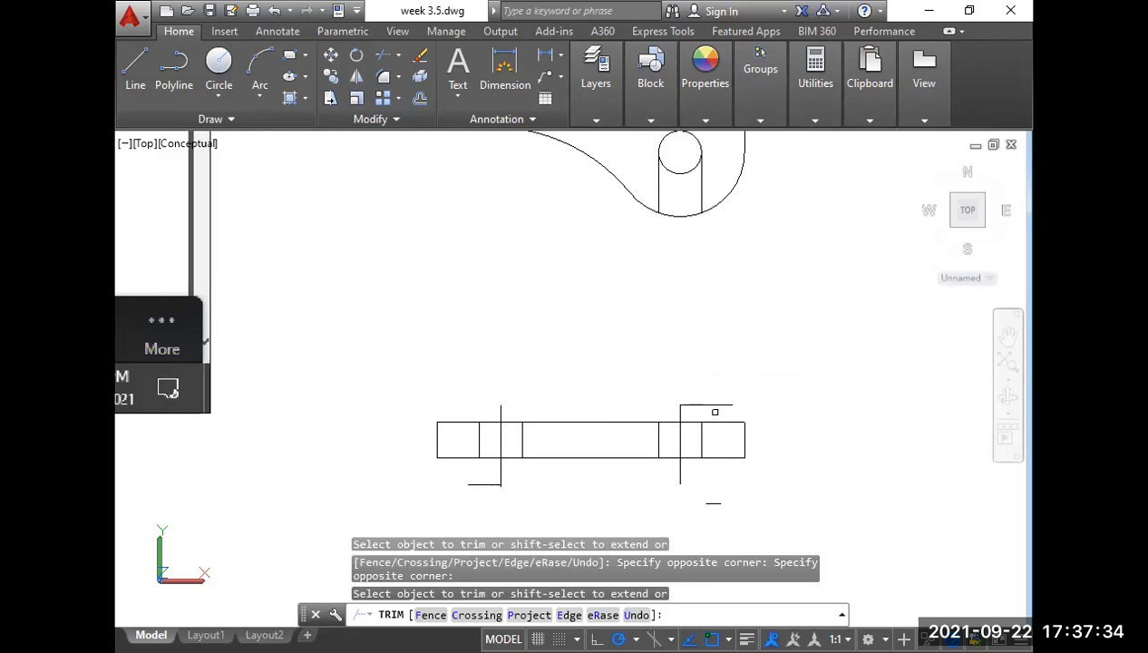
pyautogui.rightClick(714, 411)
pyautogui.click(780, 168)
# Erase the leftover guide line pieces above and below the front-view rectangle, including the short stray line.
pyautogui.click(747, 395)
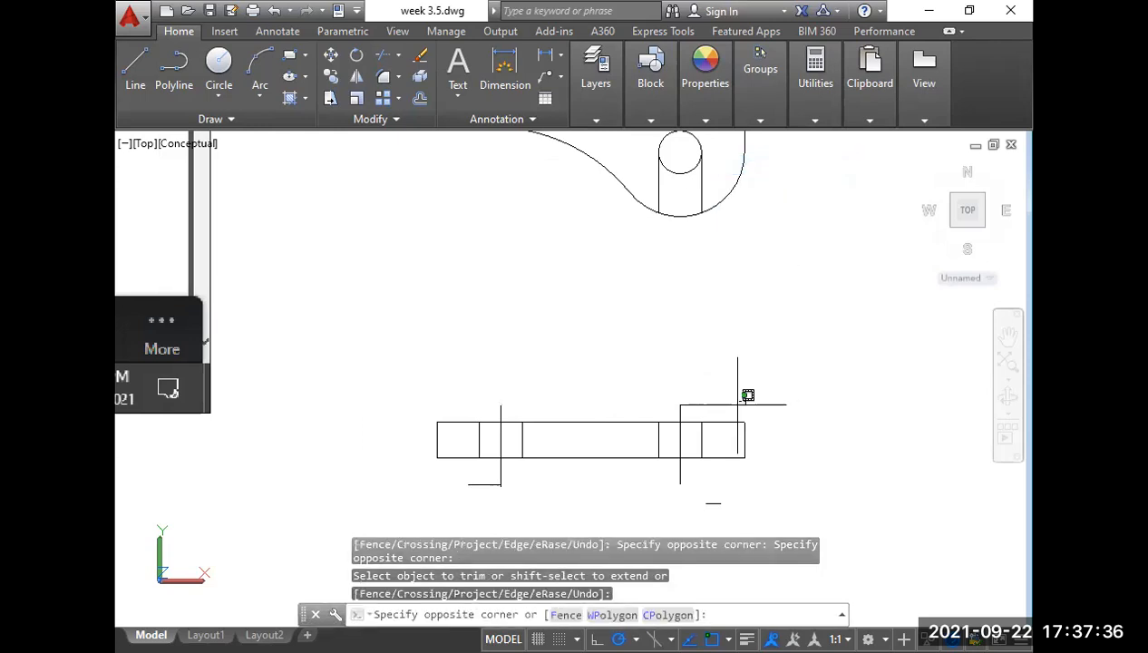
pyautogui.click(730, 410)
pyautogui.click(731, 408)
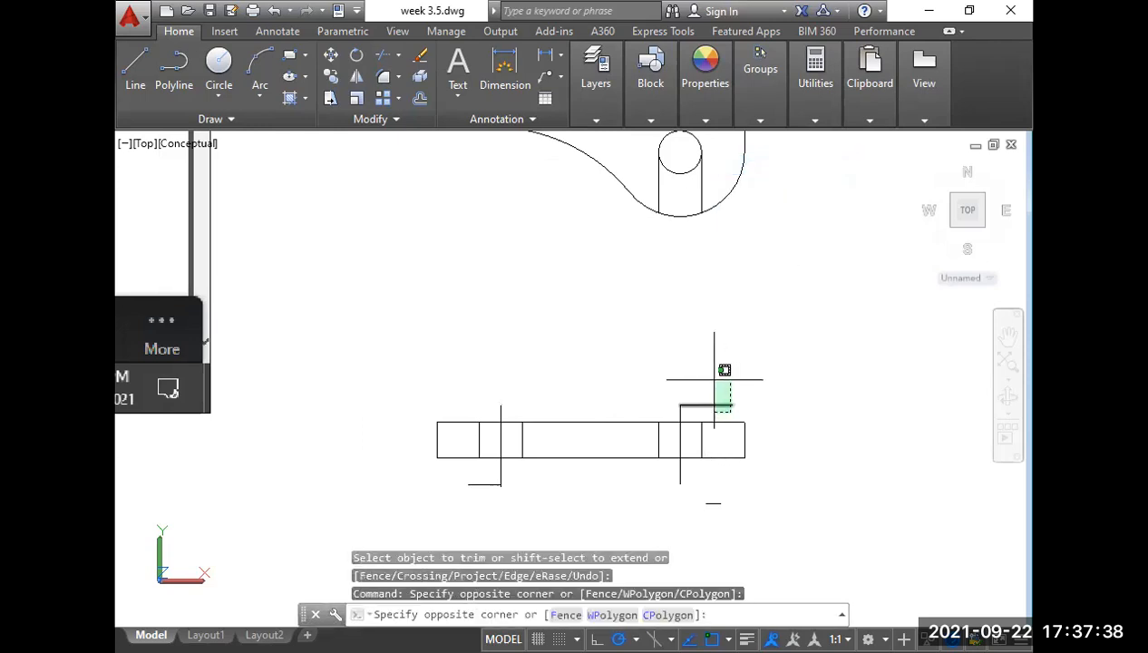
pyautogui.click(714, 379)
pyautogui.press('Delete')
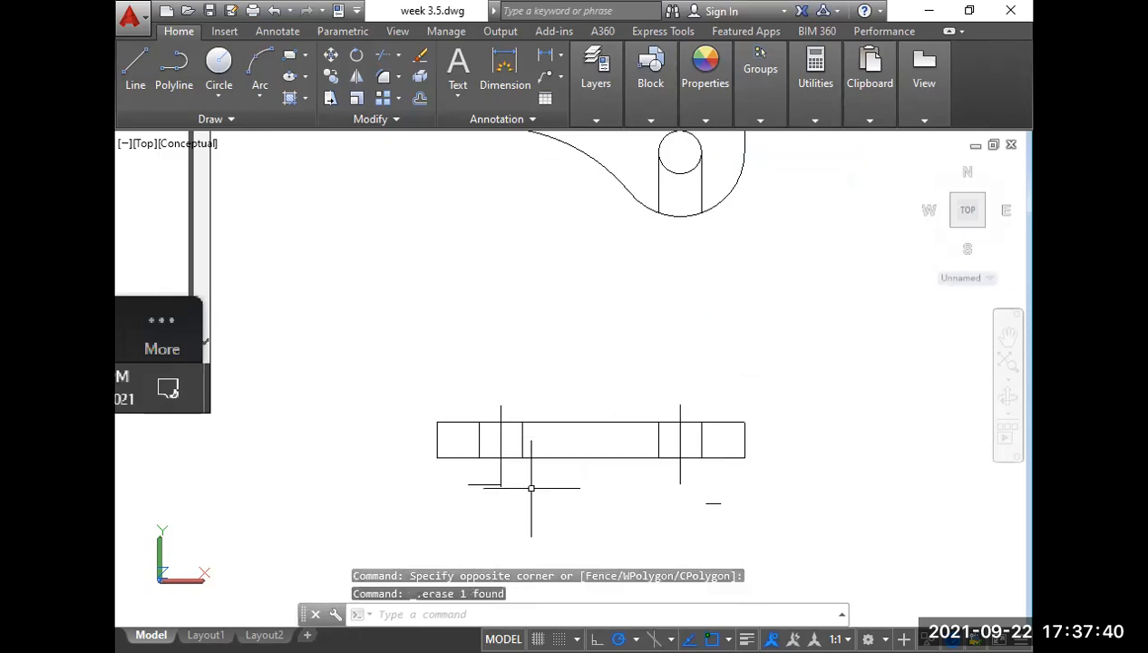
pyautogui.click(450, 472)
pyautogui.click(524, 506)
pyautogui.press('Delete')
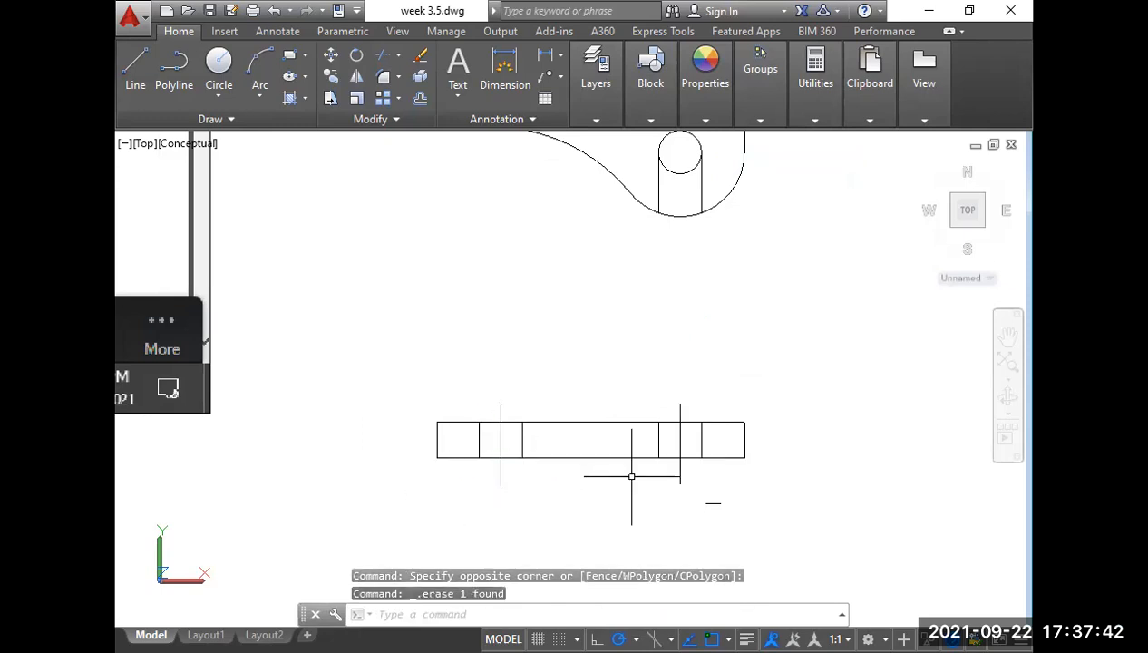
pyautogui.click(633, 475)
pyautogui.moveTo(713, 503)
pyautogui.mouseDown(button='middle')
pyautogui.moveTo(774, 494)
pyautogui.moveTo(750, 476)
pyautogui.mouseUp(button='middle')
# Draw a horizontal line 110 long to the right from where the left centre line meets the front-view rectangle's lower edge.
pyautogui.scroll(-4, 771, 461)
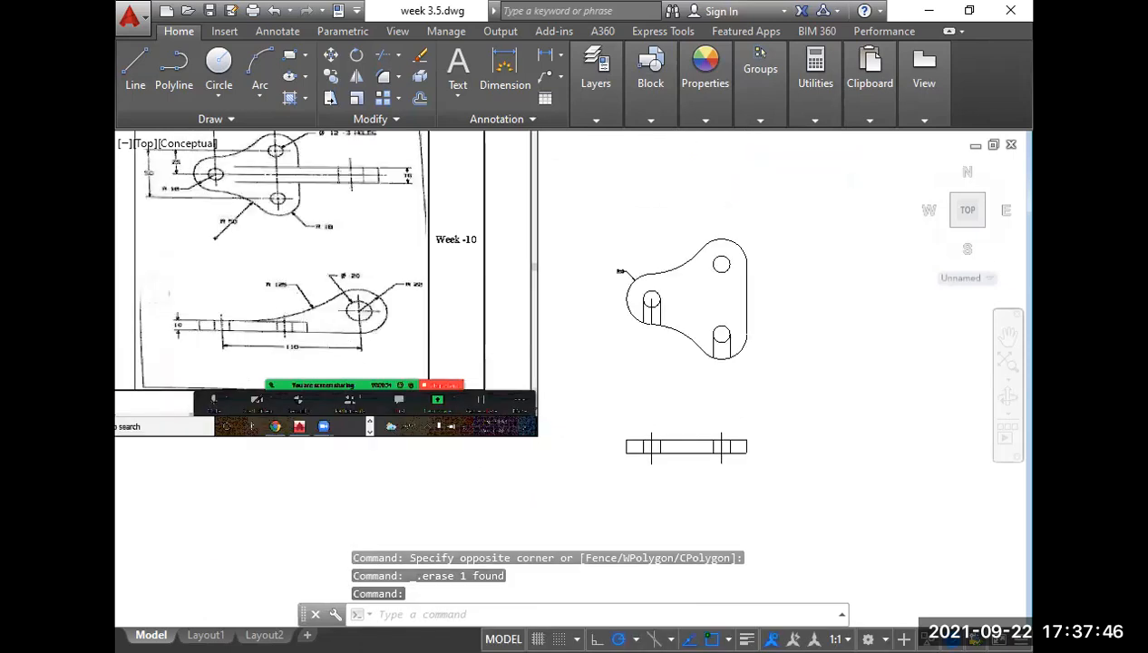
pyautogui.scroll(3, 197, 320)
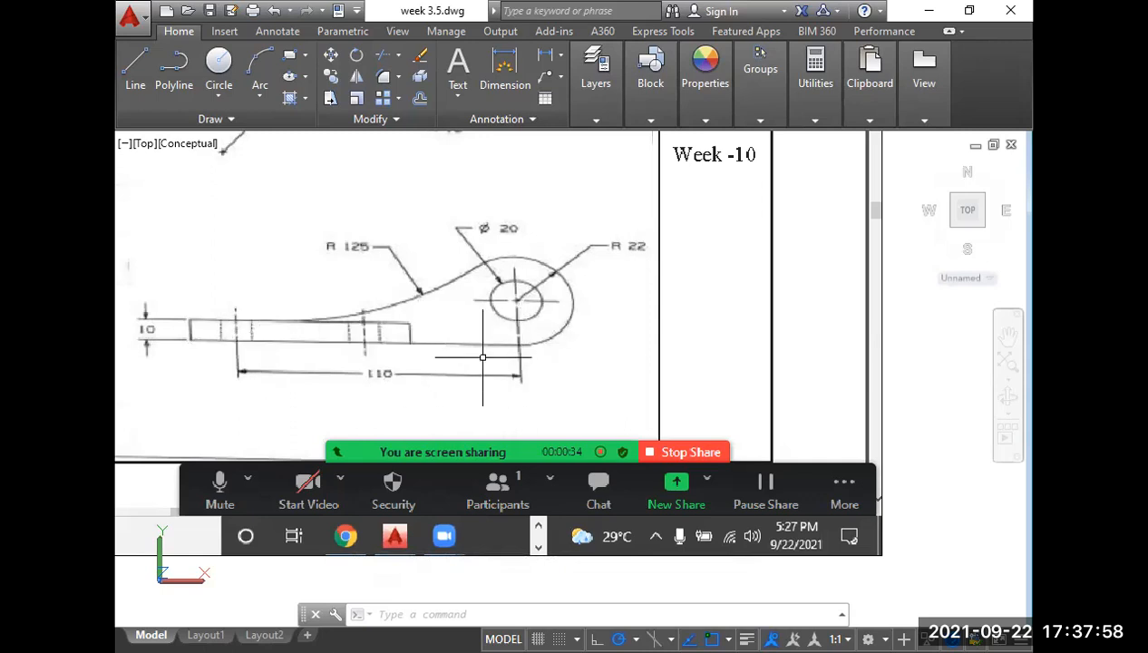
pyautogui.scroll(-3, 482, 357)
pyautogui.moveTo(768, 475); pyautogui.dragTo(607, 450, button='middle')
pyautogui.scroll(2, 749, 492)
pyautogui.moveTo(713, 505); pyautogui.dragTo(660, 505, button='middle')
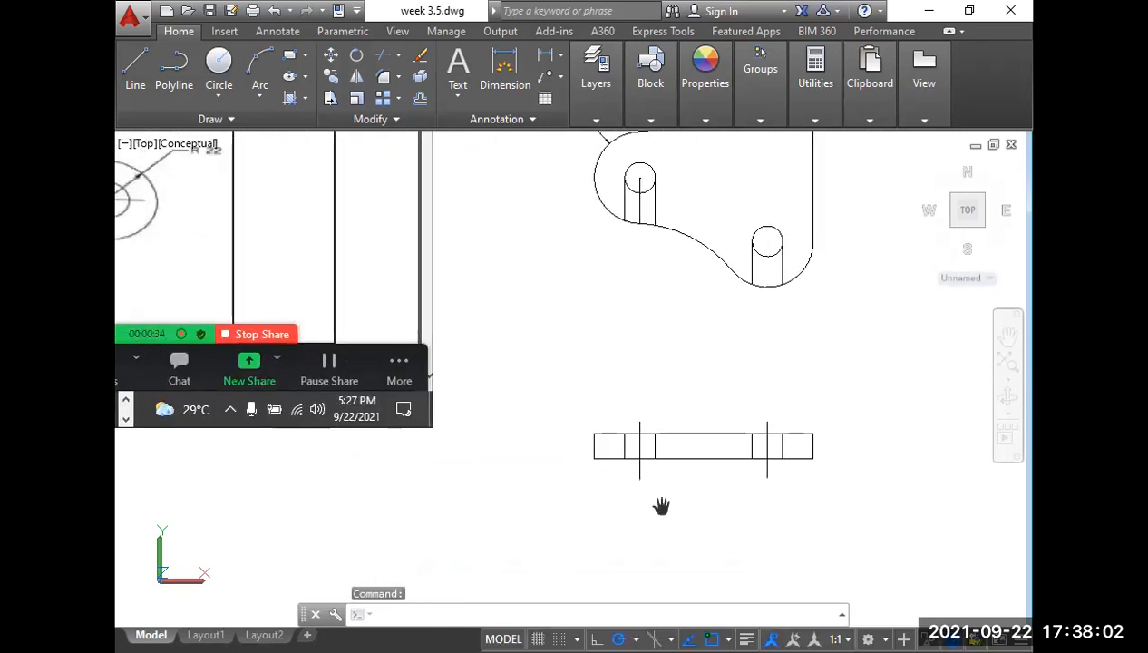
pyautogui.write('L')
pyautogui.press('Return')
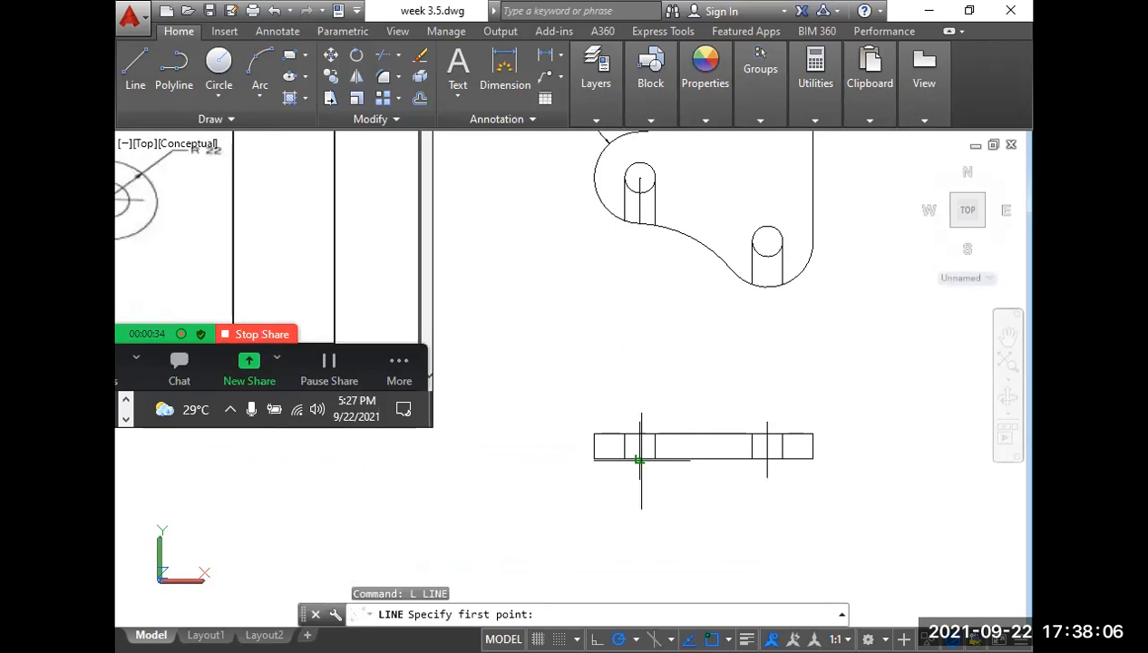
pyautogui.click(641, 461)
pyautogui.write('11')
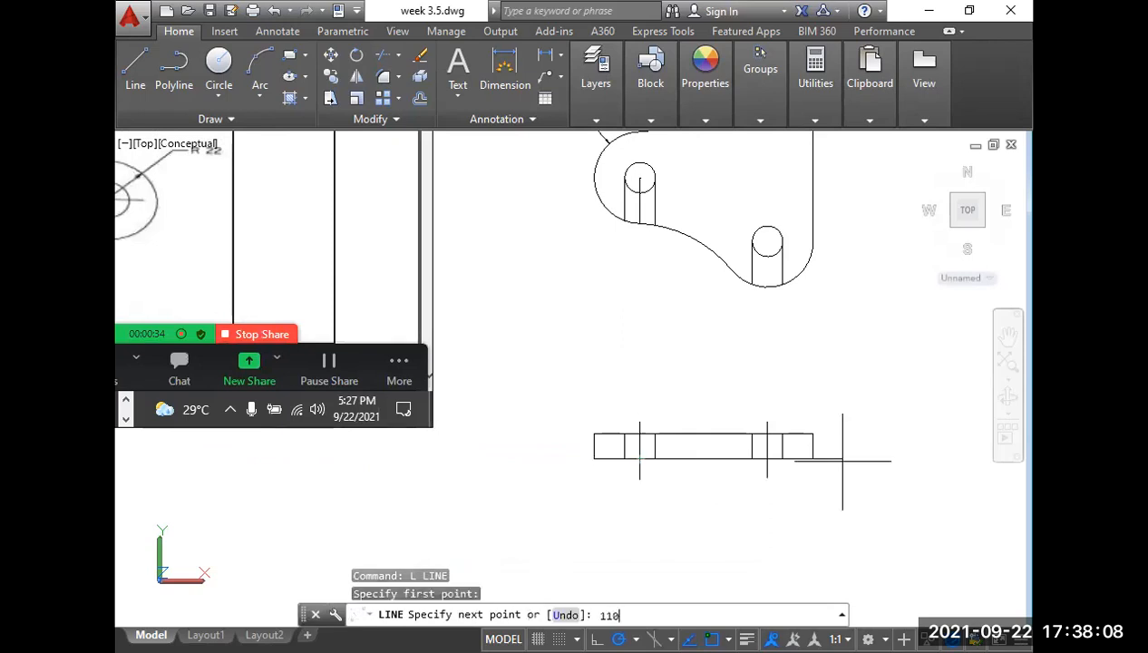
pyautogui.write('0')
pyautogui.press('Return')
pyautogui.press('Return')
pyautogui.moveTo(859, 509); pyautogui.dragTo(820, 520, button='middle')
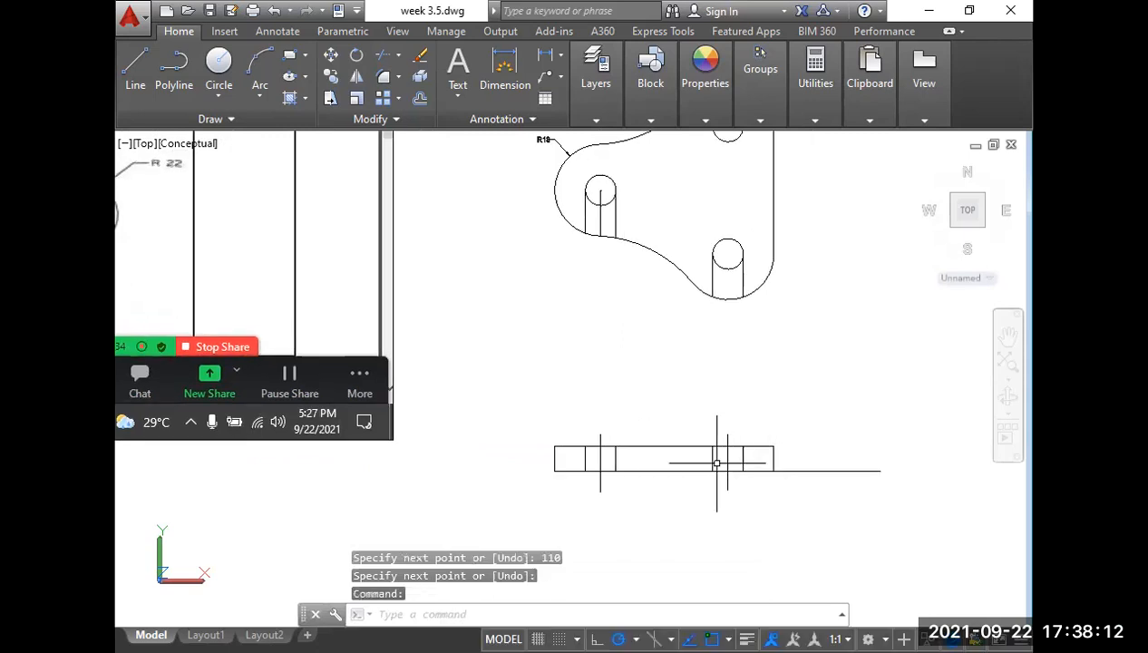
# Examine the rounded lug end of the reference front view for its radii, hole diameter and centre position.
pyautogui.moveTo(485, 370); pyautogui.dragTo(735, 467, button='middle')
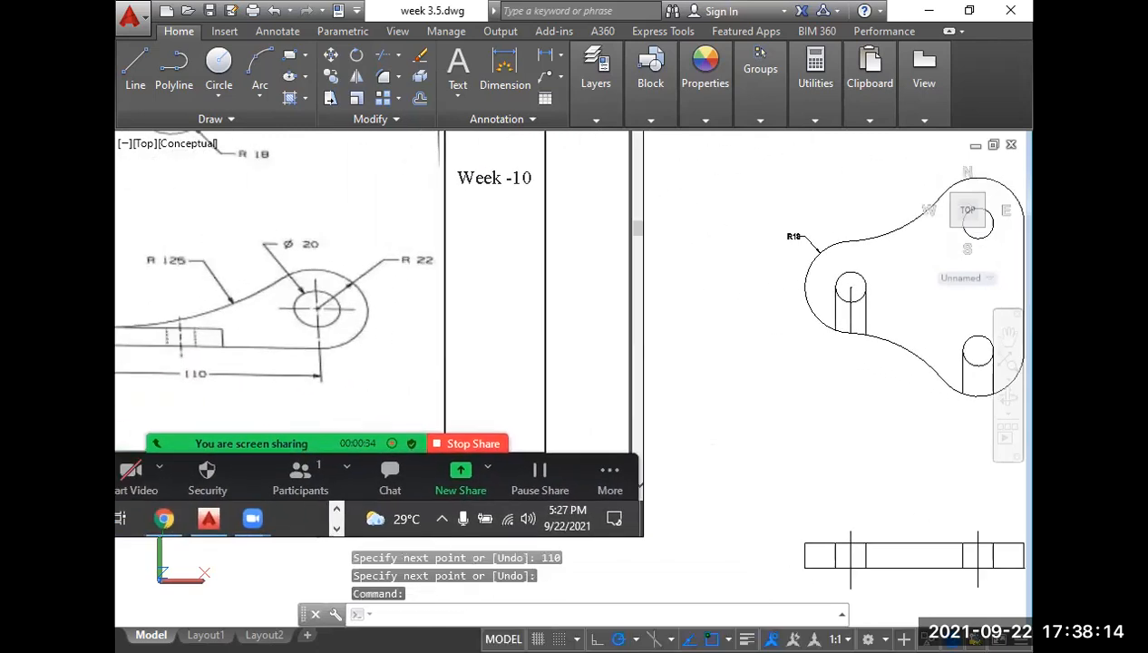
pyautogui.press('Escape')
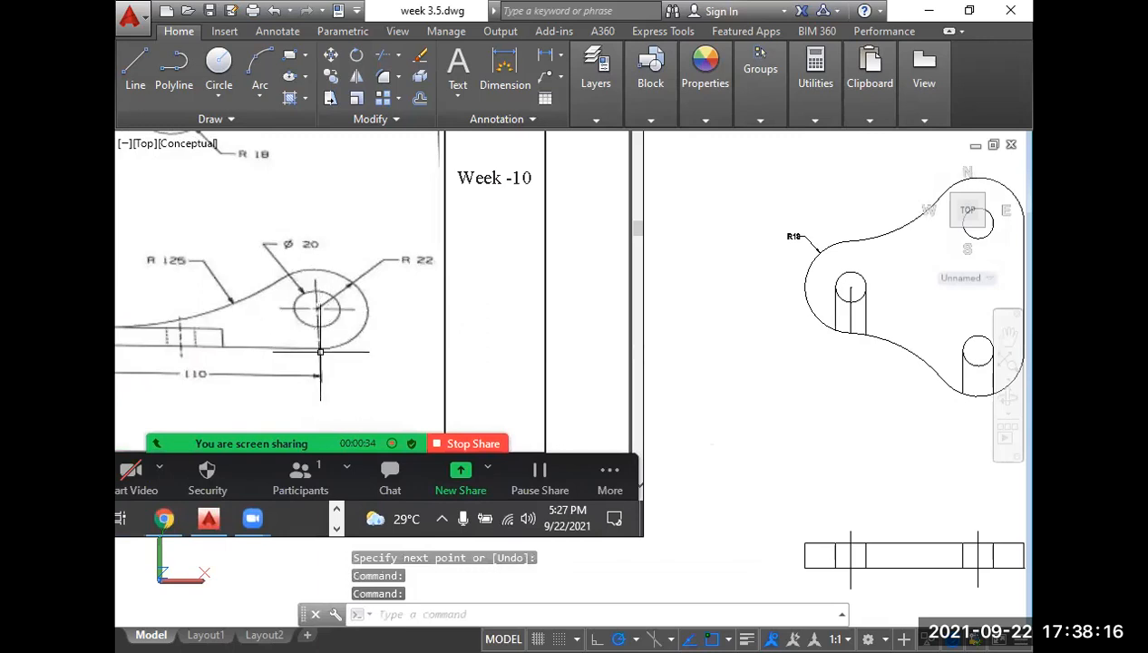
pyautogui.moveTo(320, 339); pyautogui.dragTo(494, 354, button='middle')
pyautogui.press('Escape')
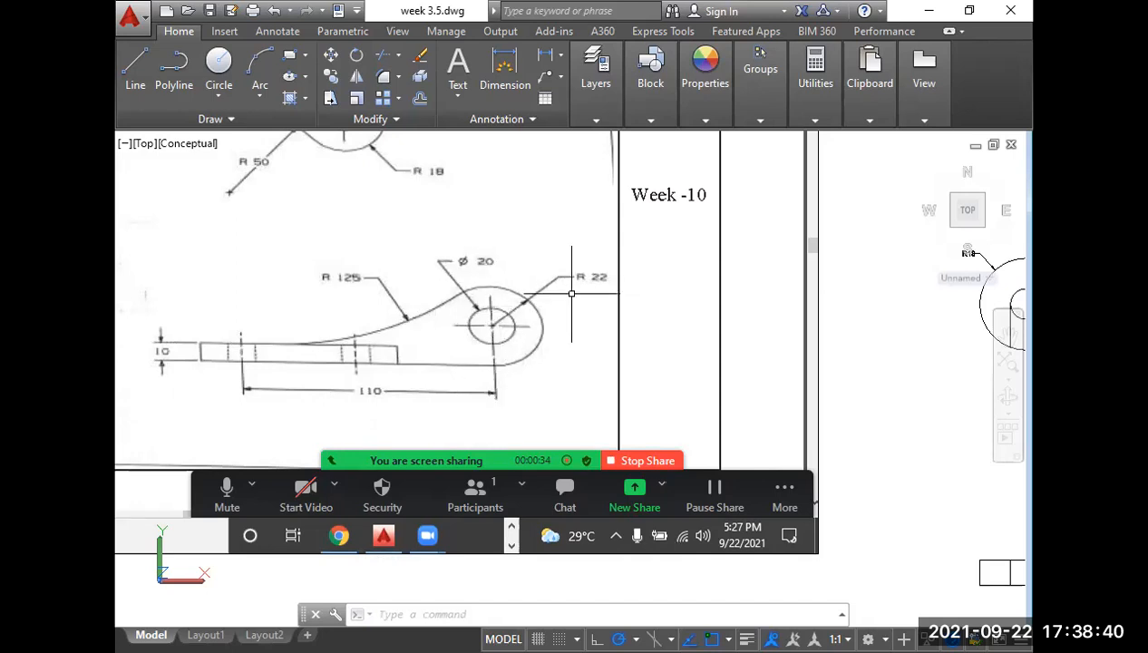
pyautogui.moveTo(557, 342); pyautogui.dragTo(483, 299, button='middle')
pyautogui.scroll(-3, 475, 298)
pyautogui.moveTo(624, 373); pyautogui.dragTo(453, 369, button='middle')
pyautogui.press('Escape')
pyautogui.scroll(3, 552, 416)
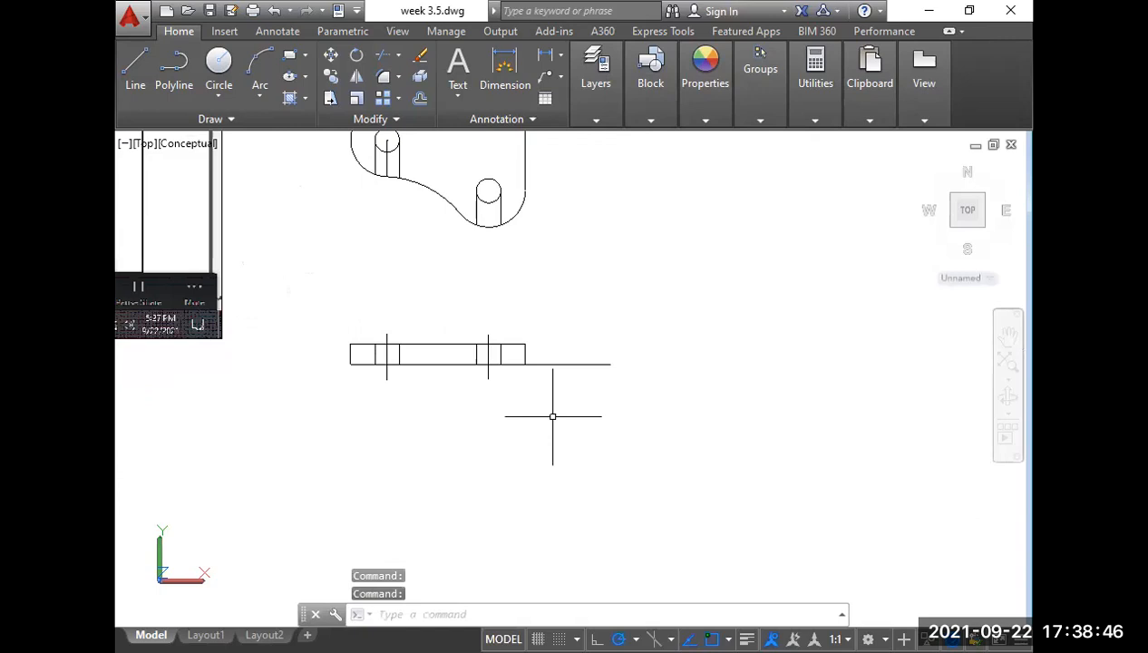
# Draw a circle of radius 22 centred on the right end of the 110-long line.
pyautogui.write('c')
pyautogui.press('Return')
pyautogui.click(610, 363)
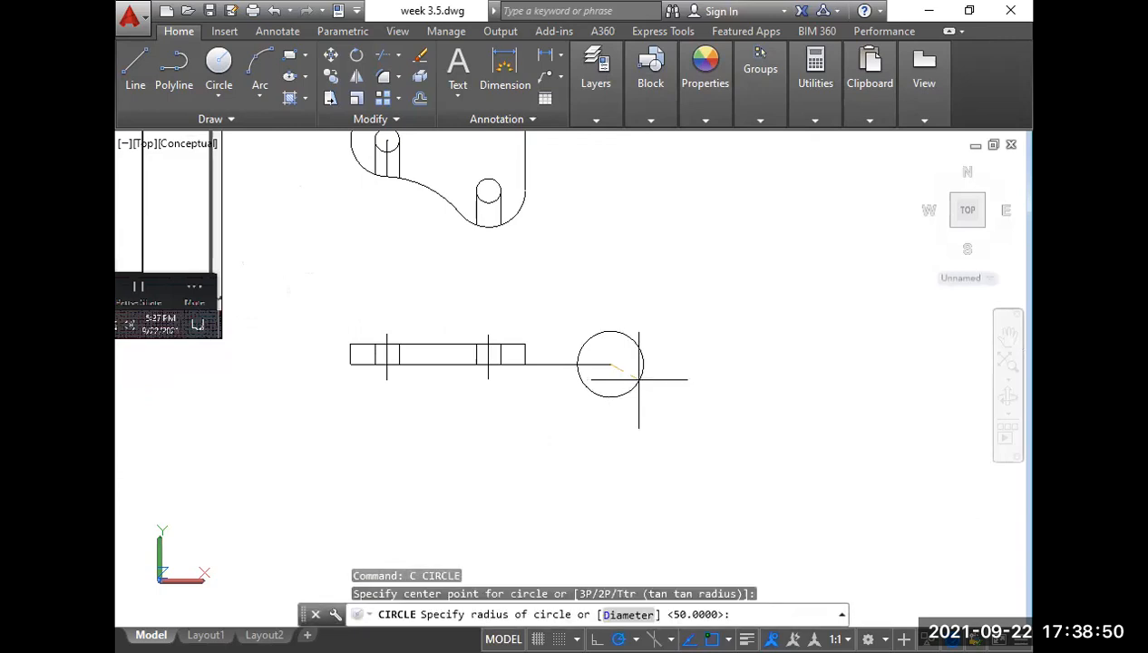
pyautogui.write('r')
pyautogui.press('Return')
pyautogui.write('22')
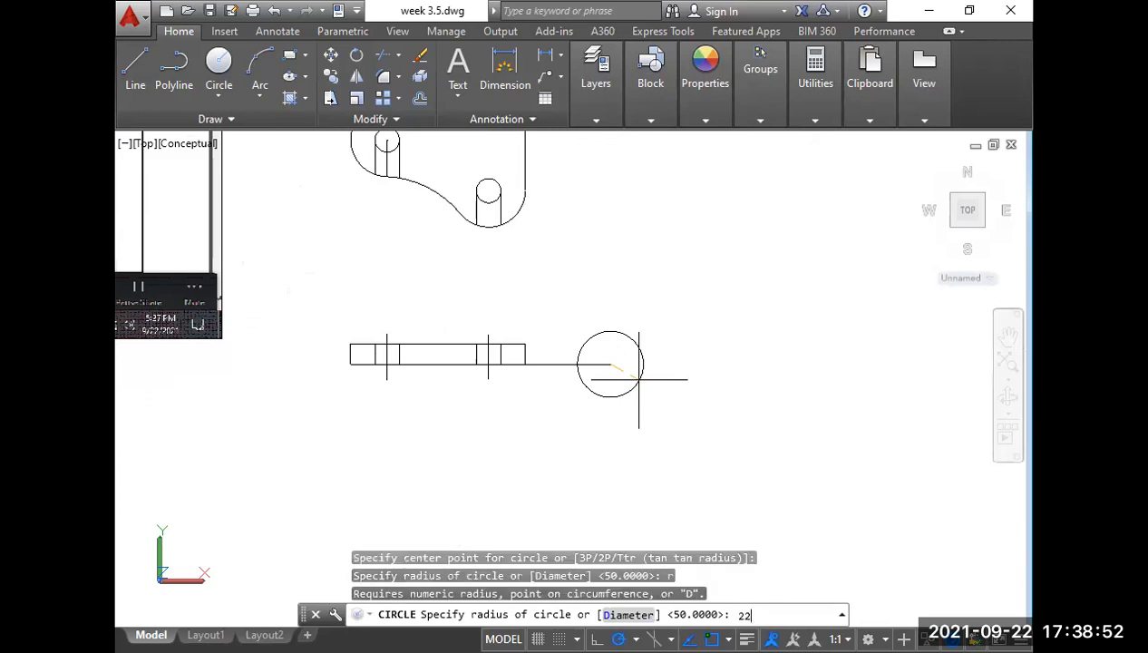
pyautogui.press('Return')
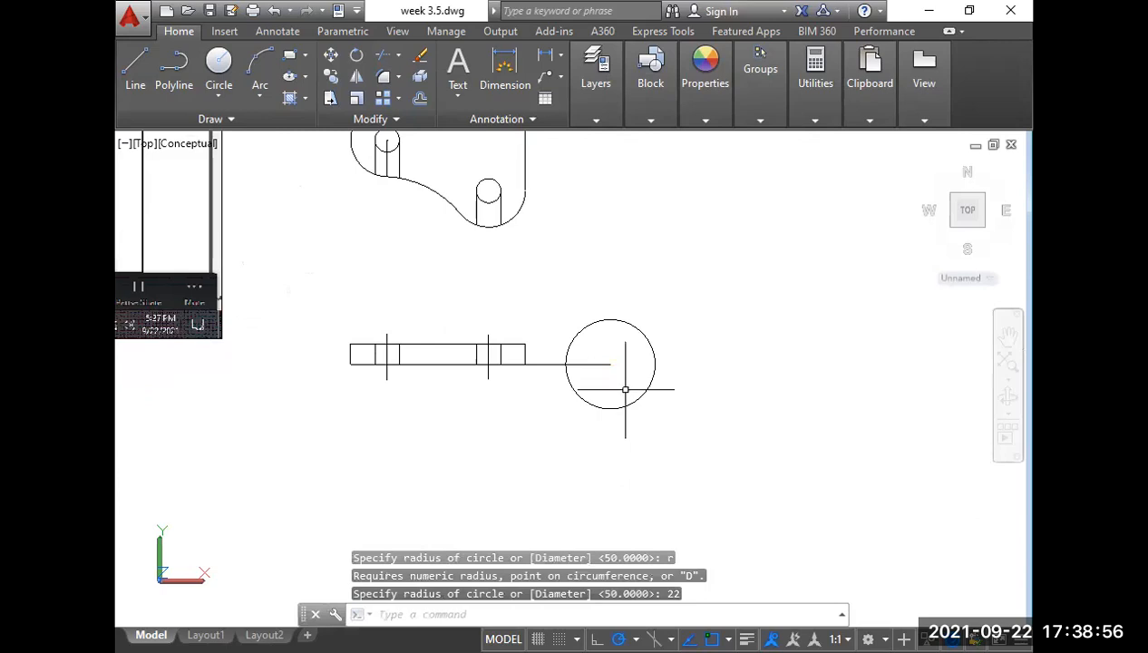
# Add a radius dimension to the new circle, placing its text above the circle.
pyautogui.moveTo(526, 300); pyautogui.dragTo(533, 326, button='middle')
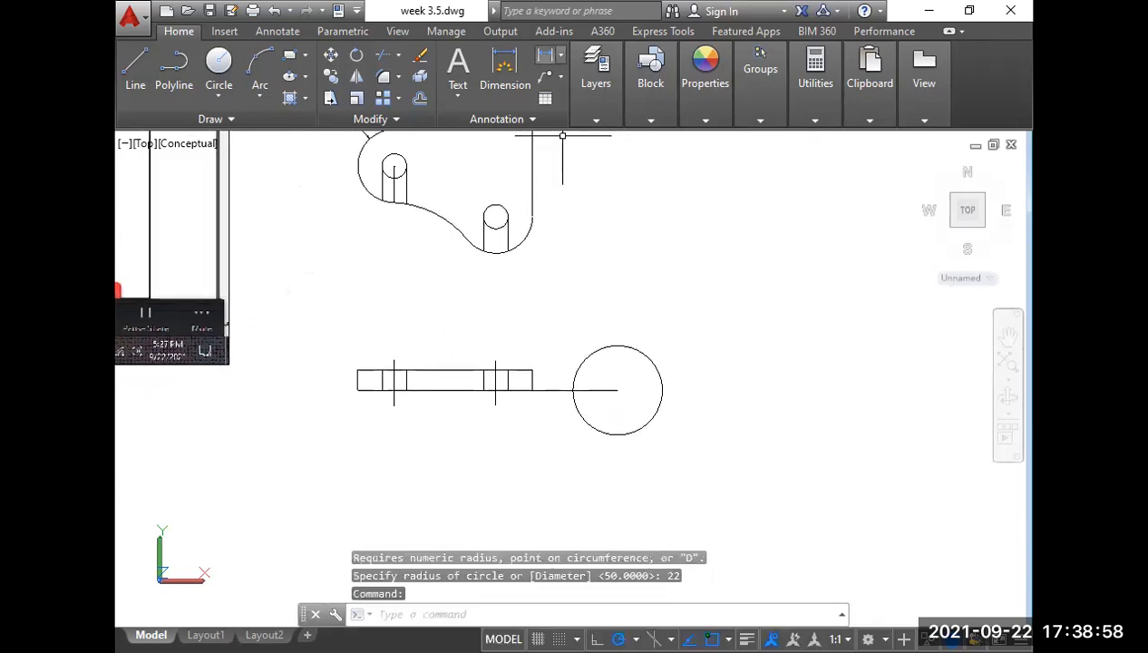
pyautogui.click(561, 55)
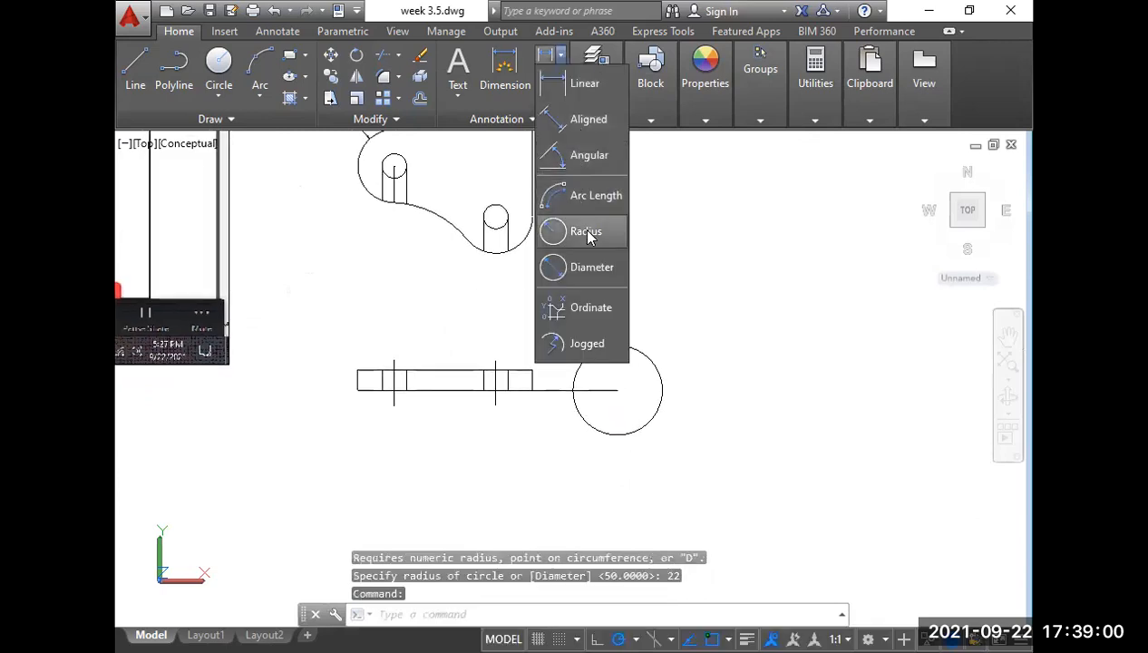
pyautogui.click(585, 231)
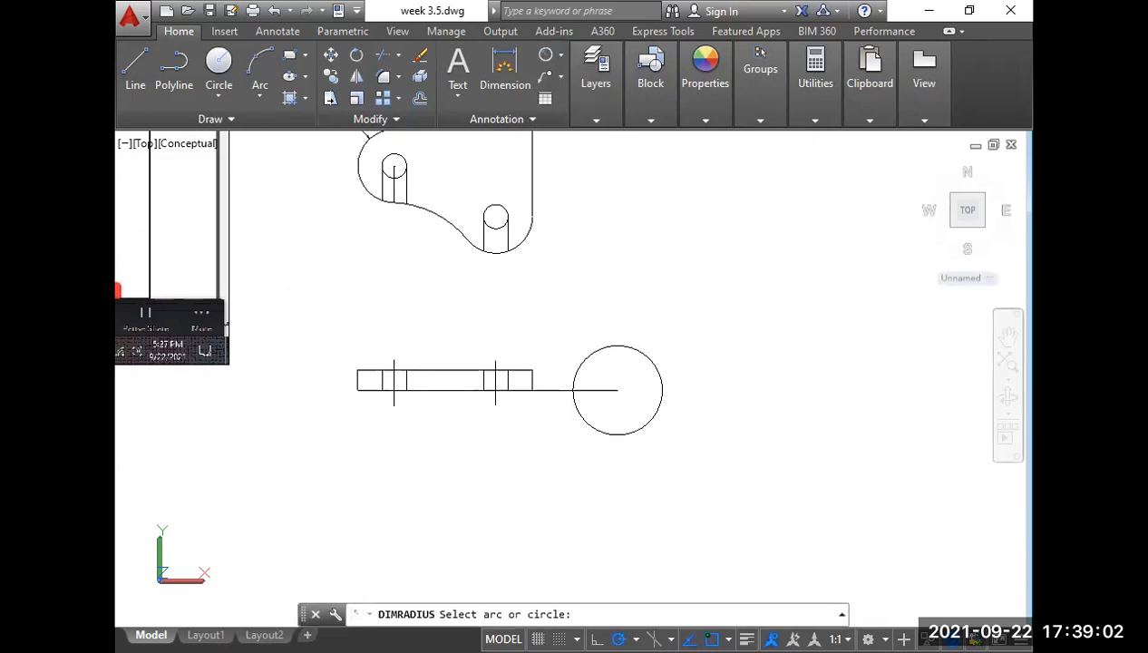
pyautogui.click(633, 349)
pyautogui.click(646, 315)
pyautogui.scroll(8, 655, 320)
pyautogui.scroll(-7, 679, 336)
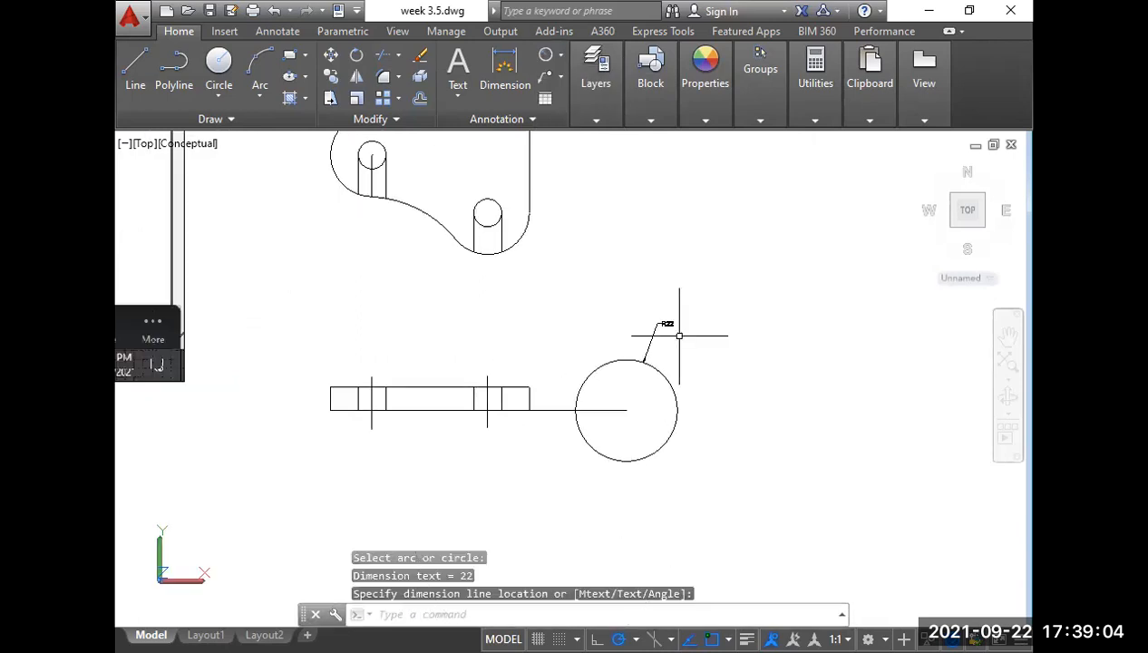
# Move the radius-22 circle and its dimension up so the circle's lowest point sits on the right end of the 110-long line.
pyautogui.moveTo(658, 421); pyautogui.dragTo(661, 379, button='middle')
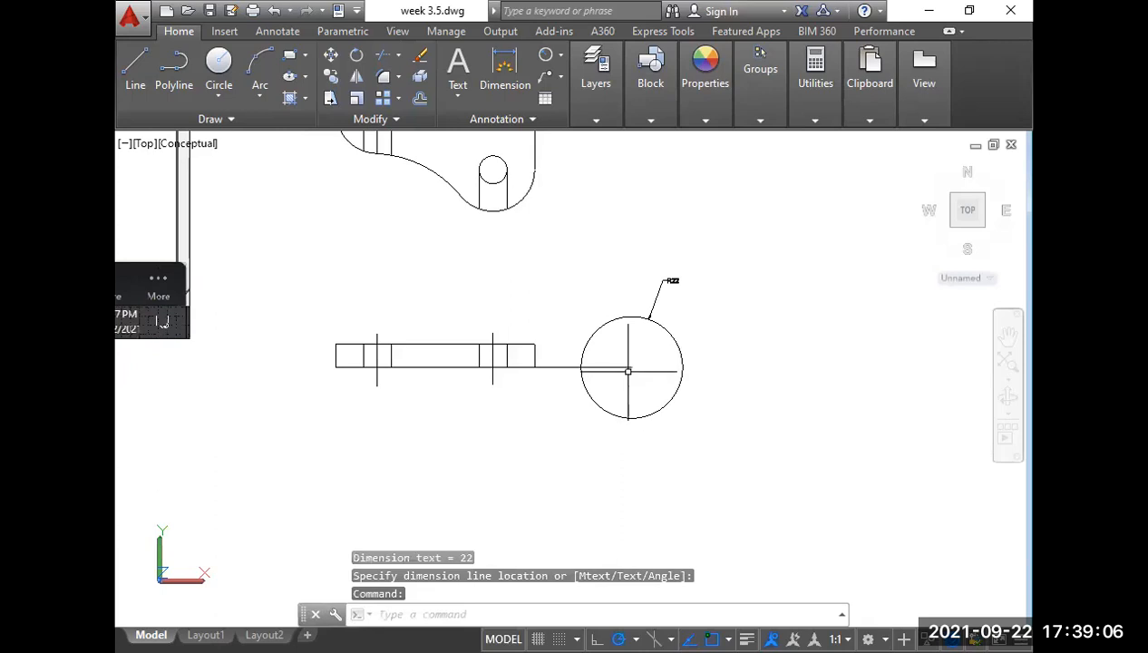
pyautogui.click(660, 442)
pyautogui.click(654, 394)
pyautogui.click(689, 310)
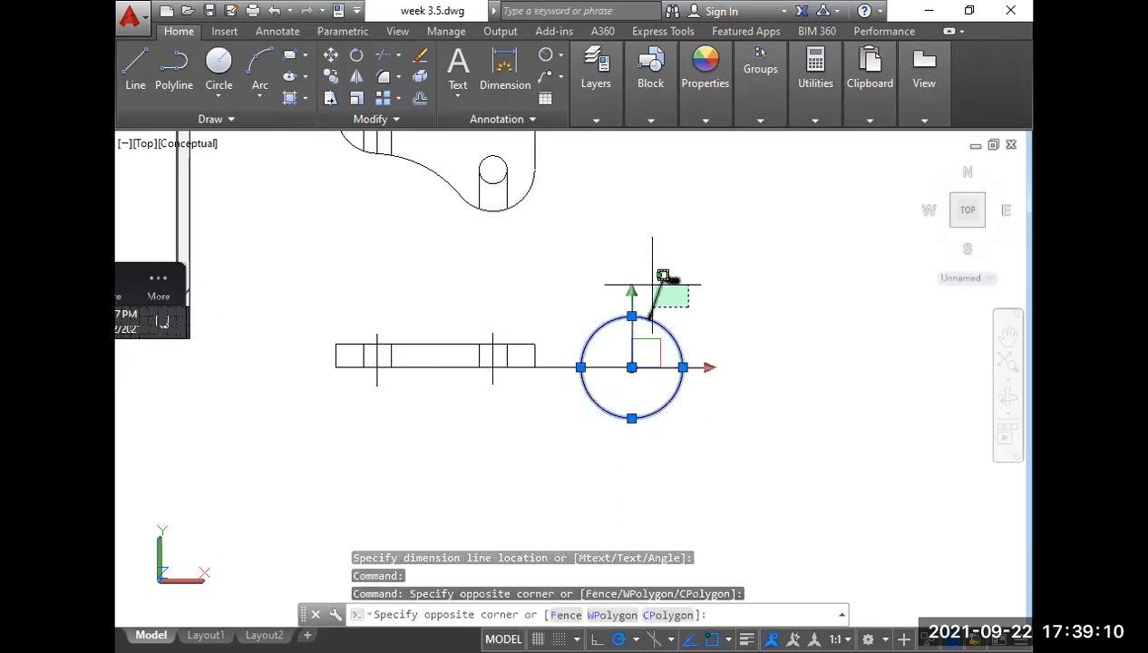
pyautogui.click(648, 283)
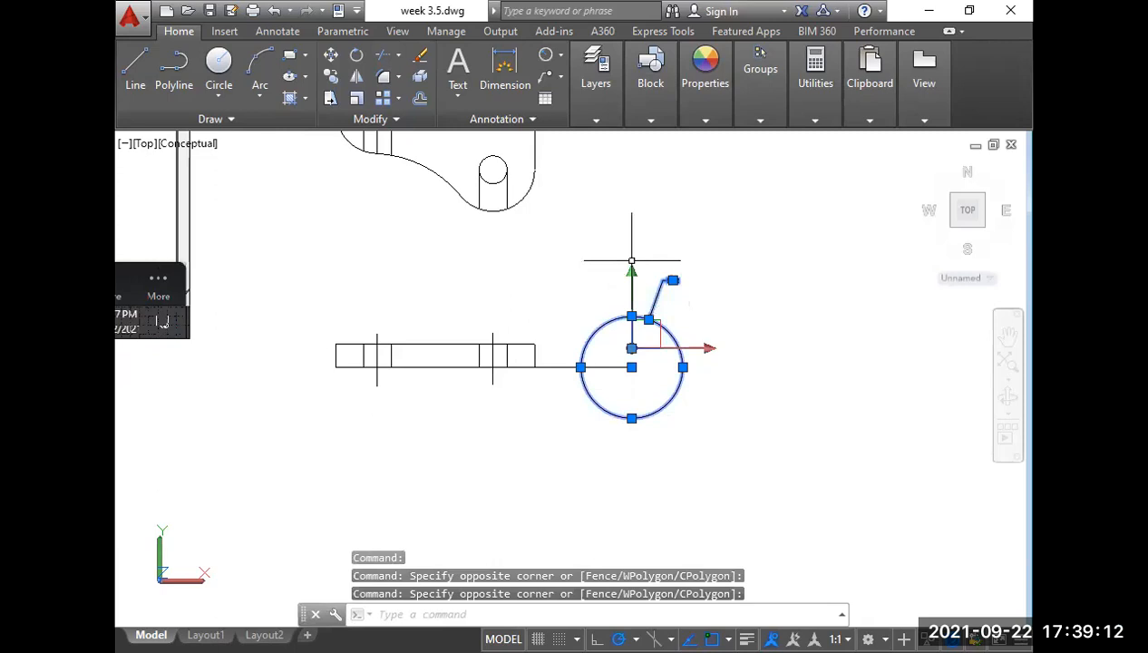
pyautogui.write('m')
pyautogui.press('Return')
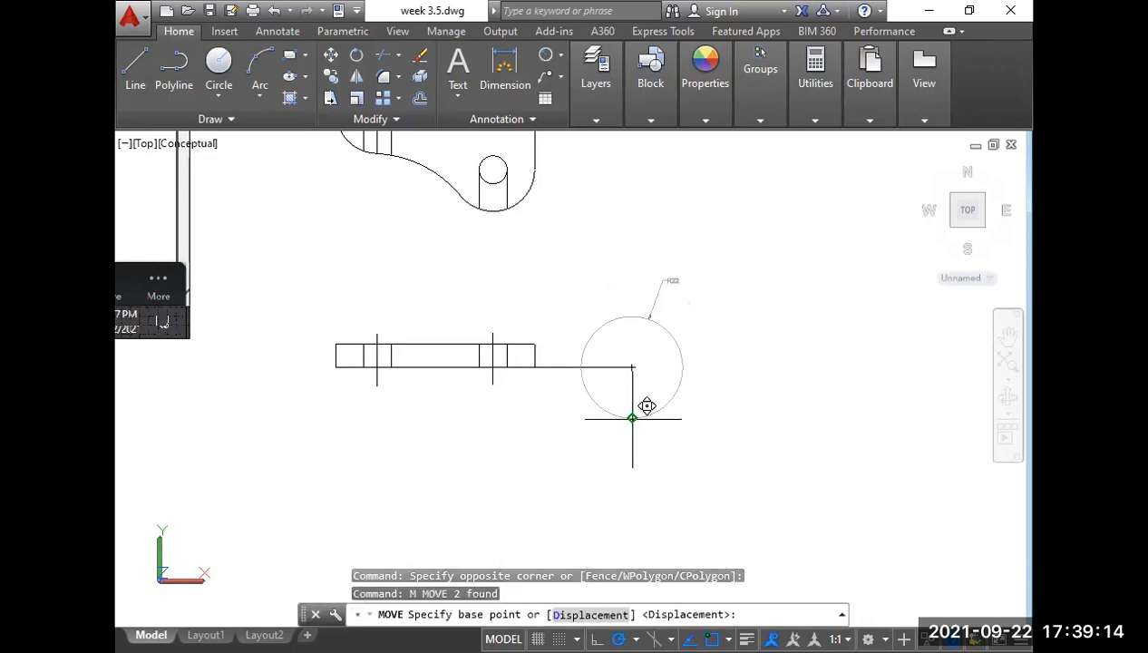
pyautogui.click(632, 418)
pyautogui.click(631, 366)
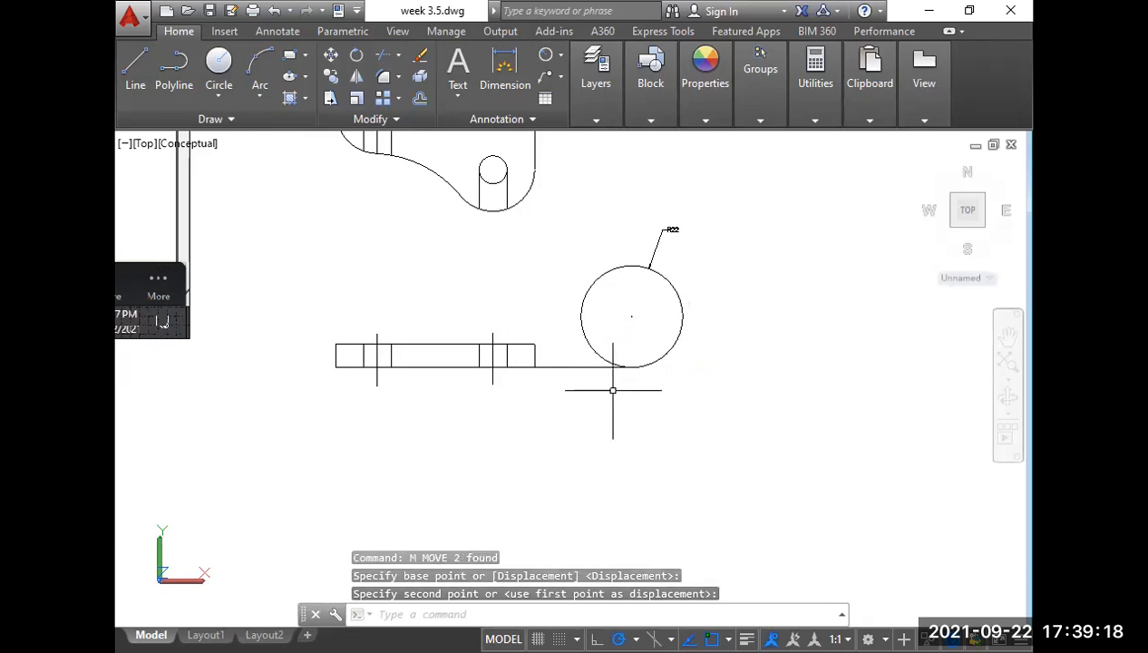
# Try a concentric hole circle of diameter 22 inside the radius-22 circle.
pyautogui.scroll(-2, 612, 390)
pyautogui.moveTo(525, 346); pyautogui.dragTo(647, 399, button='middle')
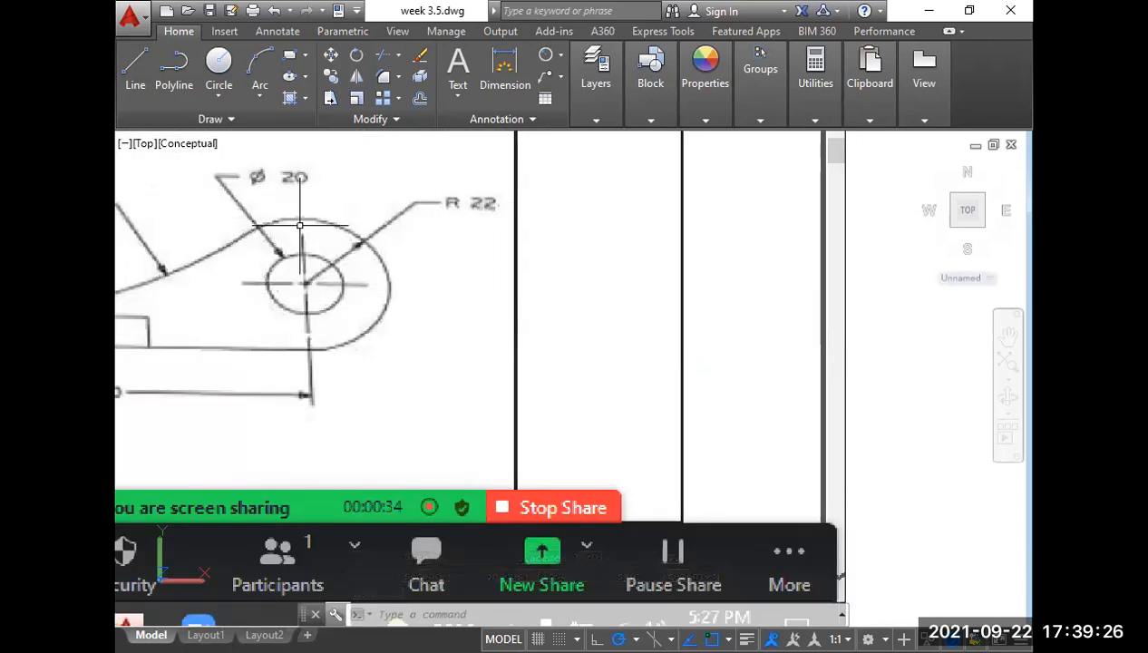
pyautogui.moveTo(569, 305); pyautogui.dragTo(456, 301, button='middle')
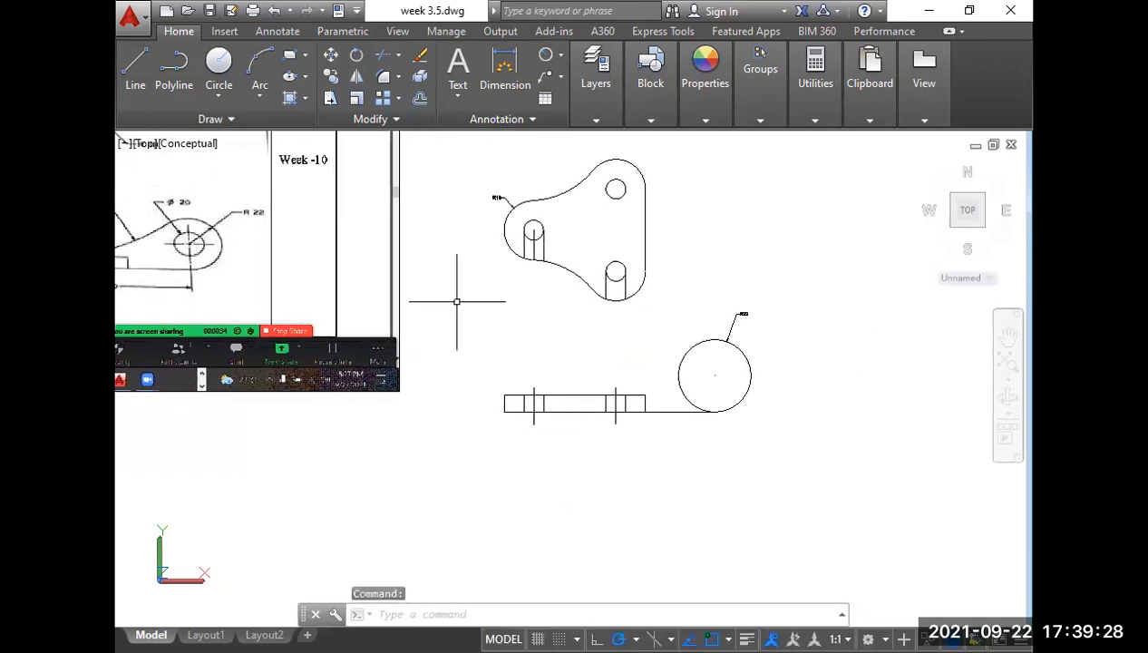
pyautogui.write('c')
pyautogui.press('Return')
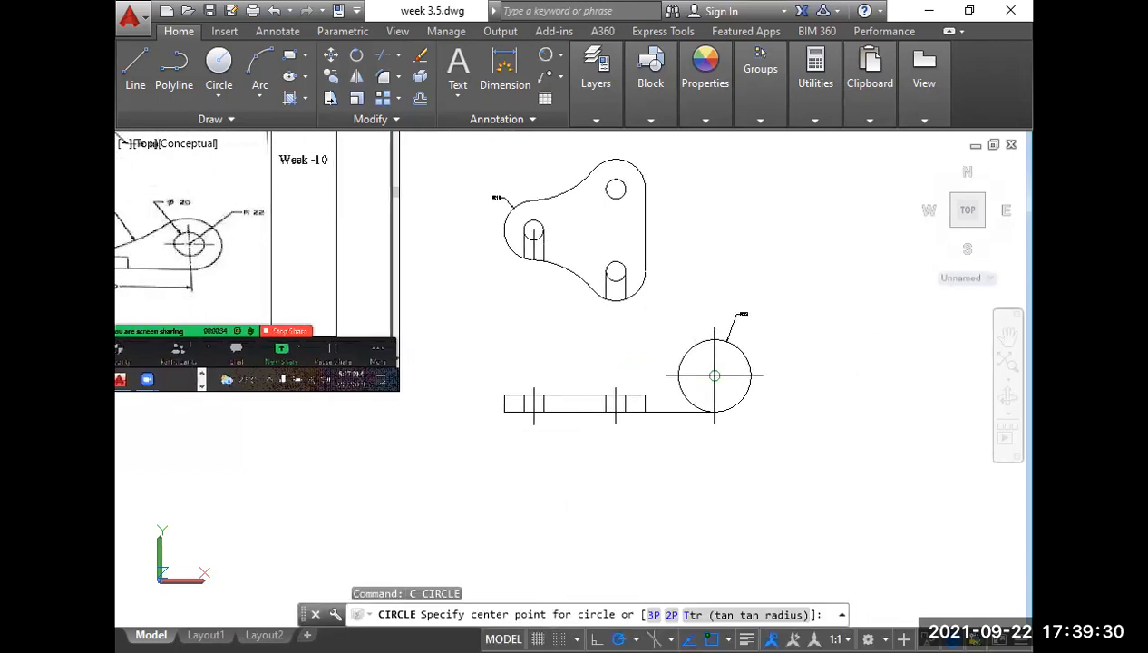
pyautogui.click(714, 375)
pyautogui.write('d')
pyautogui.press('Return')
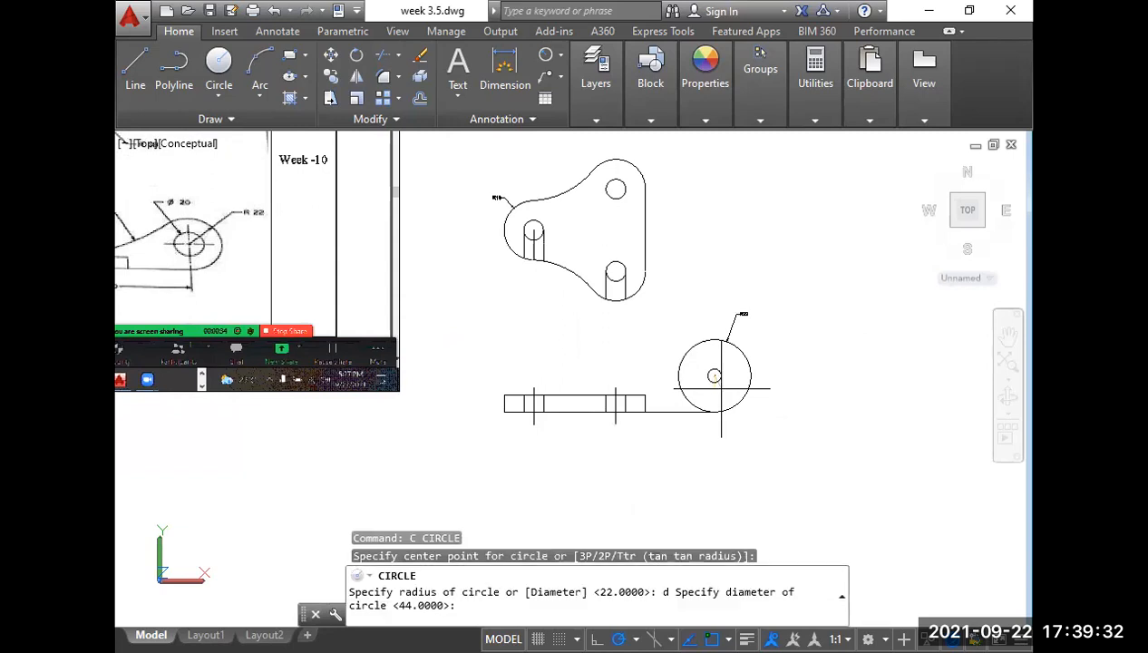
pyautogui.write('22')
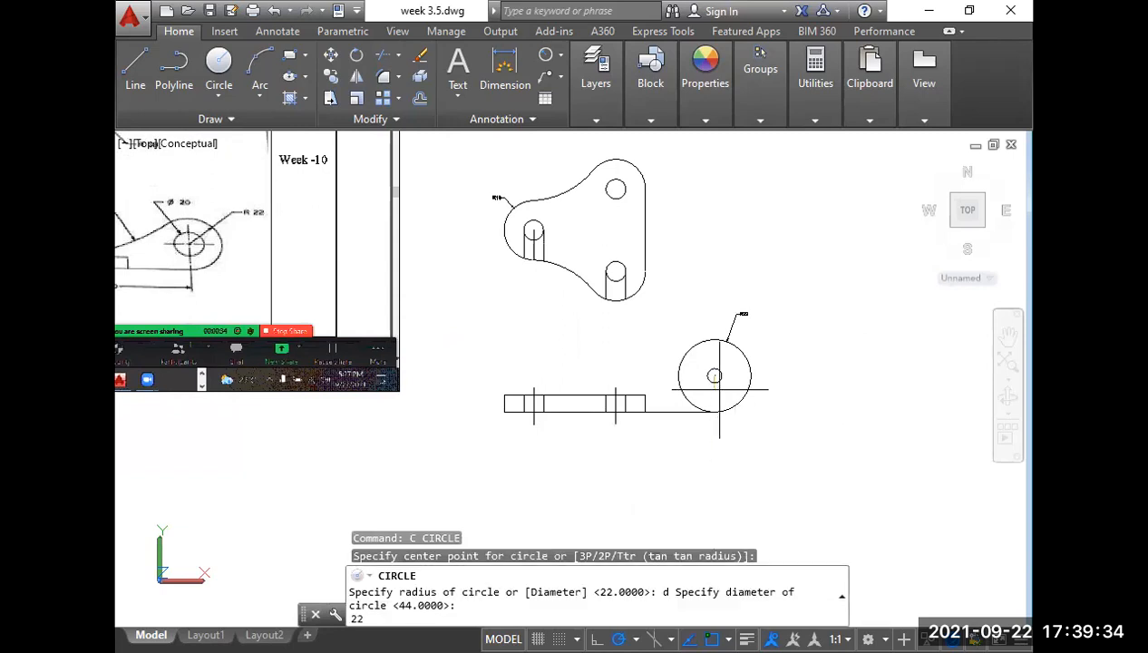
pyautogui.press('Return')
pyautogui.moveTo(738, 448); pyautogui.dragTo(758, 448, button='middle')
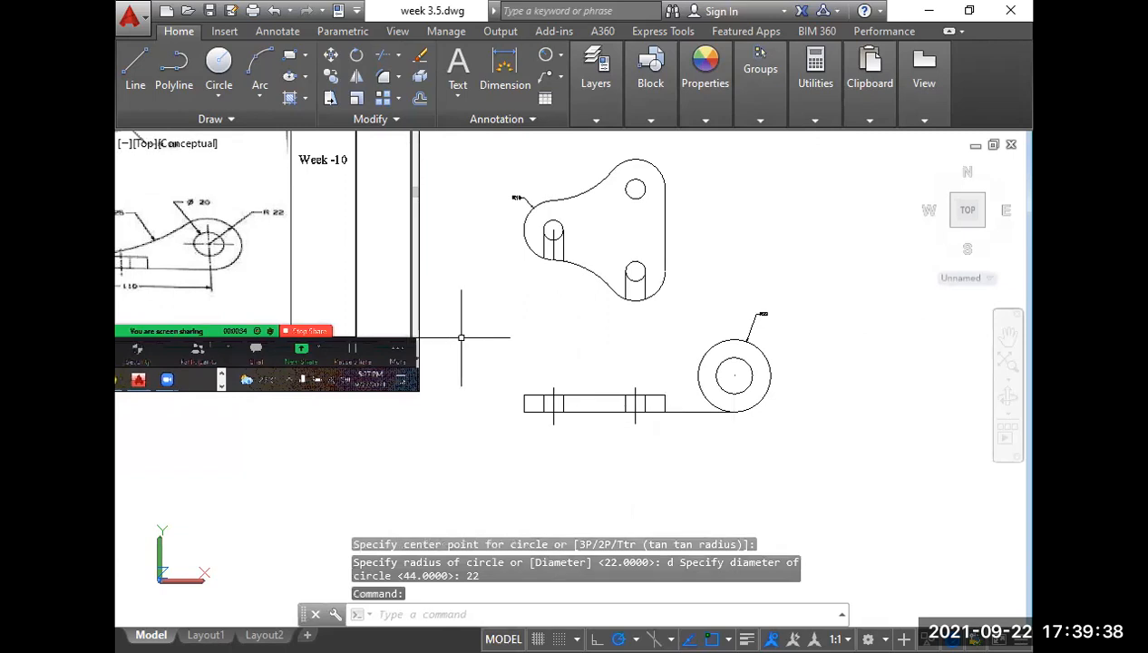
pyautogui.hotkey('ctrl', 'z')
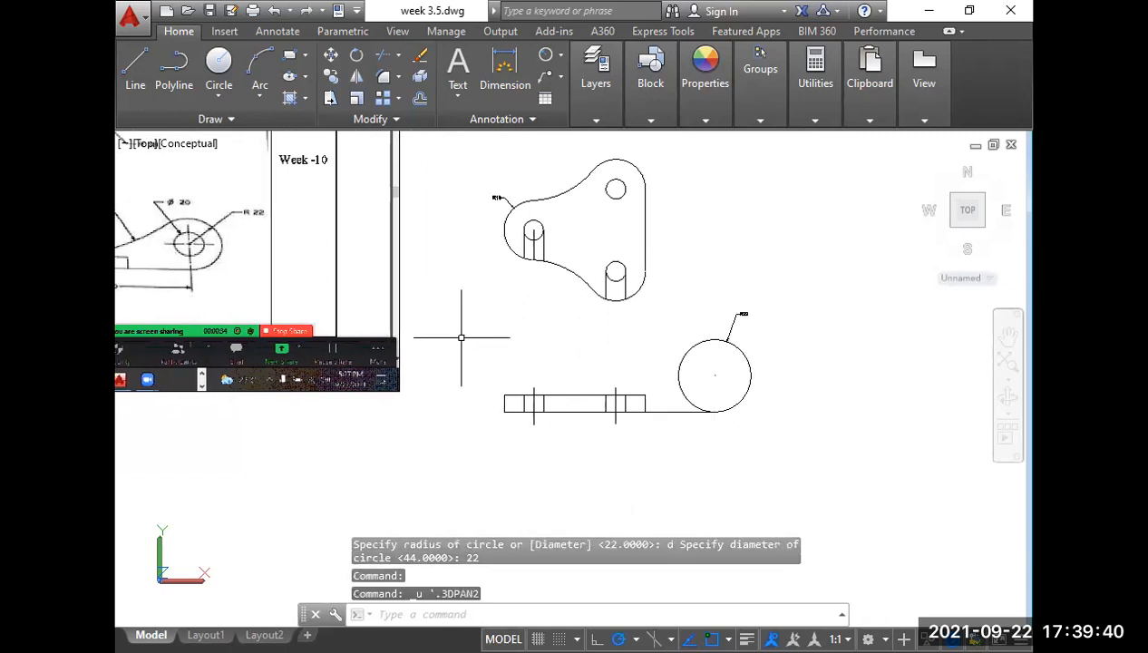
pyautogui.hotkey('ctrl', 'z')
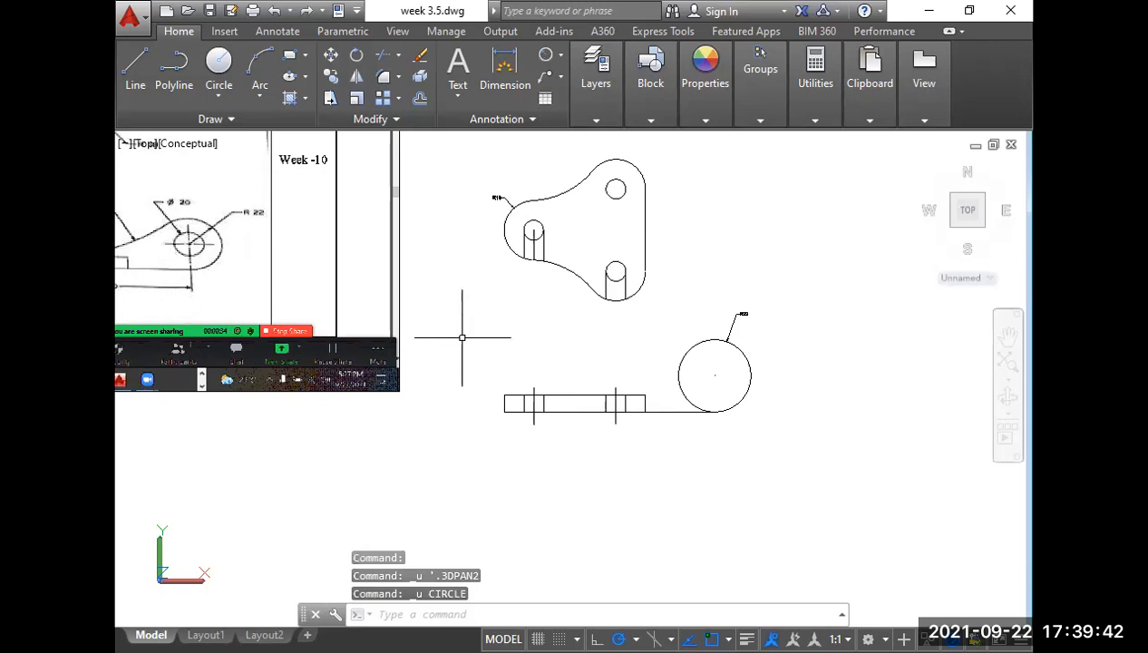
# Draw a circle of diameter 20 centred on the radius-22 circle's centre.
pyautogui.write('c')
pyautogui.press('Return')
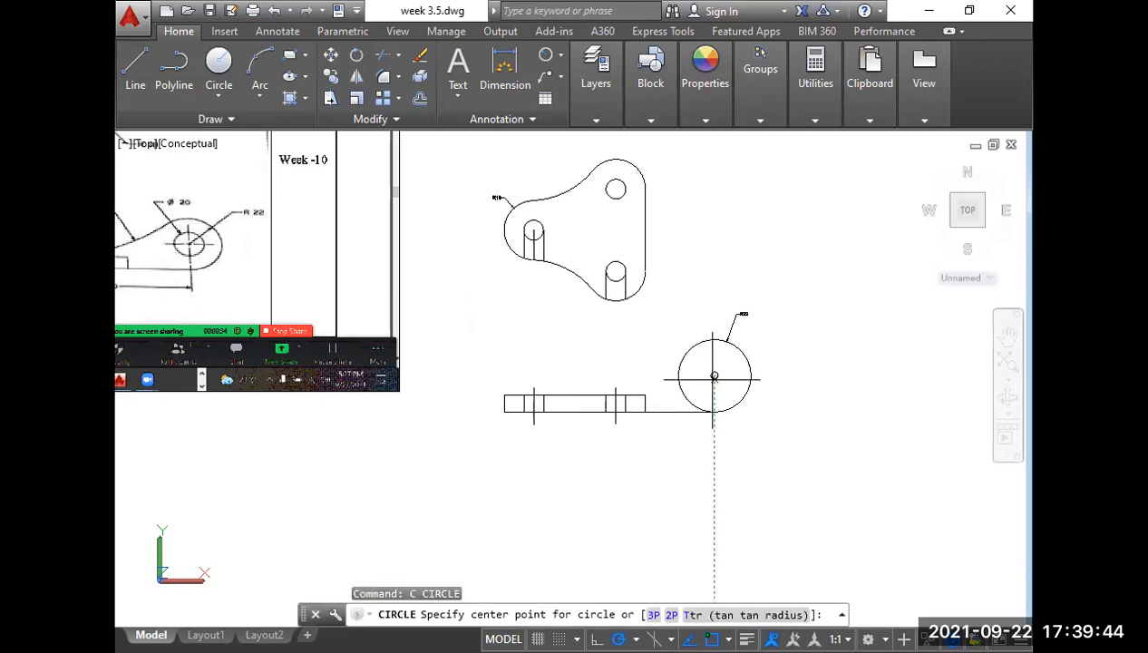
pyautogui.click(714, 375)
pyautogui.write('d')
pyautogui.press('Return')
pyautogui.write('20')
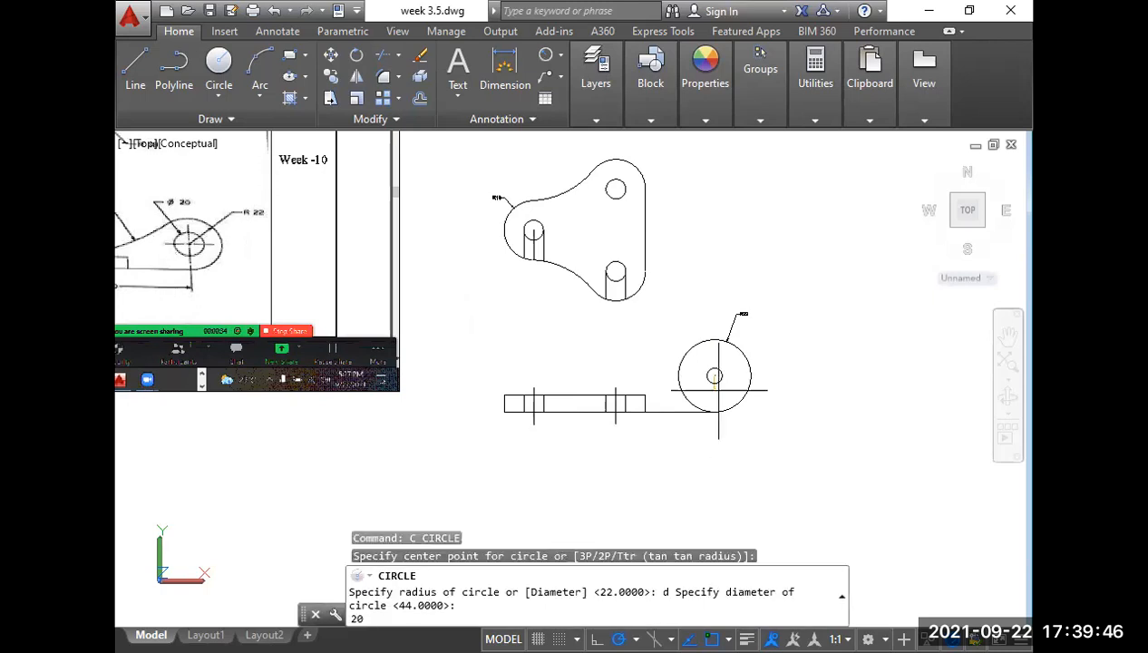
pyautogui.press('Return')
# Add a radius dimension to the inner hole circle, placing its text to the upper left of the hole.
pyautogui.scroll(3, 730, 363)
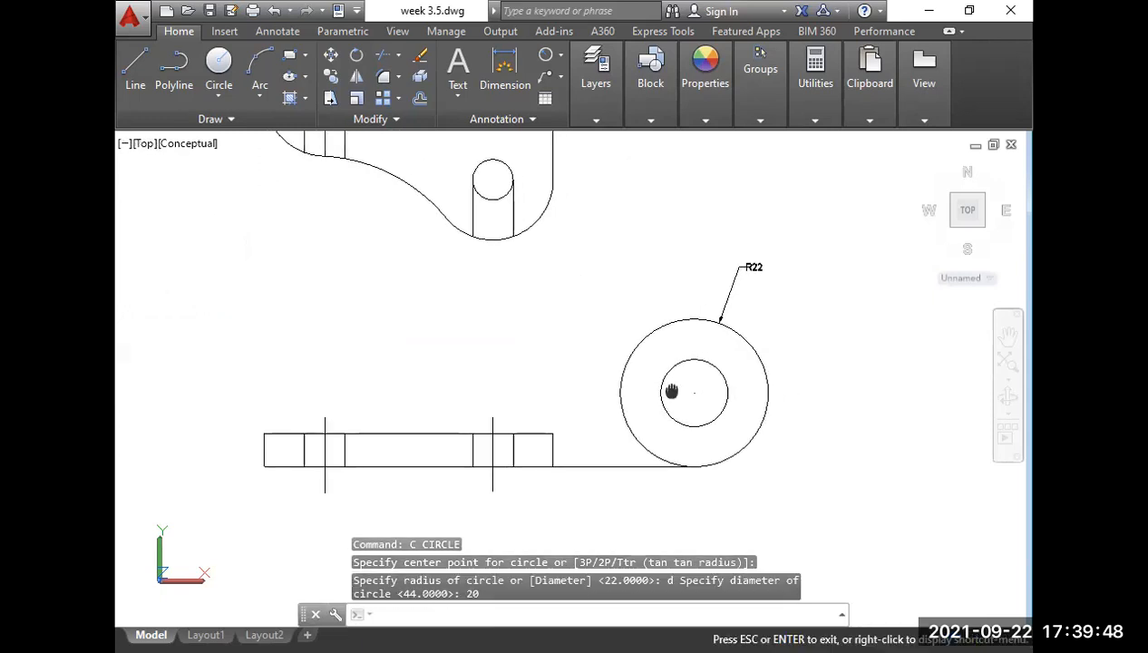
pyautogui.click(545, 56)
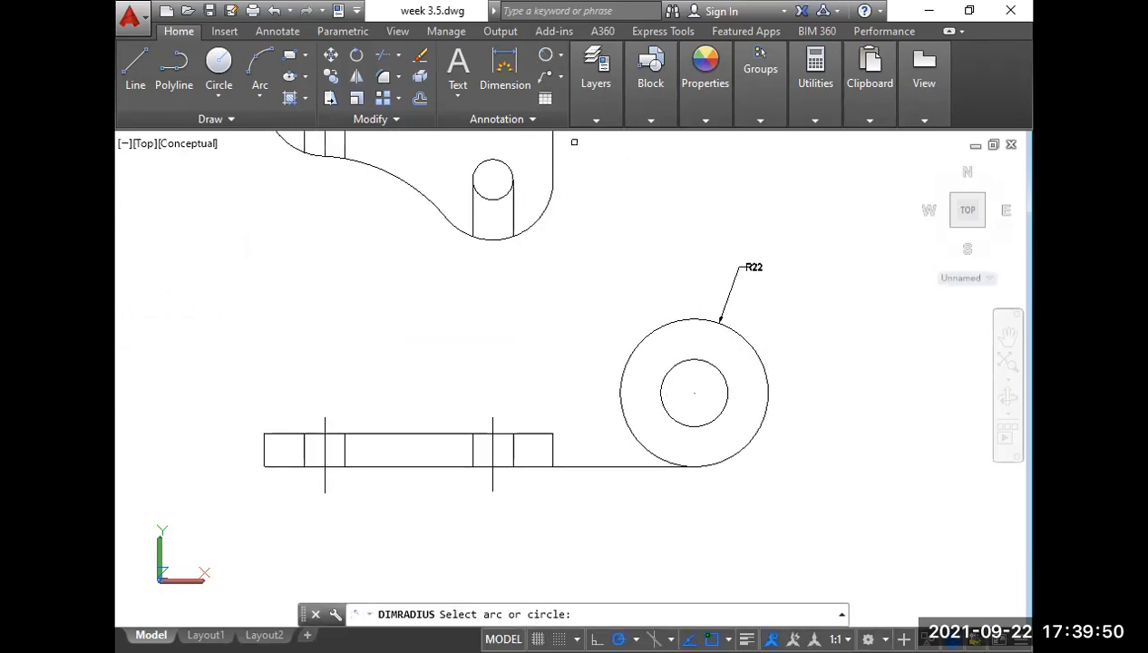
pyautogui.click(663, 381)
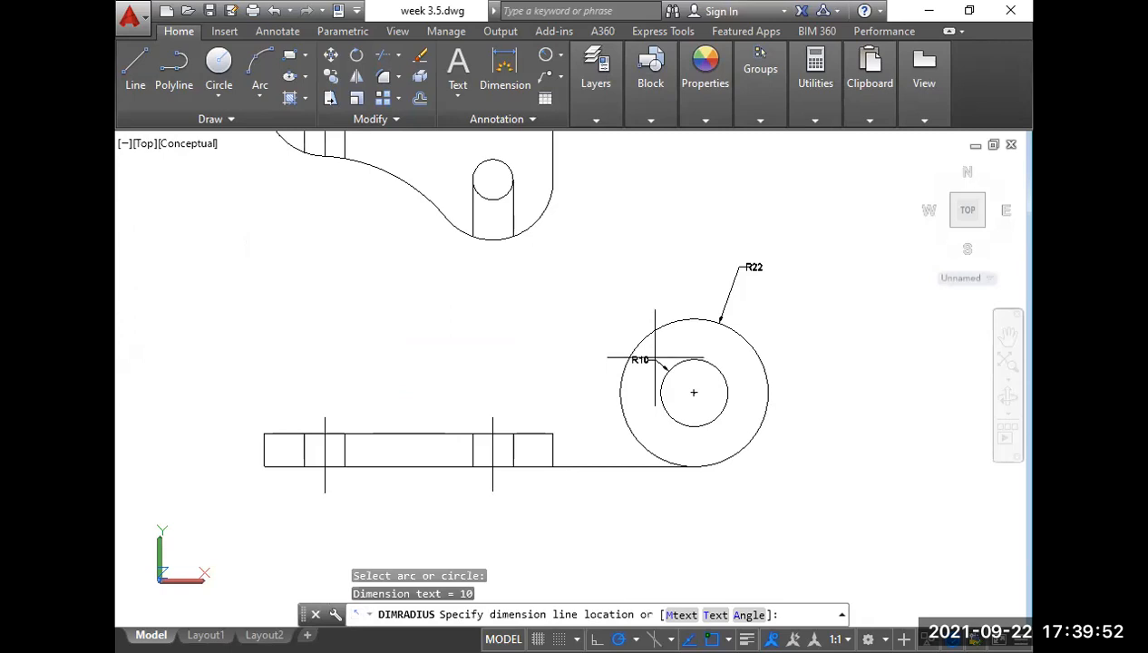
pyautogui.click(658, 354)
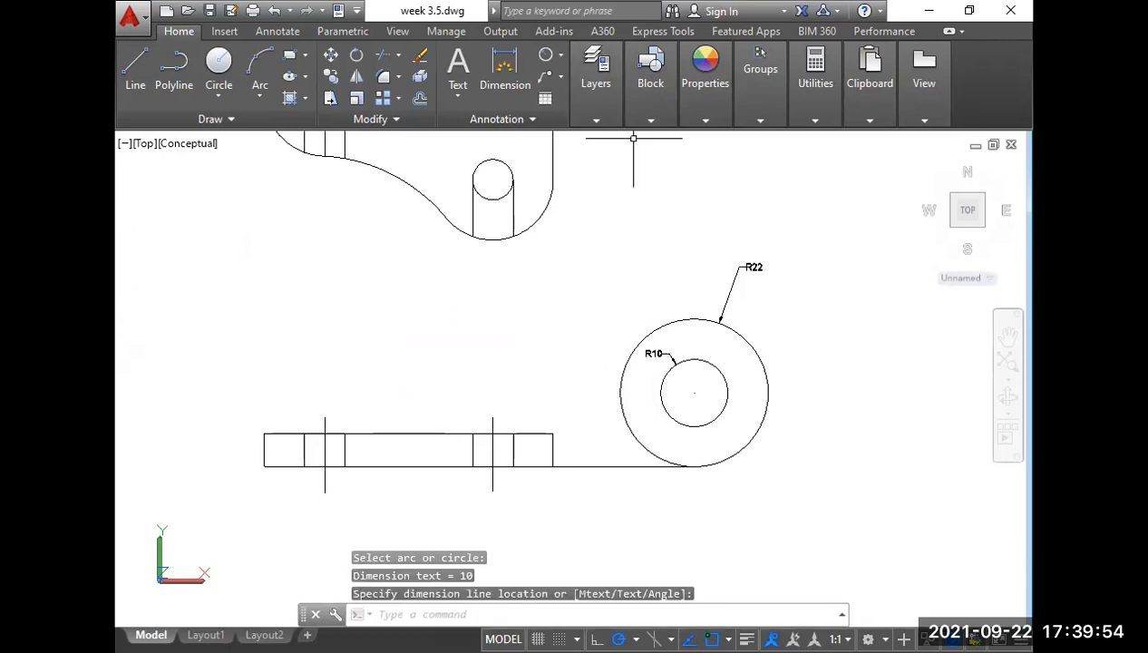
# Add a diameter dimension to the inner hole circle, placing its text to the upper right outside the outer circle.
pyautogui.click(560, 56)
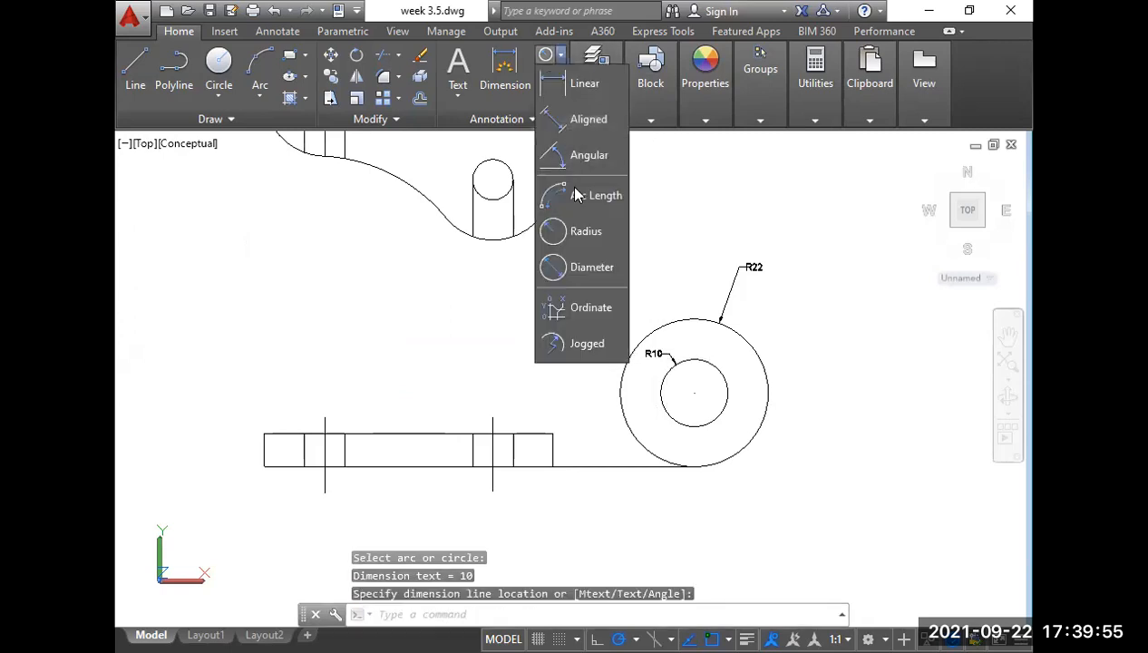
pyautogui.click(592, 266)
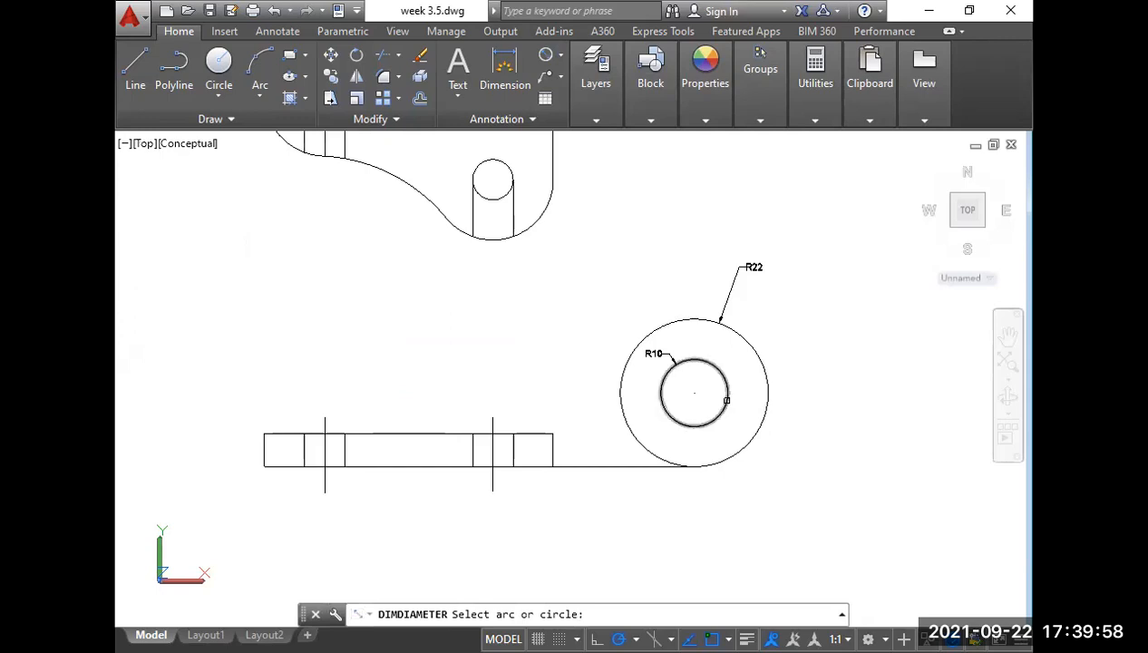
pyautogui.click(726, 396)
pyautogui.click(775, 335)
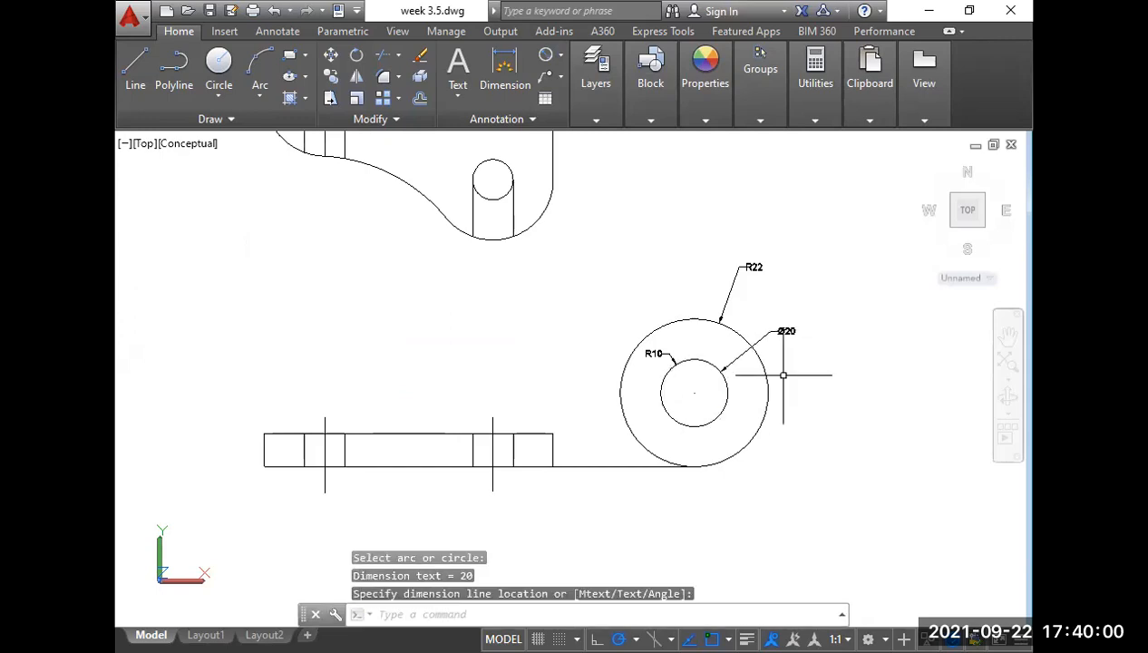
# Delete the radius dimension from the inner hole circle.
pyautogui.click(670, 360)
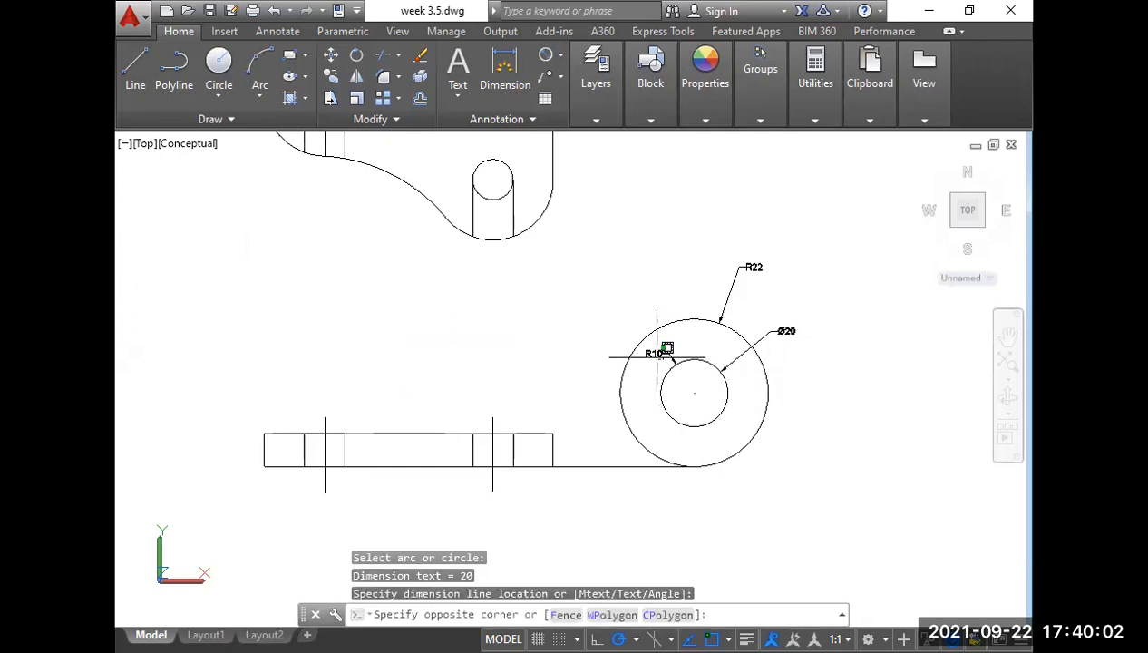
pyautogui.moveTo(650, 360)
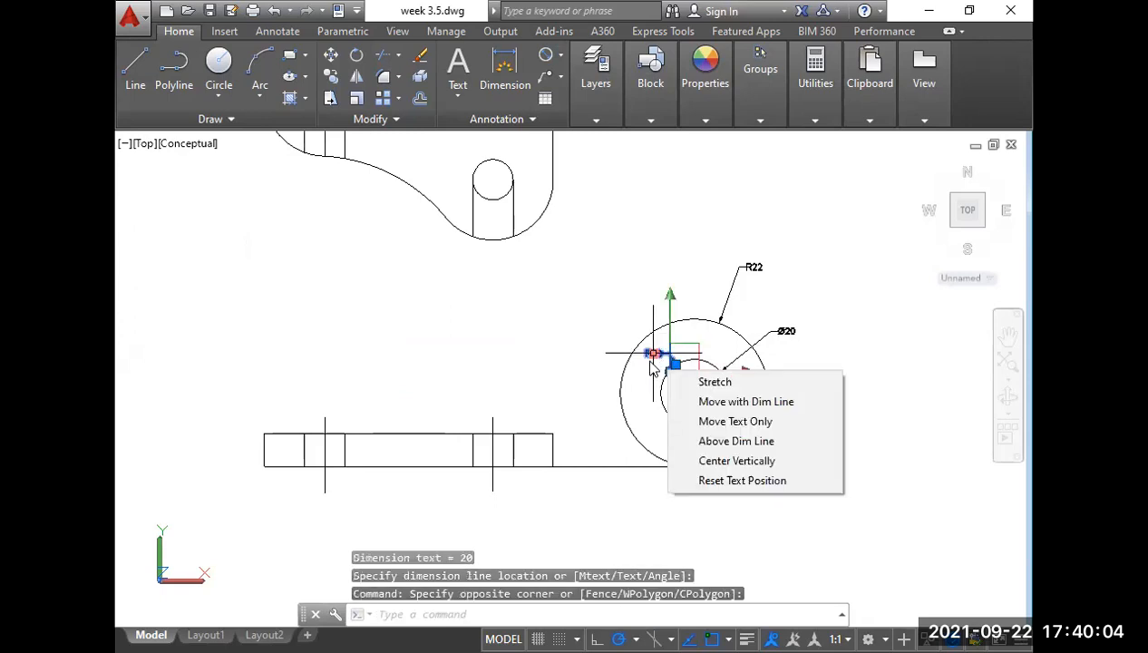
pyautogui.press('Escape')
pyautogui.click(649, 359)
pyautogui.click(649, 356)
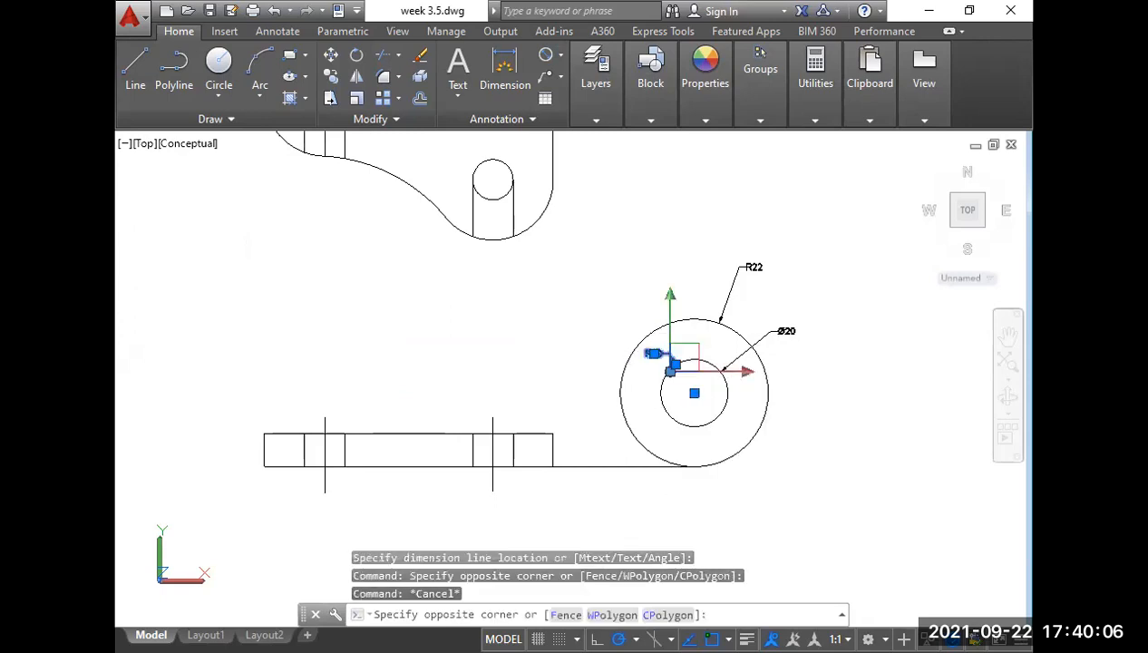
pyautogui.press('Delete')
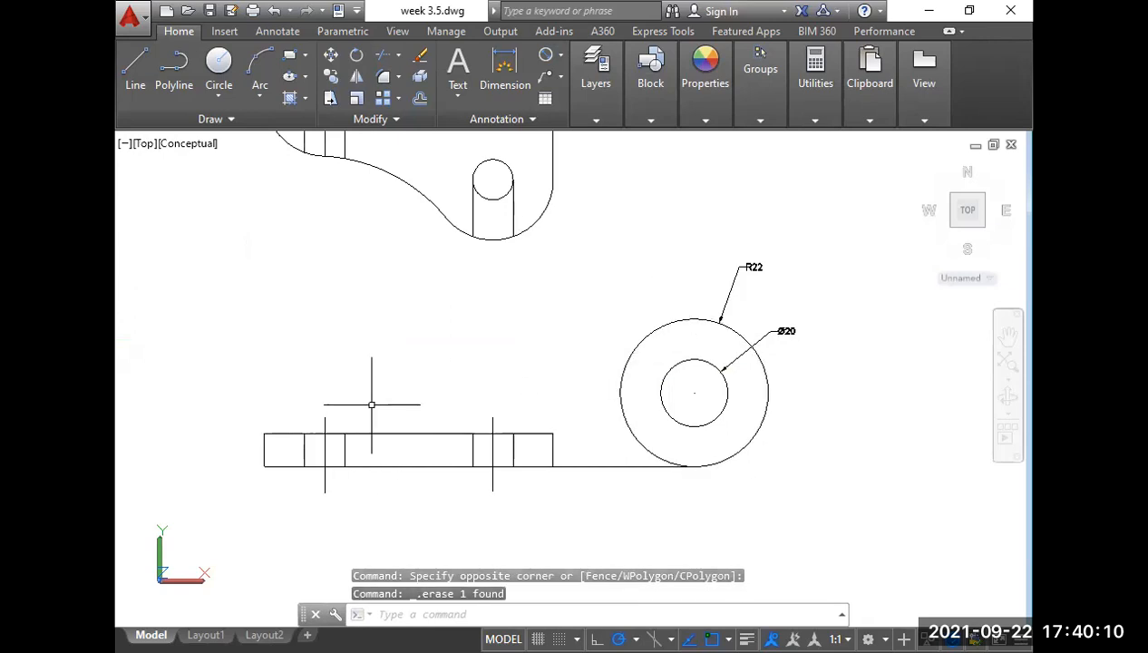
# Draw a radius 125 circle tangent to the R22 circle and the base plate's upper edge in the front view.
pyautogui.scroll(-2, 378, 403)
pyautogui.moveTo(379, 404); pyautogui.dragTo(558, 405, button='middle')
pyautogui.moveTo(261, 325); pyautogui.dragTo(515, 354, button='middle')
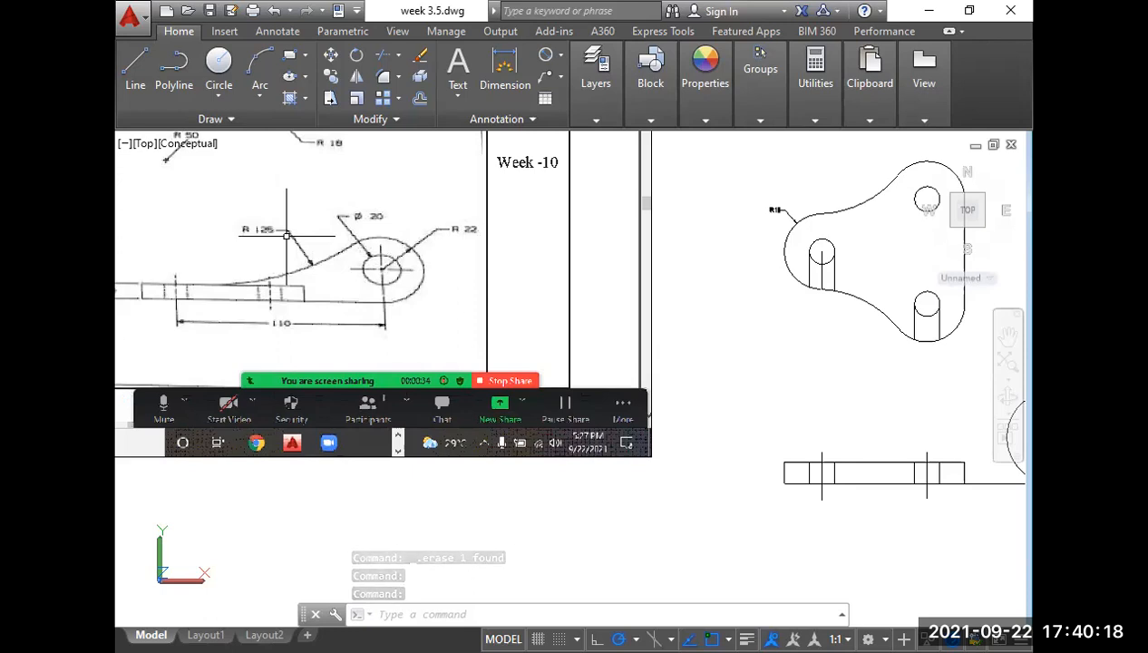
pyautogui.scroll(-2, 286, 235)
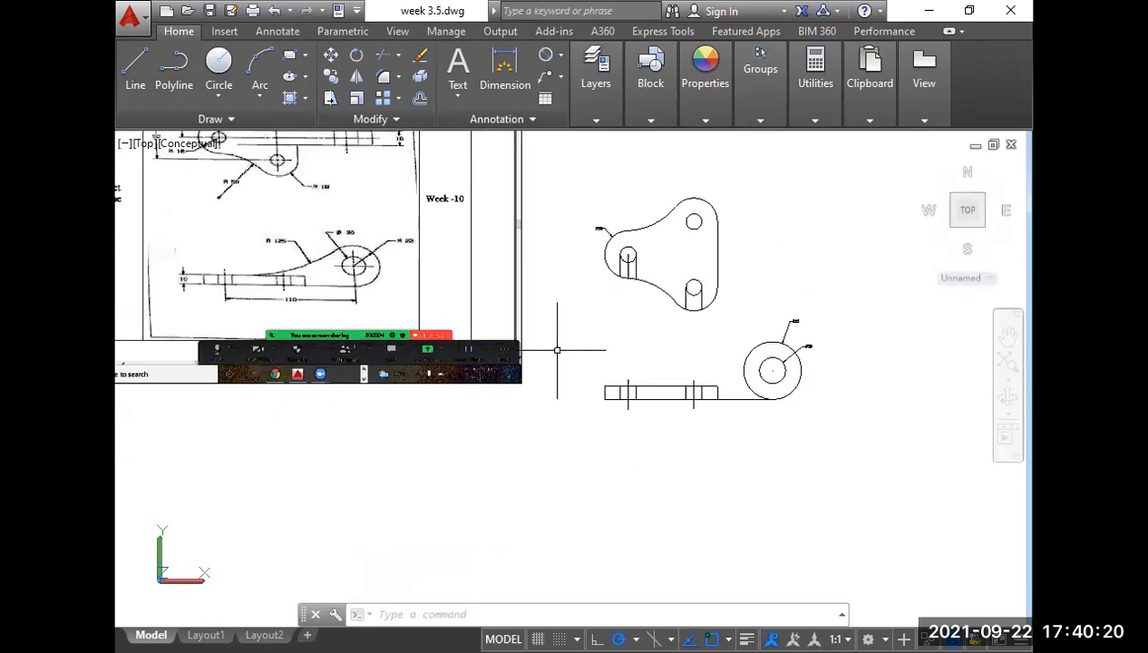
pyautogui.moveTo(557, 344); pyautogui.dragTo(464, 344, button='middle')
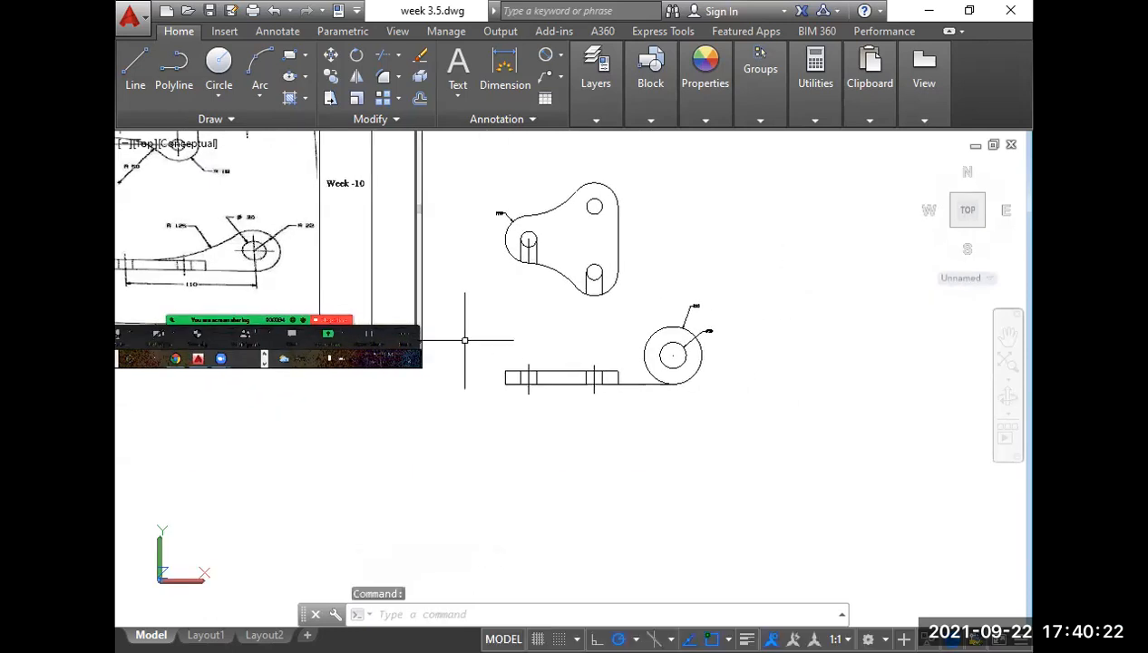
pyautogui.write('c')
pyautogui.press('Return')
pyautogui.scroll(2, 657, 337)
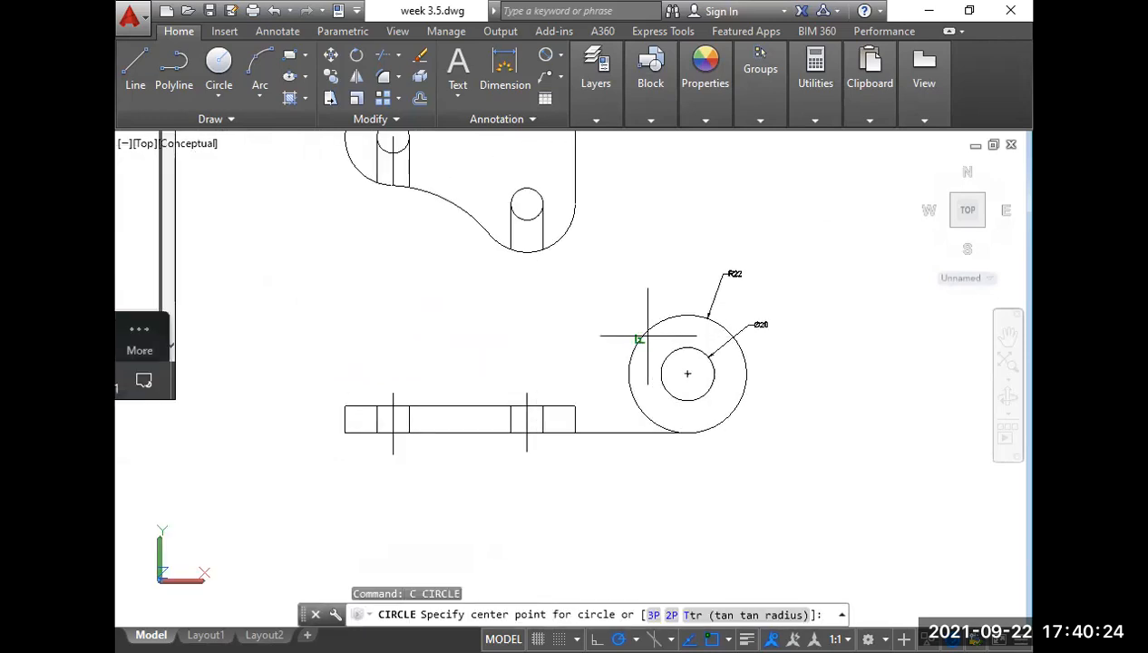
pyautogui.write('t')
pyautogui.press('Return')
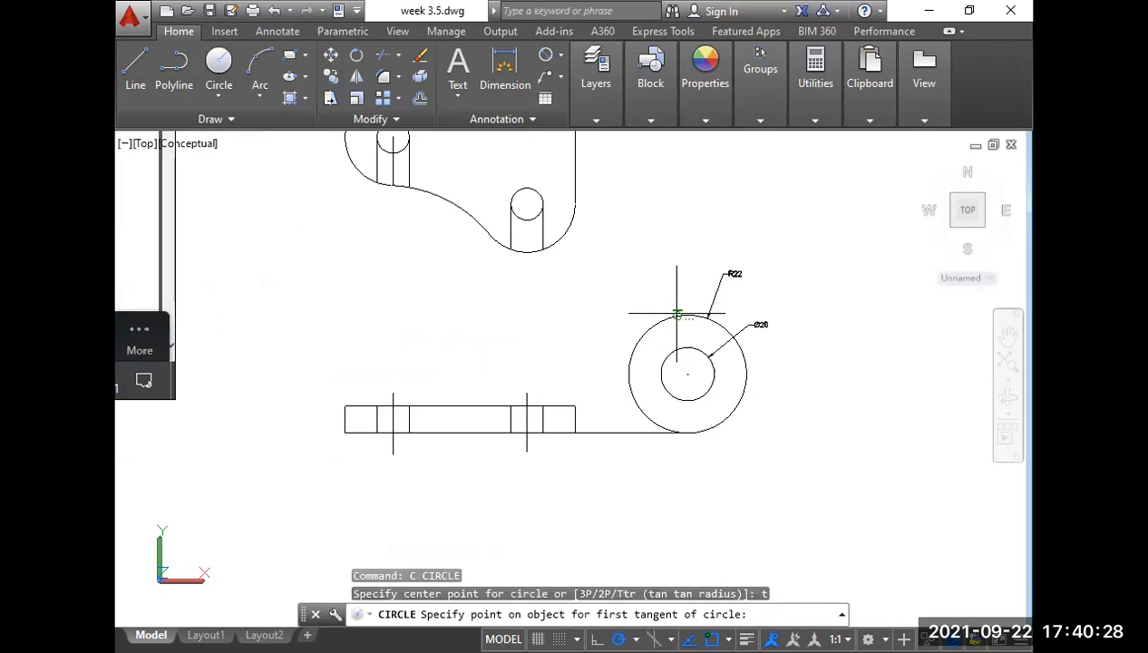
pyautogui.click(676, 313)
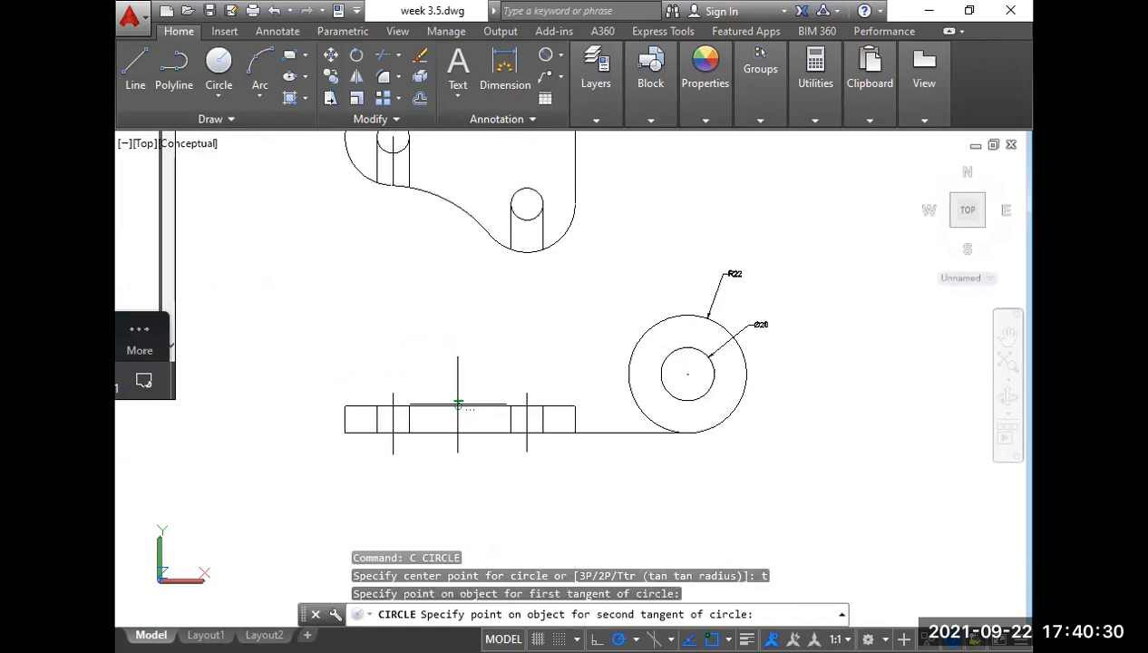
pyautogui.click(457, 404)
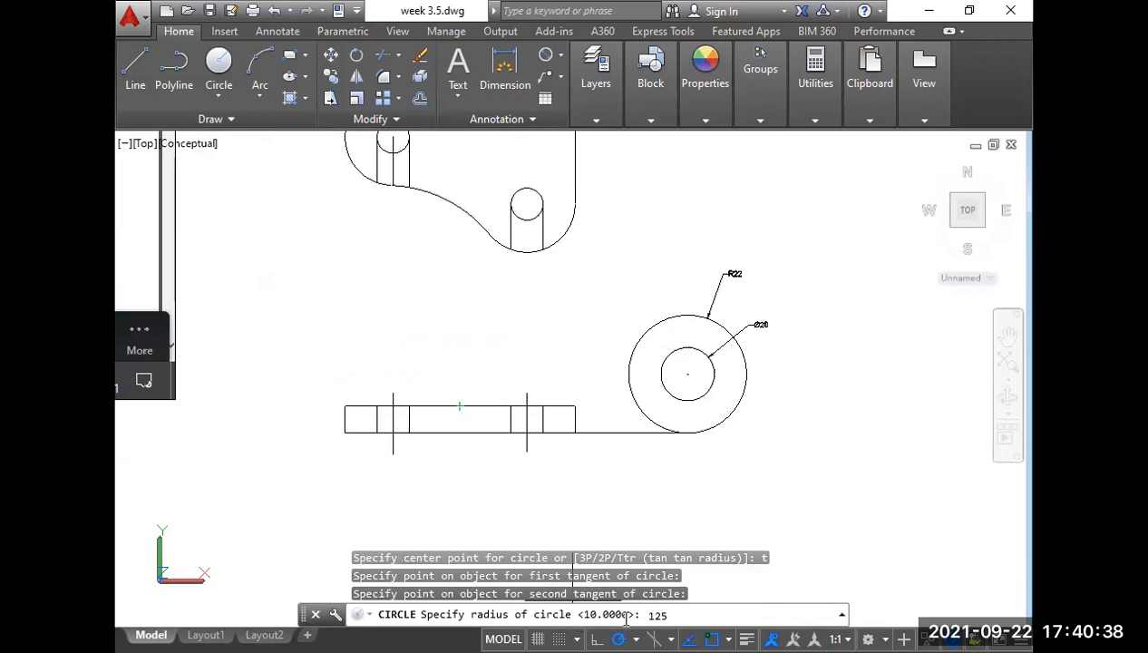
pyautogui.write('125')
pyautogui.press('Return')
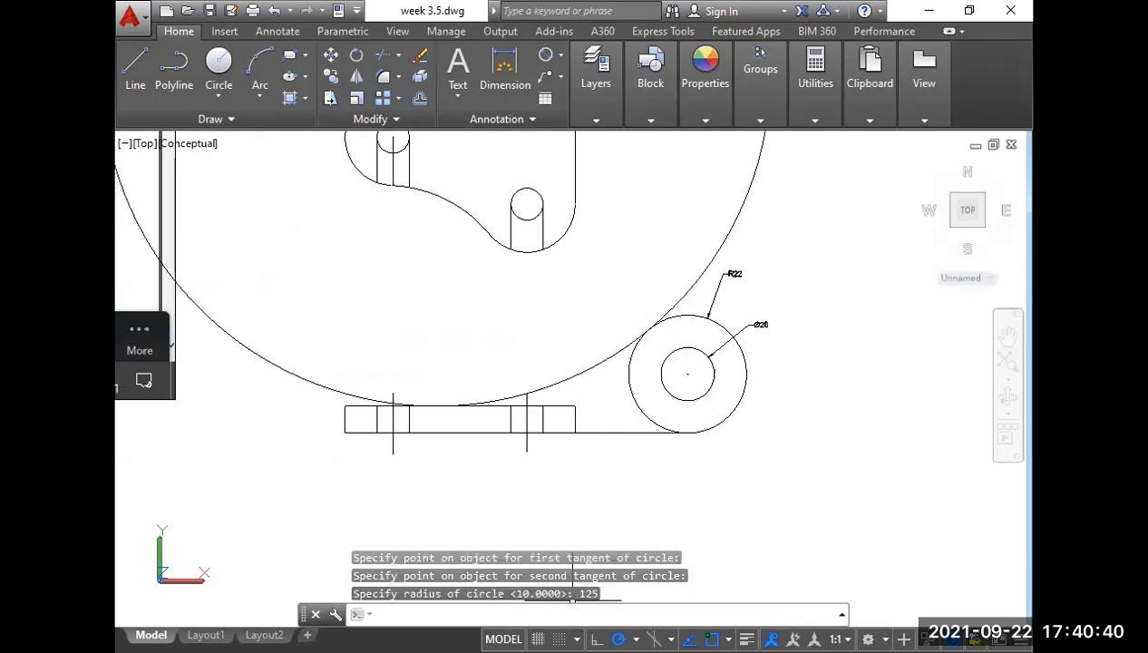
pyautogui.scroll(-4, 564, 448)
pyautogui.scroll(2, 560, 437)
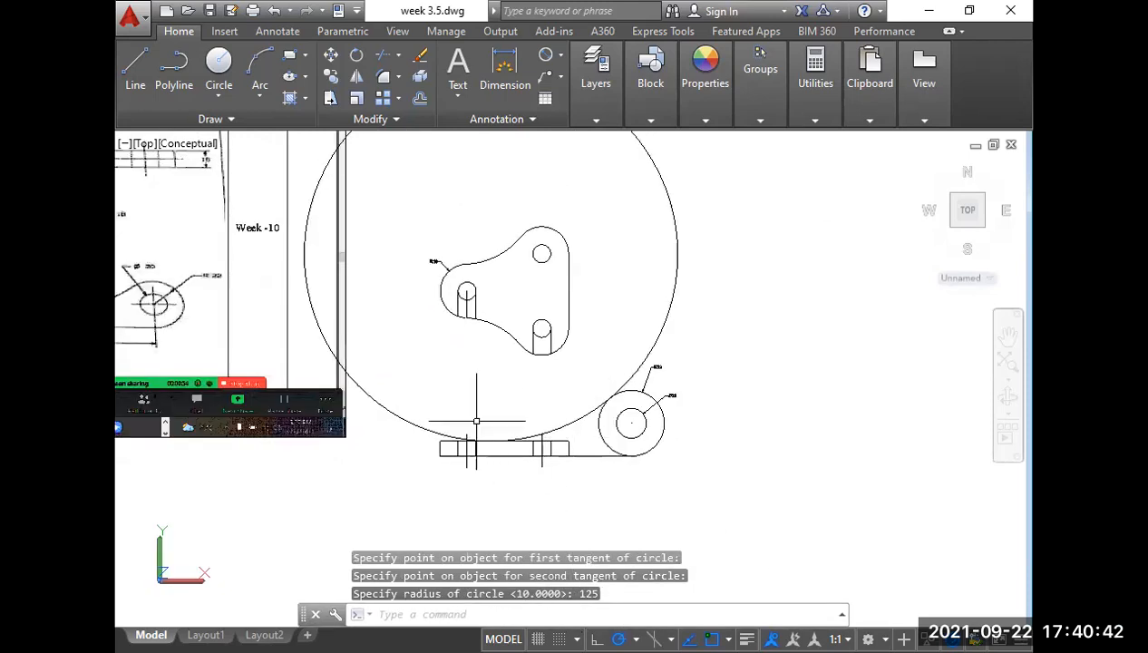
pyautogui.write('tr')
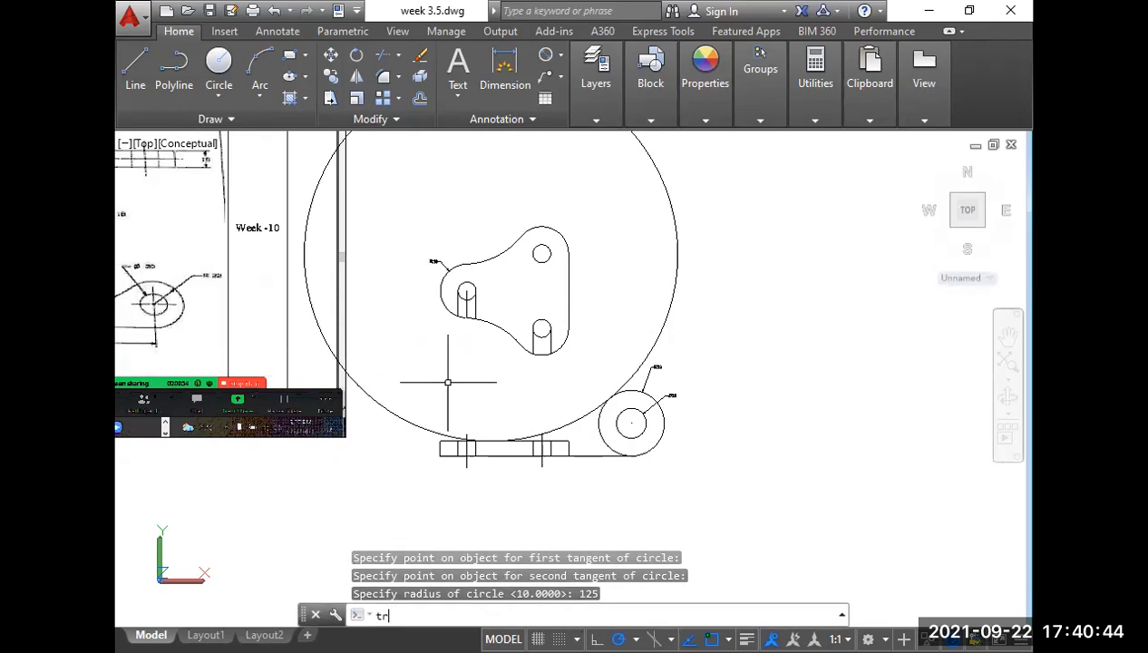
pyautogui.press('Return')
pyautogui.press('Escape')
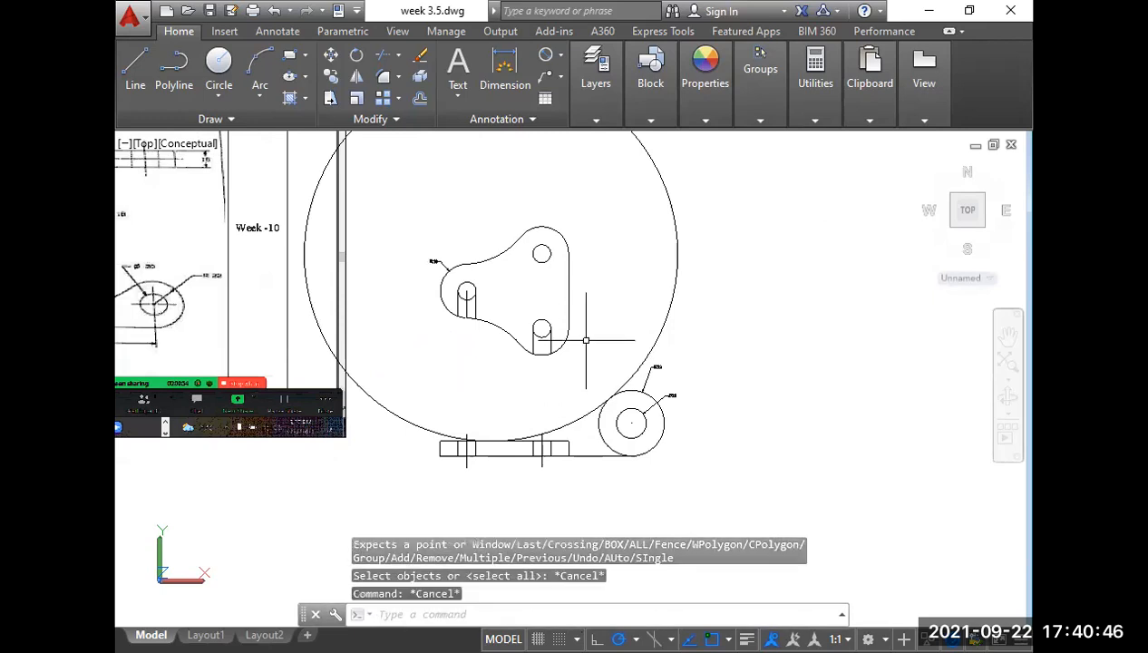
# Trim the large tangent circle back to the arc joining the base plate and the boss, and erase the leftover piece.
pyautogui.write('tr')
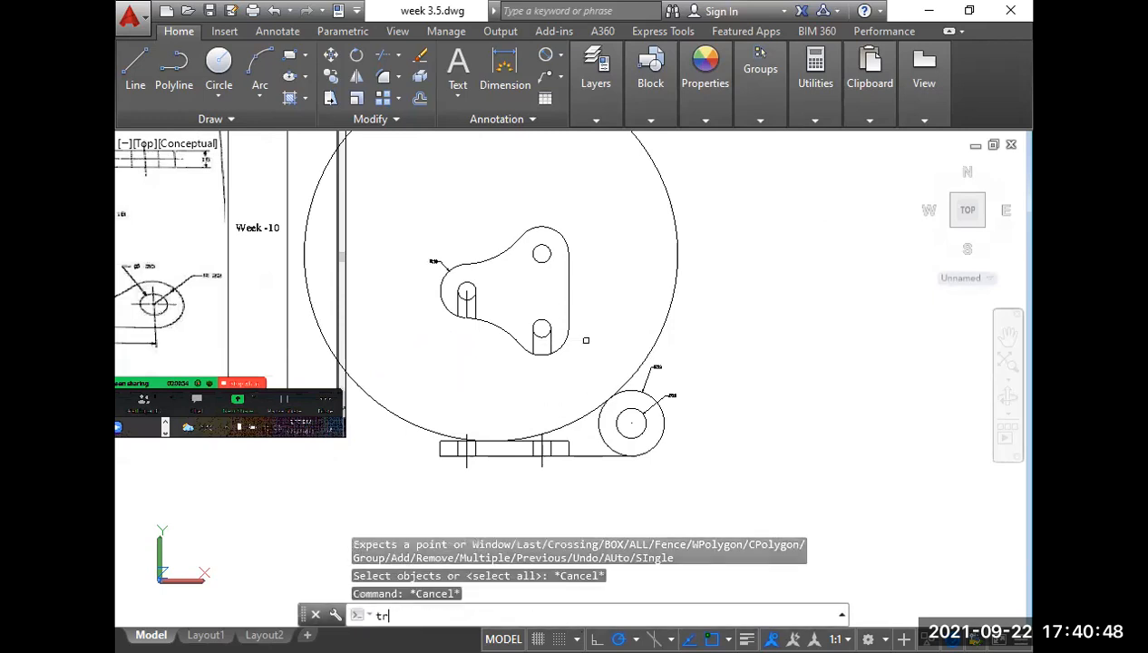
pyautogui.press('Return')
pyautogui.press('Return')
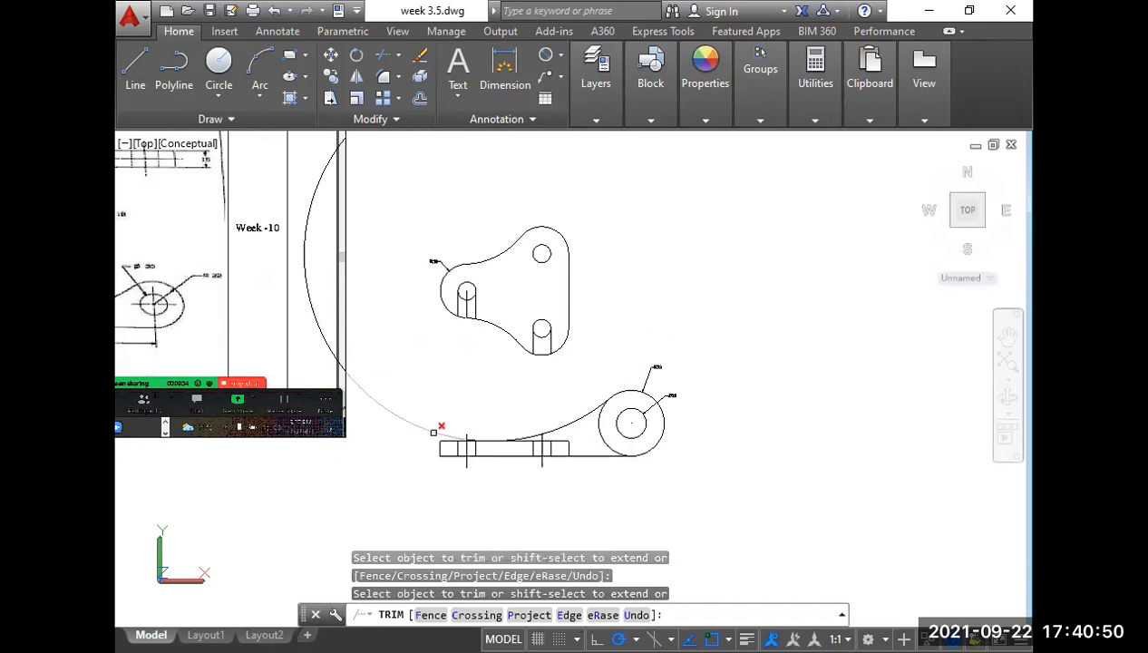
pyautogui.press('Return')
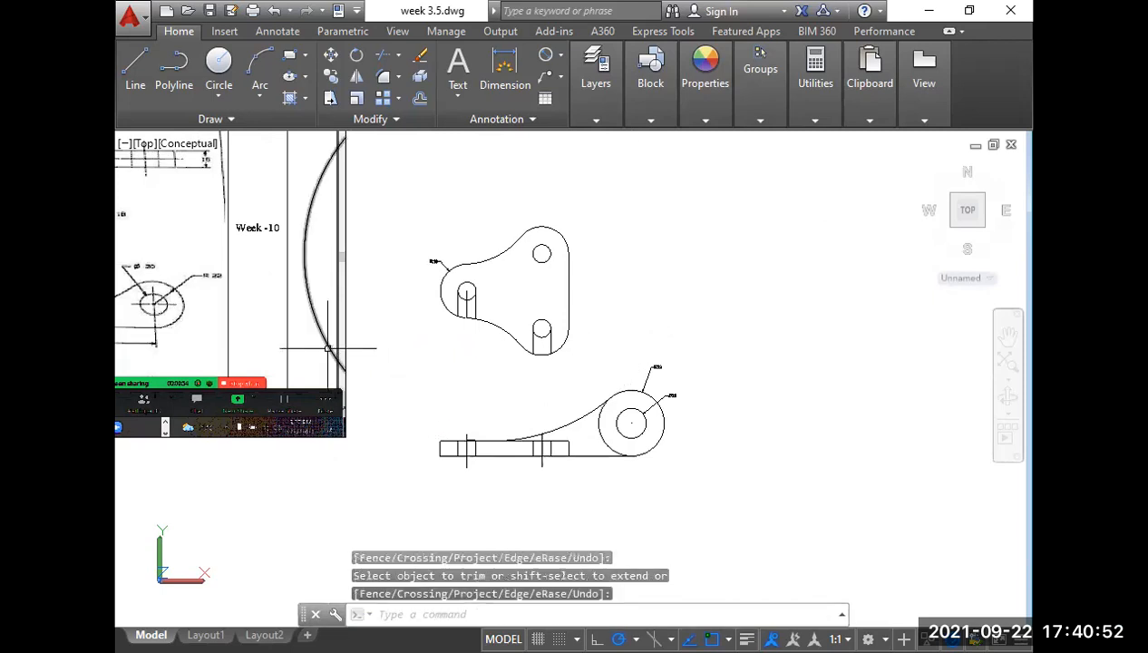
pyautogui.click(327, 347)
pyautogui.press('Delete')
# Trim the end of the large arc that extends left past its tangent point on the base plate's upper edge.
pyautogui.scroll(3, 472, 423)
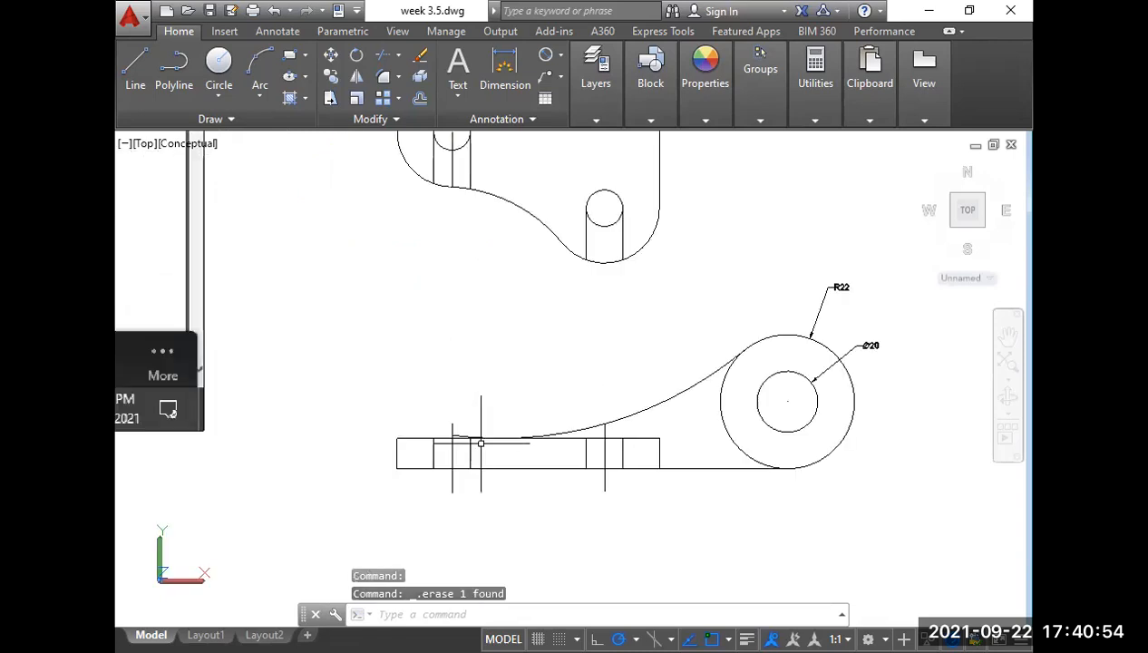
pyautogui.scroll(2, 446, 429)
pyautogui.scroll(3, 446, 430)
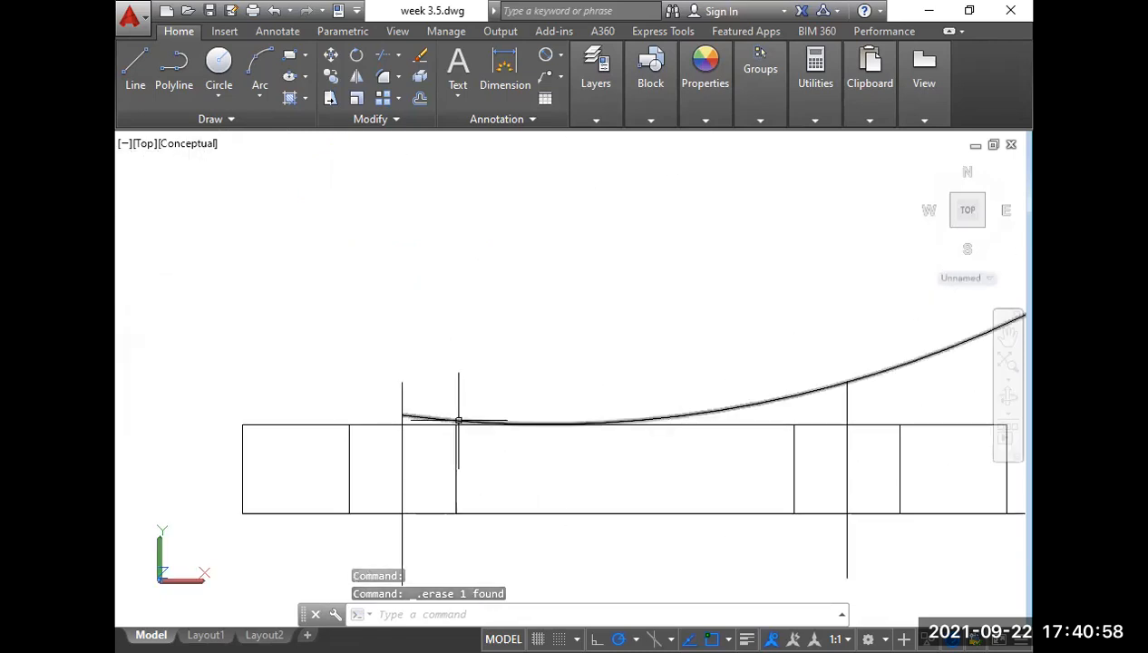
pyautogui.write('tr')
pyautogui.press('Return')
pyautogui.click(438, 418)
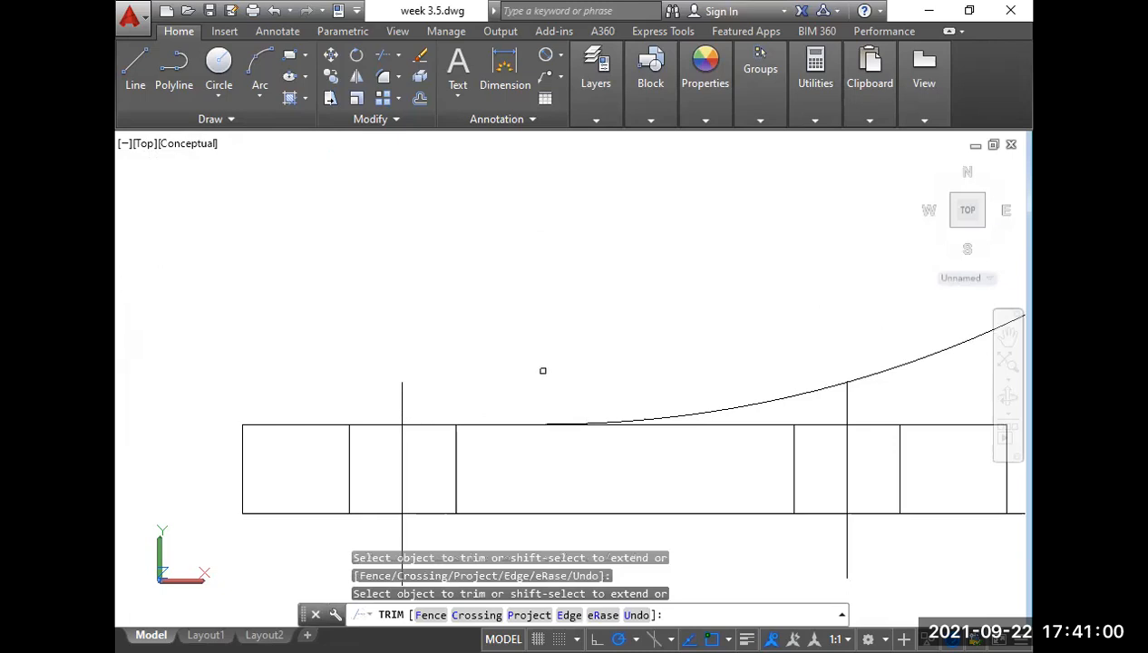
pyautogui.rightClick(556, 359)
# Erase the vertical centre line through the right hole of the base plate in the front view.
pyautogui.click(860, 404)
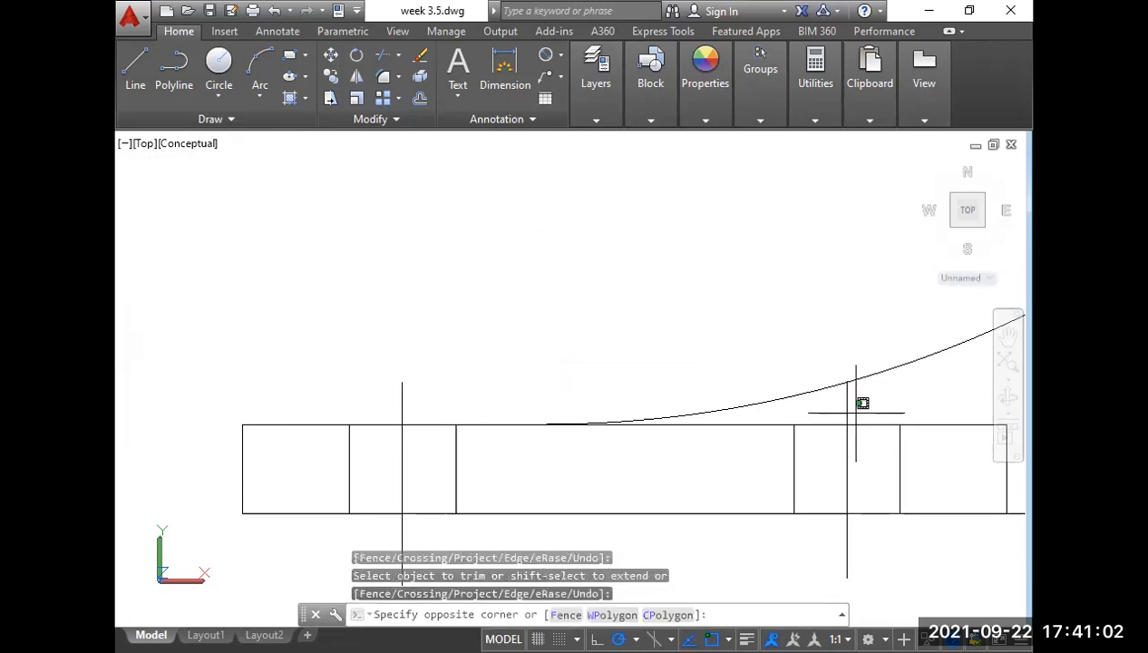
pyautogui.click(836, 408)
pyautogui.press('Delete')
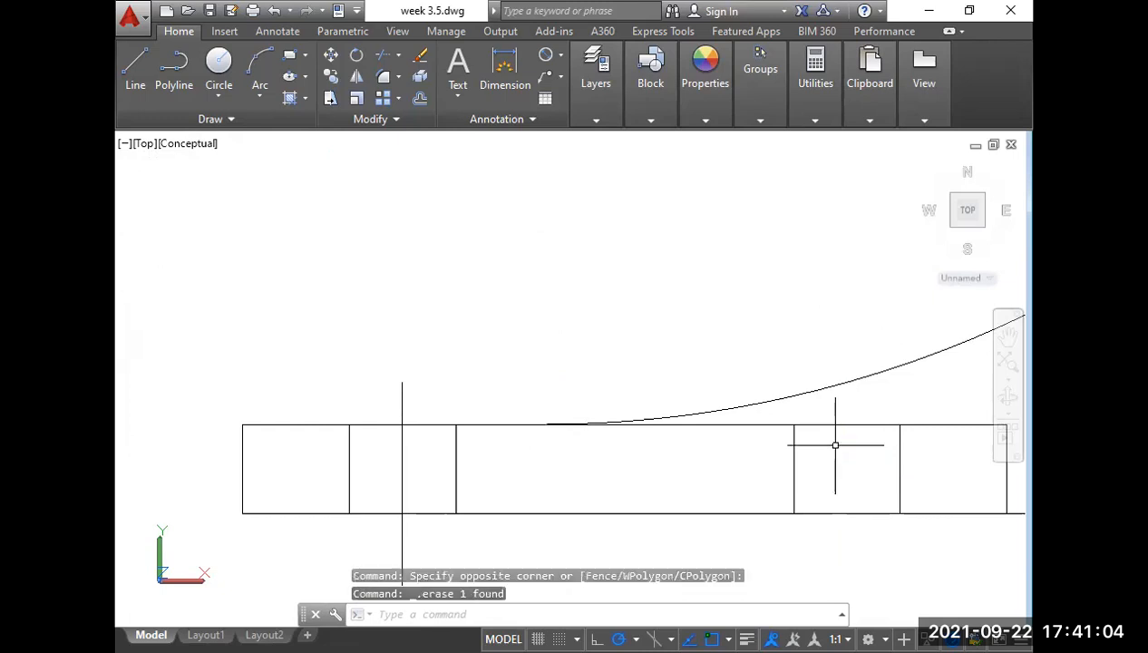
# Erase the two vertical projection lines below the lower-right hole in the top view.
pyautogui.scroll(-2, 832, 443)
pyautogui.scroll(-1, 701, 451)
pyautogui.moveTo(701, 451); pyautogui.dragTo(633, 430, button='middle')
pyautogui.scroll(-2, 730, 387)
pyautogui.scroll(-3, 731, 387)
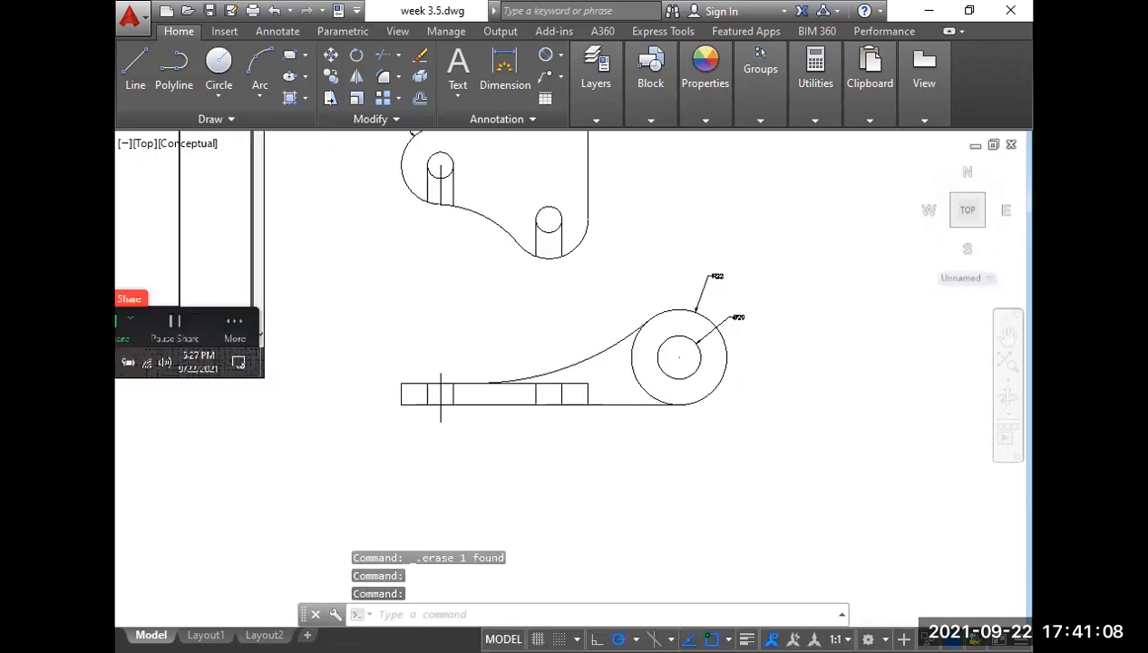
pyautogui.moveTo(346, 351); pyautogui.dragTo(429, 361, button='middle')
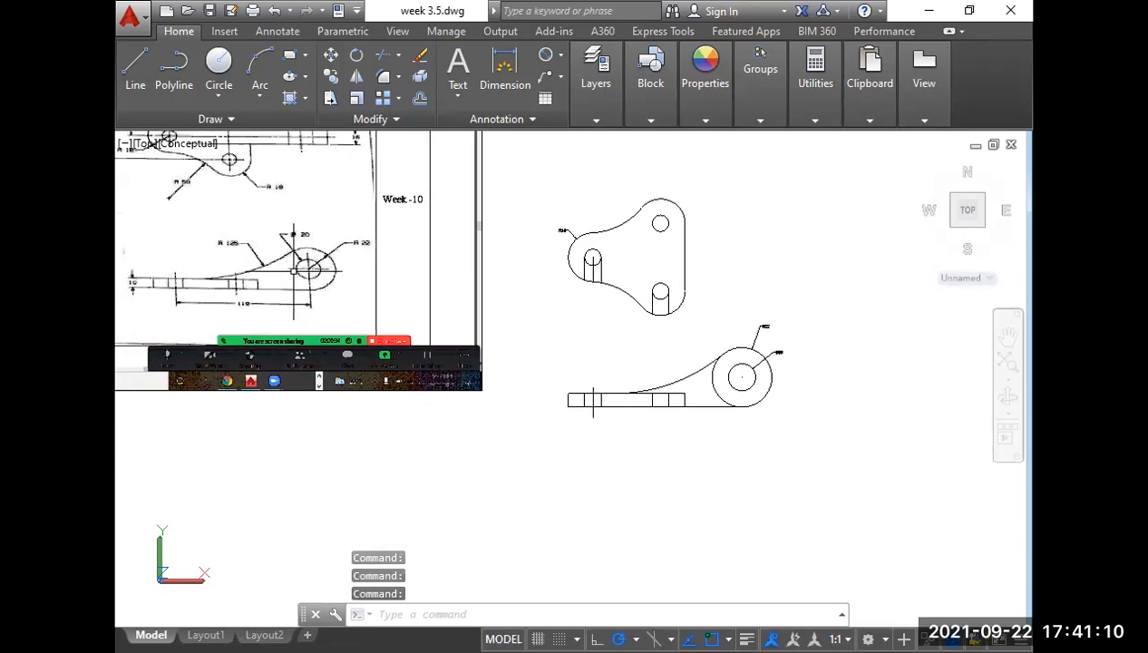
pyautogui.scroll(3, 643, 356)
pyautogui.moveTo(643, 356); pyautogui.dragTo(632, 428, button='middle')
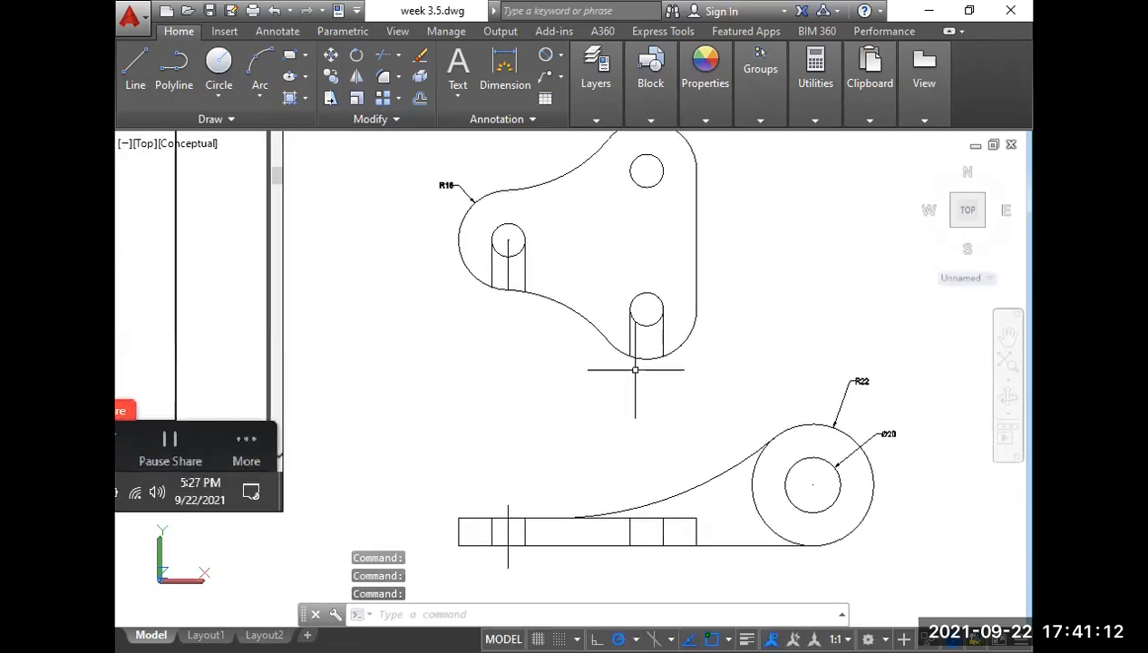
pyautogui.click(673, 337)
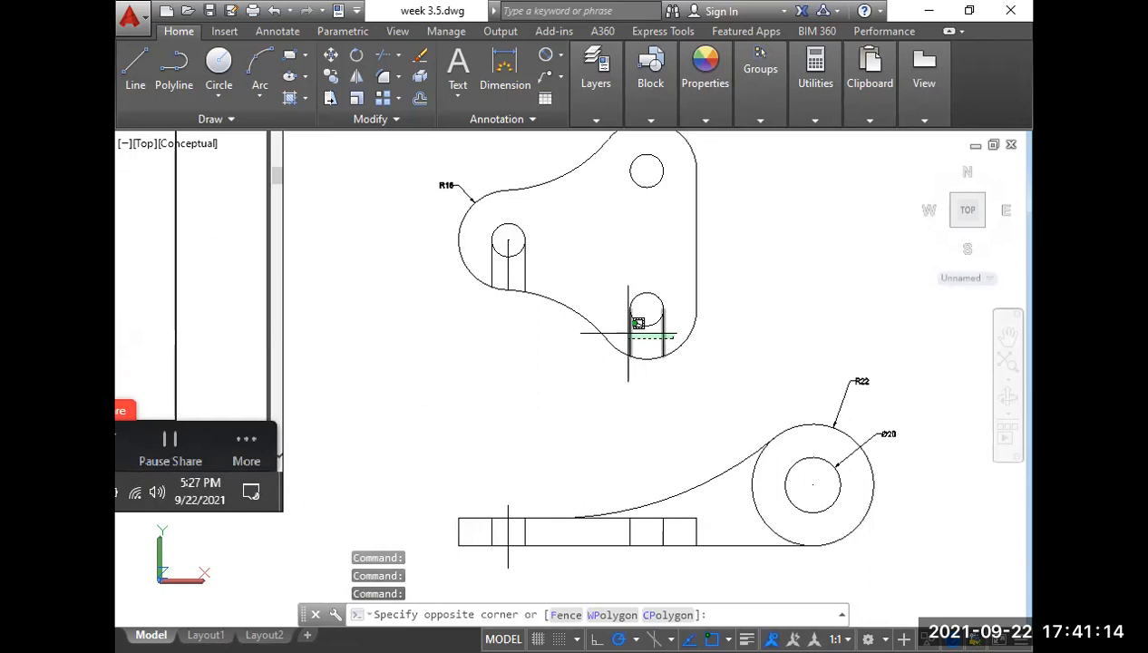
pyautogui.click(635, 331)
pyautogui.press('Delete')
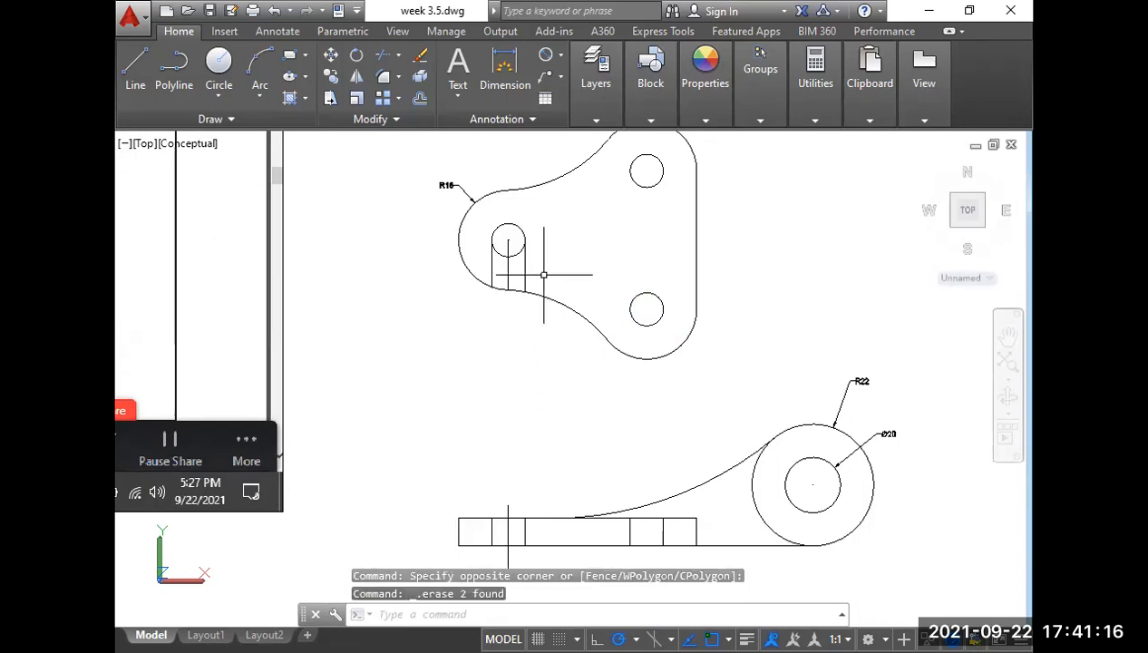
# Erase the three vertical projection lines below the left hole in the top view.
pyautogui.scroll(2, 544, 277)
pyautogui.click(533, 274)
pyautogui.click(454, 259)
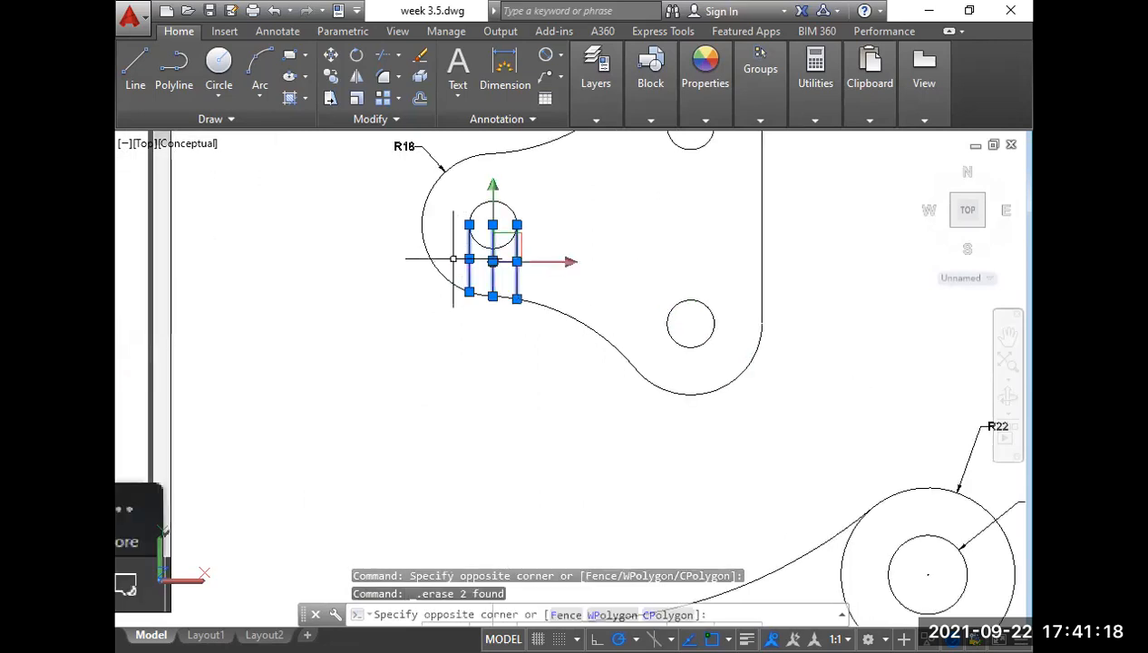
pyautogui.press('Delete')
# Trim away the inner left part of the R22 circle between the large arc and the bottom line in the front view.
pyautogui.scroll(-3, 546, 379)
pyautogui.moveTo(513, 382); pyautogui.dragTo(538, 356, button='middle')
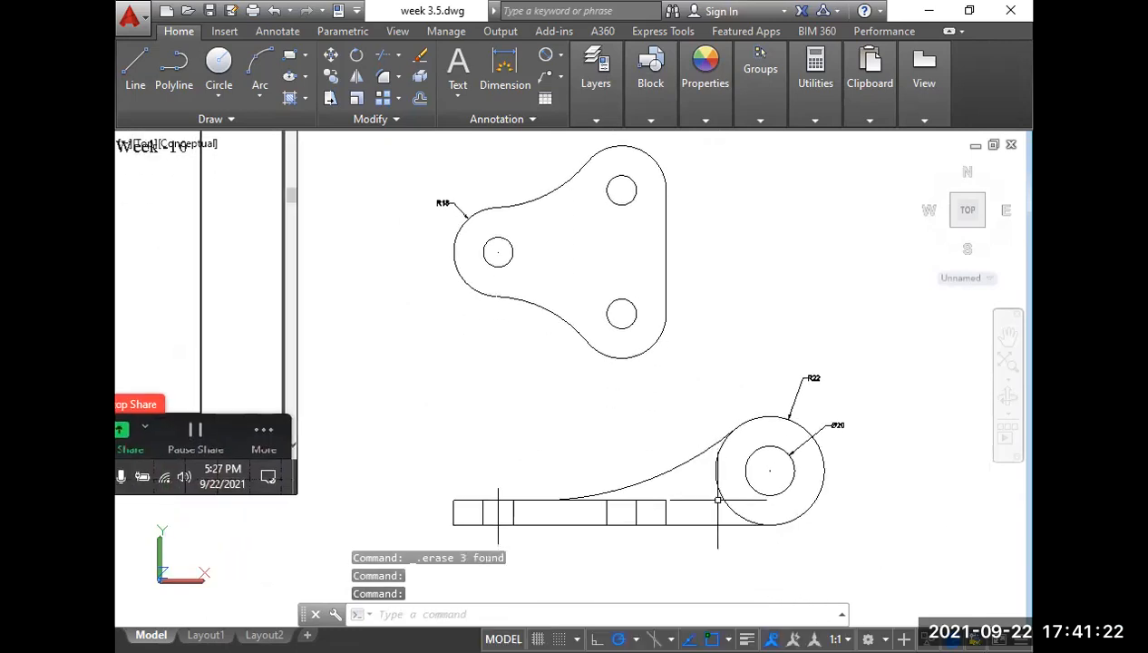
pyautogui.write('tr')
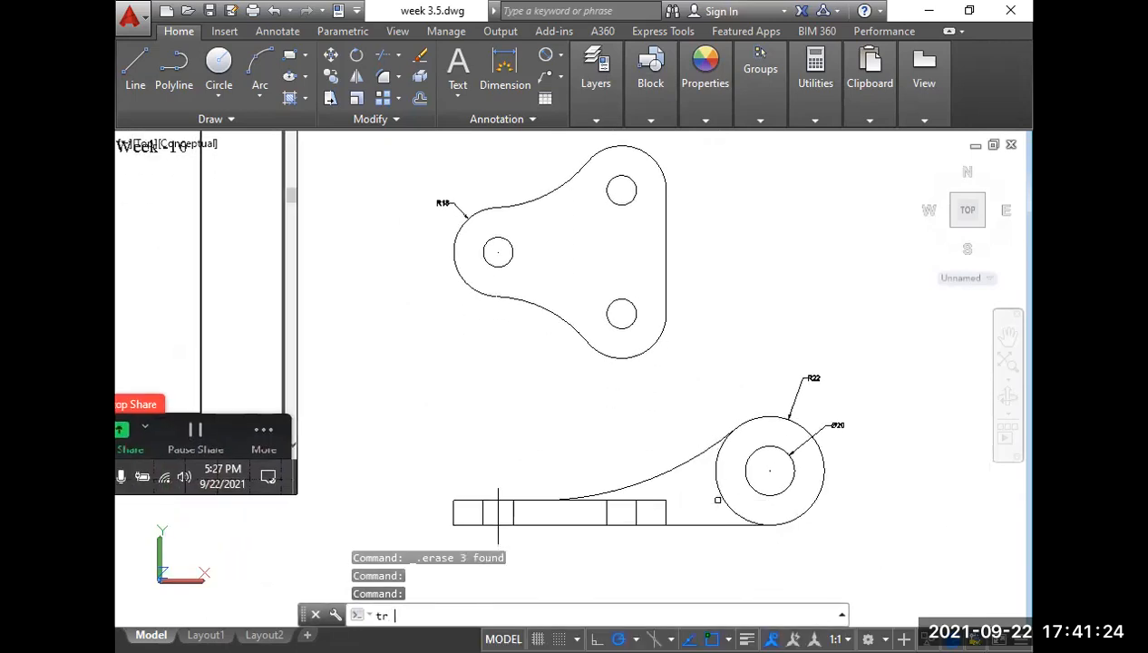
pyautogui.press('Return')
pyautogui.press('Return')
pyautogui.rightClick(723, 503)
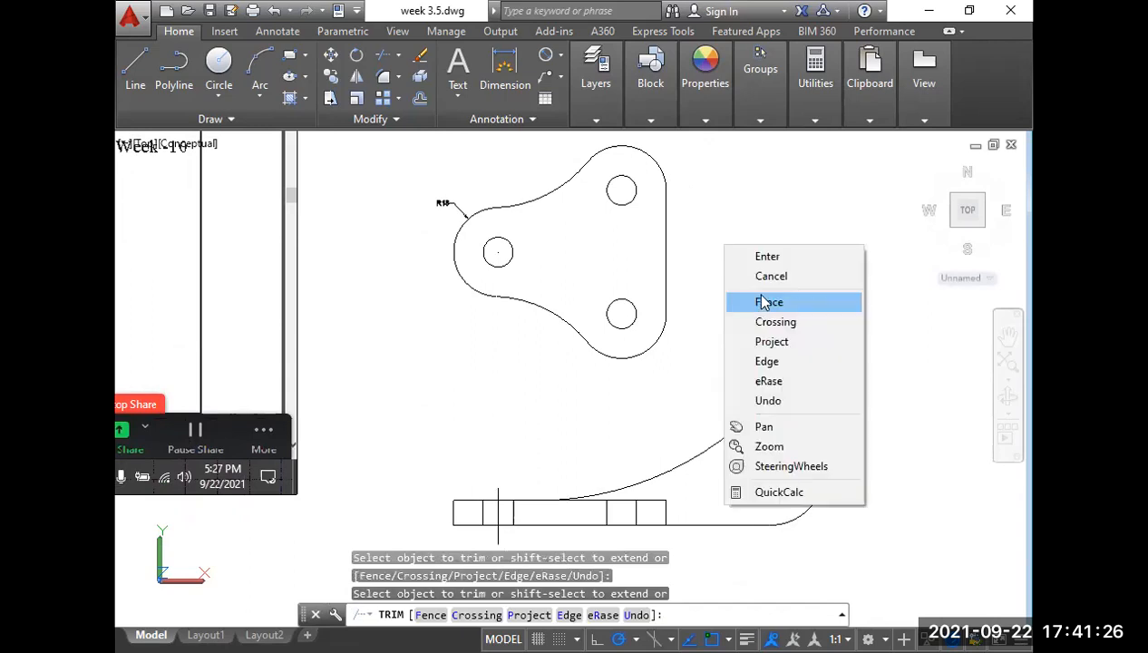
pyautogui.click(761, 256)
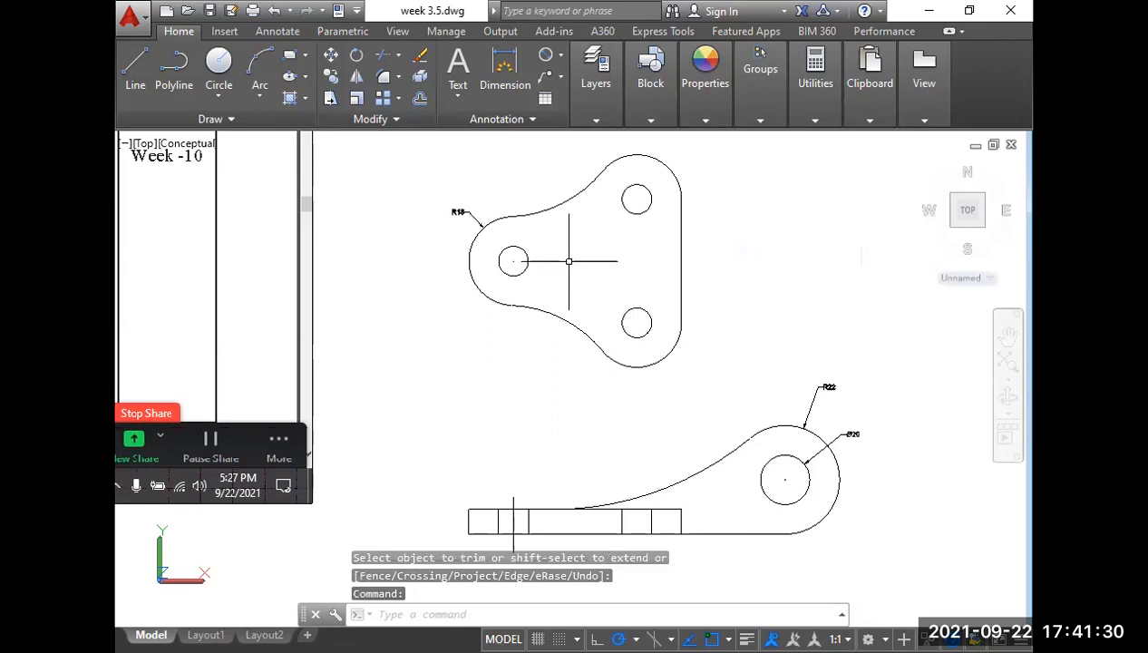
# Draw a vertical projection line from the large arc's tangent point on the base plate's upper edge in the front view up into the top view.
pyautogui.scroll(-2, 767, 257)
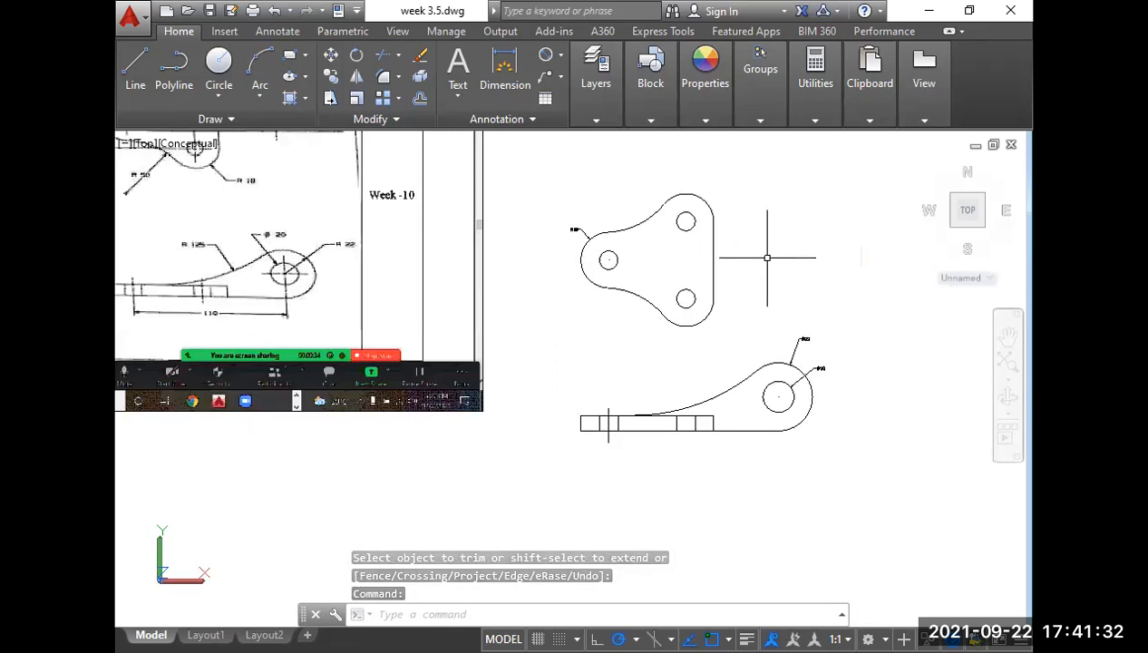
pyautogui.moveTo(431, 282); pyautogui.dragTo(585, 411, button='middle')
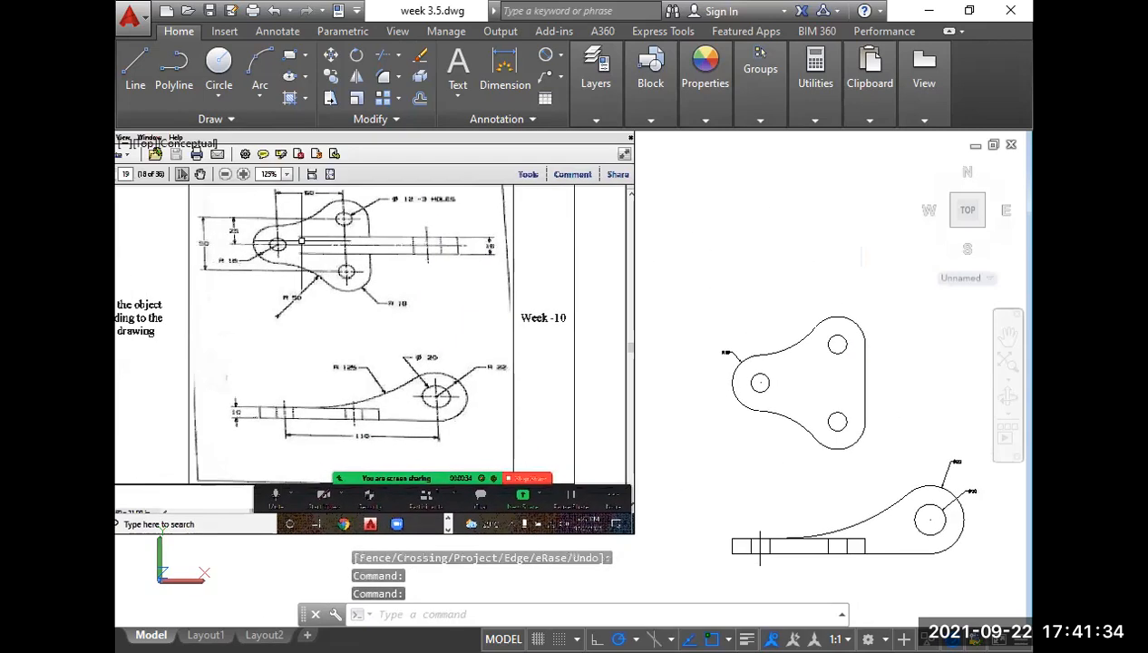
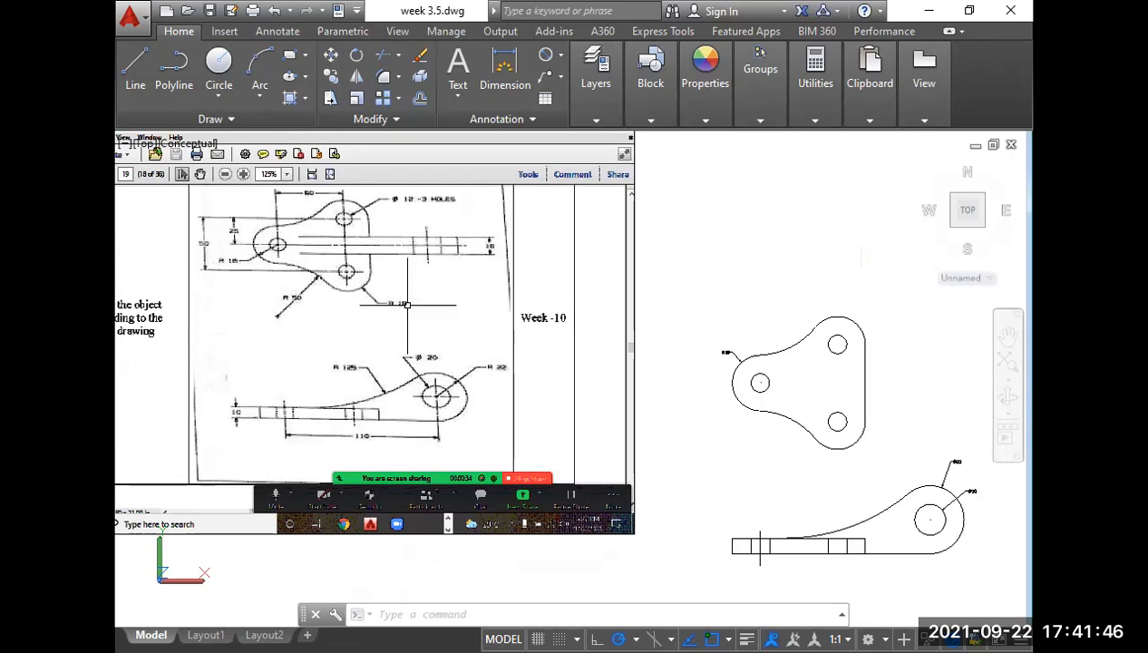
pyautogui.moveTo(716, 462); pyautogui.dragTo(499, 404, button='middle')
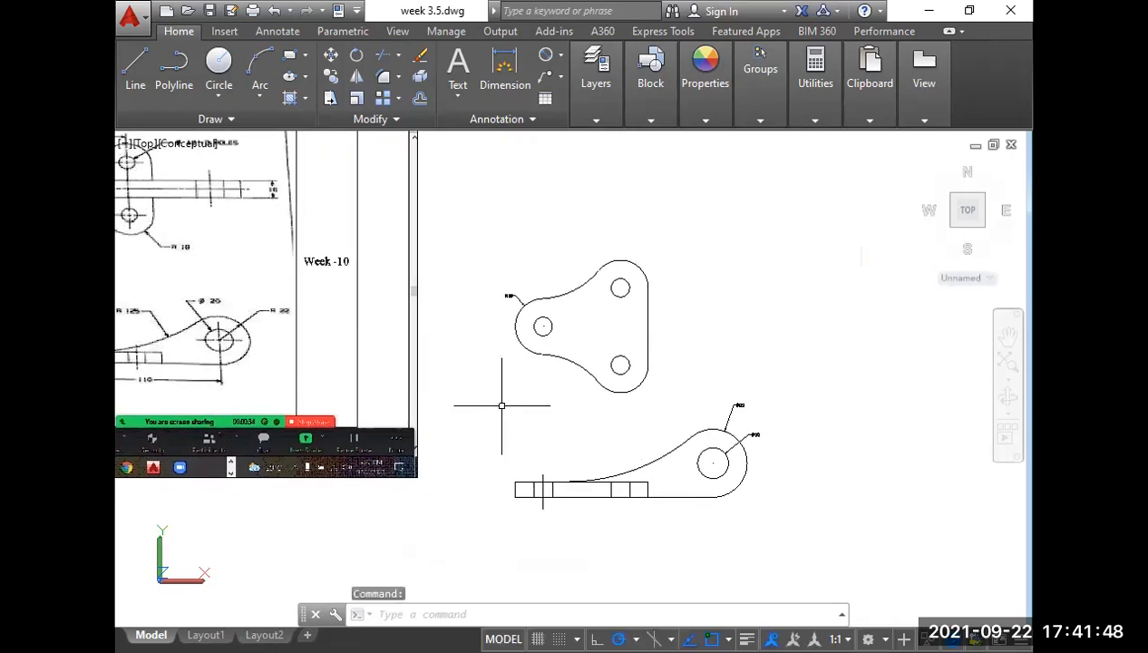
pyautogui.scroll(2, 515, 436)
pyautogui.moveTo(522, 447); pyautogui.dragTo(491, 437, button='middle')
pyautogui.scroll(2, 585, 506)
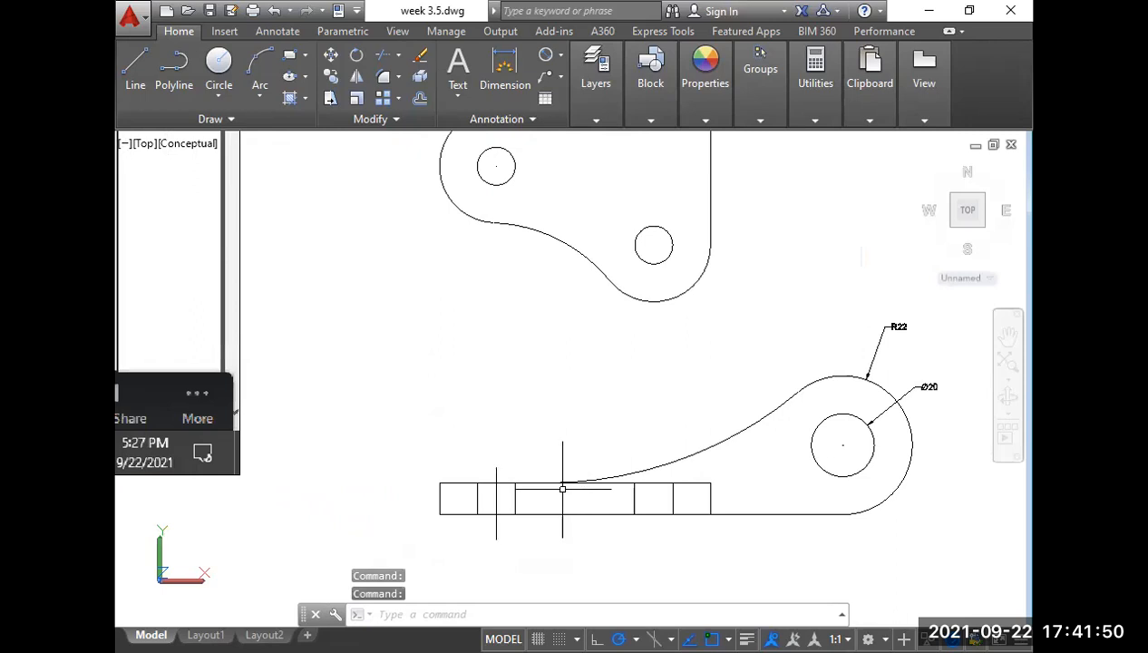
pyautogui.write('l')
pyautogui.press('Return')
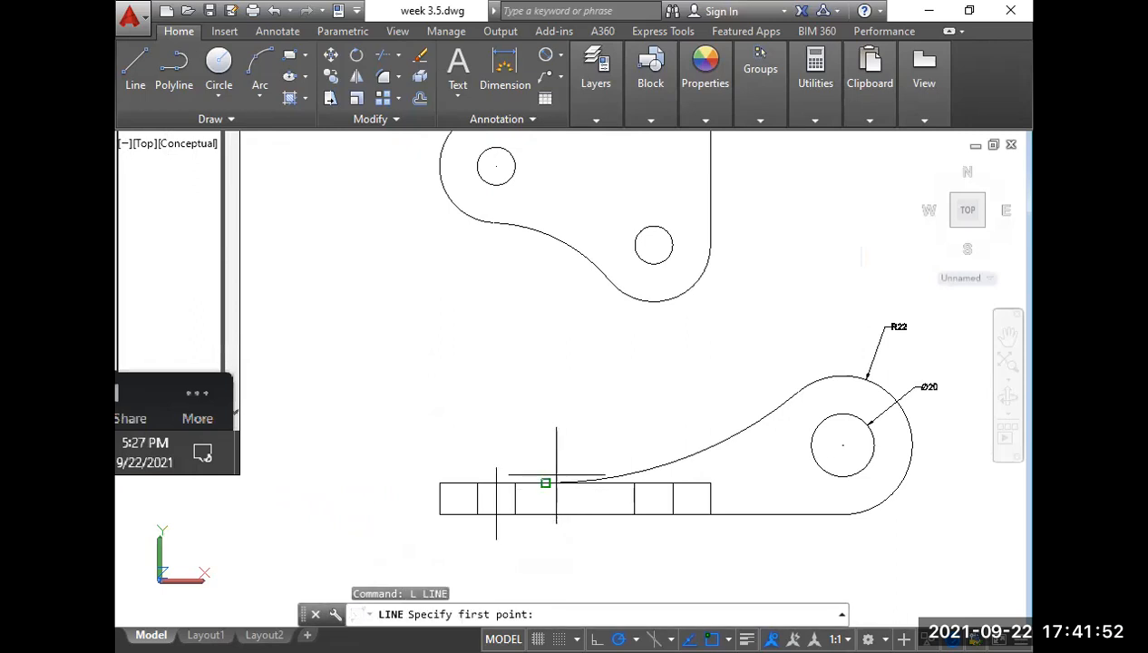
pyautogui.scroll(3, 557, 485)
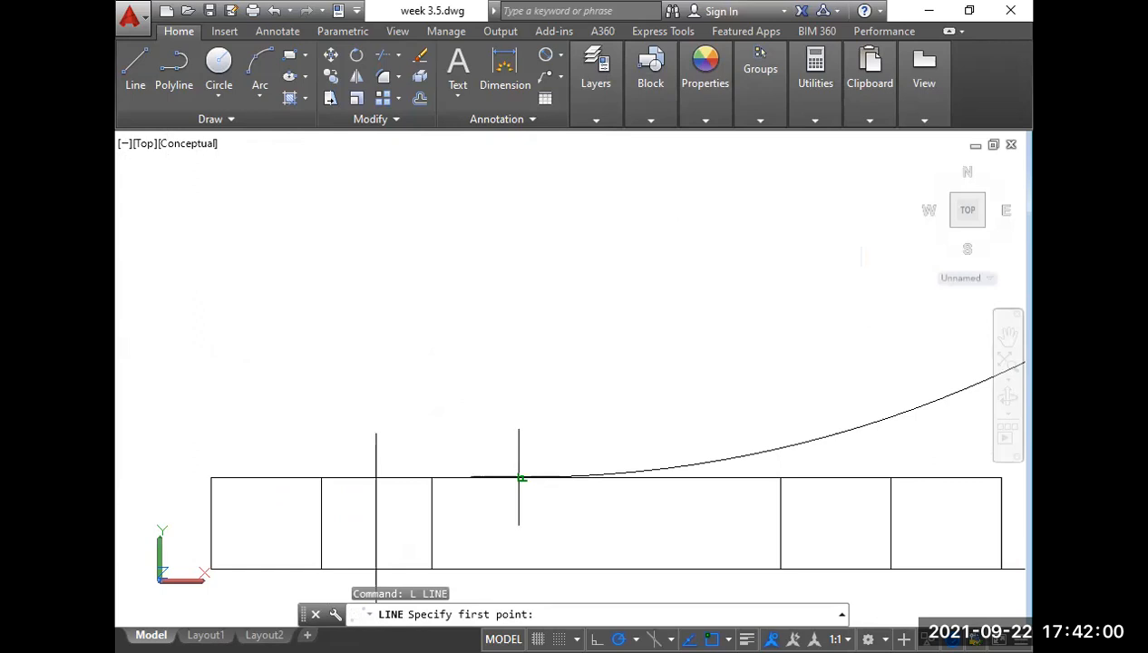
pyautogui.click(520, 477)
pyautogui.scroll(2, 527, 191)
pyautogui.click(527, 191)
pyautogui.press('Return')
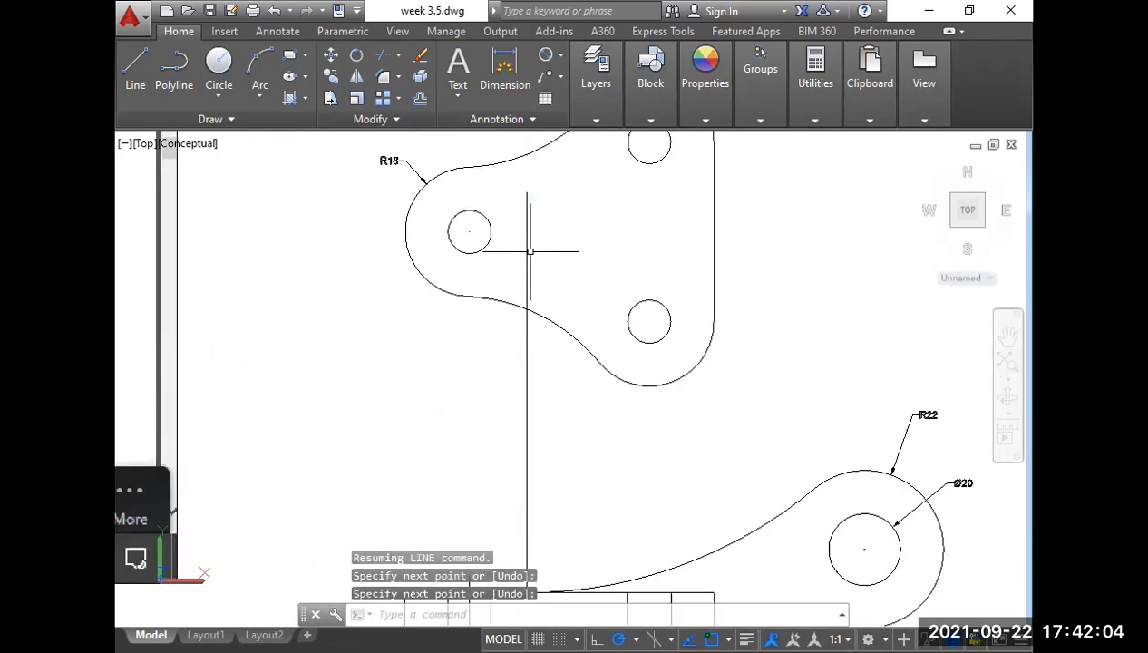
# Draw a horizontal centre line from the left hole's centre in the top view to well past the plate's right edge.
pyautogui.write('l')
pyautogui.press('Return')
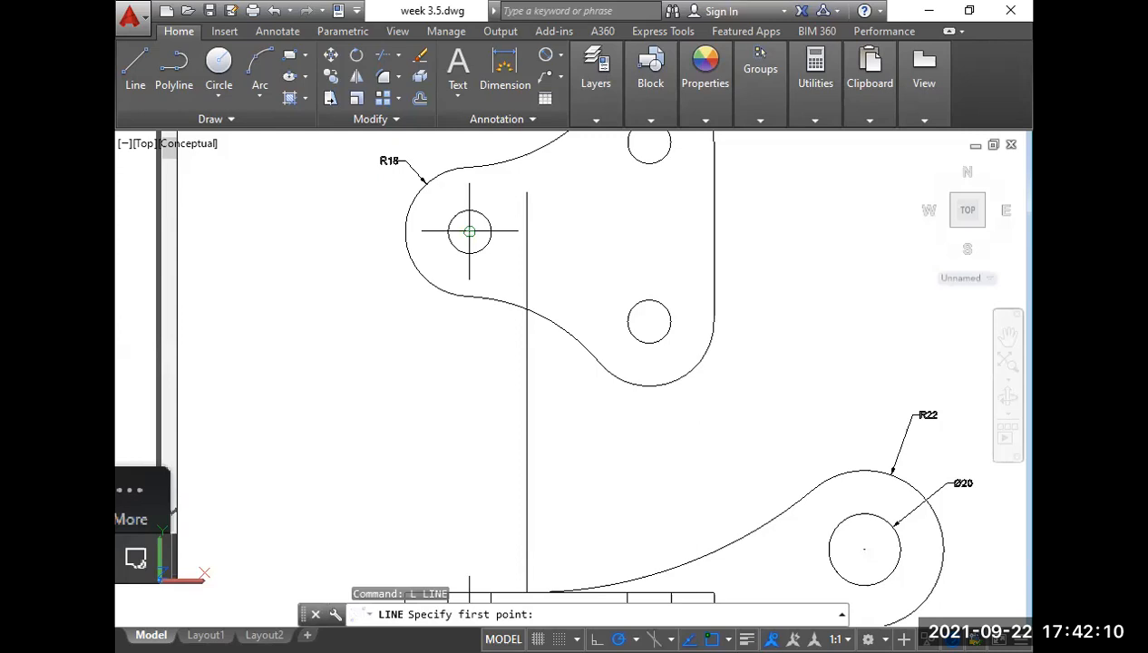
pyautogui.click(469, 231)
pyautogui.scroll(-4, 702, 360)
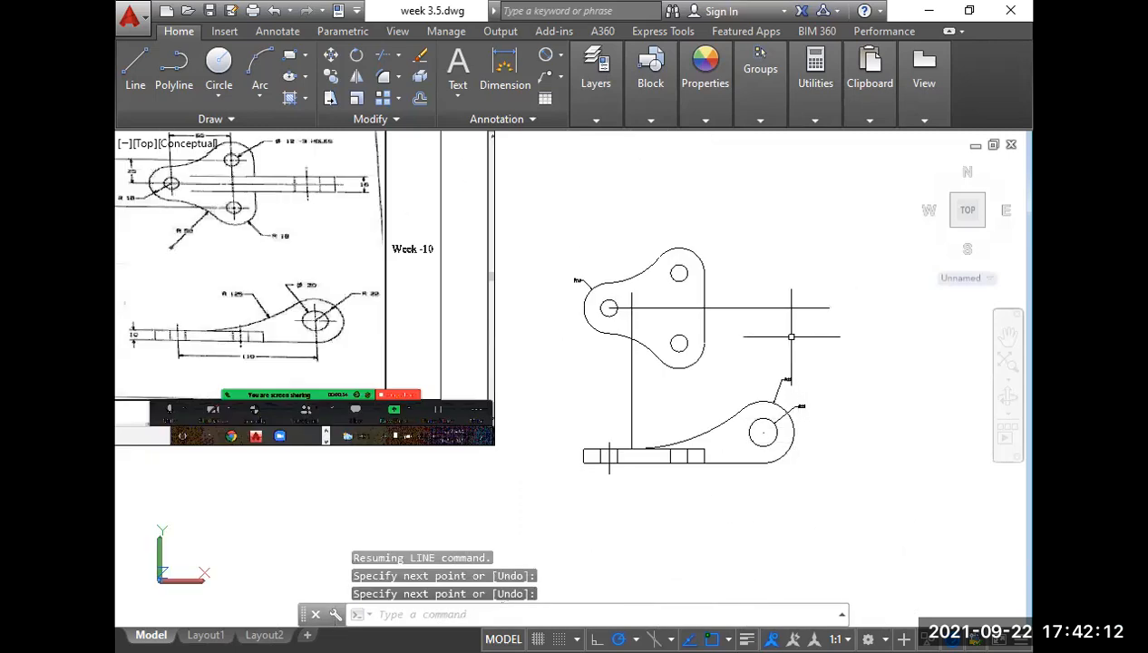
pyautogui.scroll(3, 776, 311)
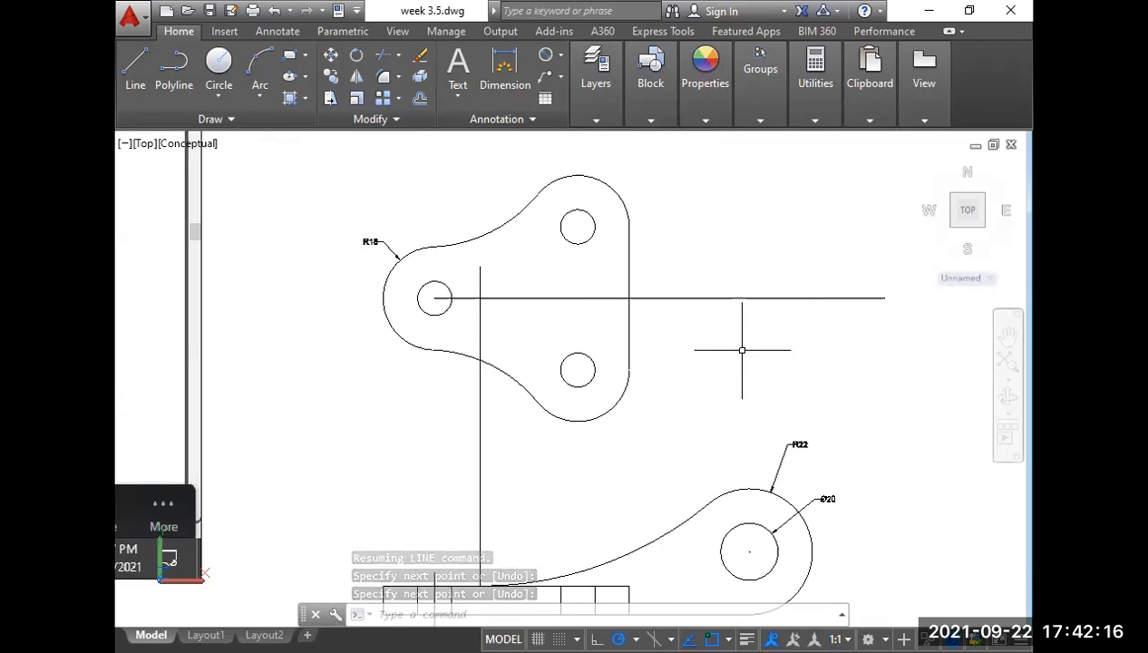
pyautogui.press('Escape')
# Draw a vertical projection line from the right quadrant of the R22 arc up to the top view's horizontal centre line.
pyautogui.write('l')
pyautogui.press('Return')
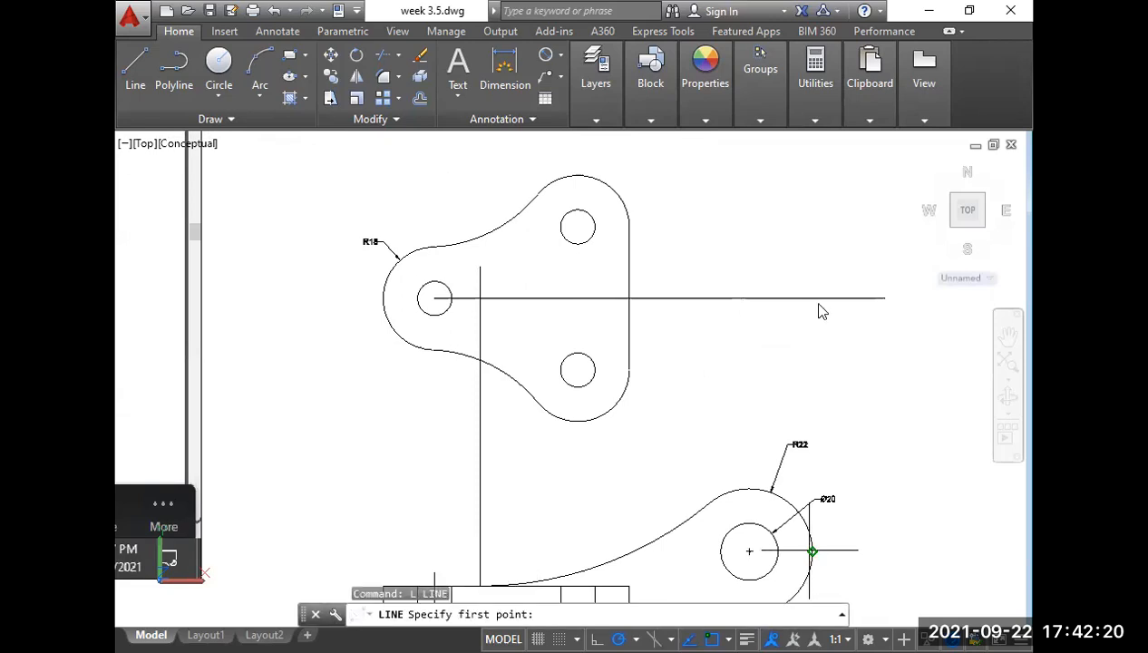
pyautogui.click(811, 550)
pyautogui.click(812, 298)
pyautogui.press('Return')
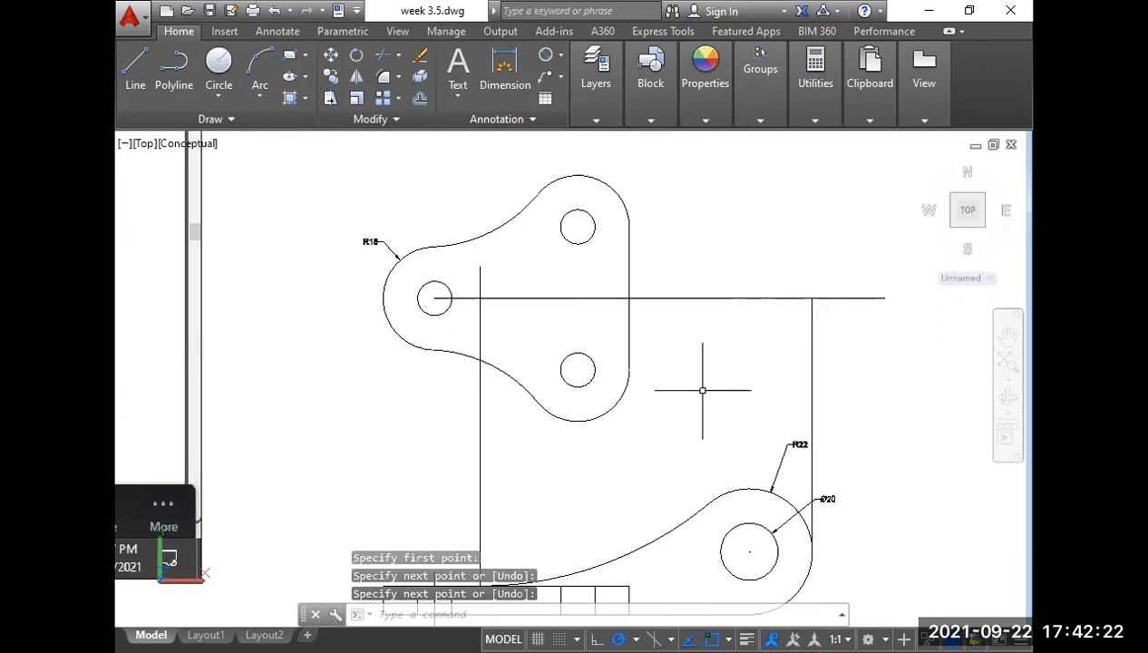
# Trim the horizontal centre line to the two vertical projection lines and cut off the left projection line's overhang above it.
pyautogui.write('tr')
pyautogui.press('Return')
pyautogui.press('Return')
pyautogui.click(862, 281)
pyautogui.click(839, 317)
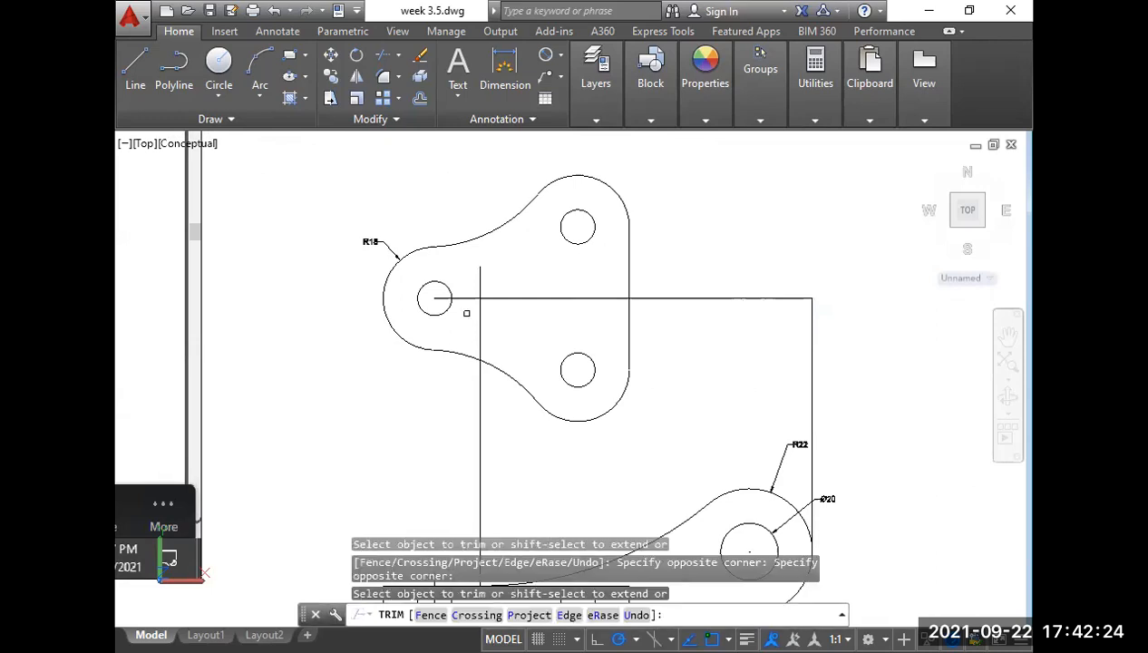
pyautogui.click(464, 312)
pyautogui.click(491, 284)
pyautogui.click(462, 280)
# Erase both vertical projection lines, the leftover line stub in the top view's left hole and the R18 dimension.
pyautogui.click(494, 340)
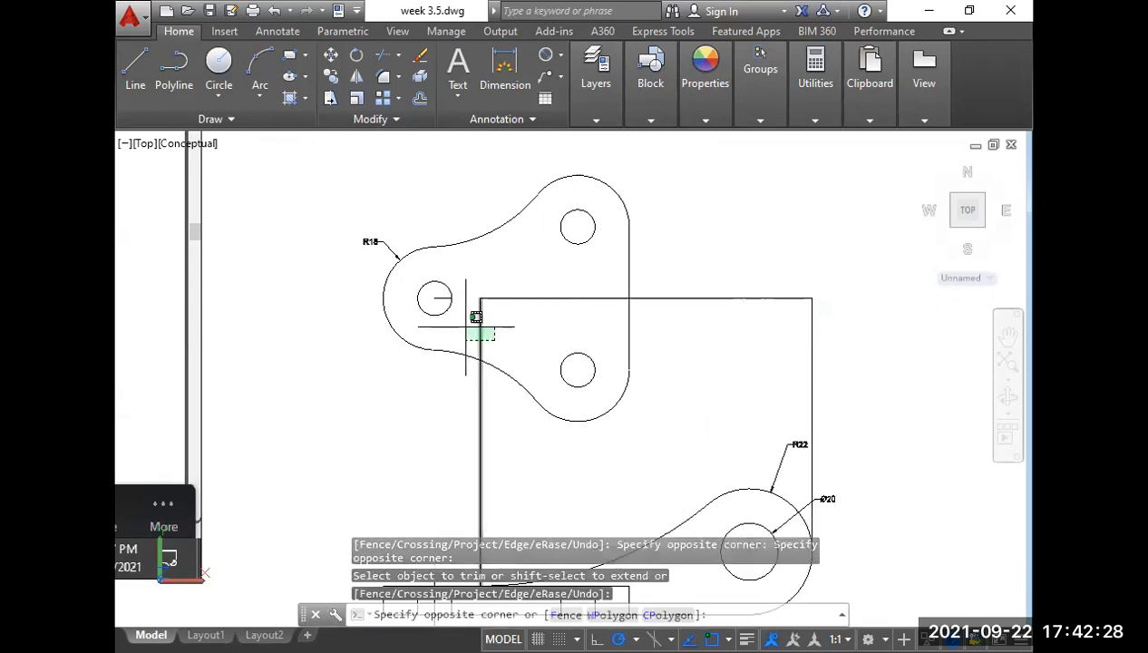
pyautogui.click(465, 327)
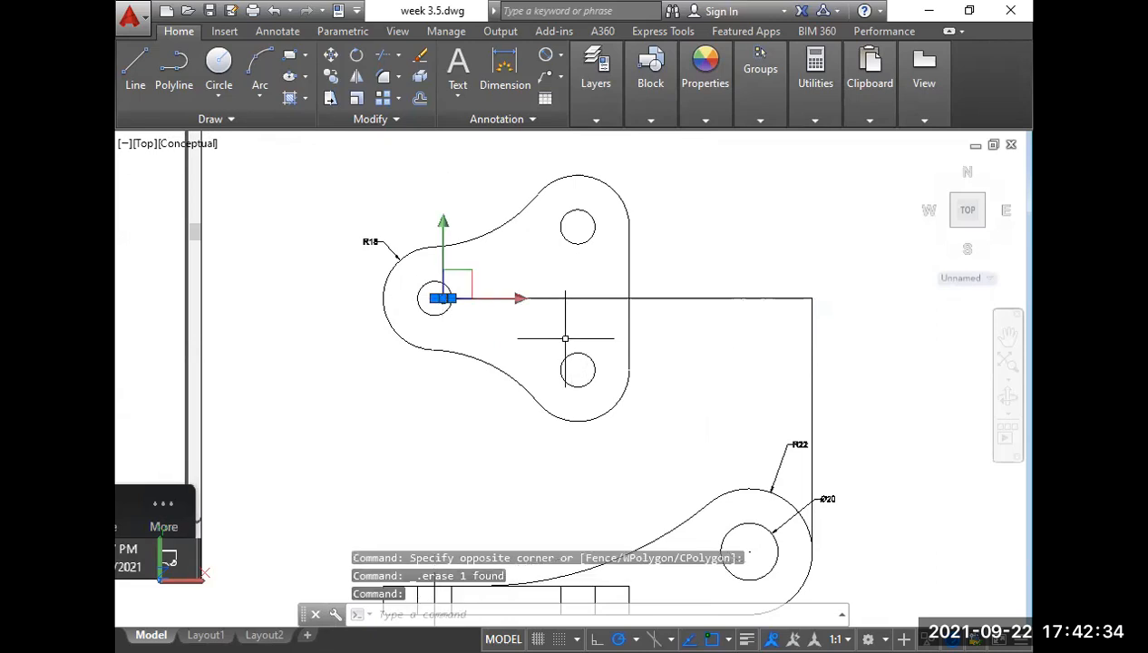
pyautogui.press('Escape')
pyautogui.press('Escape')
pyautogui.click(436, 297)
pyautogui.click(435, 298)
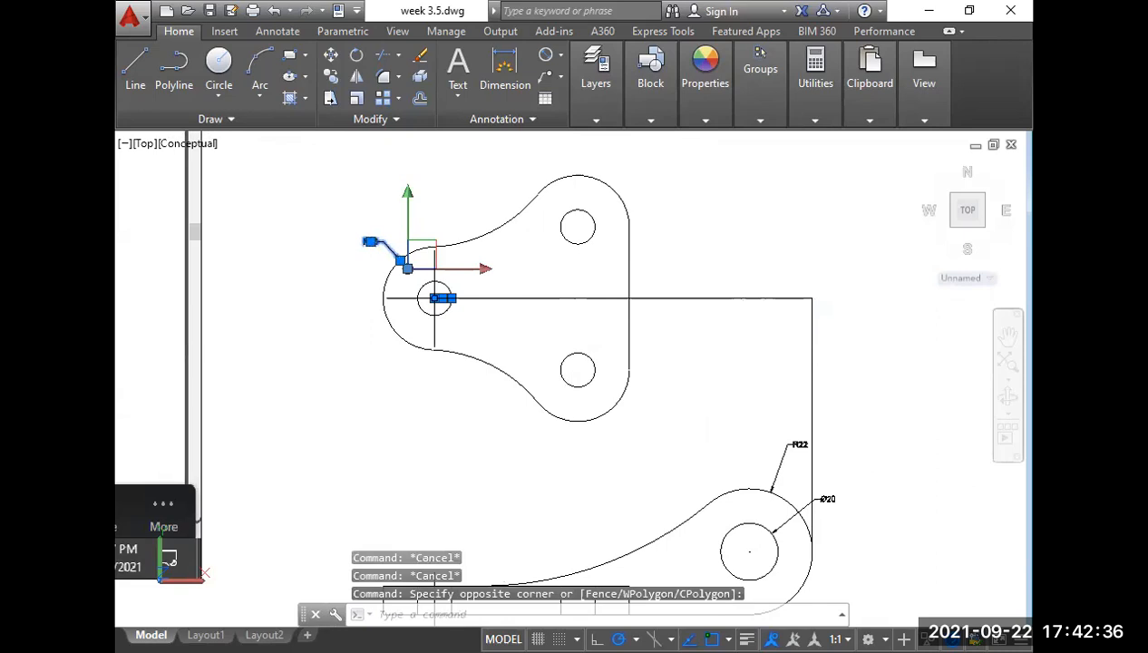
pyautogui.press('Delete')
pyautogui.click(811, 424)
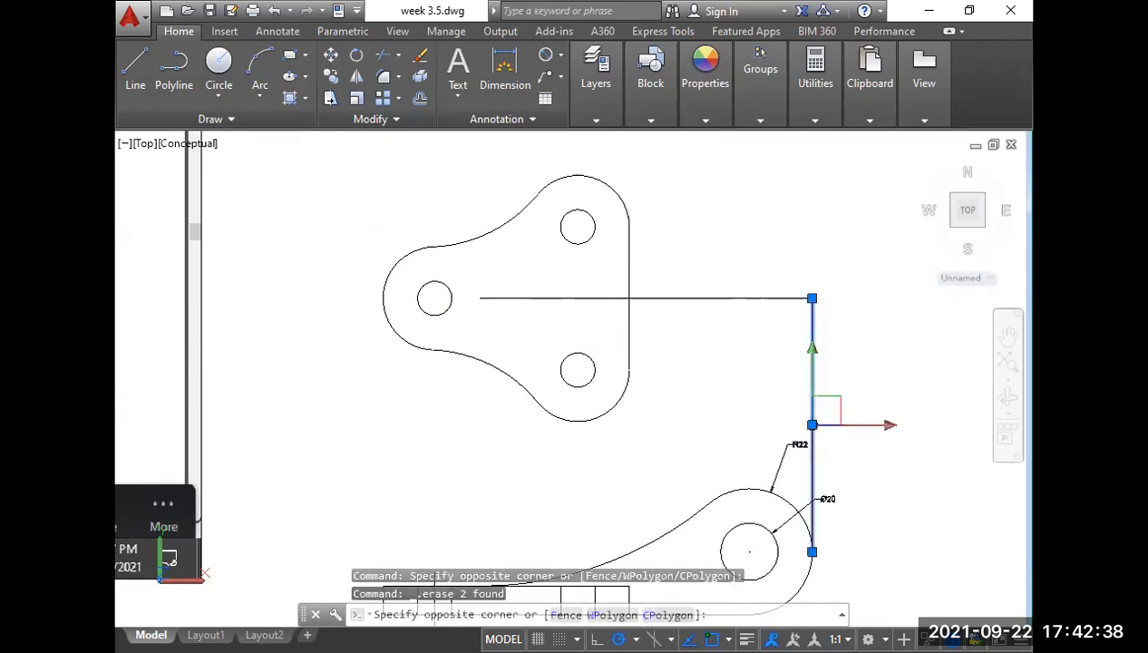
pyautogui.press('Delete')
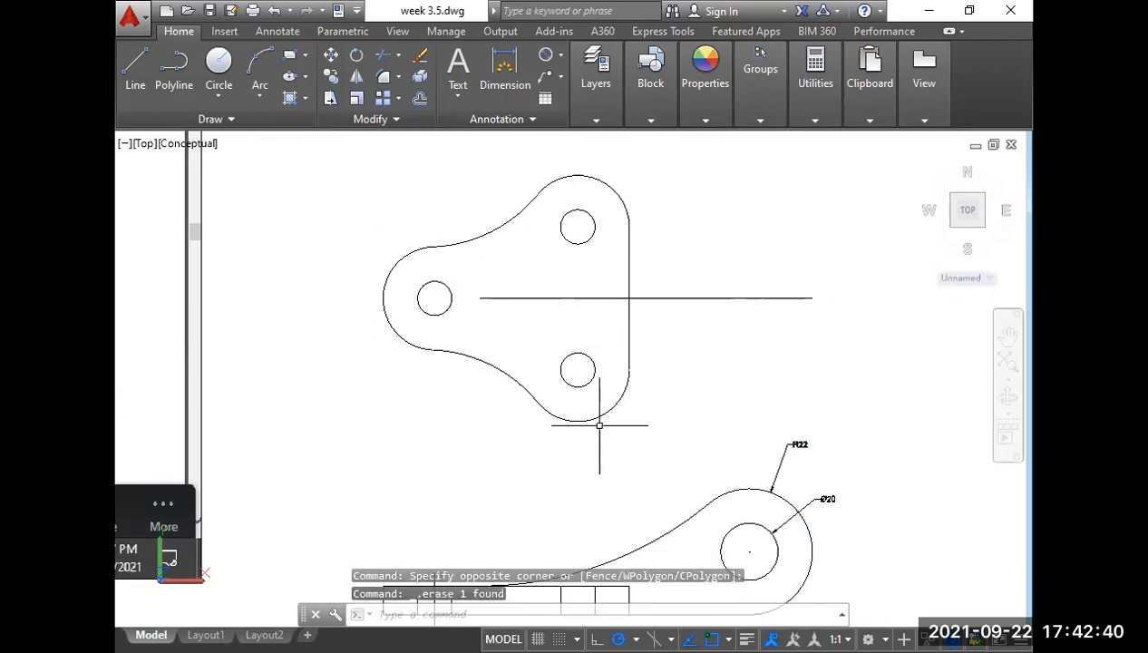
# Offset the top view's horizontal centre line by 8 to both sides to form the rib's edges, following the reference drawing.
pyautogui.write('O')
pyautogui.press('Return')
pyautogui.scroll(-2, 599, 425)
pyautogui.moveTo(456, 435); pyautogui.dragTo(701, 470, button='middle')
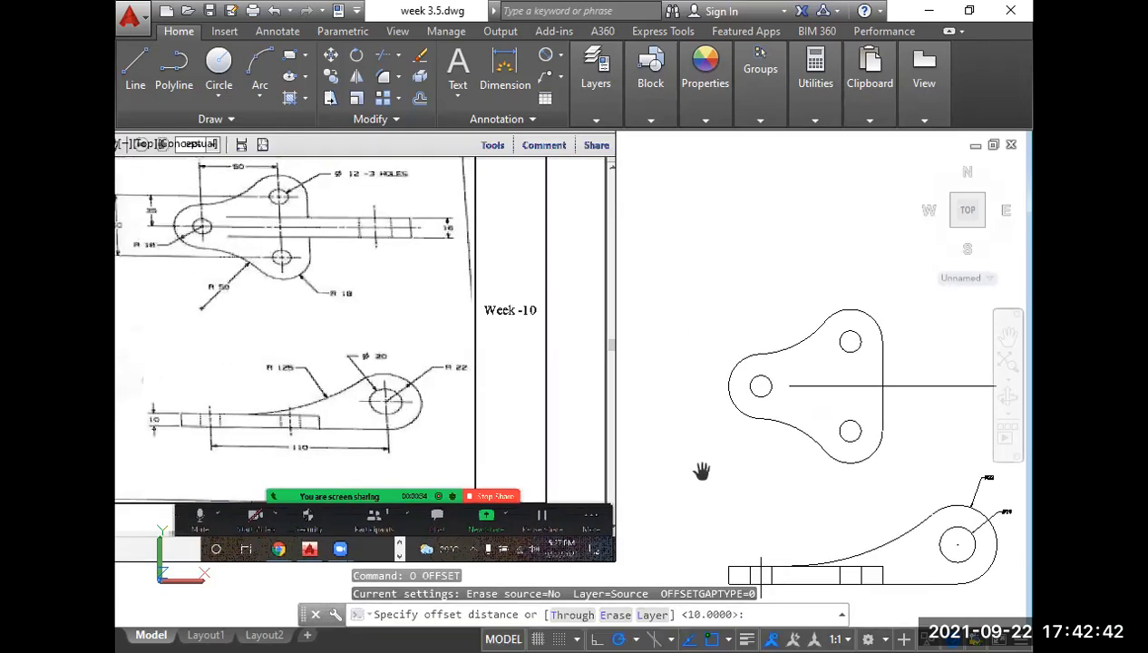
pyautogui.scroll(2, 440, 231)
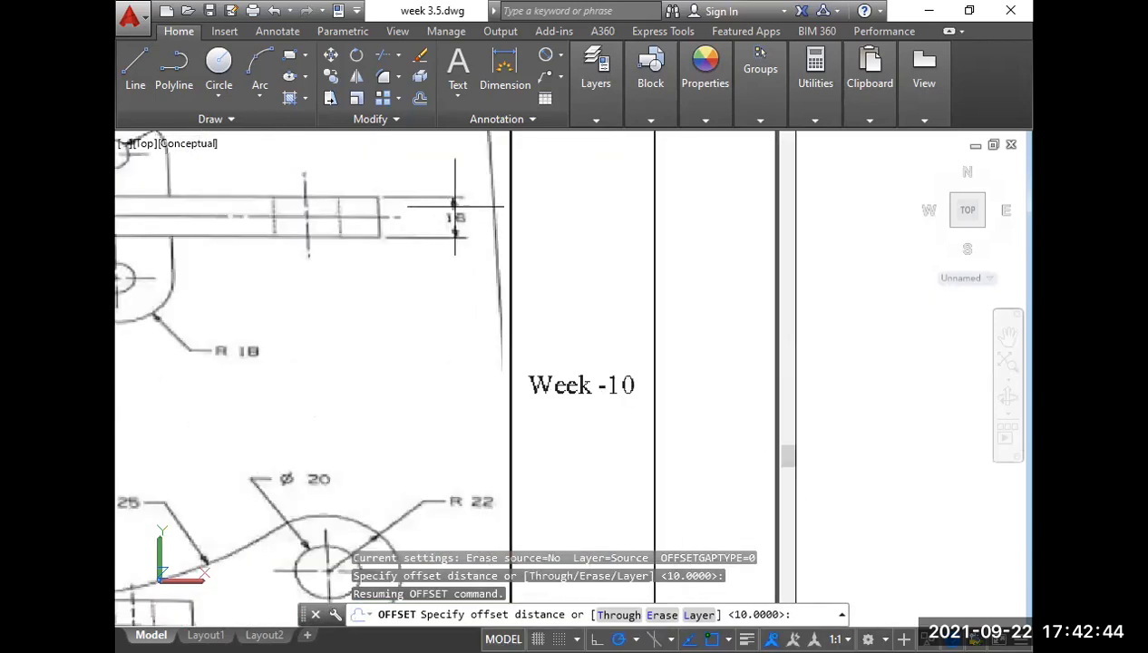
pyautogui.moveTo(304, 231)
pyautogui.mouseDown(button='middle')
pyautogui.moveTo(305, 246)
pyautogui.moveTo(538, 307)
pyautogui.mouseUp(button='middle')
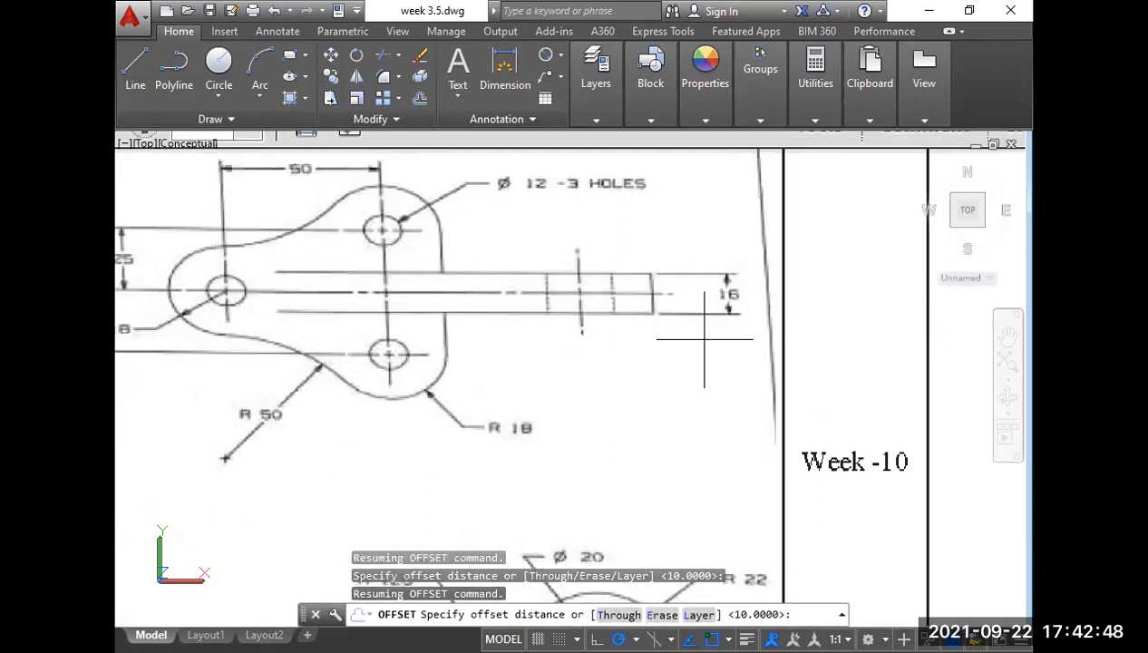
pyautogui.scroll(-4, 705, 342)
pyautogui.moveTo(827, 390); pyautogui.dragTo(336, 370, button='middle')
pyautogui.moveTo(556, 456); pyautogui.dragTo(551, 355, button='middle')
pyautogui.scroll(2, 520, 384)
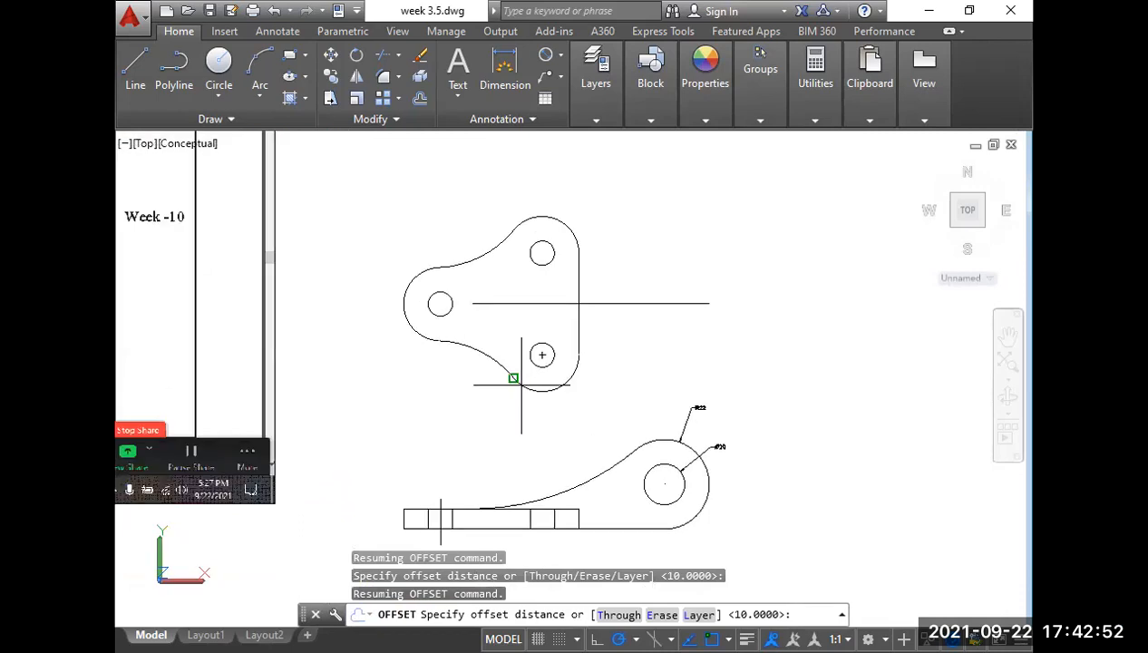
pyautogui.write('o')
pyautogui.press('Return')
pyautogui.write('8')
pyautogui.press('Return')
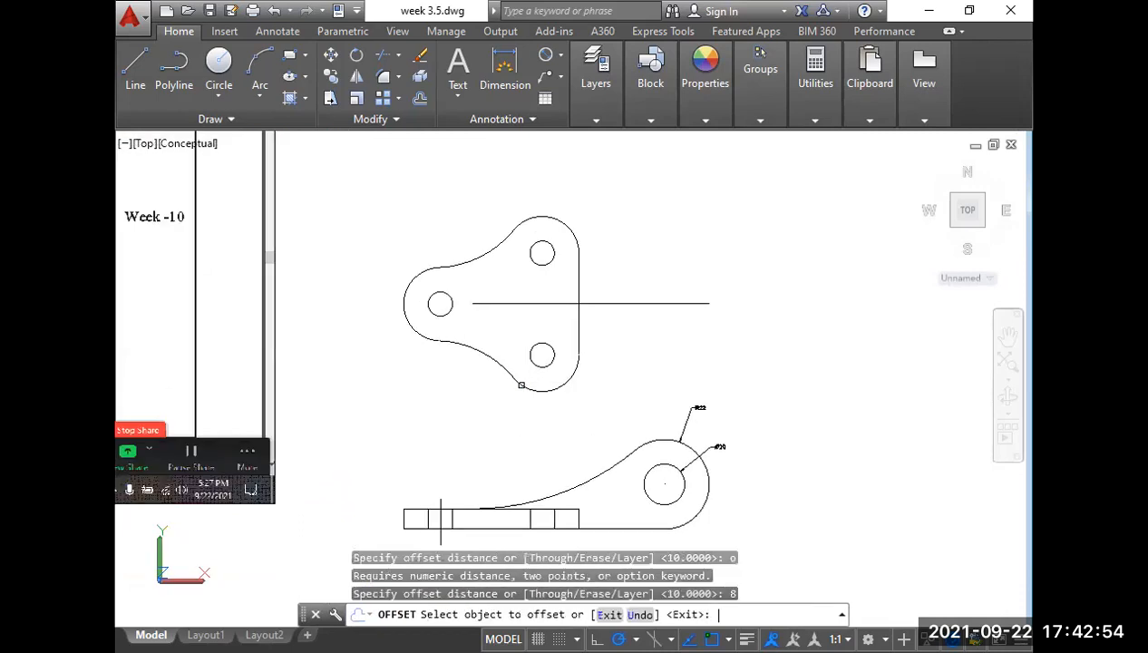
pyautogui.click(671, 303)
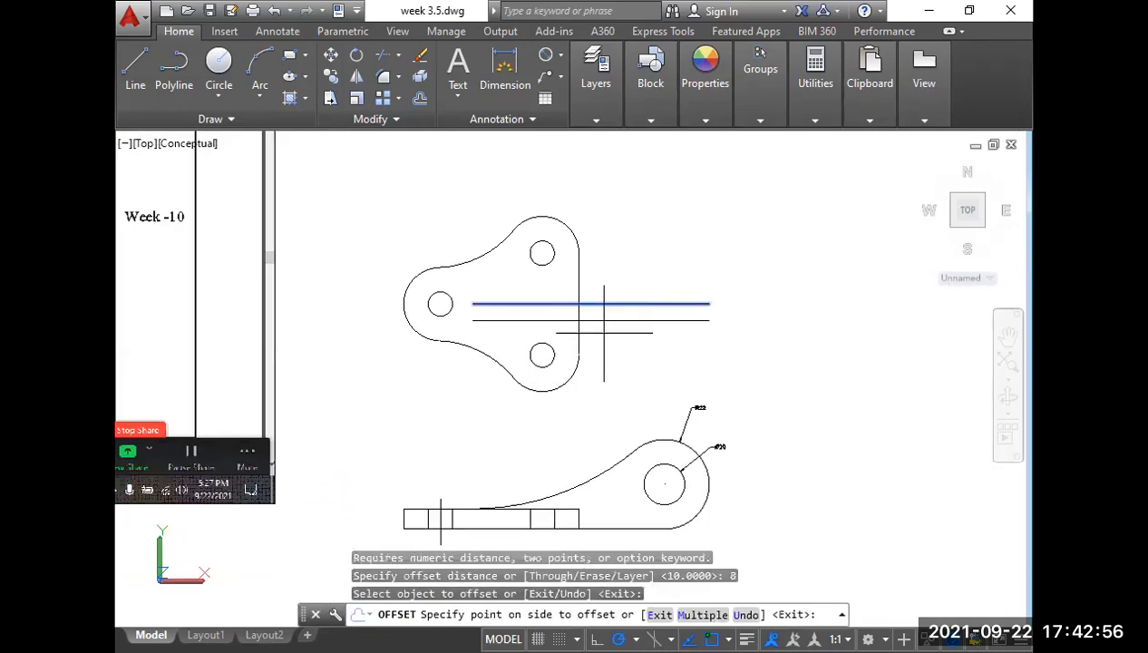
pyautogui.click(691, 313)
pyautogui.click(692, 303)
pyautogui.click(612, 258)
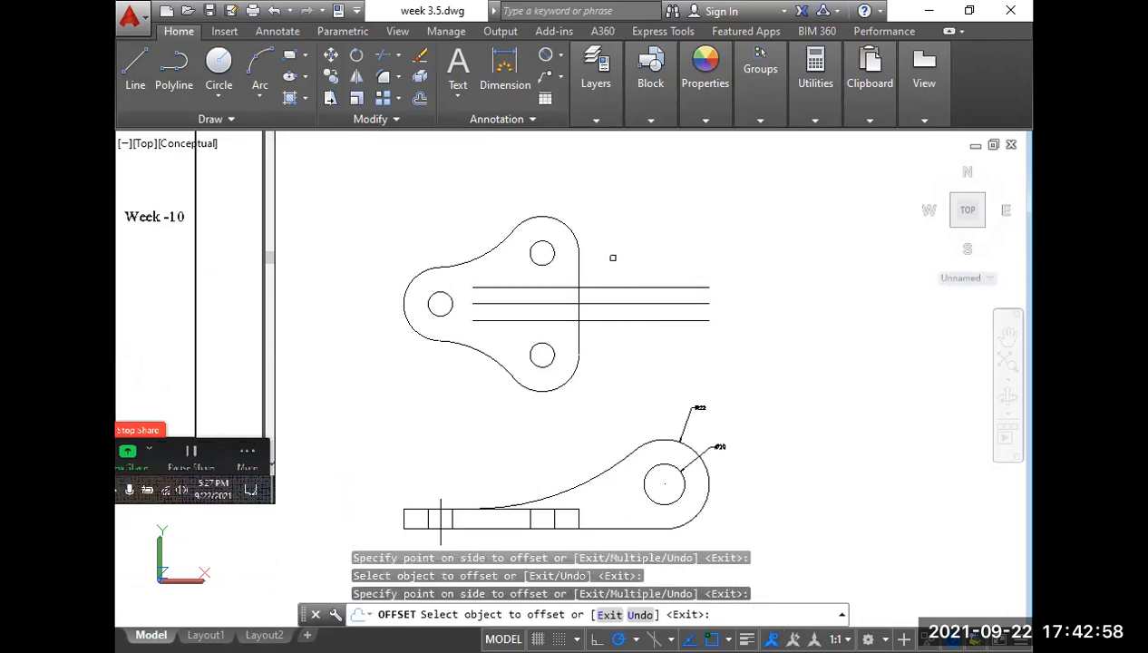
pyautogui.press('Return')
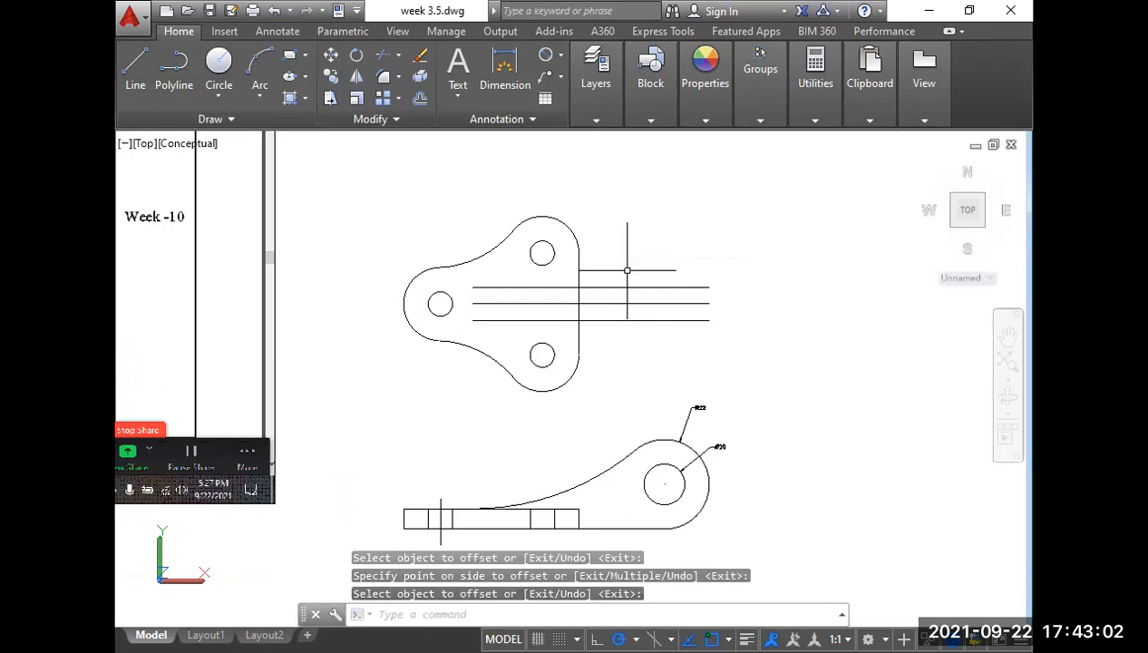
# Close the rib's right end in the top view with a vertical line joining the two offset lines.
pyautogui.write('l')
pyautogui.press('Return')
pyautogui.click(709, 287)
pyautogui.click(709, 320)
pyautogui.press('Return')
# Erase the horizontal centre line running between the rib's two edges in the top view.
pyautogui.click(679, 313)
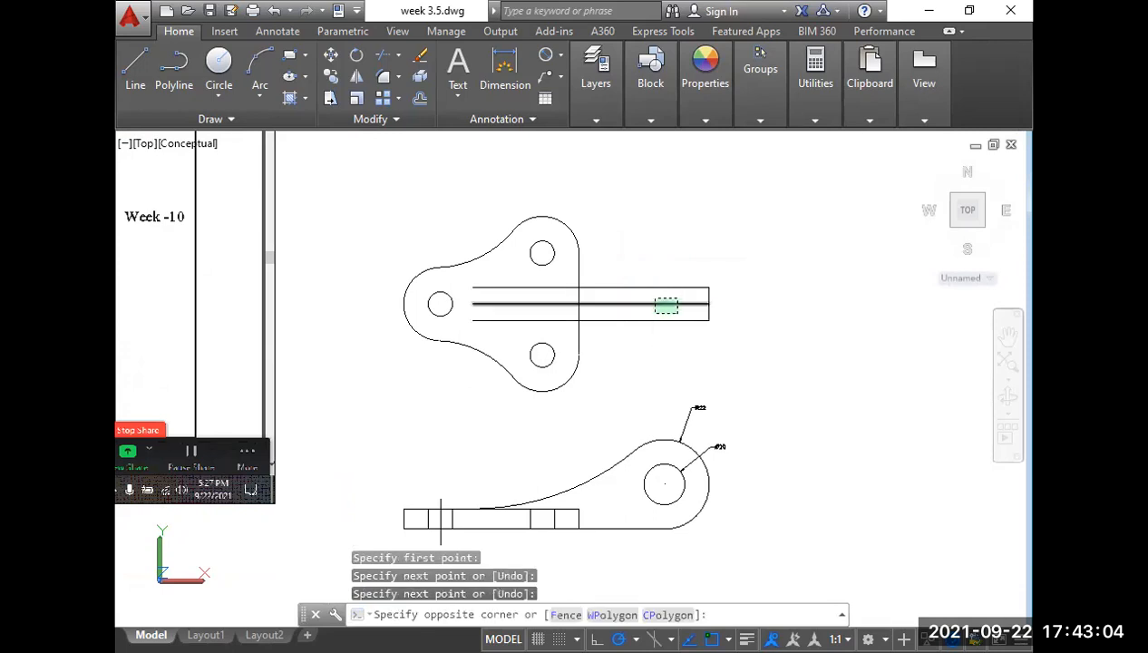
pyautogui.click(655, 298)
pyautogui.press('Delete')
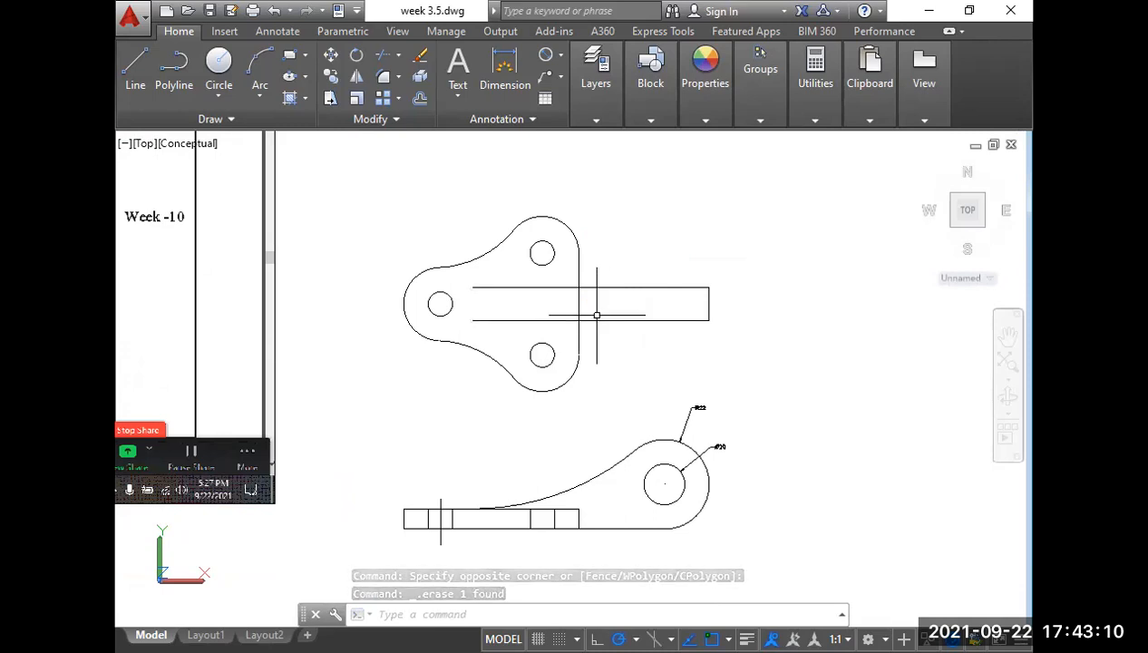
# Add a radius dimension to the large concave arc in the front view, placing its text above the arc.
pyautogui.scroll(-2, 597, 314)
pyautogui.moveTo(515, 348); pyautogui.dragTo(656, 377, button='middle')
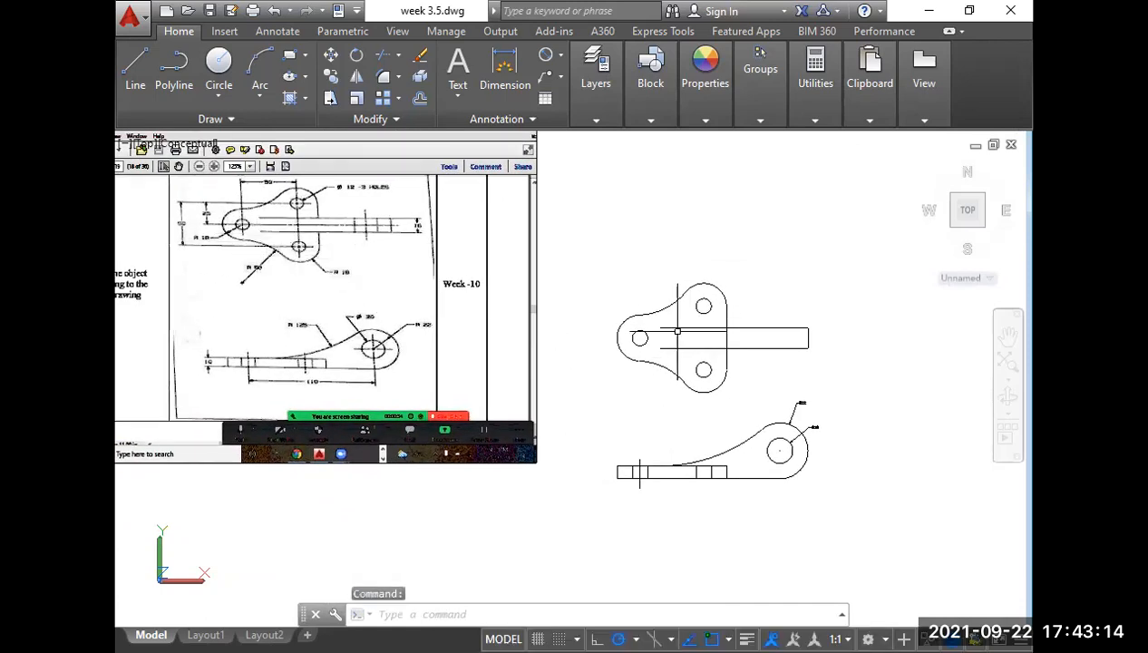
pyautogui.scroll(2, 677, 332)
pyautogui.moveTo(660, 401); pyautogui.dragTo(659, 386, button='middle')
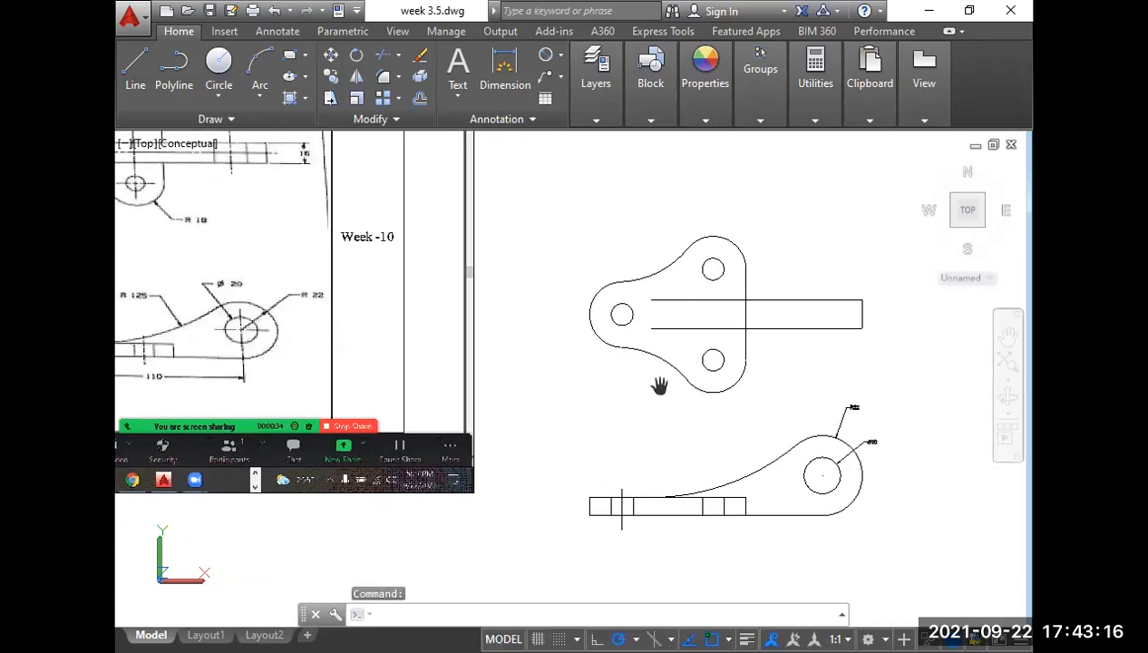
pyautogui.scroll(3, 746, 447)
pyautogui.moveTo(741, 453); pyautogui.dragTo(704, 382, button='middle')
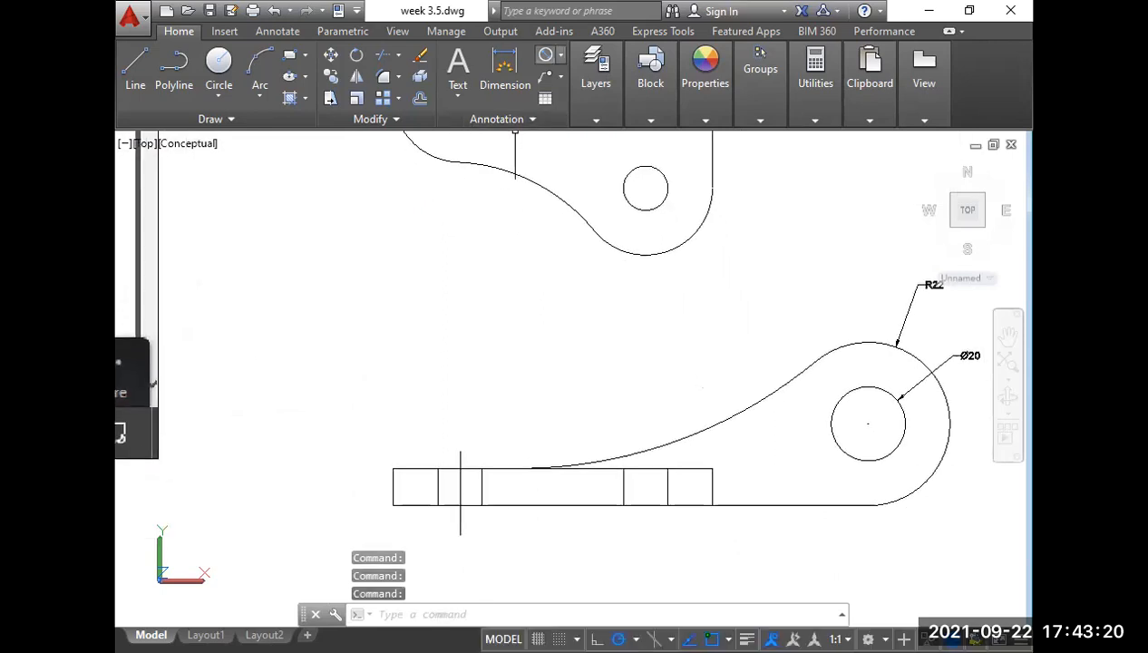
pyautogui.click(561, 55)
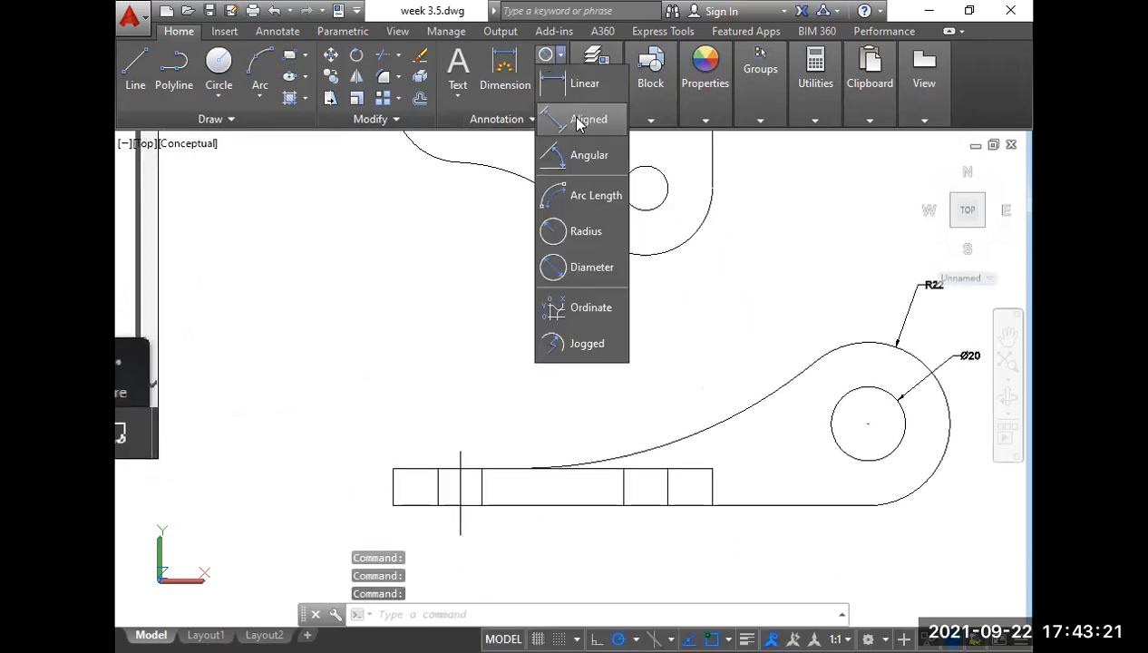
pyautogui.click(585, 233)
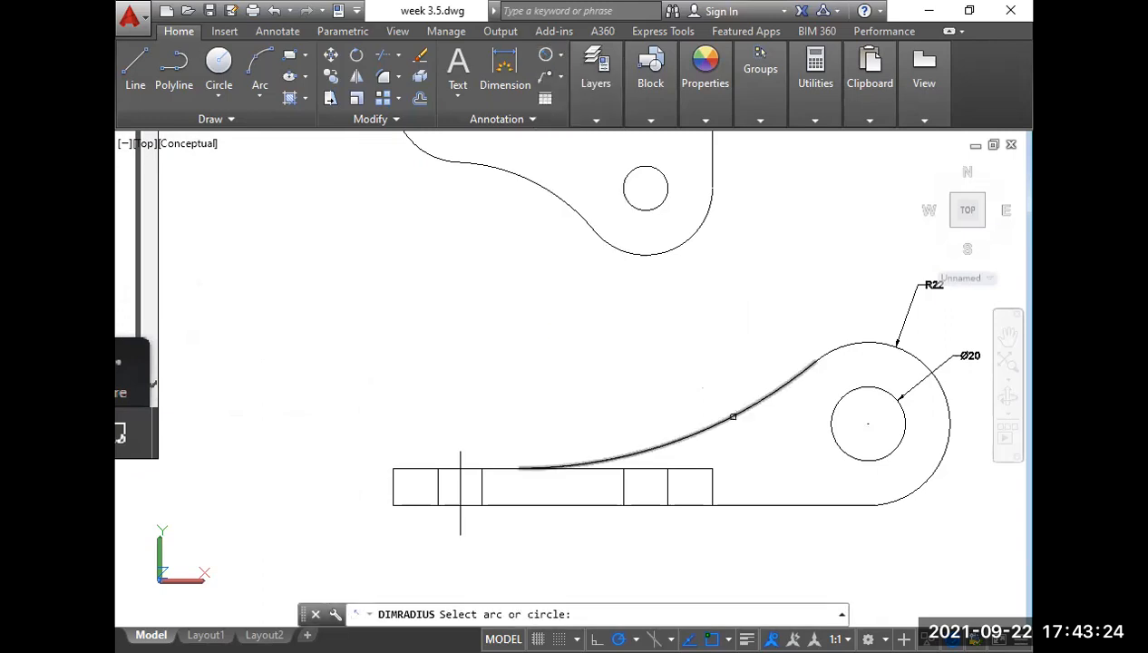
pyautogui.click(733, 417)
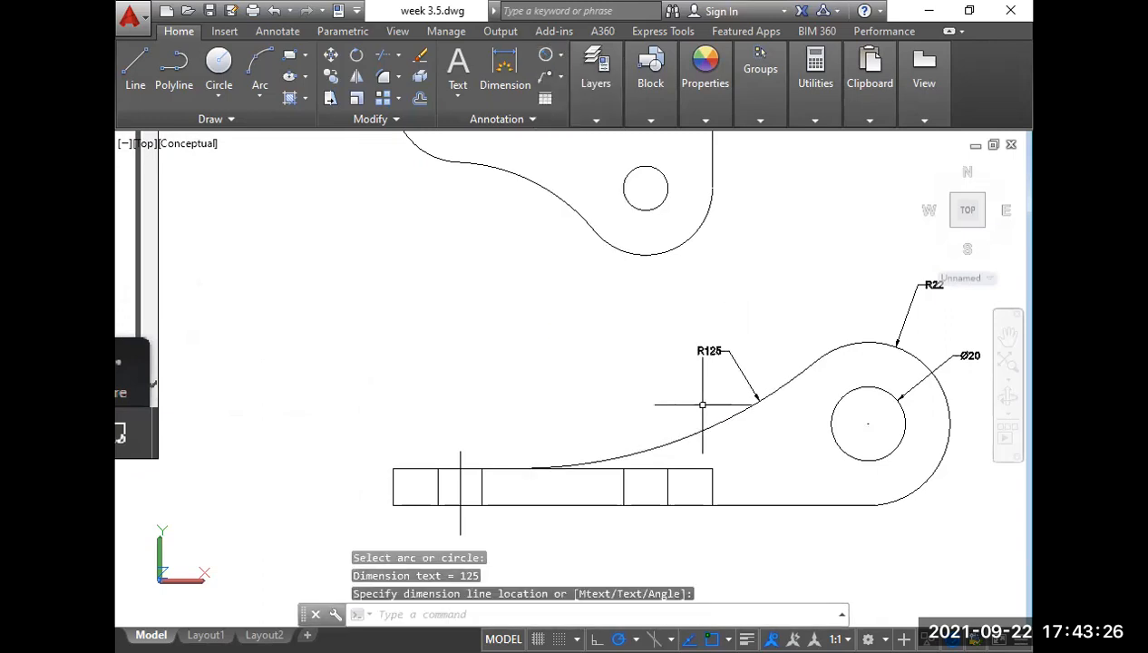
# Add a horizontal linear dimension below the front view from the base's left hole centre line to the 20 mm circle's centre.
pyautogui.scroll(-2, 625, 392)
pyautogui.moveTo(583, 387); pyautogui.dragTo(816, 424, button='middle')
pyautogui.moveTo(223, 269); pyautogui.dragTo(443, 330, button='middle')
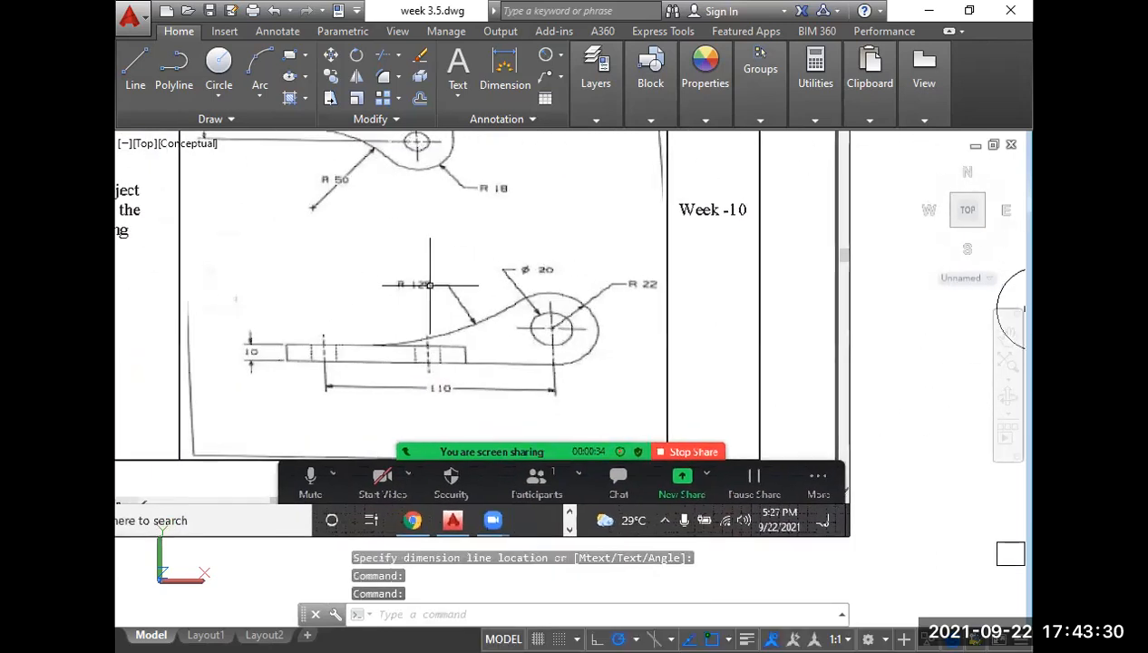
pyautogui.scroll(-2, 447, 309)
pyautogui.moveTo(647, 381); pyautogui.dragTo(470, 366, button='middle')
pyautogui.scroll(3, 602, 454)
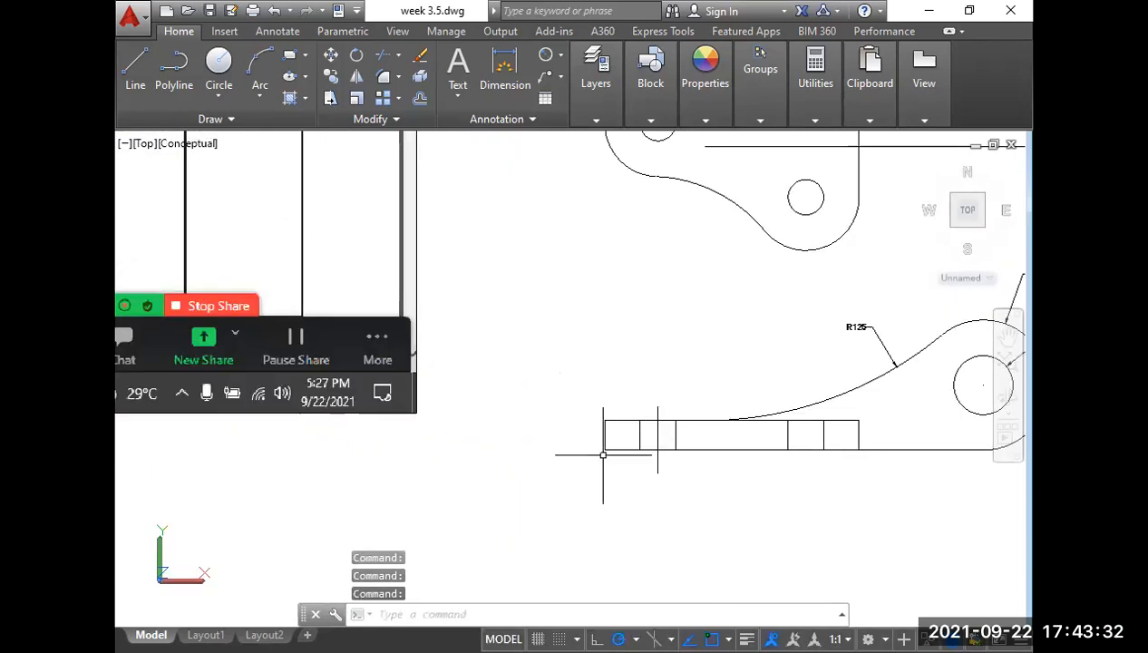
pyautogui.write('d')
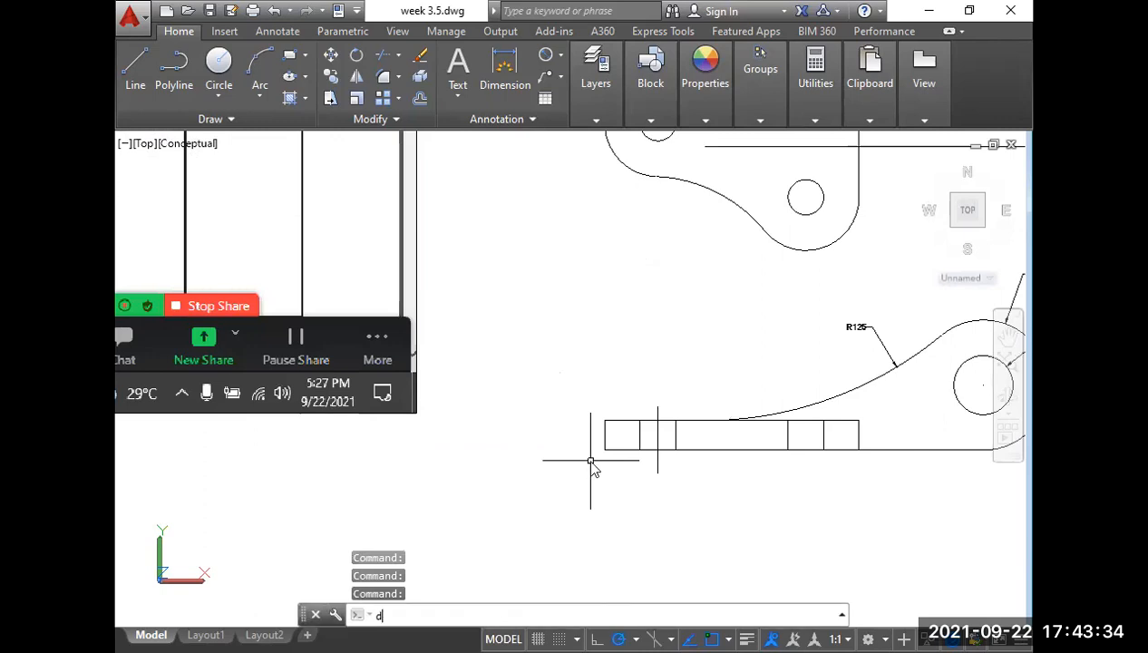
pyautogui.write('li')
pyautogui.press('Return')
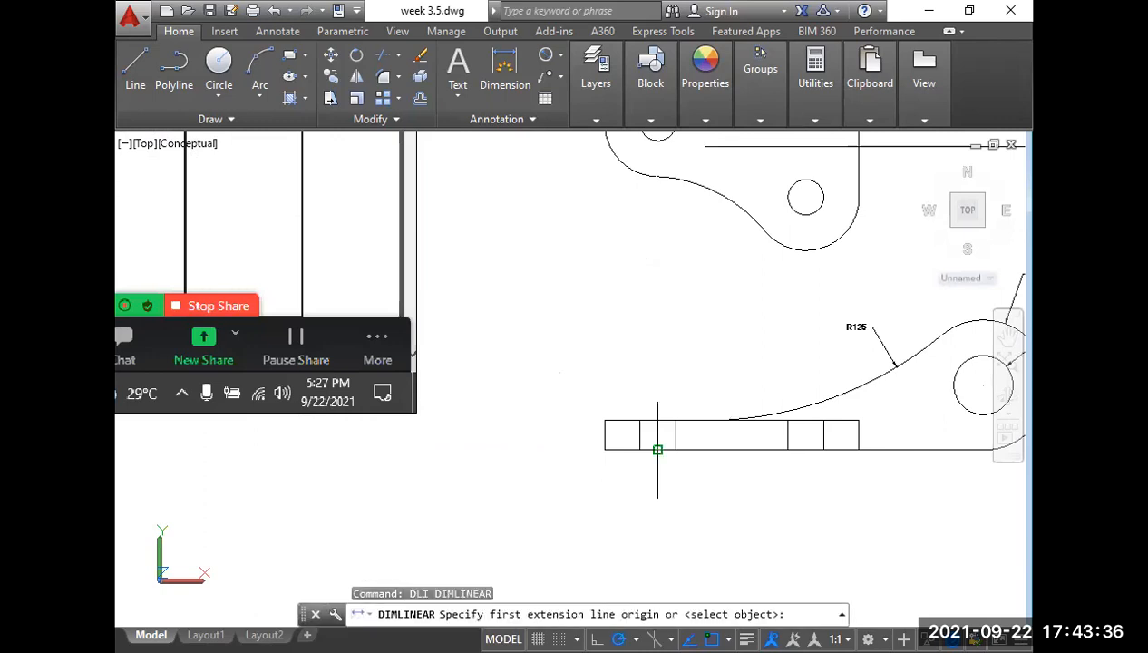
pyautogui.click(658, 449)
pyautogui.scroll(-4, 749, 484)
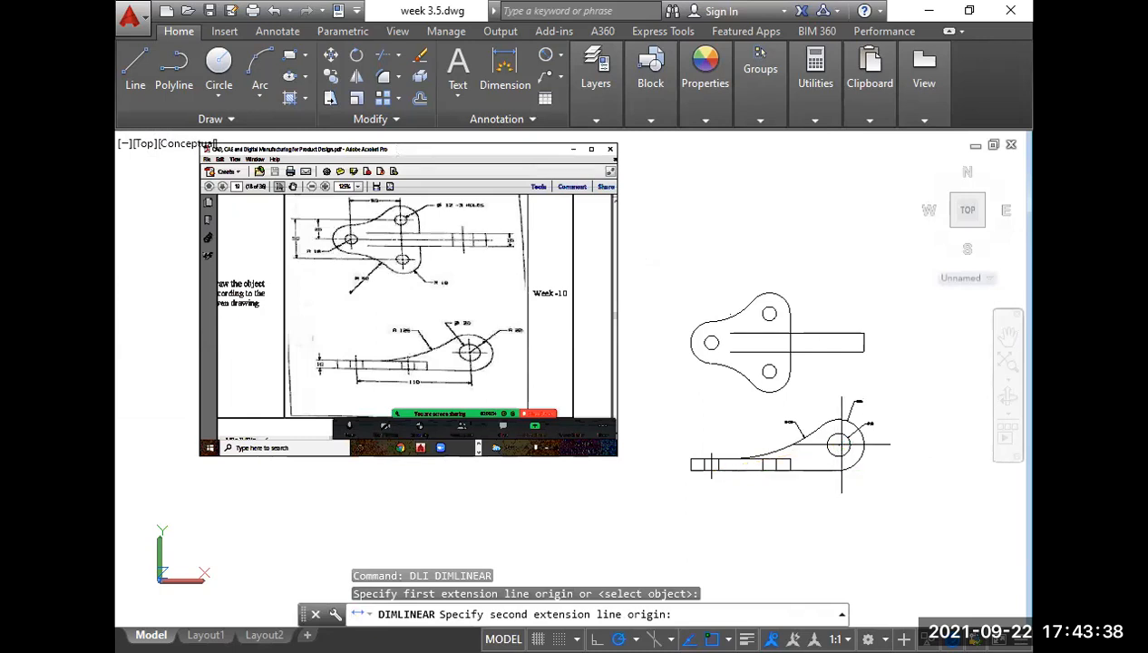
pyautogui.click(839, 444)
pyautogui.scroll(6, 825, 482)
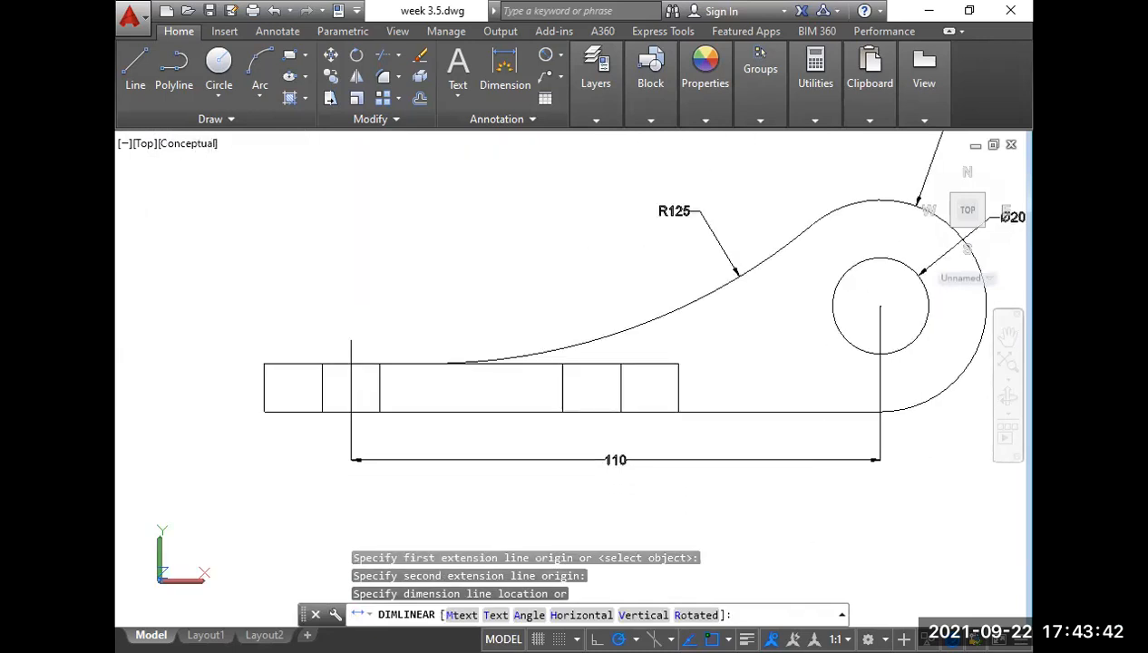
pyautogui.click(653, 457)
pyautogui.scroll(-4, 653, 456)
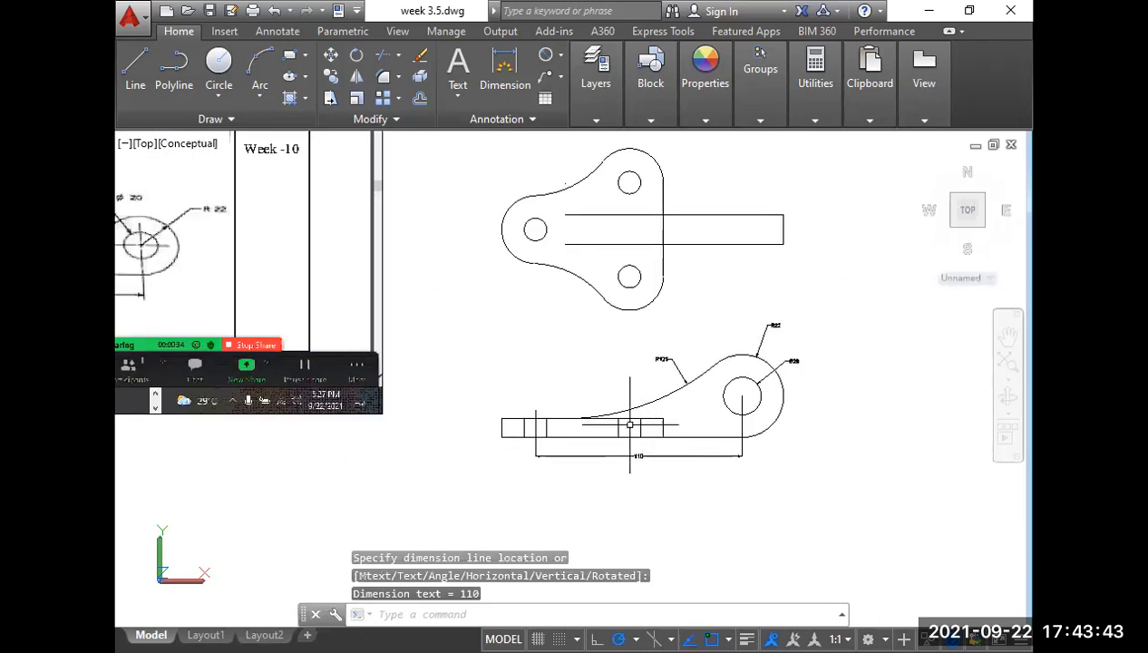
# Add a horizontal linear dimension in the top view between the centres of the left hole and the upper right hole, placed above them.
pyautogui.rightClick(558, 335)
pyautogui.click(570, 334)
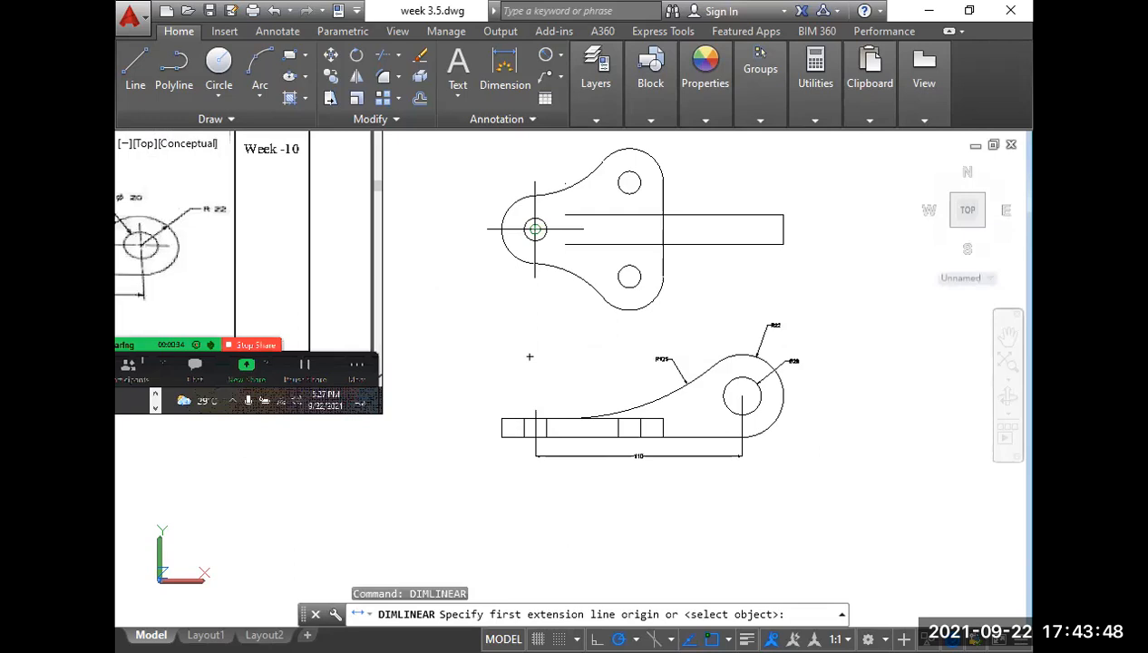
pyautogui.click(535, 230)
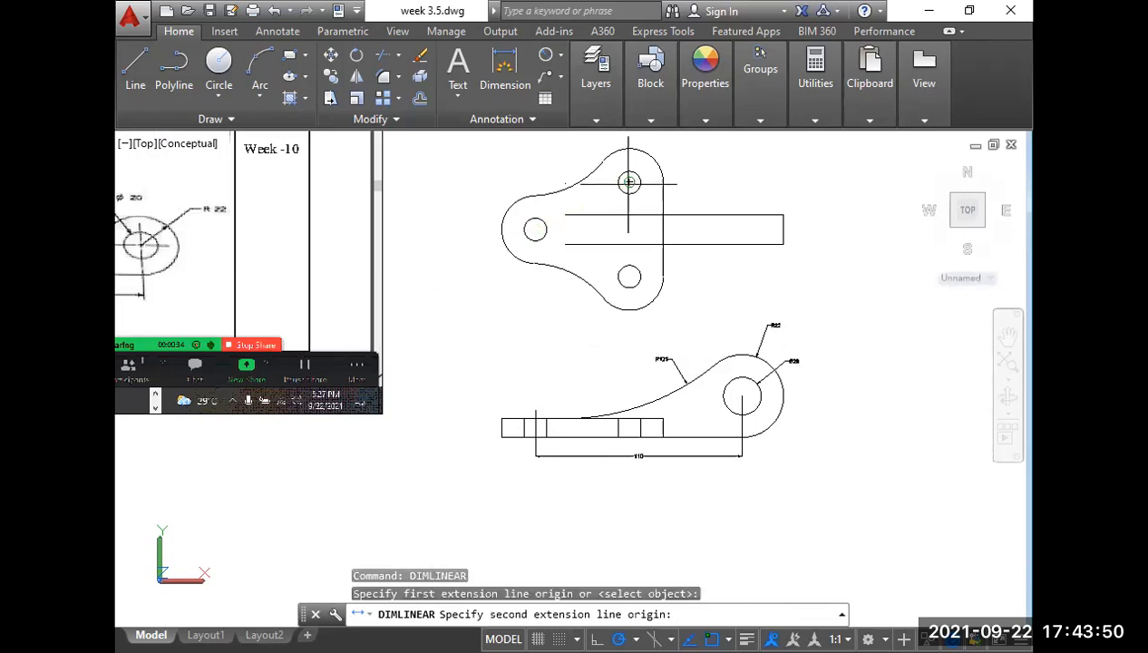
pyautogui.click(628, 184)
pyautogui.click(584, 161)
pyautogui.scroll(3, 584, 160)
pyautogui.moveTo(603, 210); pyautogui.dragTo(586, 260, button='middle')
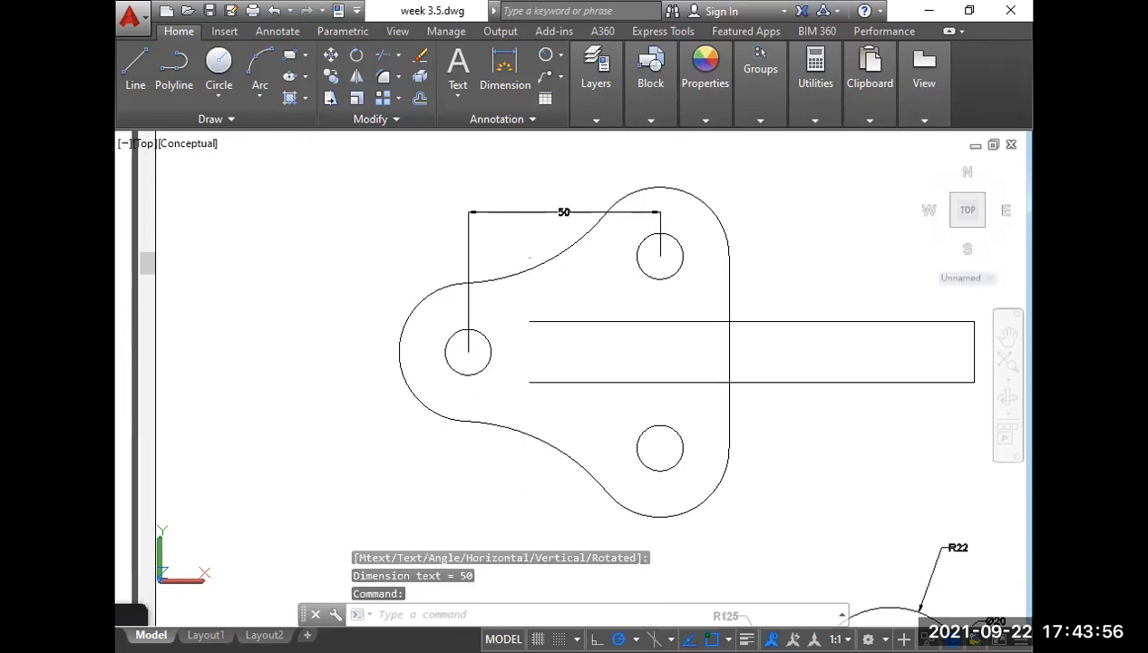
# Add a vertical linear dimension between the centres of the upper and lower right holes in the top view.
pyautogui.press('Return')
pyautogui.click(660, 256)
pyautogui.click(661, 448)
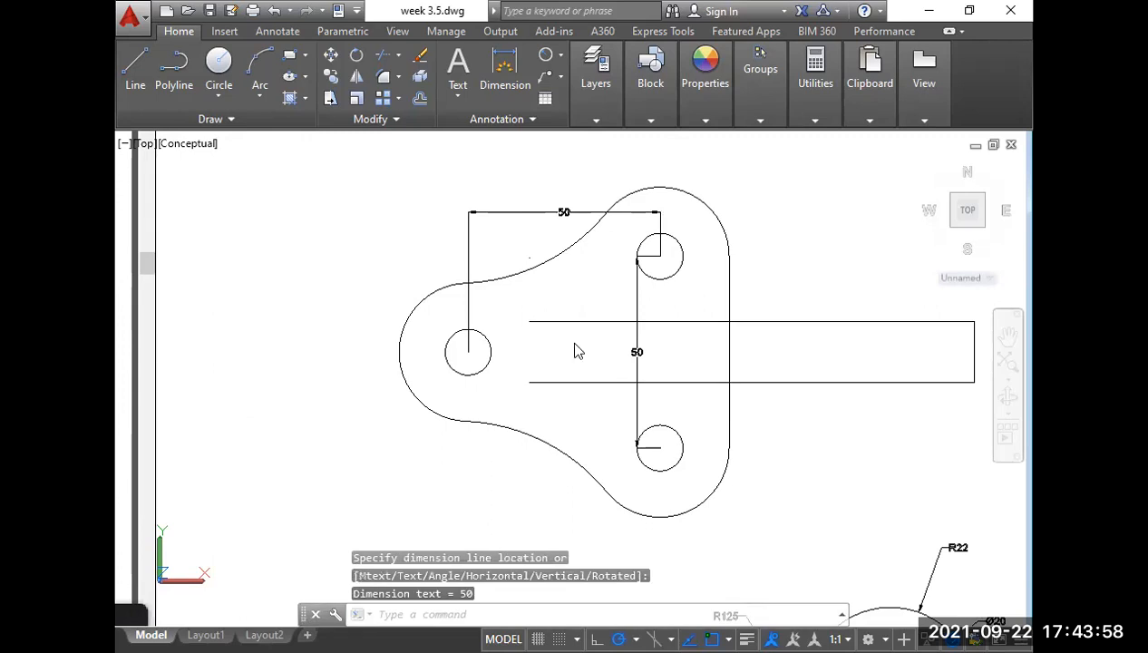
# Add a vertical linear dimension across the rib's width at its right end in the top view.
pyautogui.rightClick(578, 351)
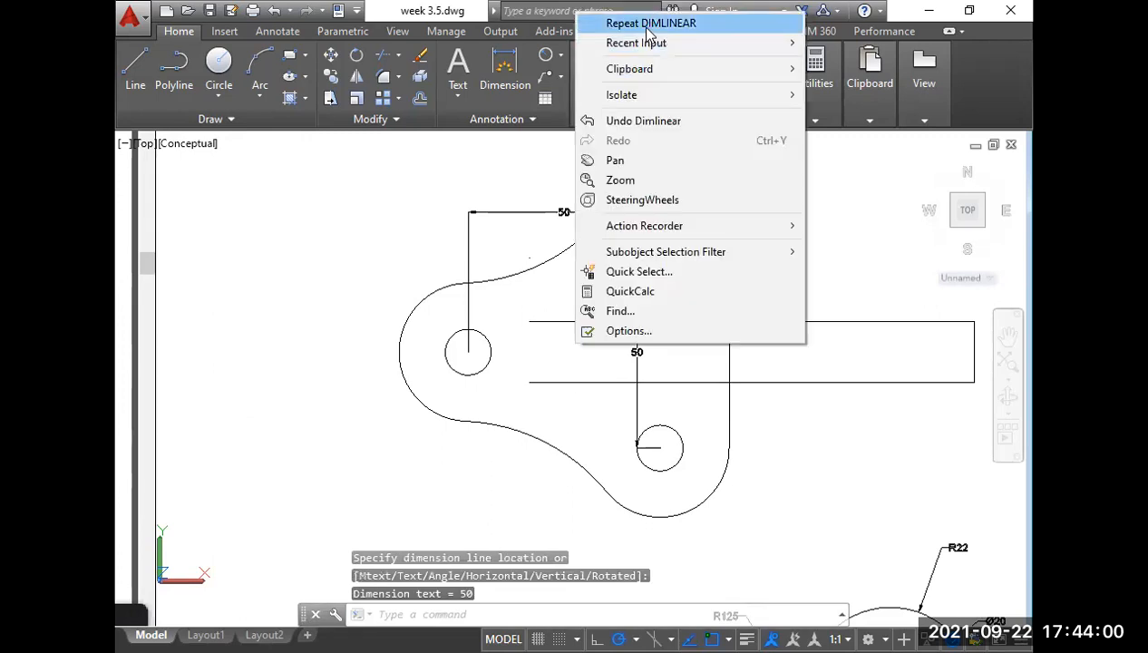
pyautogui.click(646, 24)
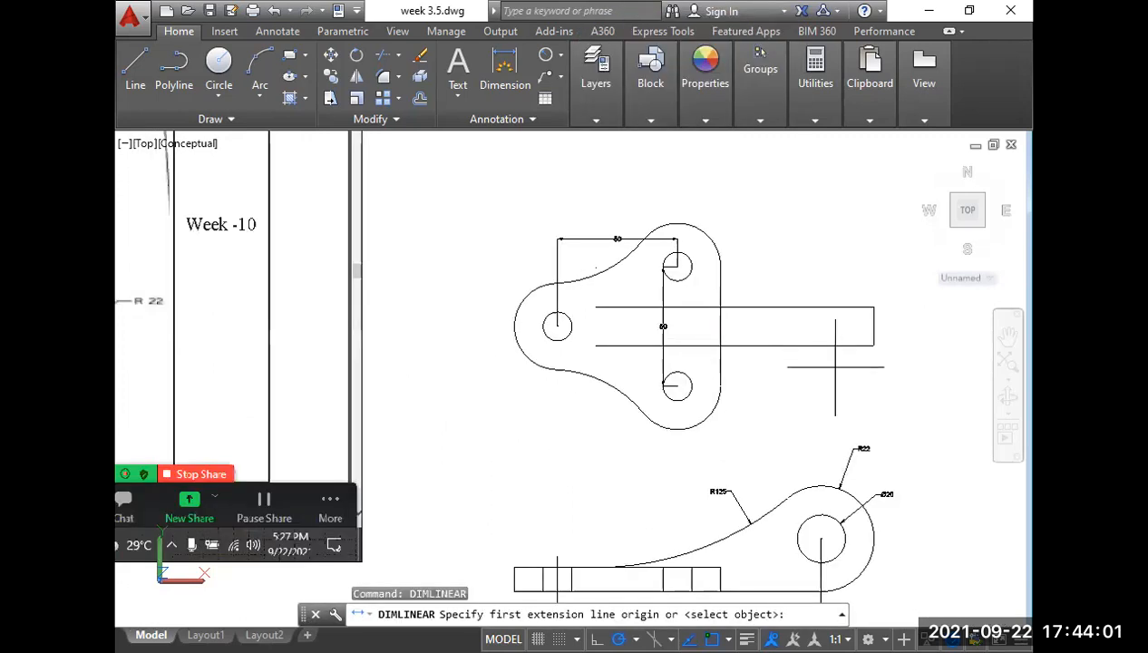
pyautogui.click(874, 307)
pyautogui.click(874, 346)
pyautogui.click(888, 336)
pyautogui.scroll(3, 889, 335)
pyautogui.scroll(-4, 891, 374)
pyautogui.moveTo(826, 418); pyautogui.dragTo(778, 325, button='middle')
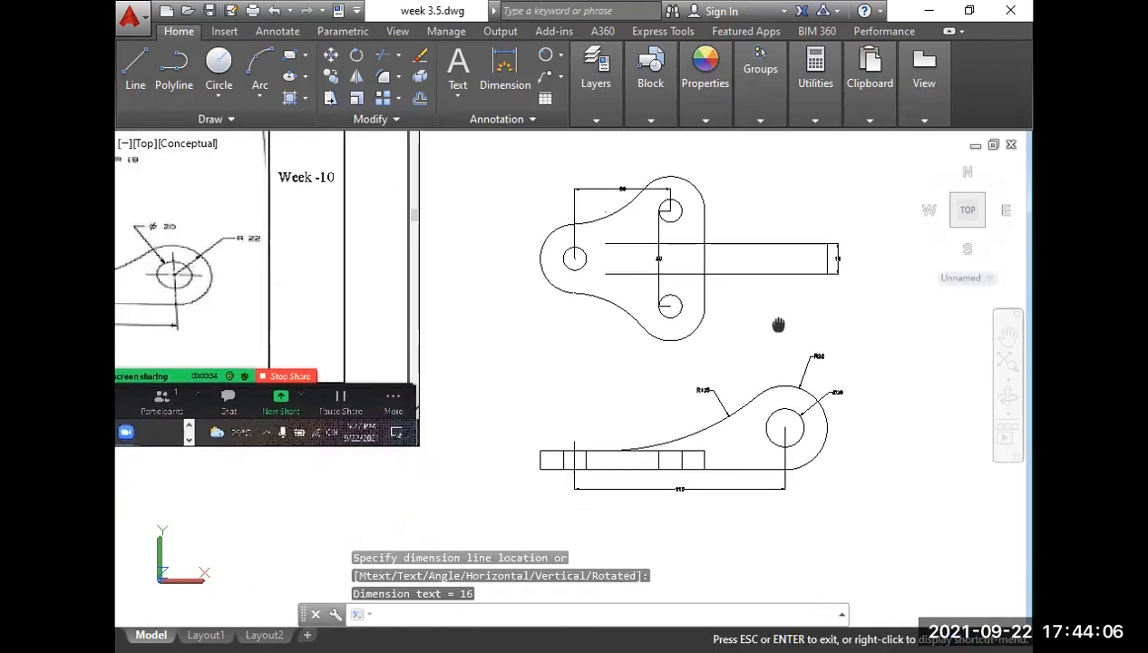
# Add a vertical linear dimension for the base plate's thickness at the front view's left edge, following the reference drawing.
pyautogui.scroll(-2, 778, 325)
pyautogui.moveTo(522, 294); pyautogui.dragTo(630, 419, button='middle')
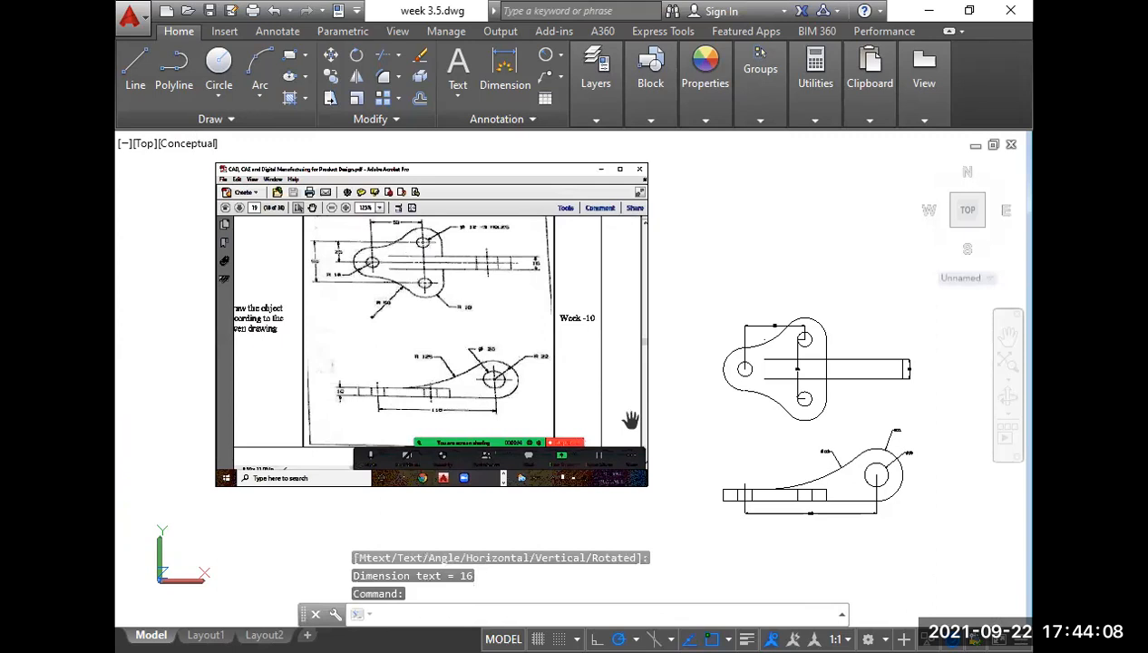
pyautogui.scroll(2, 458, 363)
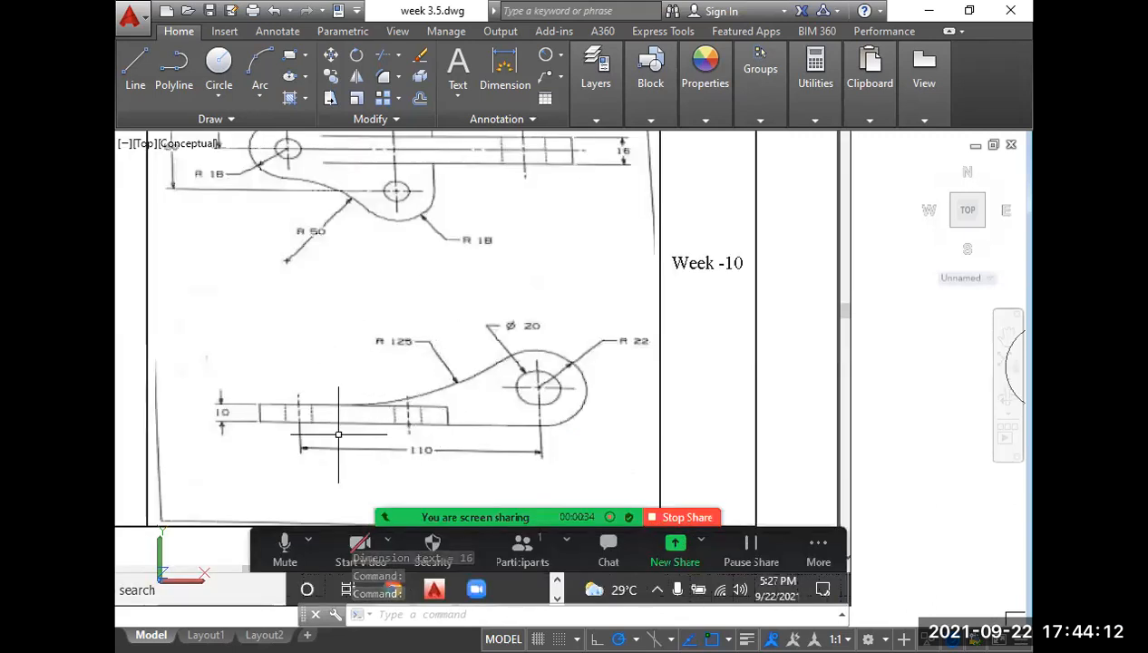
pyautogui.scroll(-2, 667, 417)
pyautogui.moveTo(735, 449); pyautogui.dragTo(481, 360, button='middle')
pyautogui.scroll(4, 620, 512)
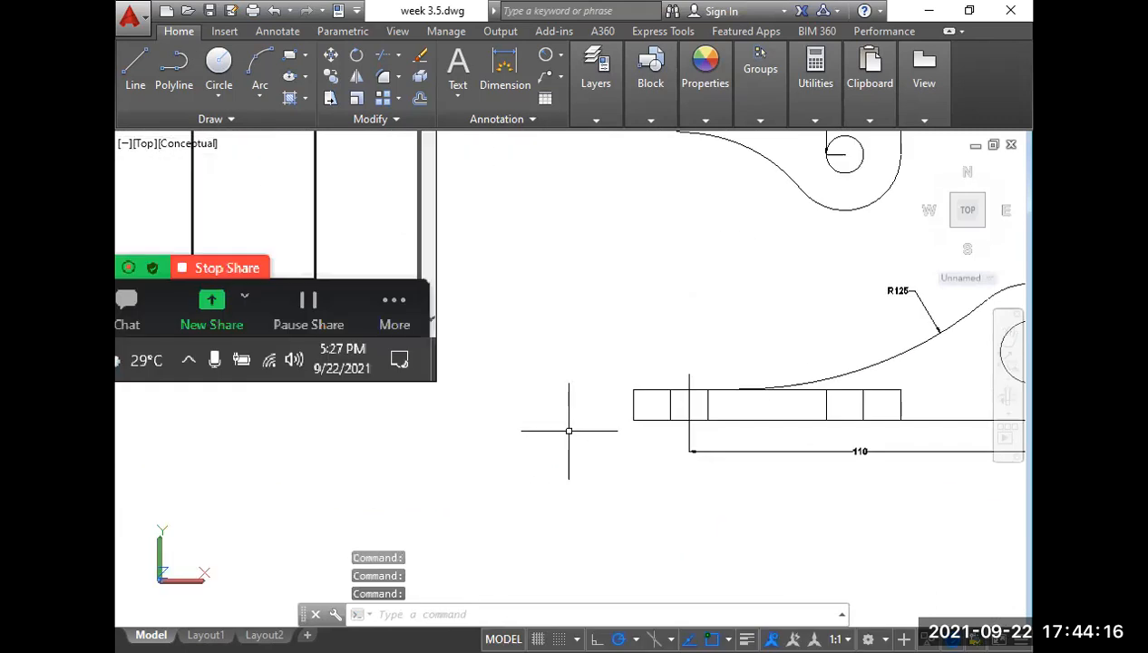
pyautogui.write('dli')
pyautogui.press('Return')
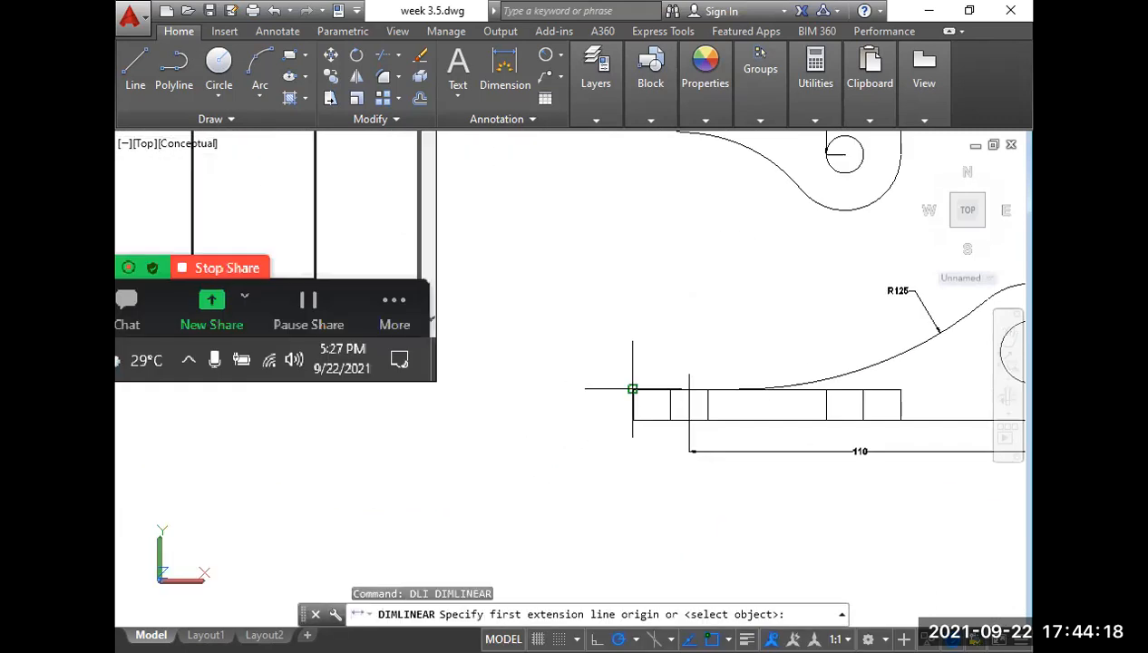
pyautogui.click(632, 389)
pyautogui.click(632, 419)
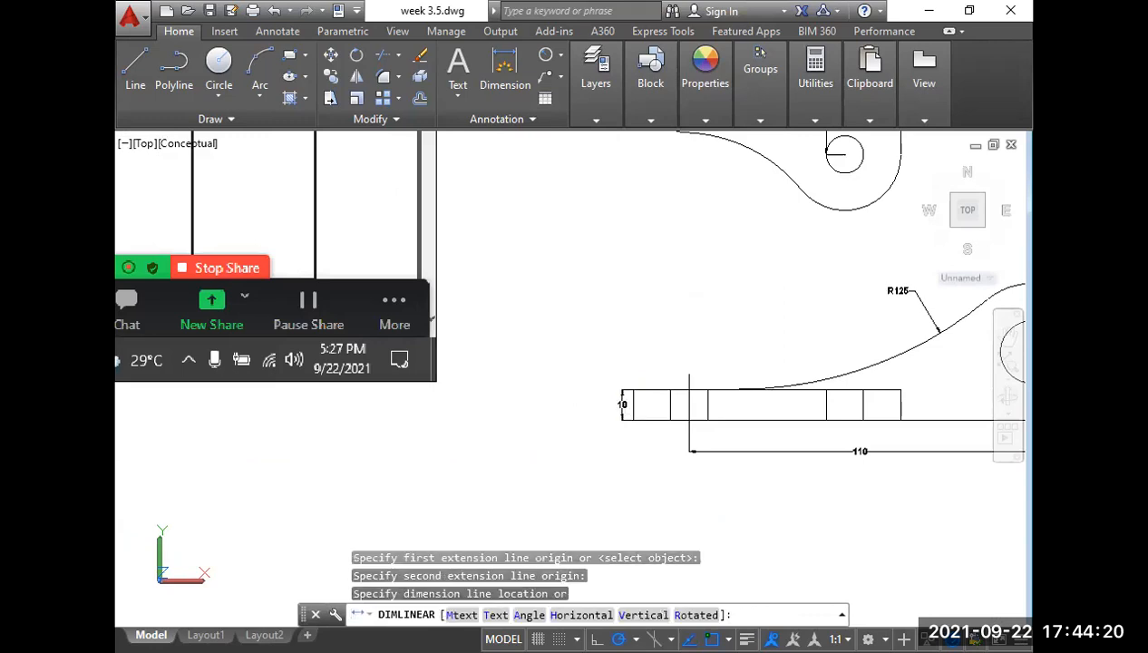
pyautogui.click(622, 403)
pyautogui.scroll(-3, 634, 508)
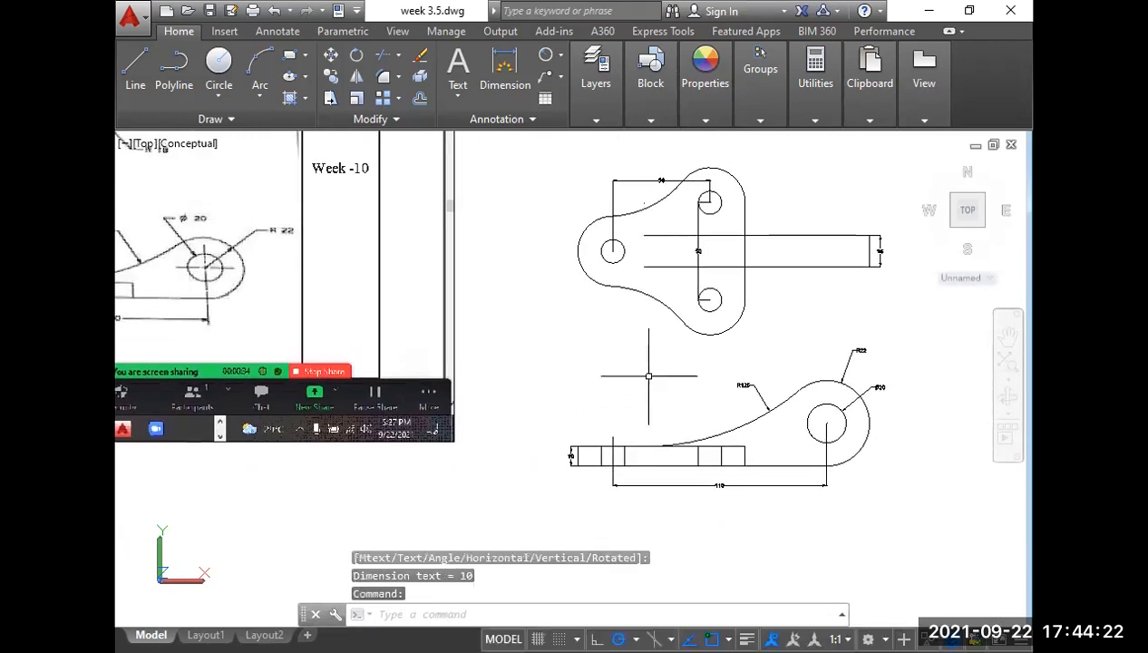
# Add a radius dimension to the arc around the upper right hole in the top view, placing its text above the arc.
pyautogui.moveTo(630, 338); pyautogui.dragTo(633, 438, button='middle')
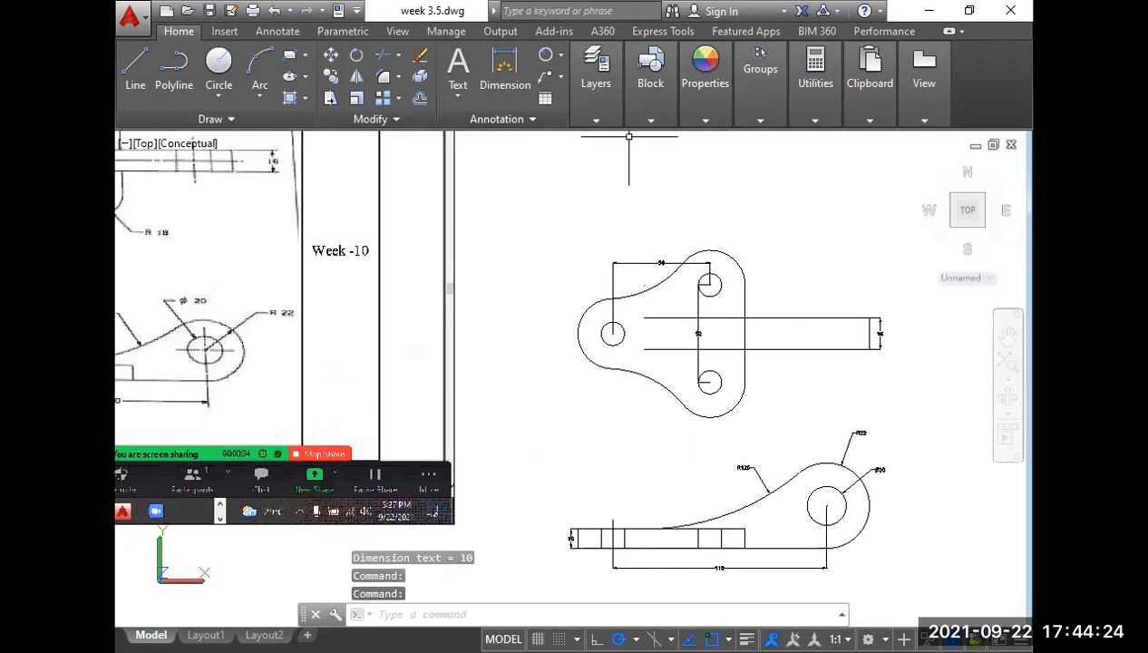
pyautogui.write('dra')
pyautogui.press('Return')
pyautogui.click(730, 257)
pyautogui.scroll(5, 729, 256)
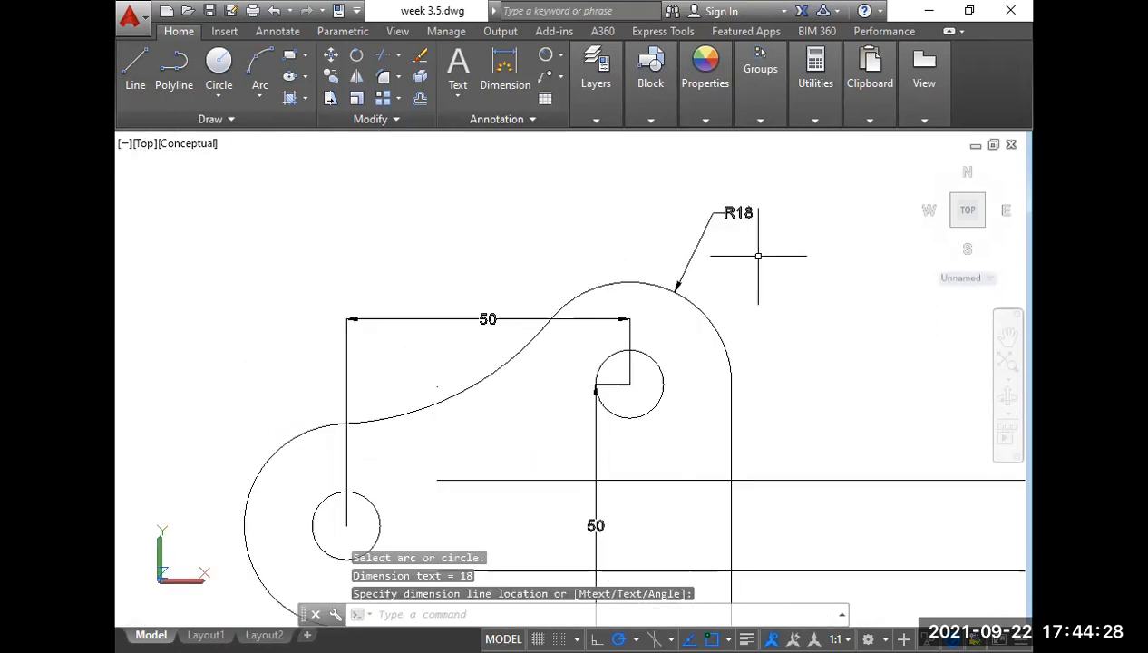
# Add a diameter dimension to the upper right hole in the top view, following the reference drawing.
pyautogui.scroll(-4, 765, 277)
pyautogui.moveTo(459, 247)
pyautogui.mouseDown(button='middle')
pyautogui.moveTo(761, 353)
pyautogui.moveTo(756, 341)
pyautogui.mouseUp(button='middle')
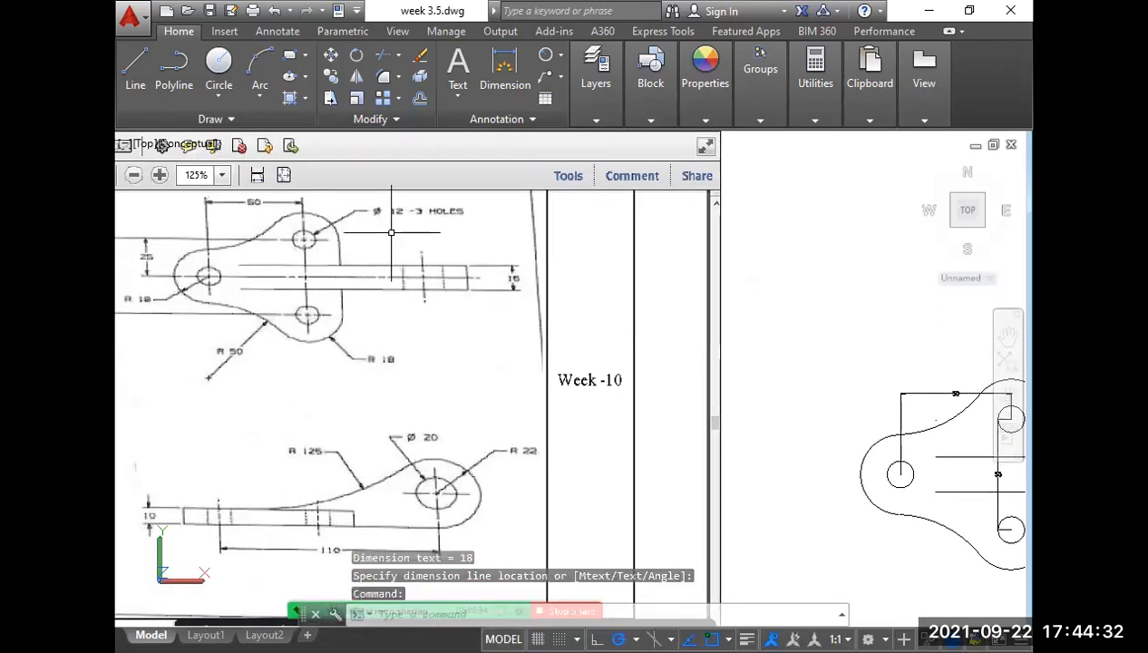
pyautogui.scroll(3, 348, 363)
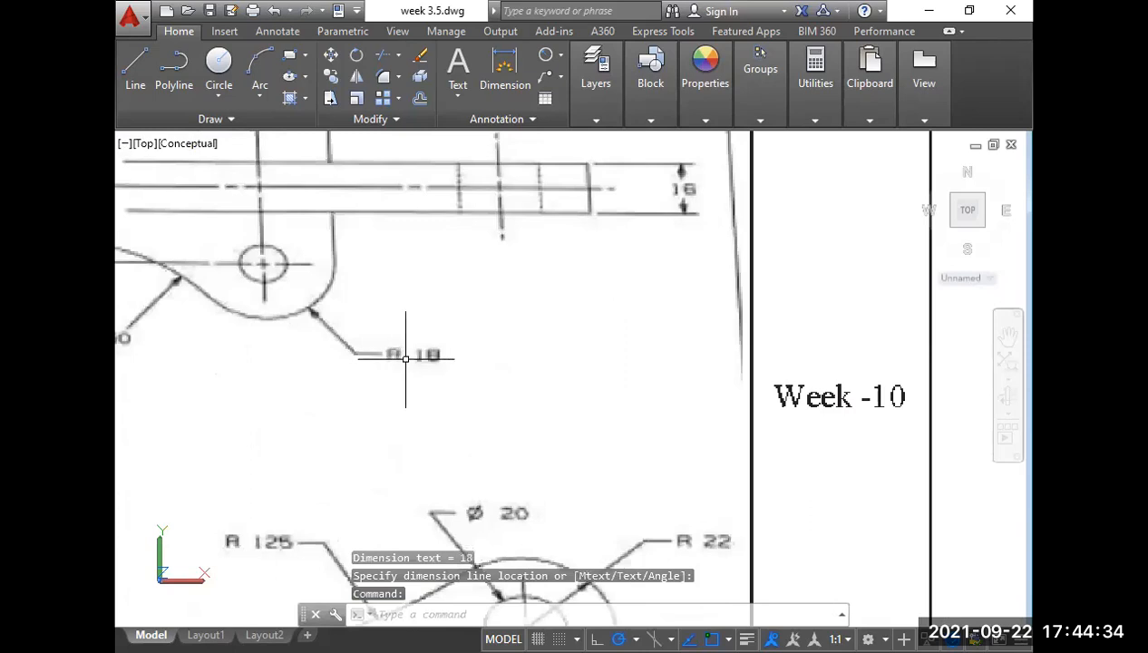
pyautogui.scroll(-2, 381, 328)
pyautogui.scroll(-4, 393, 200)
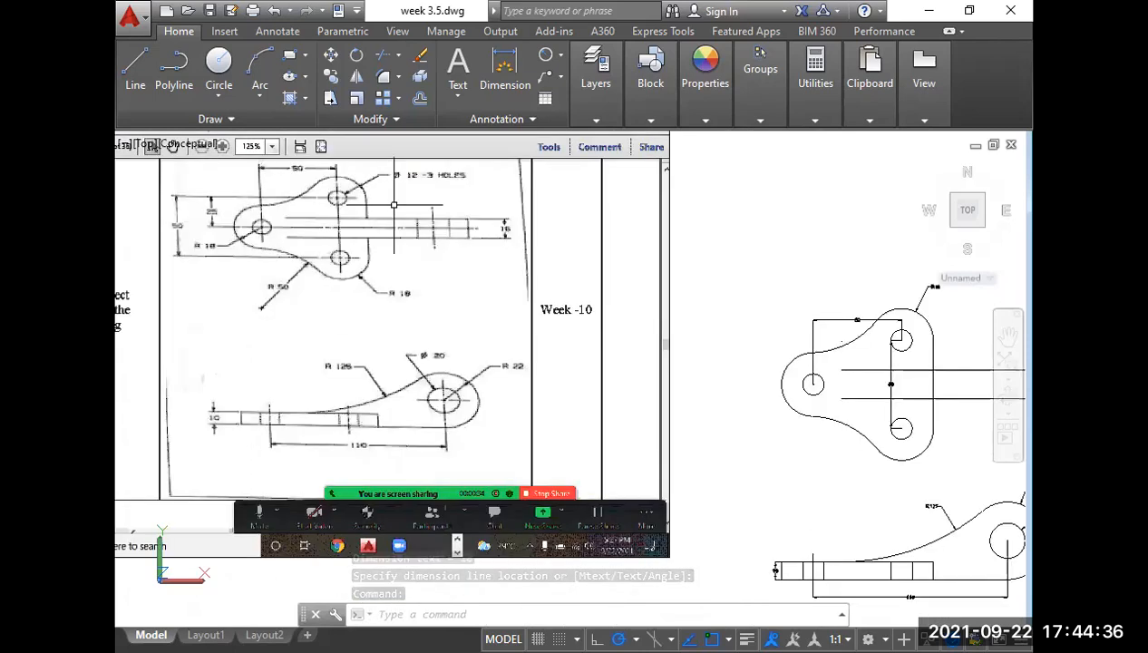
pyautogui.moveTo(545, 276); pyautogui.dragTo(438, 250, button='middle')
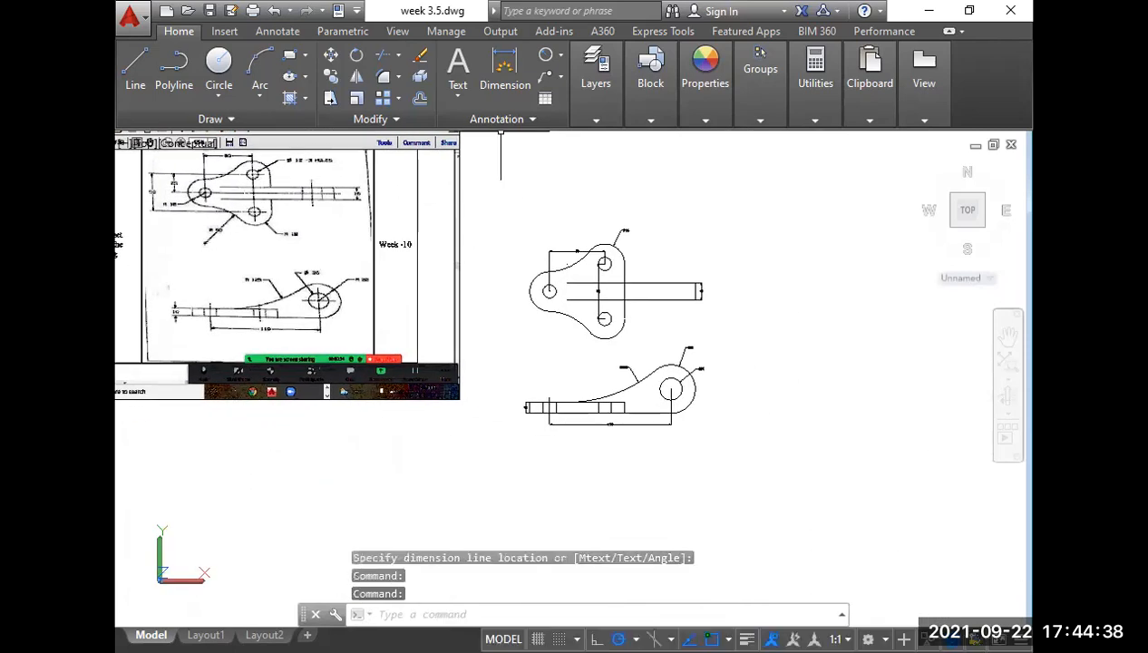
pyautogui.click(560, 54)
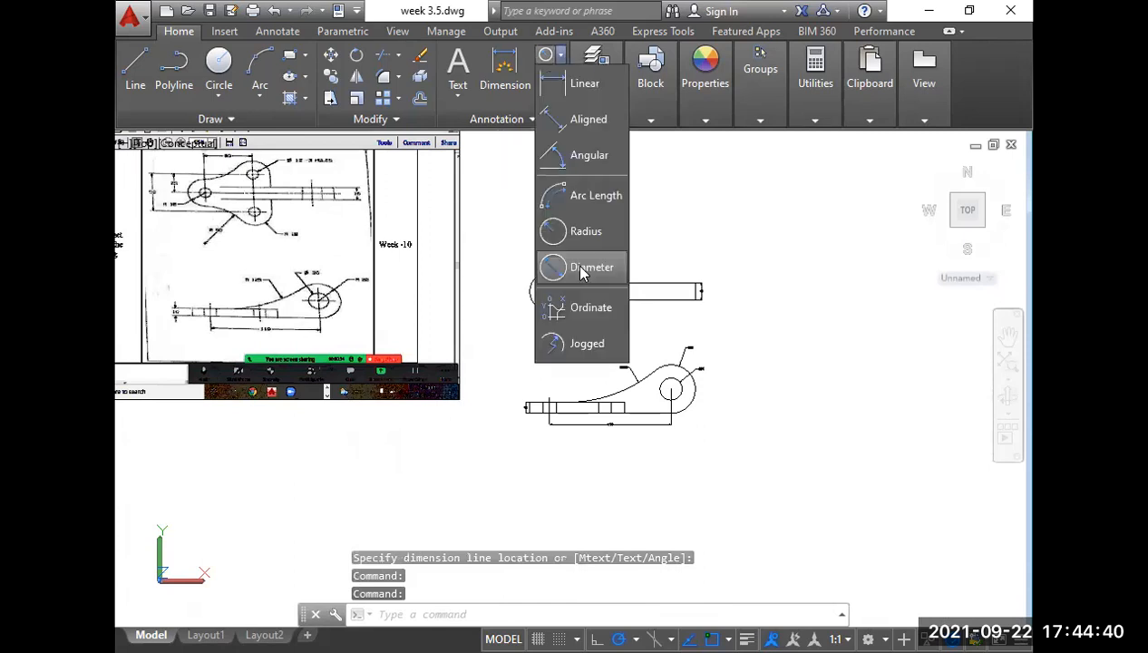
pyautogui.click(585, 267)
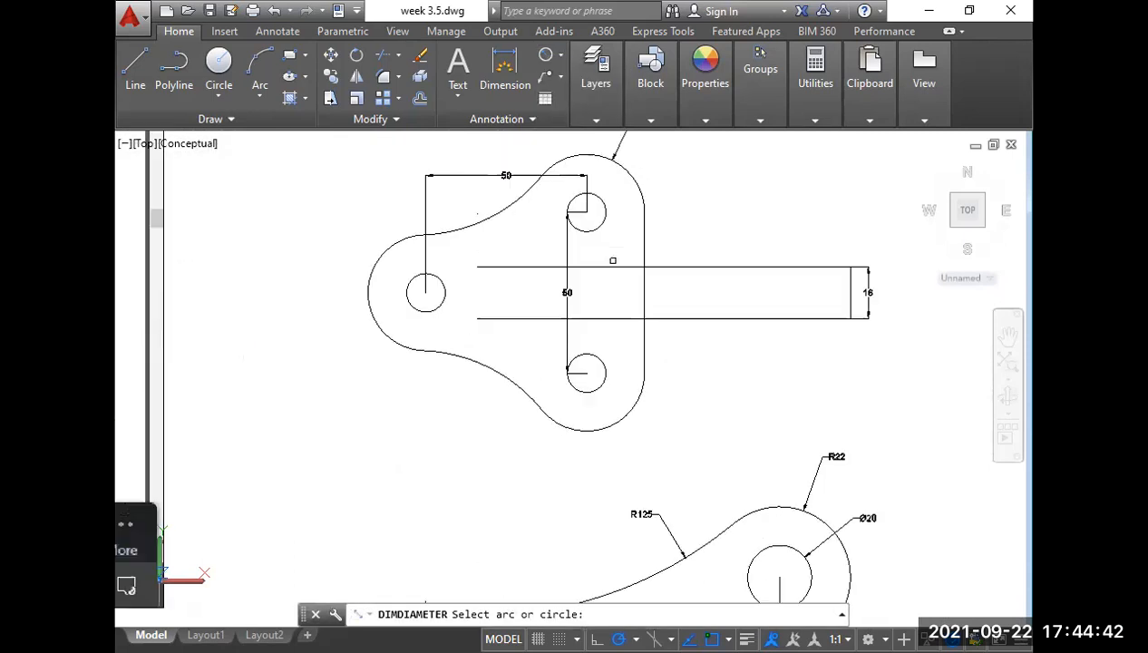
pyautogui.click(598, 225)
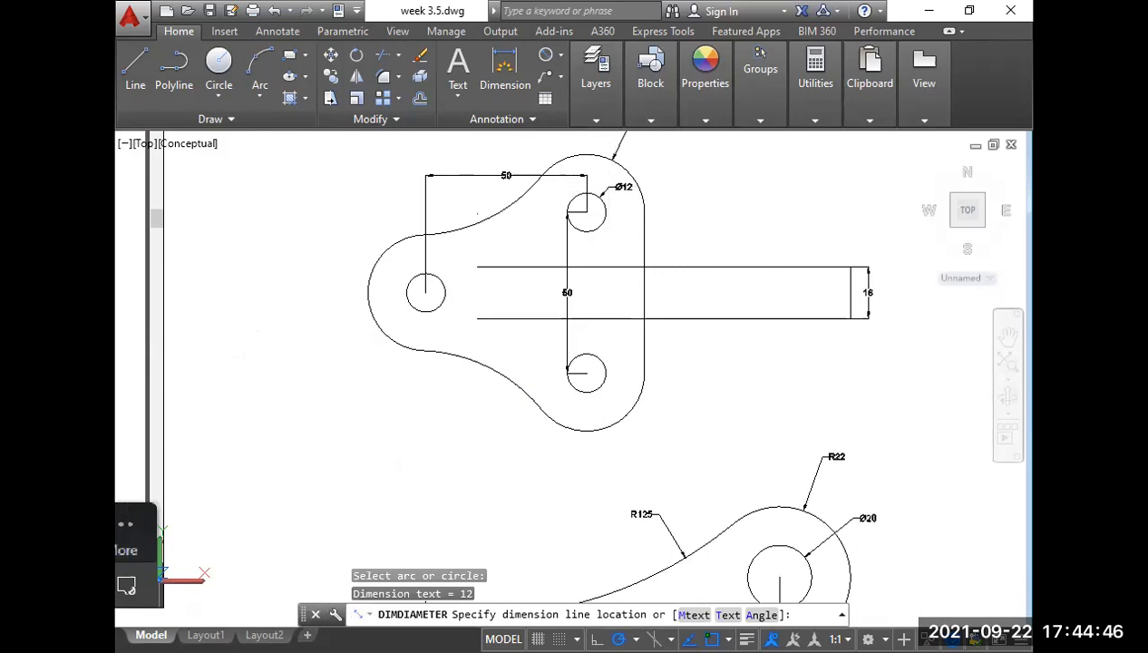
pyautogui.scroll(-3, 625, 190)
pyautogui.click(613, 206)
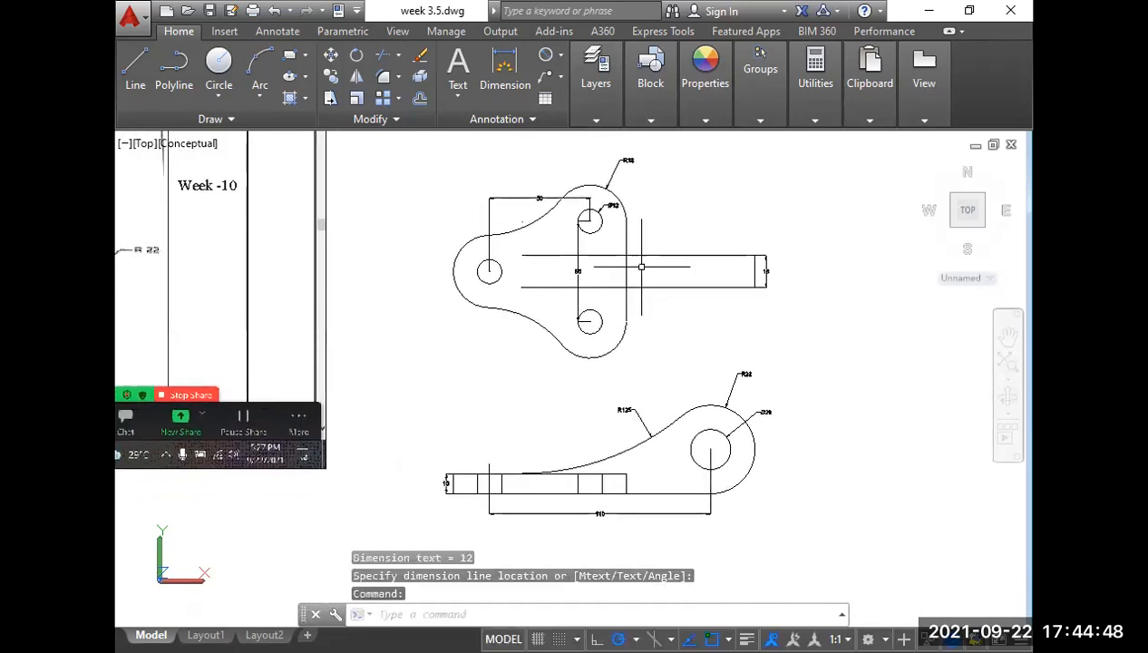
# Erase the reference drawing image beside the two dimensioned views.
pyautogui.moveTo(490, 392)
pyautogui.mouseDown(button='middle')
pyautogui.moveTo(533, 428)
pyautogui.moveTo(525, 405)
pyautogui.moveTo(510, 416)
pyautogui.moveTo(529, 453)
pyautogui.mouseUp(button='middle')
pyautogui.scroll(-2, 487, 390)
pyautogui.scroll(2, 512, 404)
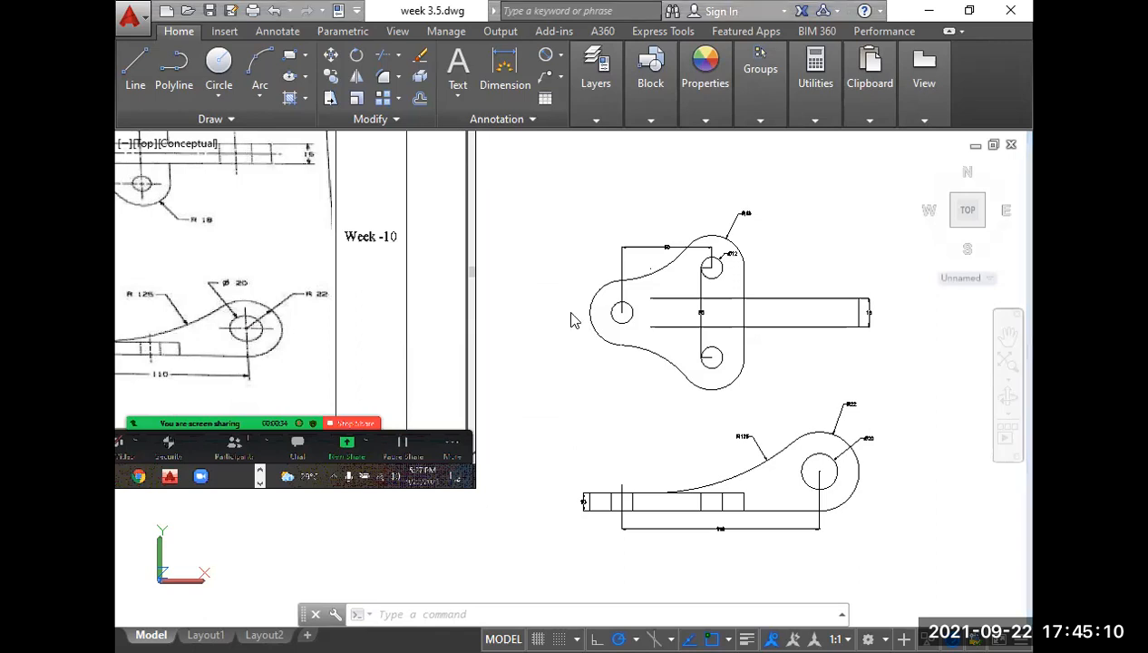
pyautogui.moveTo(571, 368); pyautogui.dragTo(714, 391, button='middle')
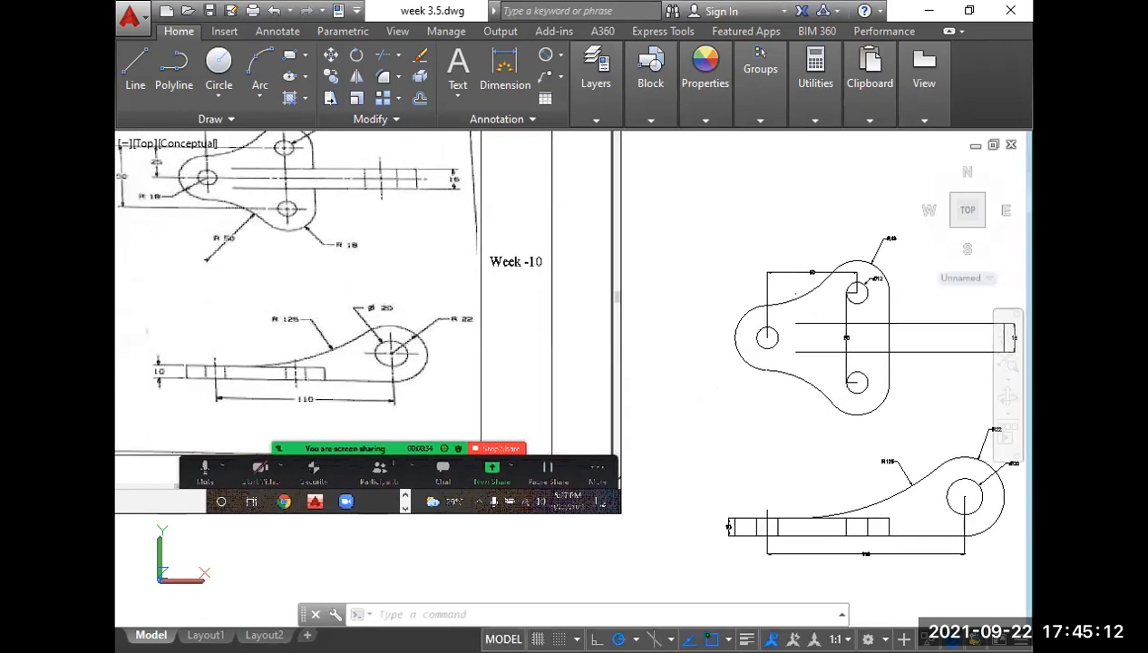
pyautogui.scroll(-2, 693, 379)
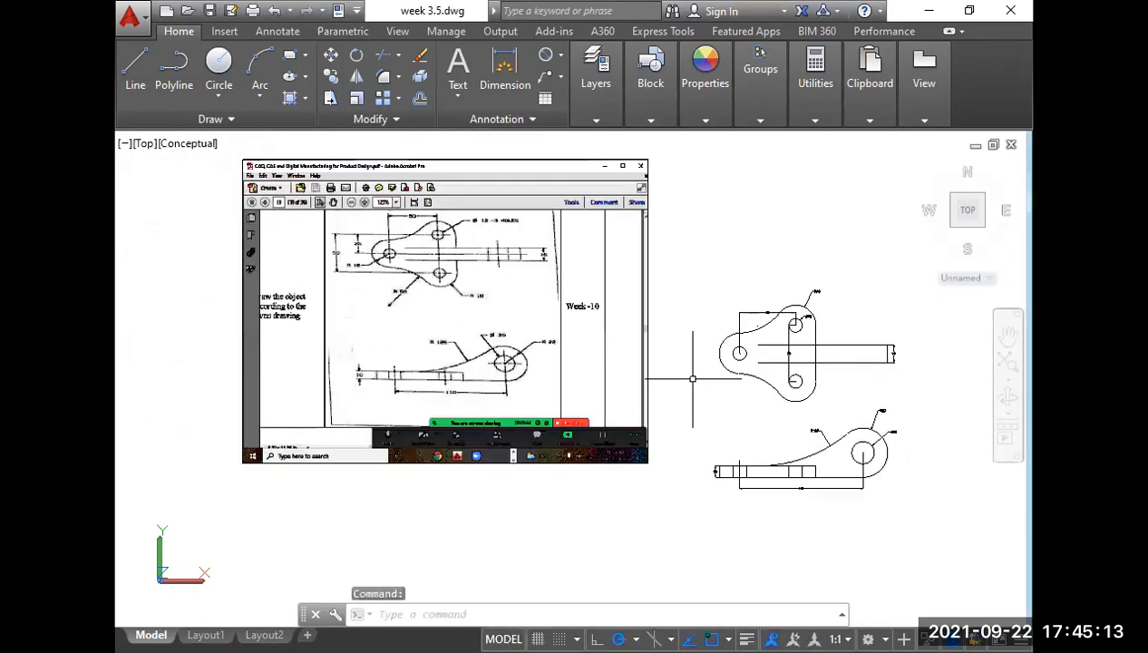
pyautogui.click(675, 478)
pyautogui.click(220, 156)
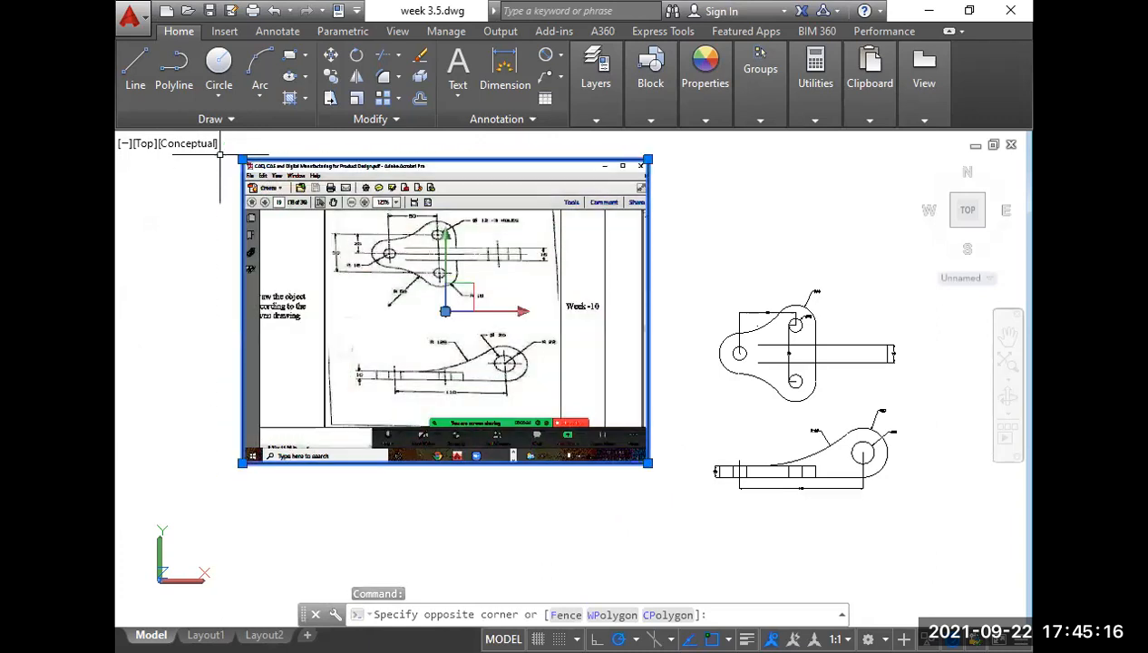
pyautogui.press('Delete')
pyautogui.moveTo(605, 454); pyautogui.dragTo(406, 388, button='middle')
pyautogui.scroll(2, 435, 381)
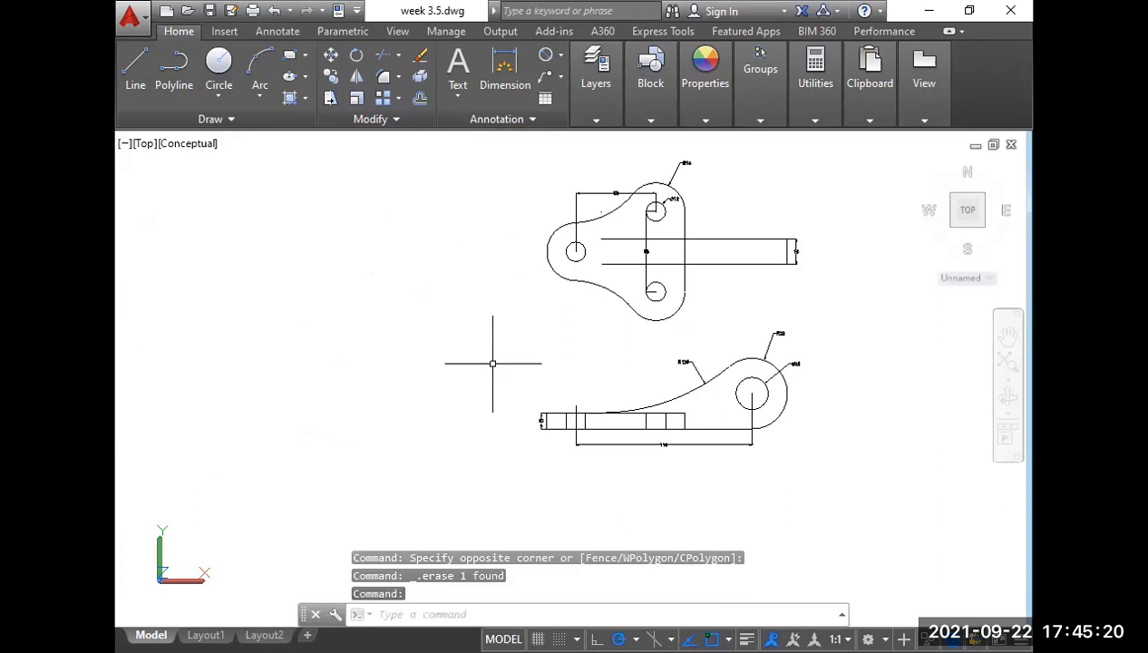
# Split the model space into the Four: Equal viewport configuration with the 3D setup.
pyautogui.moveTo(514, 325); pyautogui.dragTo(494, 361, button='middle')
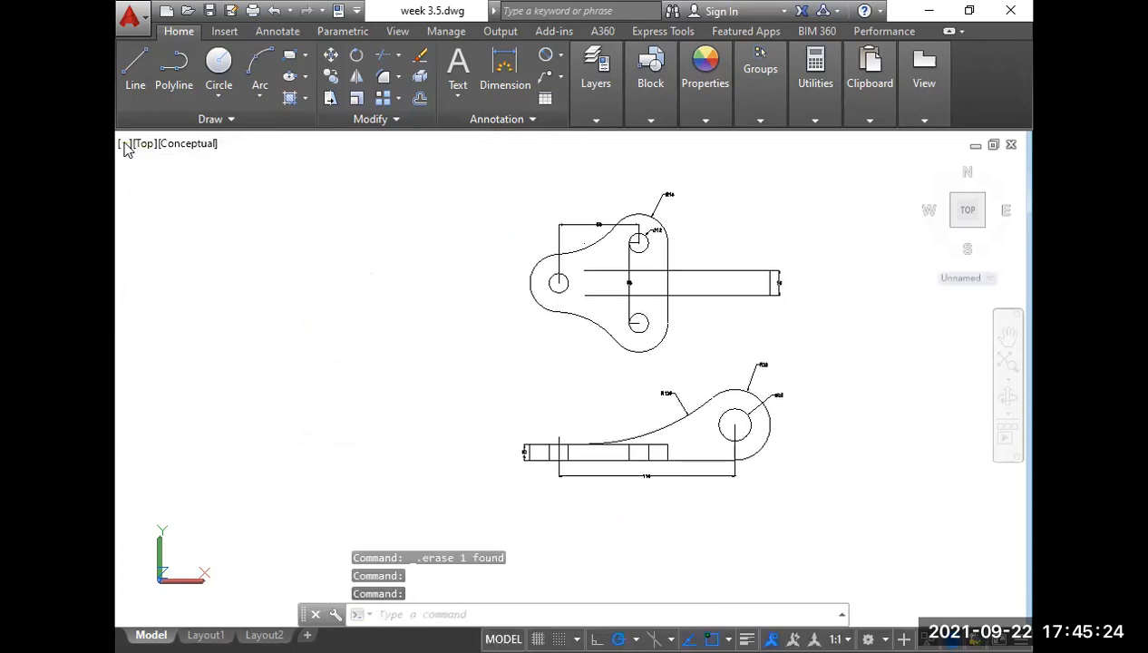
pyautogui.click(124, 144)
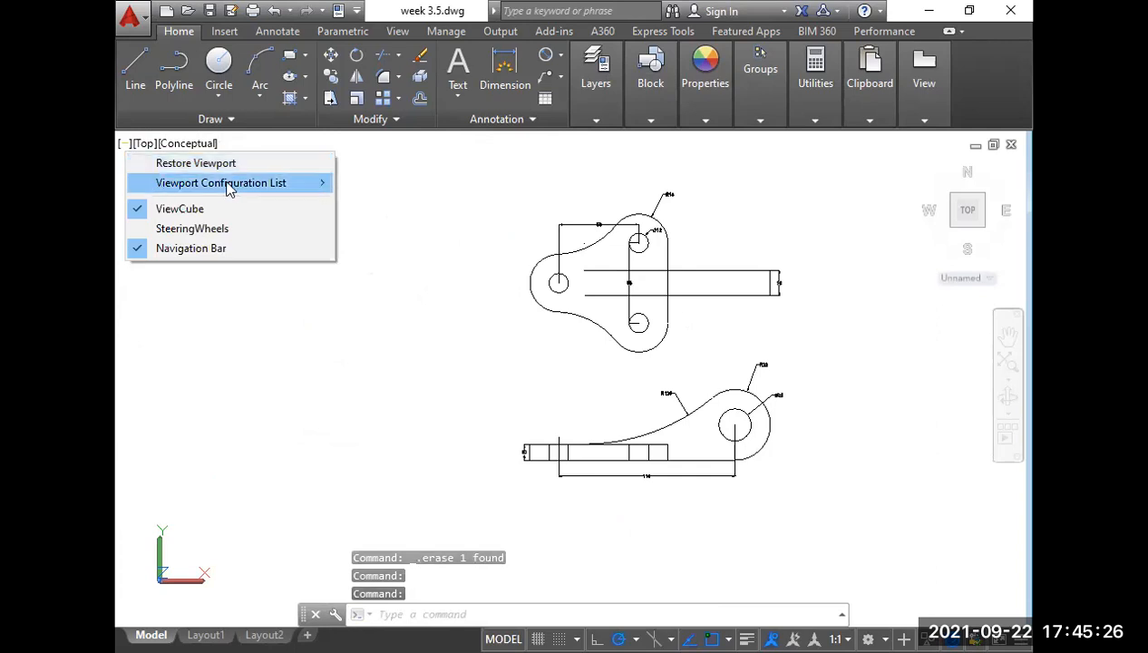
pyautogui.moveTo(228, 187)
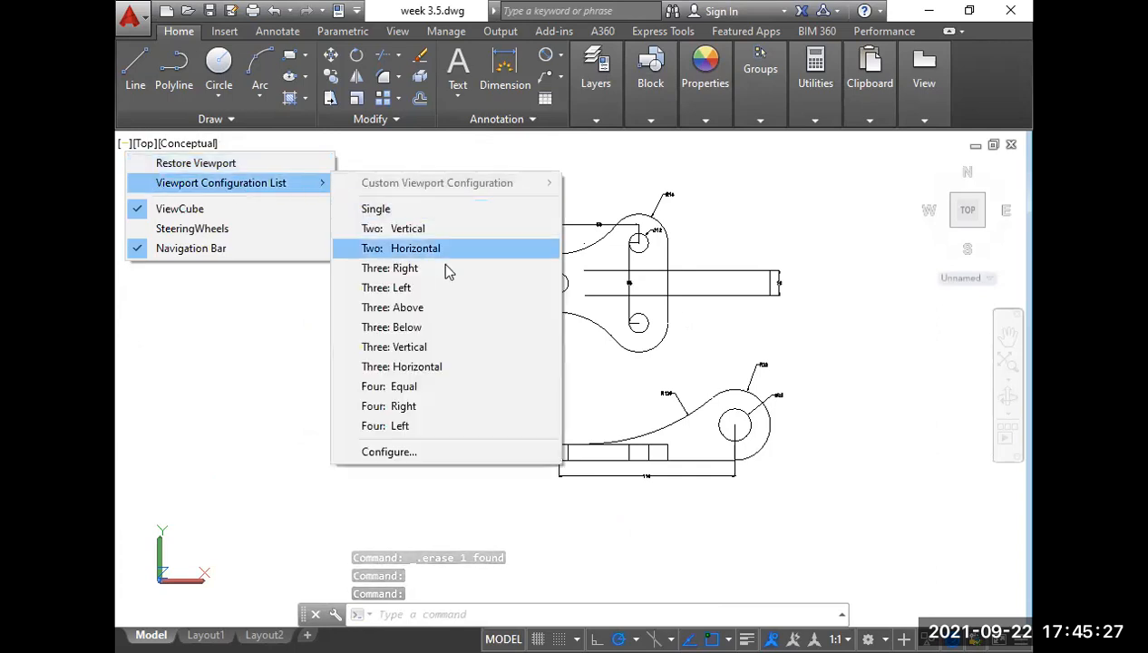
pyautogui.click(418, 453)
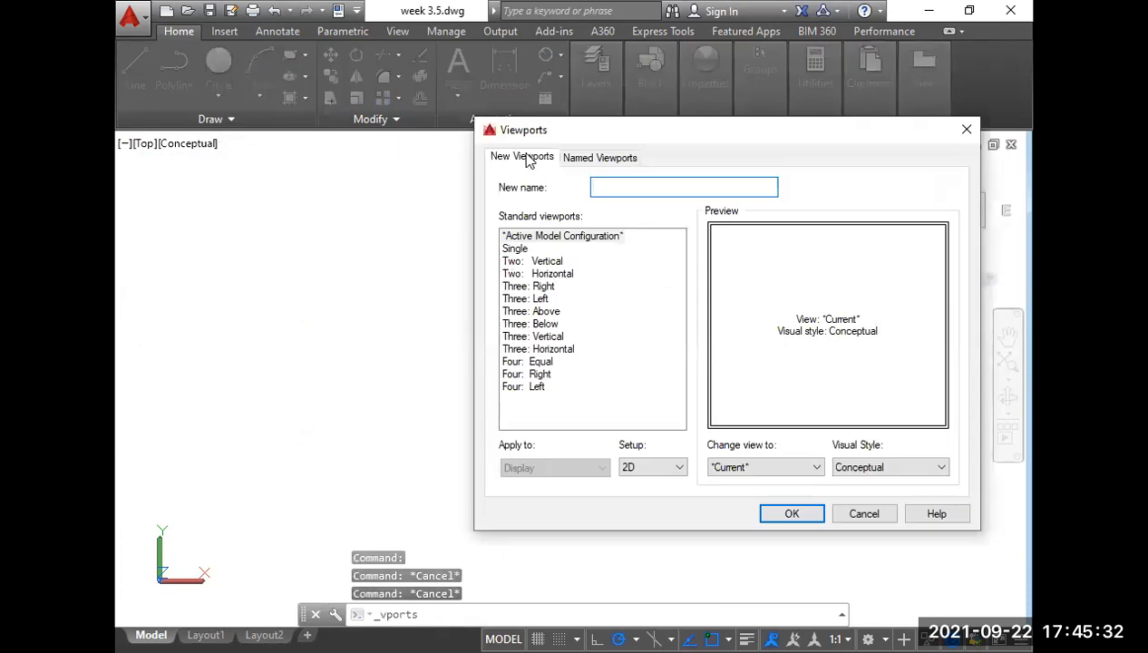
pyautogui.click(673, 468)
pyautogui.click(652, 495)
pyautogui.click(529, 363)
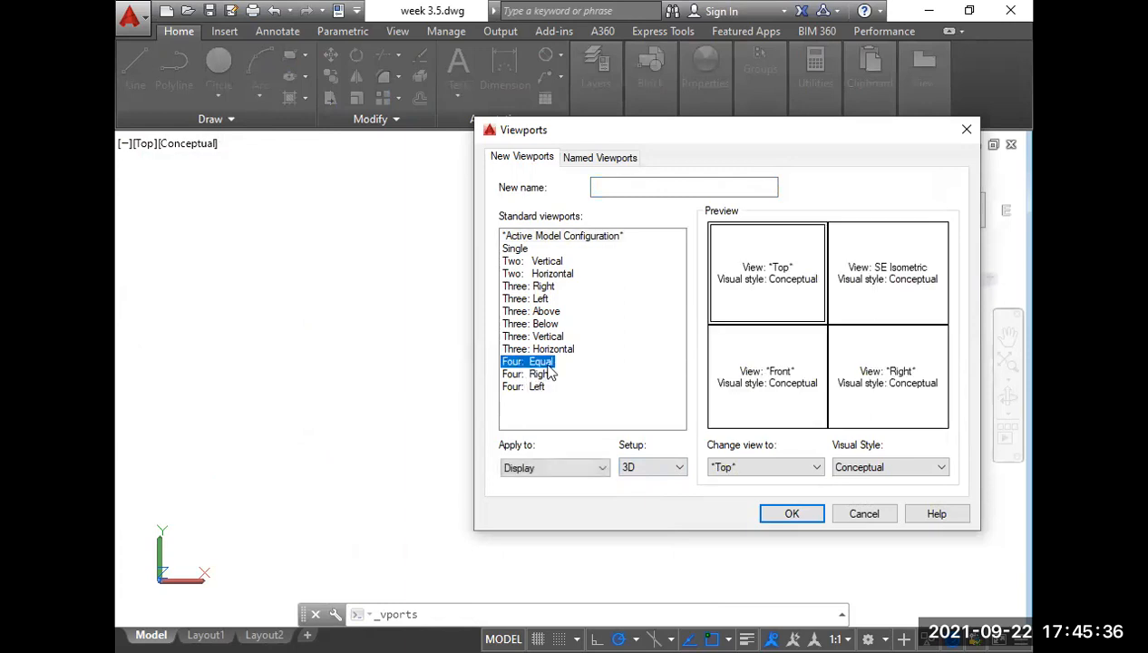
pyautogui.click(796, 515)
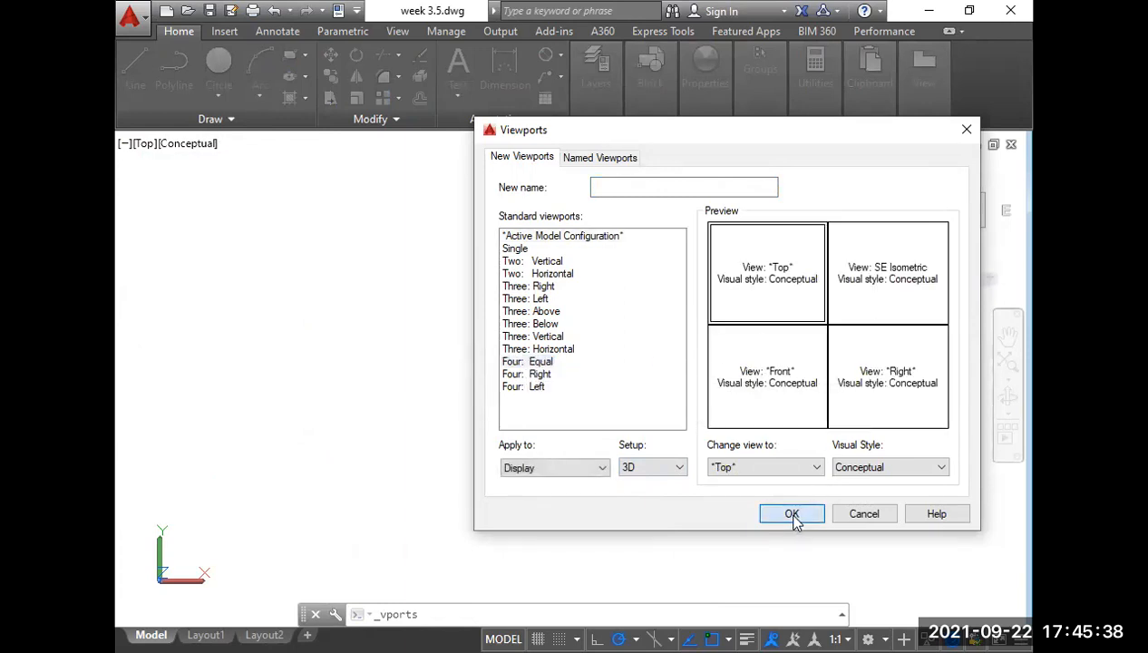
# Frame the whole bracket drawing in each of the front, right, top and SE isometric viewports.
pyautogui.click(653, 335)
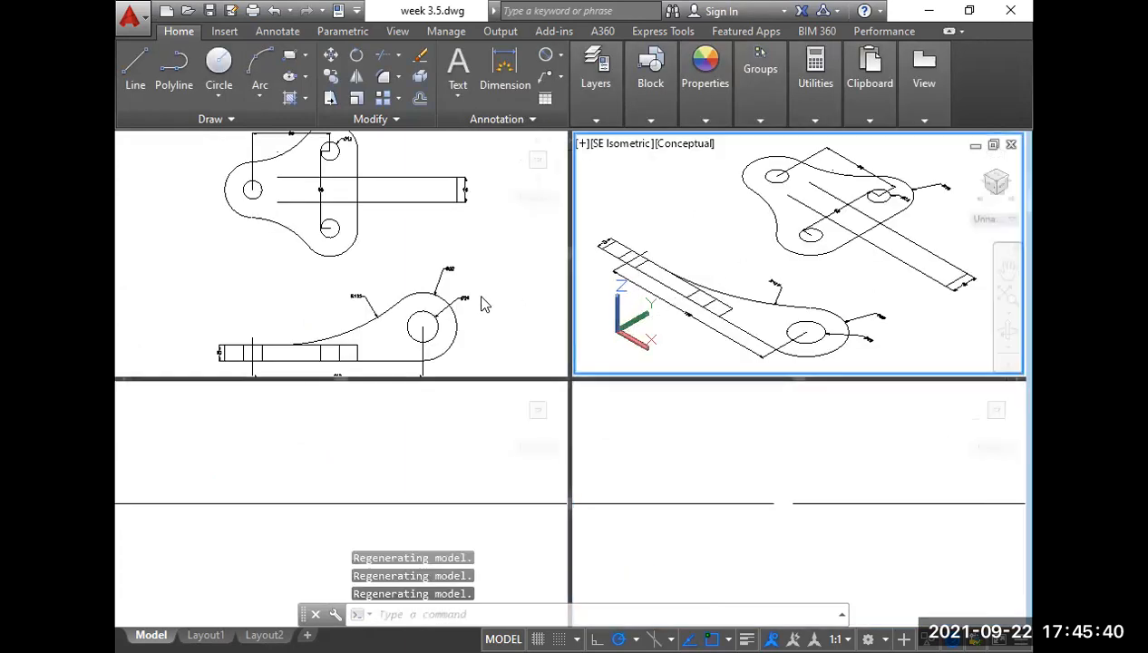
pyautogui.click(464, 433)
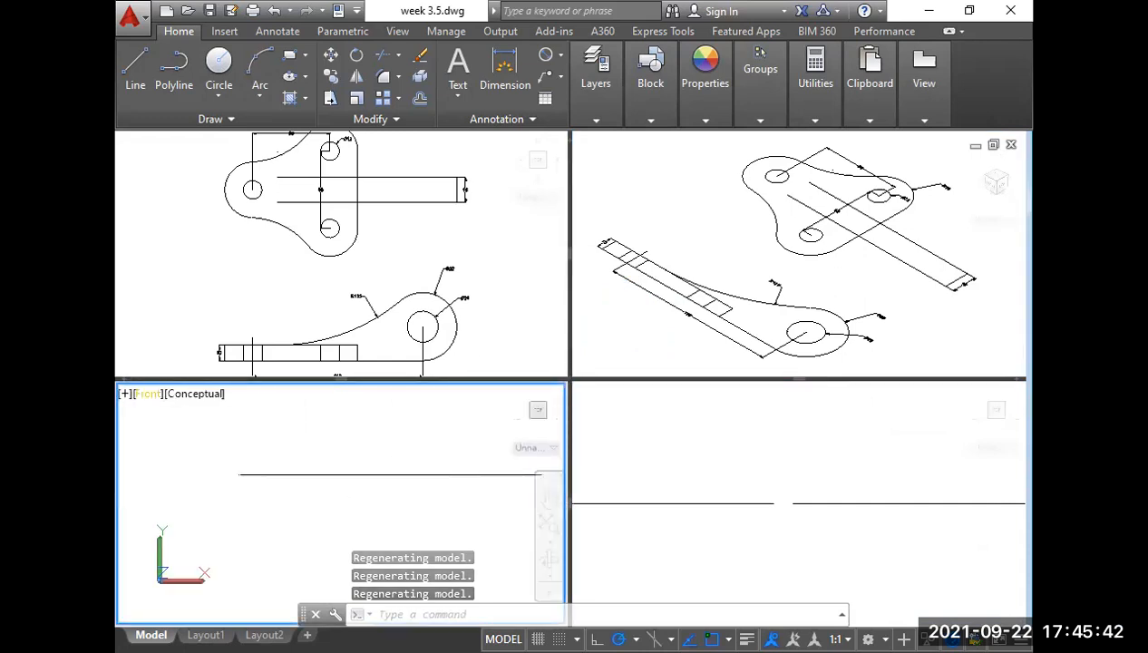
pyautogui.moveTo(324, 448); pyautogui.dragTo(291, 457, button='middle')
pyautogui.click(692, 462)
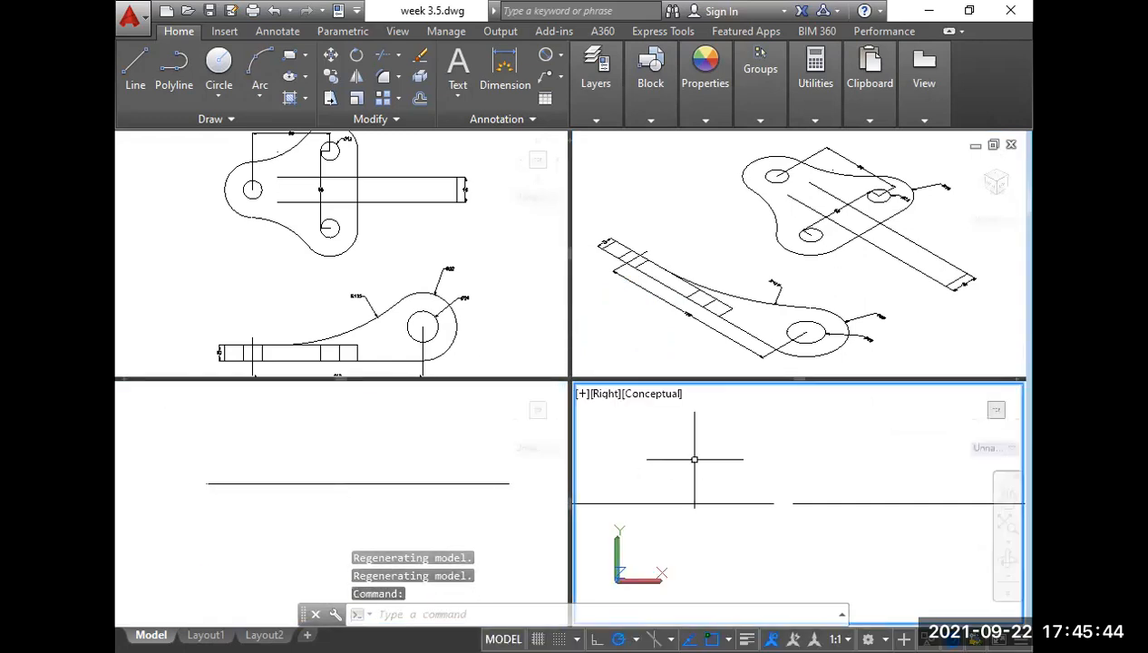
pyautogui.scroll(-4, 705, 458)
pyautogui.moveTo(712, 463); pyautogui.dragTo(717, 489, button='middle')
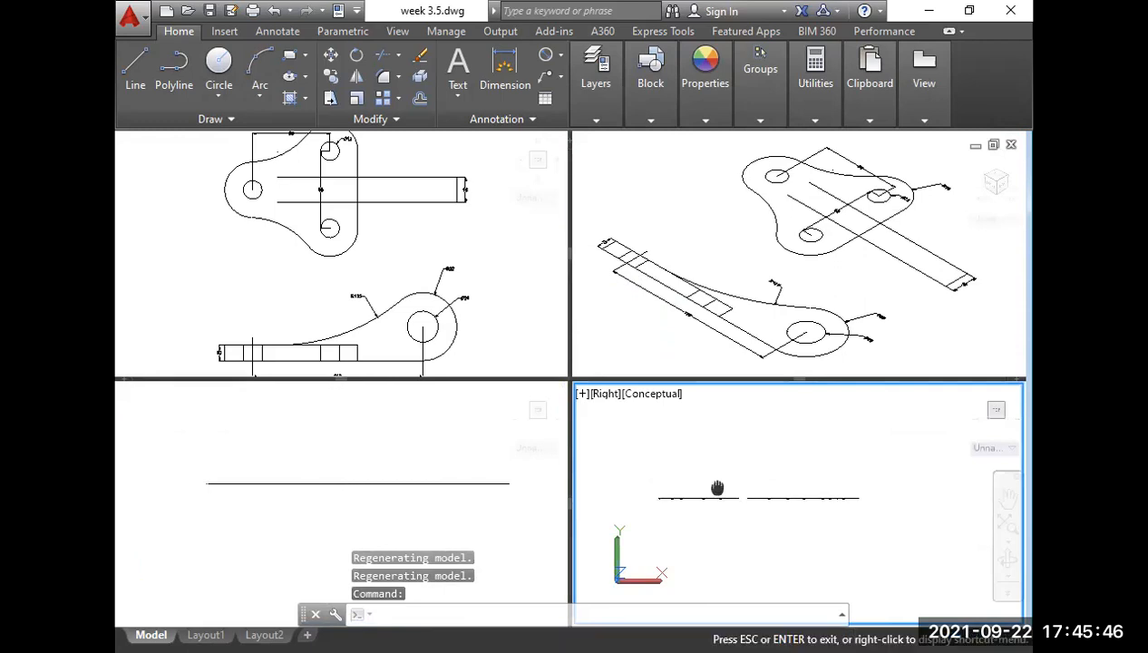
pyautogui.click(432, 279)
pyautogui.scroll(-2, 410, 258)
pyautogui.moveTo(404, 270); pyautogui.dragTo(355, 268, button='middle')
pyautogui.click(670, 238)
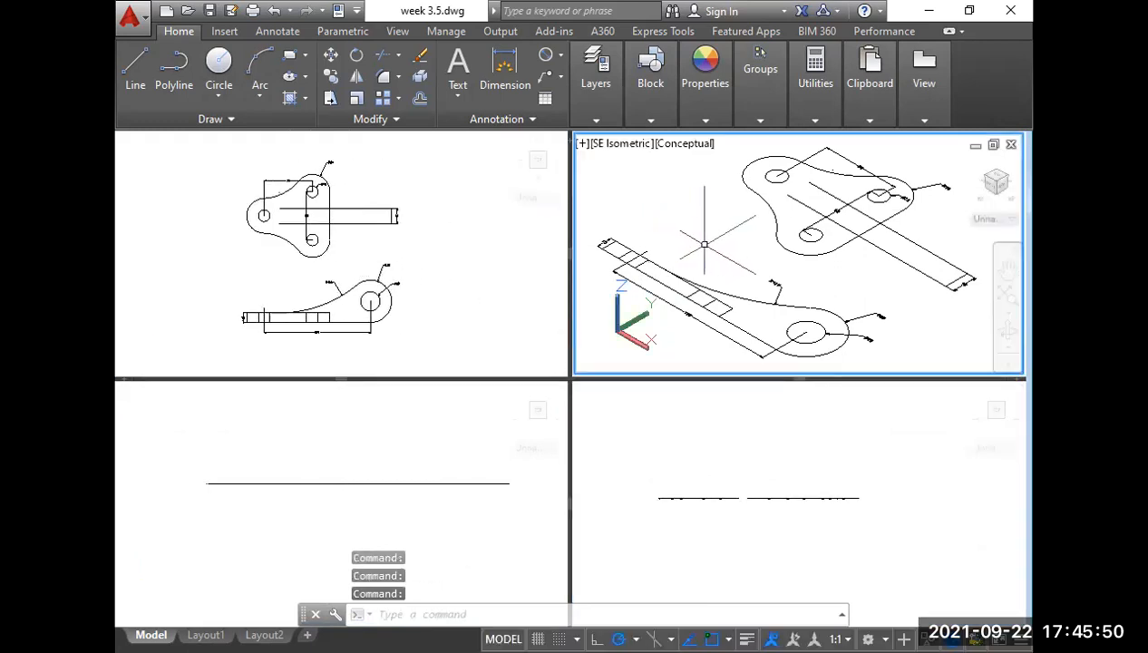
pyautogui.moveTo(705, 244); pyautogui.dragTo(698, 268, button='middle')
pyautogui.scroll(-2, 715, 238)
pyautogui.scroll(-3, 698, 268)
# Copy both dimensioned views together to an empty area beside the originals in the SE isometric viewport.
pyautogui.click(637, 202)
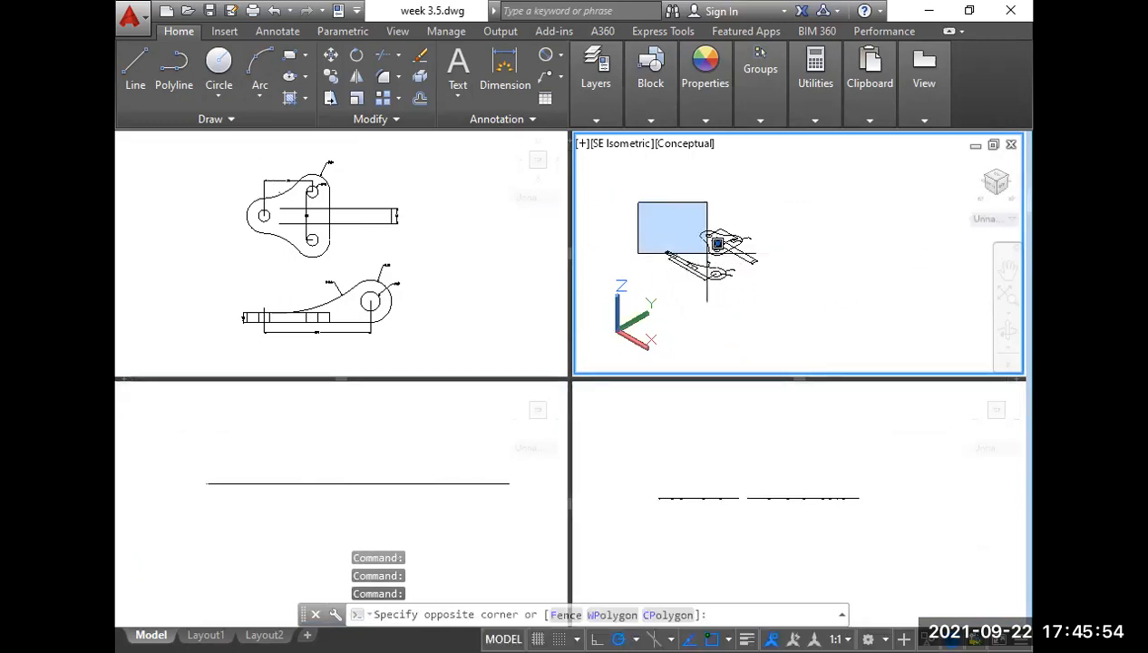
pyautogui.click(809, 319)
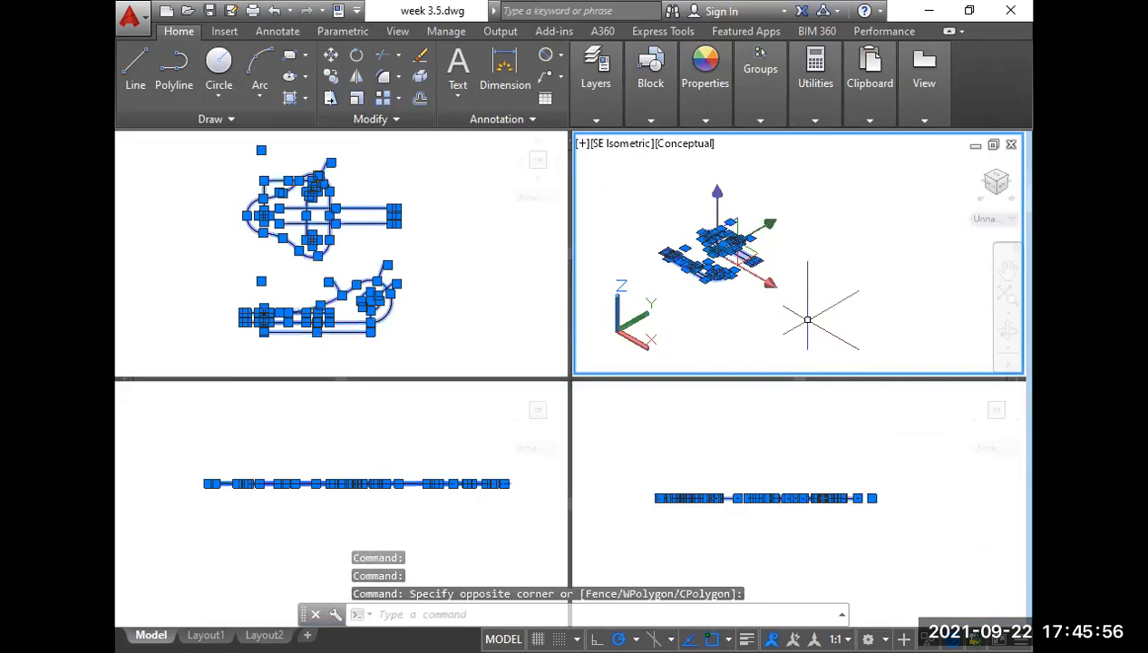
pyautogui.write('co')
pyautogui.press('Return')
pyautogui.click(704, 301)
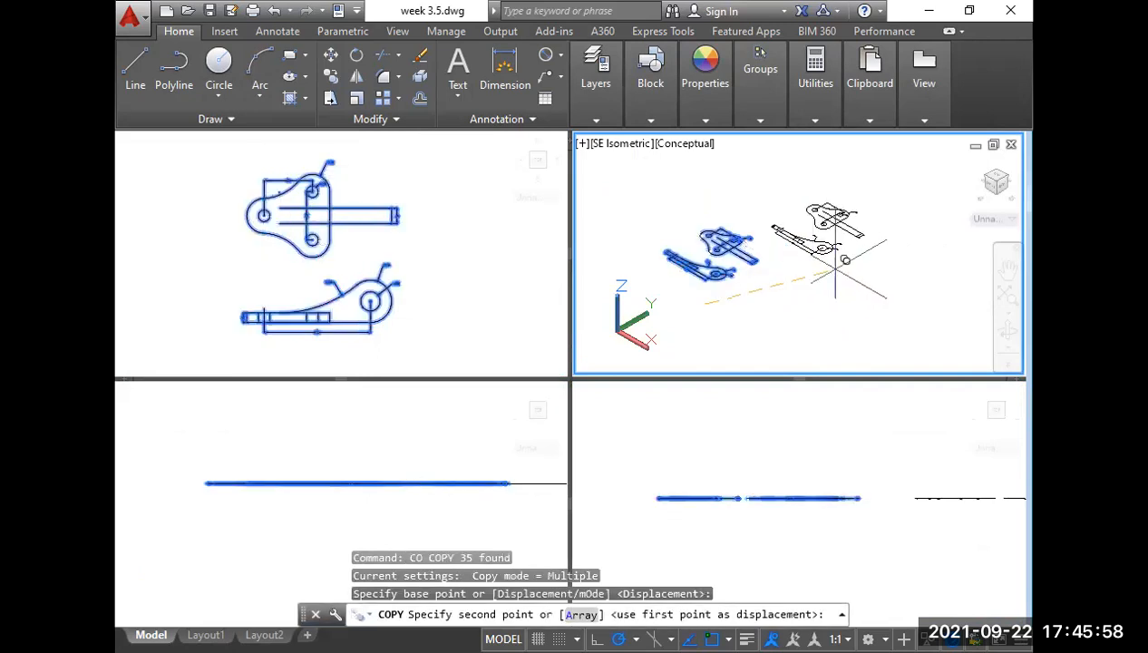
pyautogui.click(795, 249)
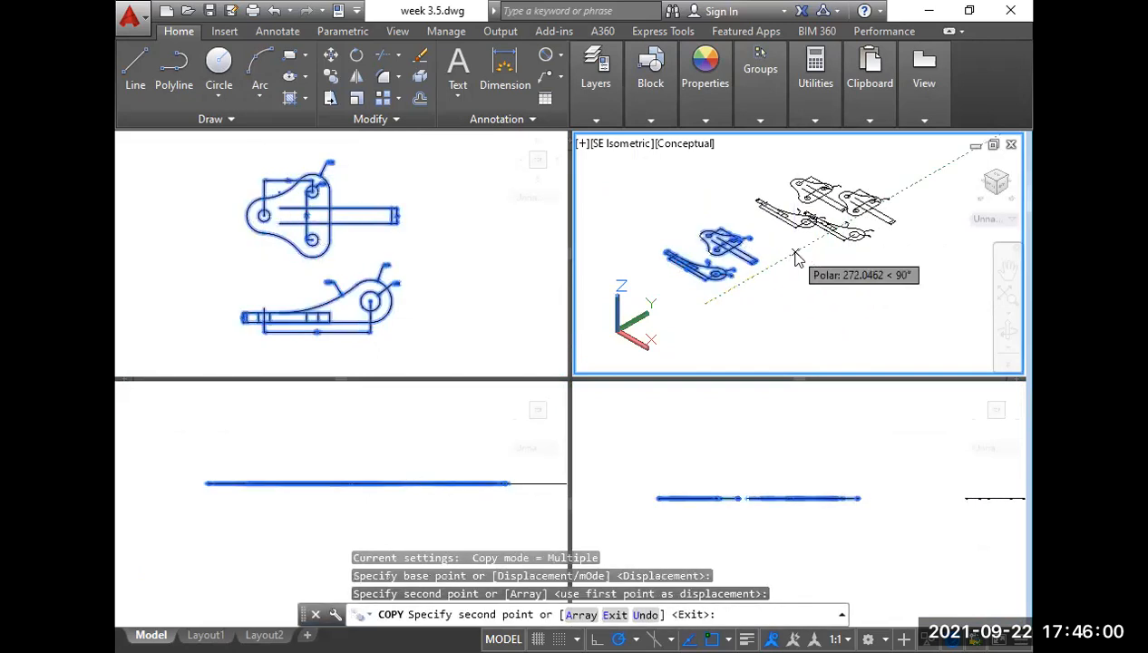
pyautogui.press('Return')
pyautogui.scroll(4, 794, 263)
pyautogui.moveTo(795, 258); pyautogui.dragTo(669, 336, button='middle')
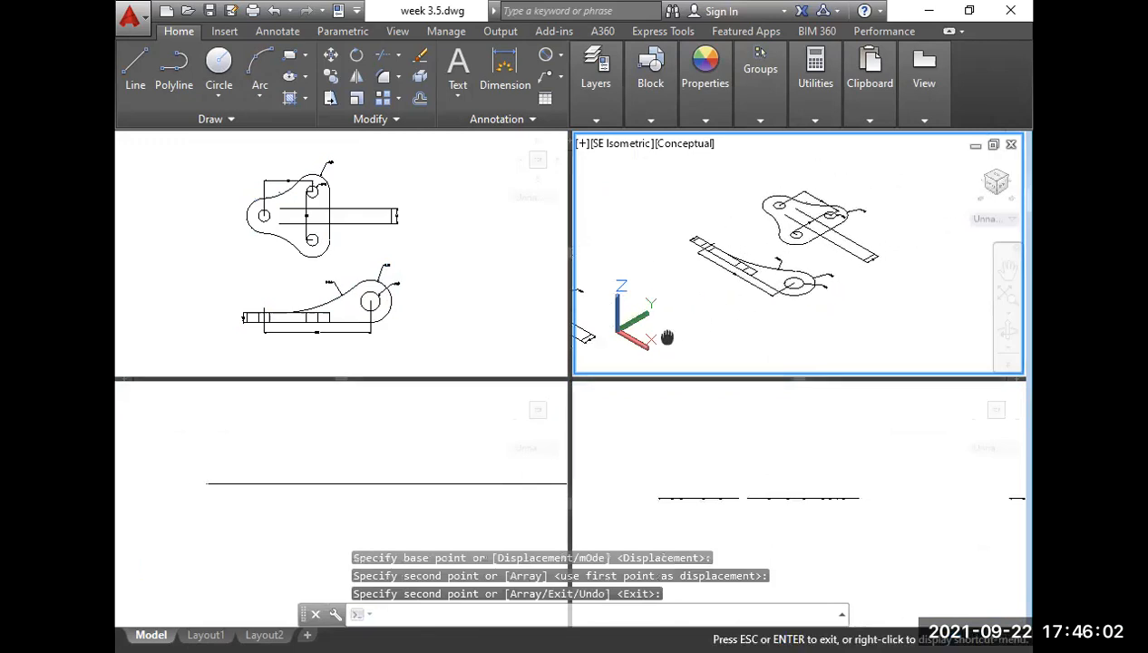
pyautogui.scroll(4, 723, 285)
pyautogui.moveTo(723, 289); pyautogui.dragTo(656, 334, button='middle')
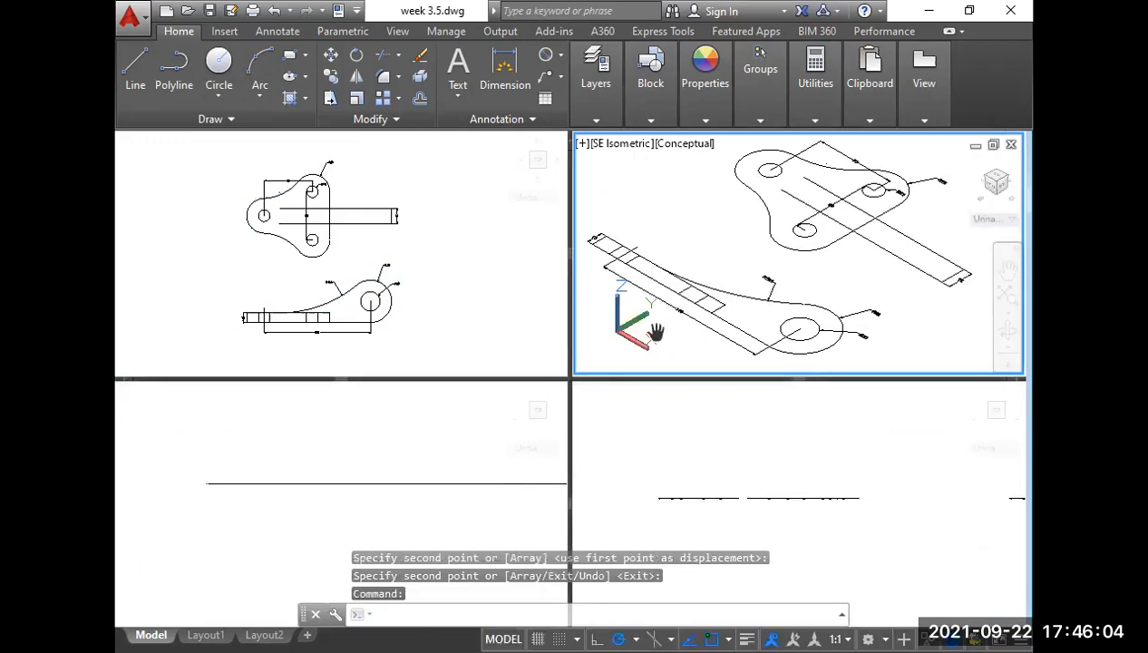
pyautogui.click(823, 216)
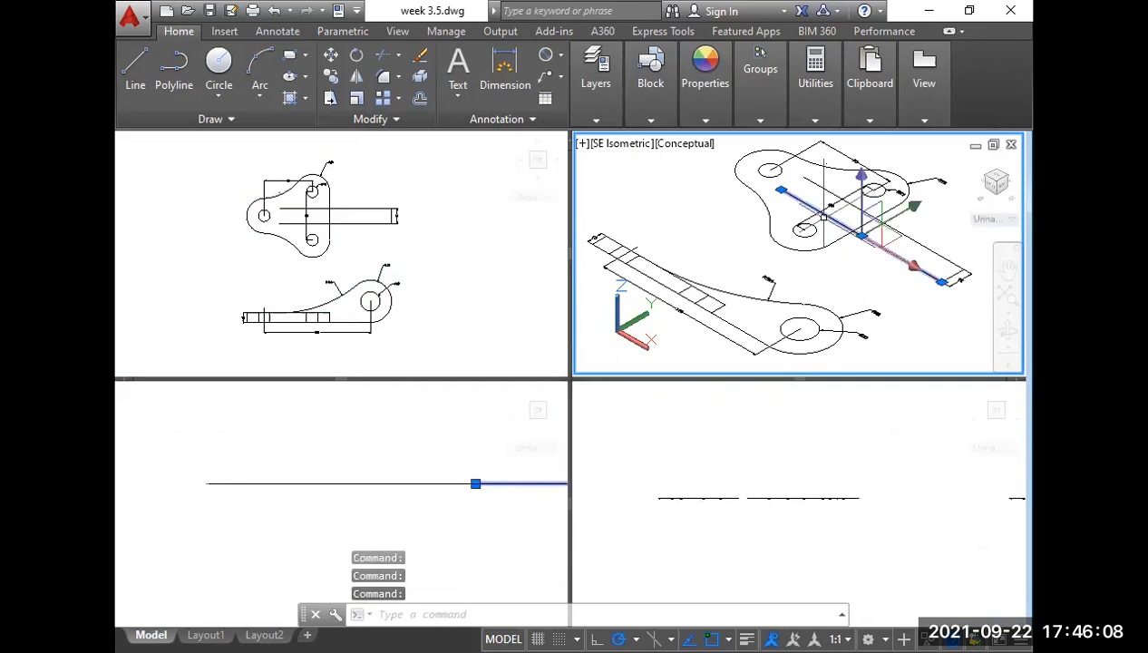
pyautogui.press('Escape')
pyautogui.click(832, 210)
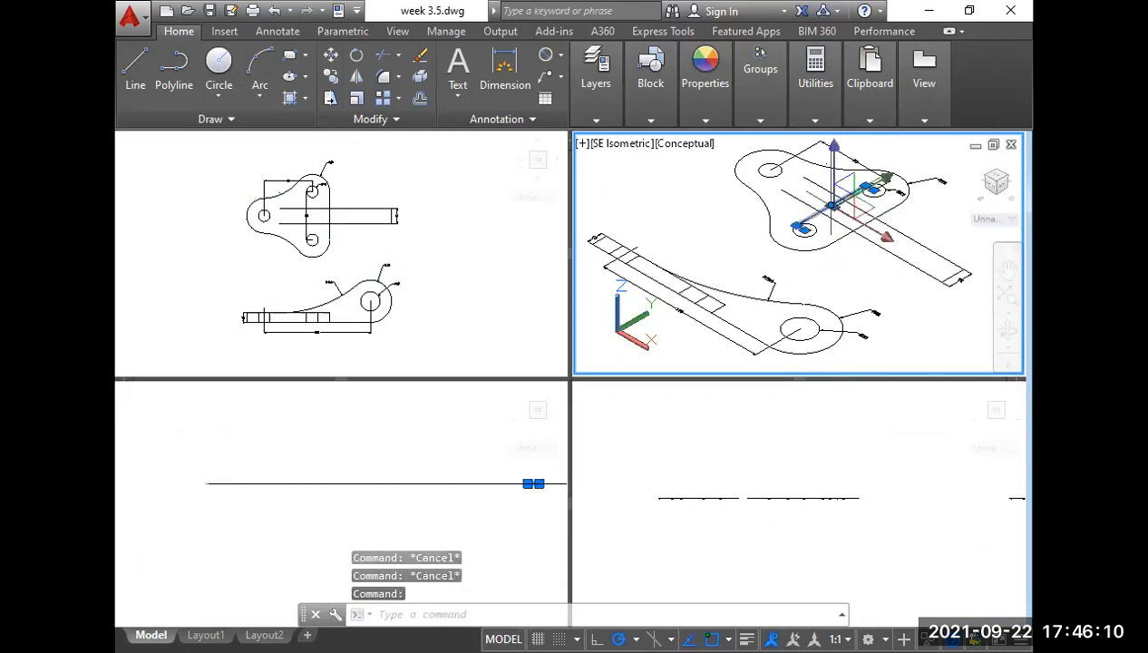
pyautogui.moveTo(832, 209)
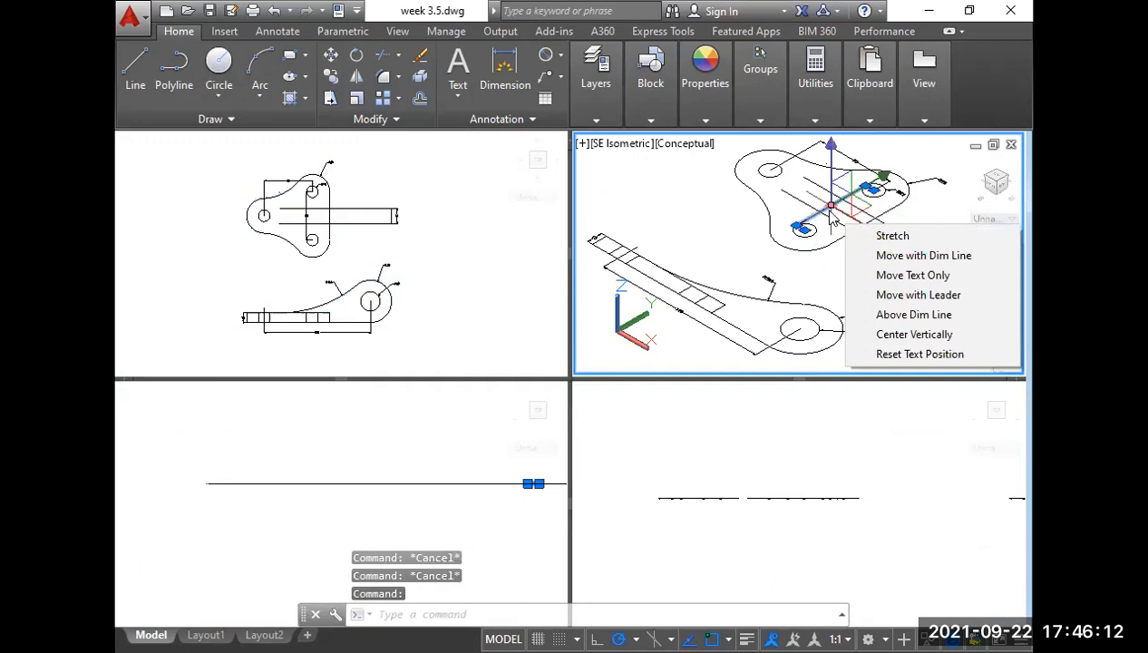
pyautogui.press('Escape')
pyautogui.click(833, 208)
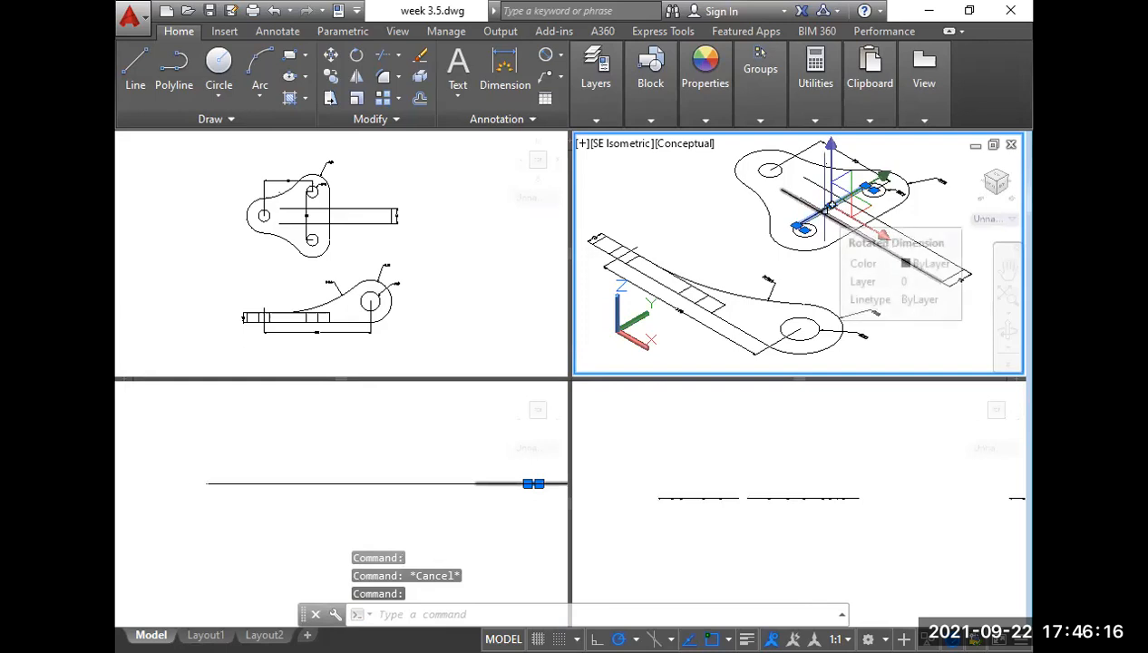
pyautogui.press('Escape')
pyautogui.click(456, 257)
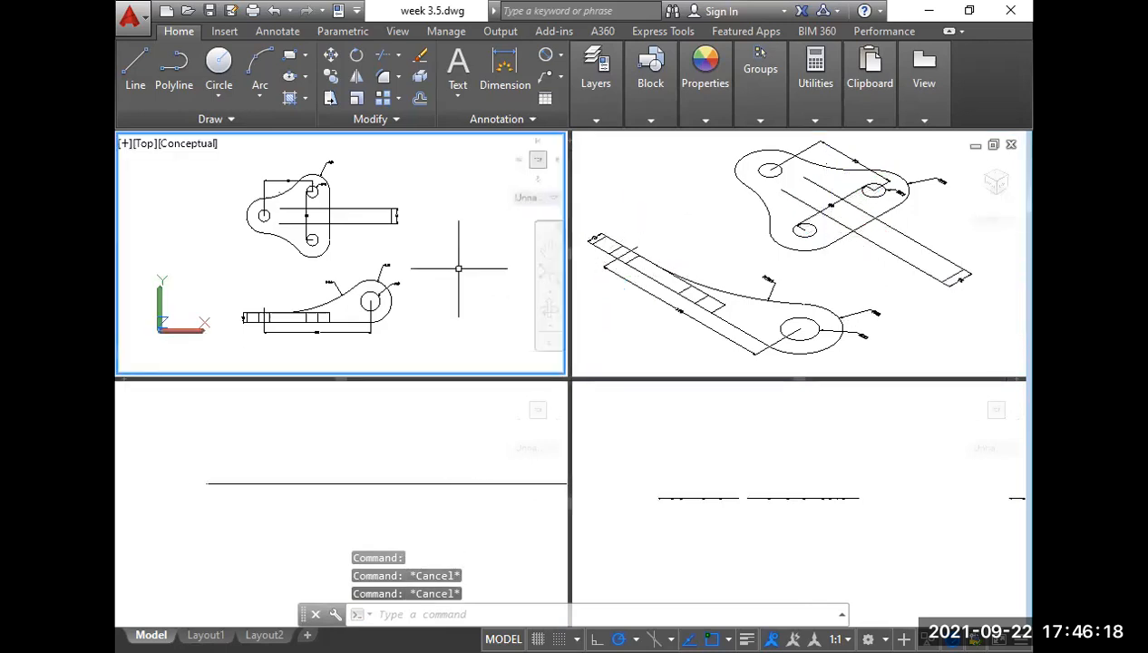
# Erase the two hole-spacing dimensions, the hole diameter dimension and the two long web lines from the copied top view.
pyautogui.click(839, 215)
pyautogui.click(833, 207)
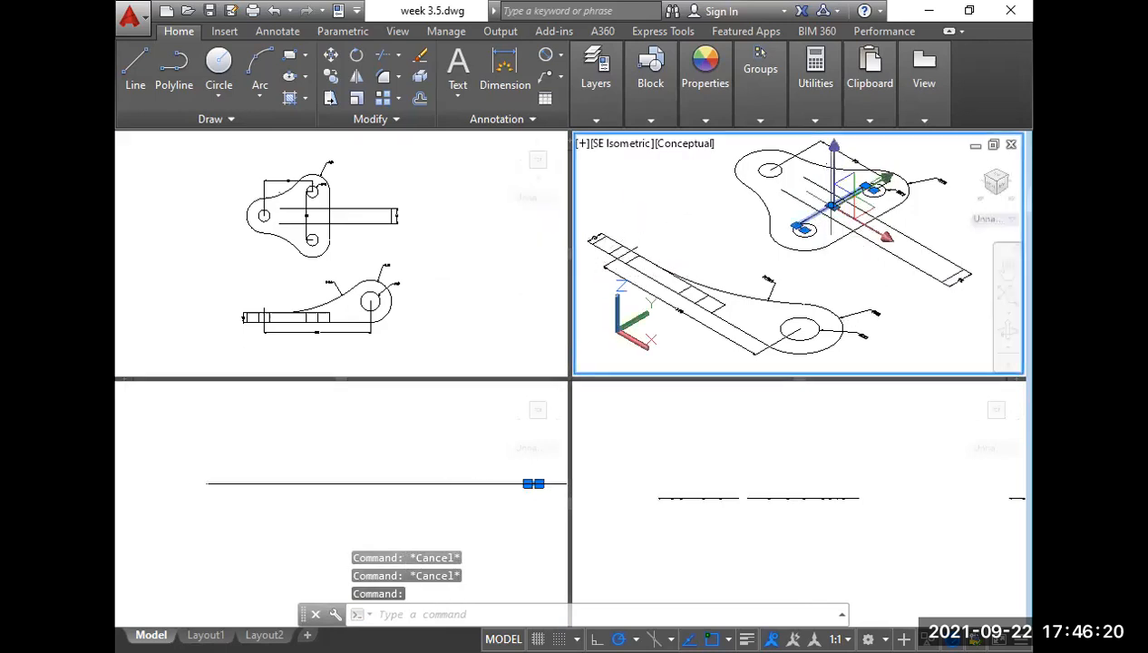
pyautogui.press('Delete')
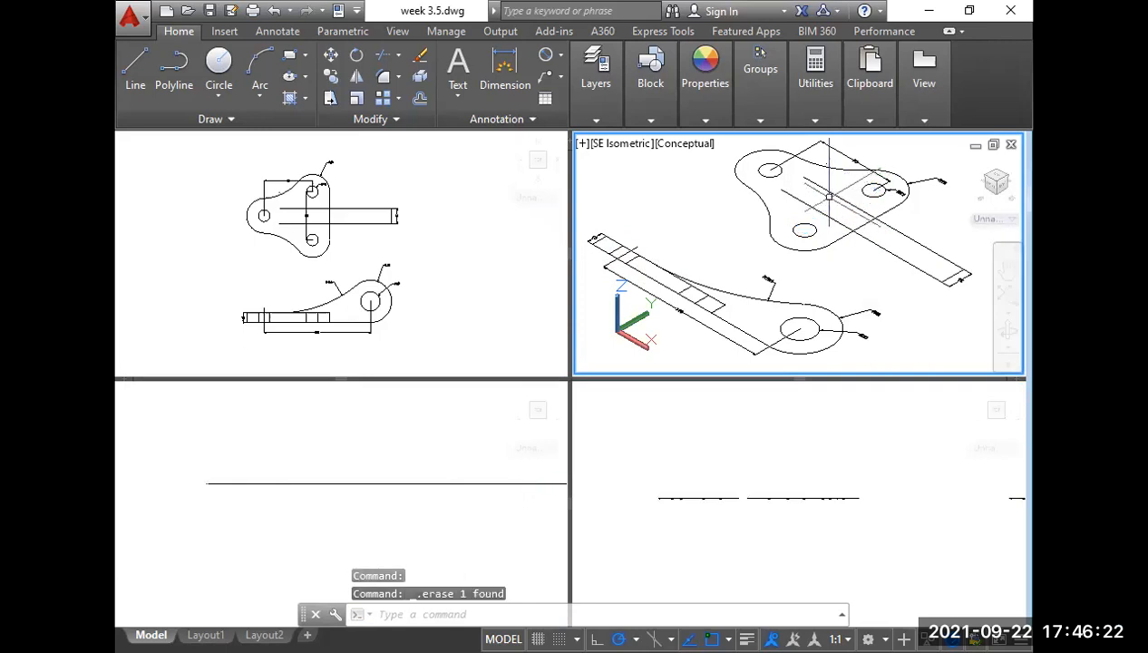
pyautogui.click(834, 194)
pyautogui.press('Delete')
pyautogui.click(833, 220)
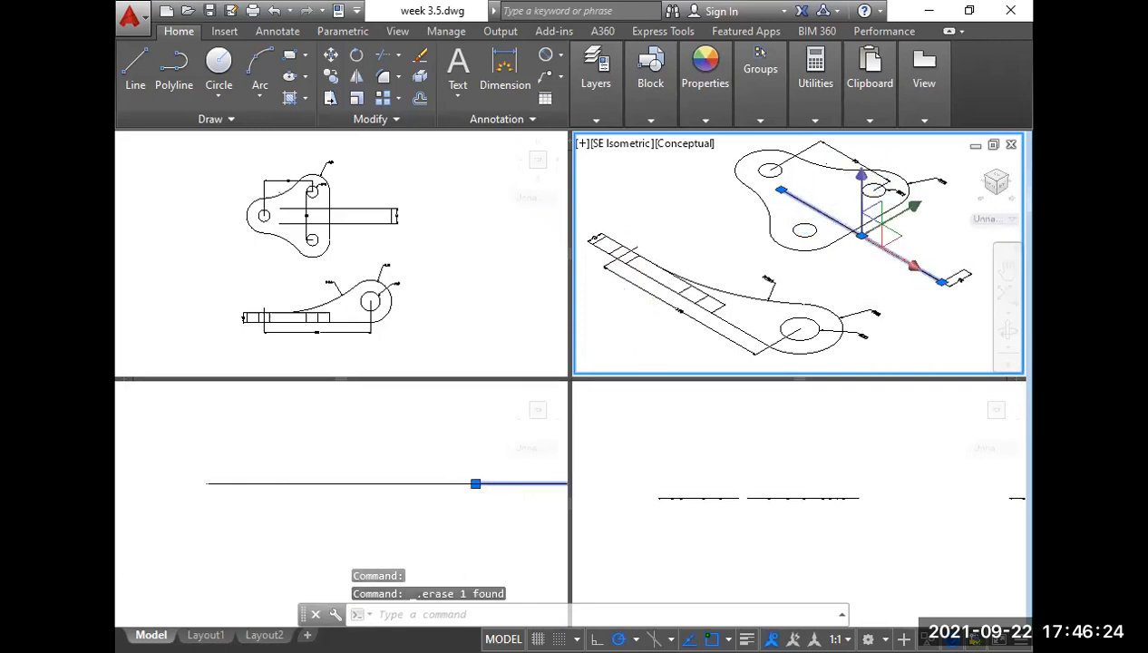
pyautogui.press('Delete')
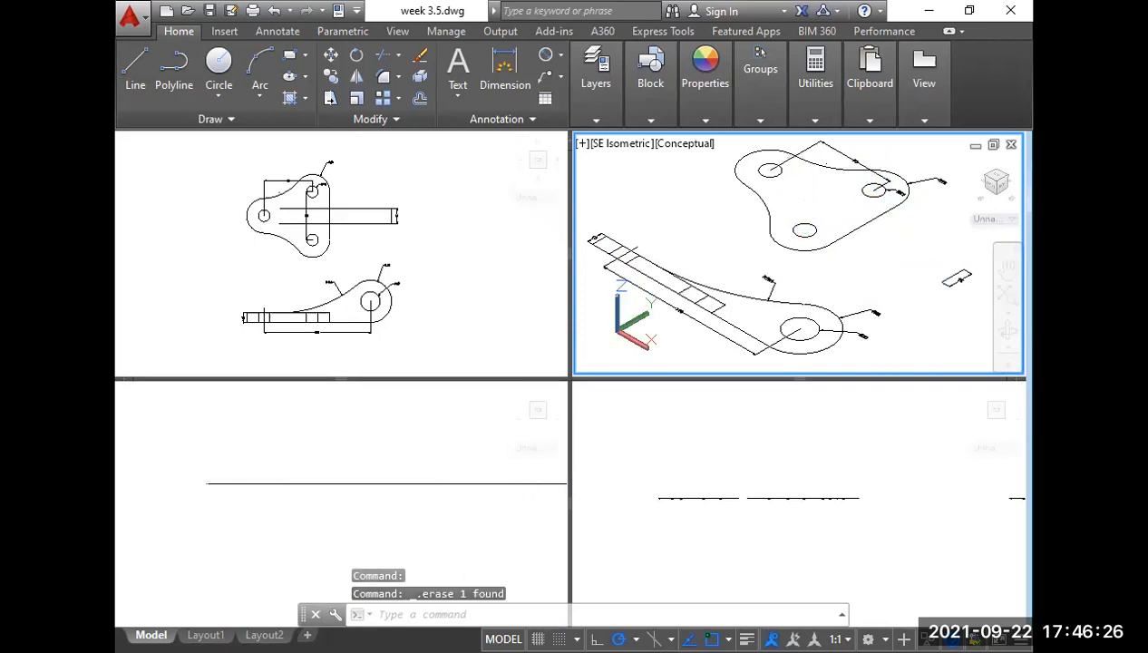
pyautogui.click(898, 190)
pyautogui.press('Delete')
# Erase the large hole's diameter dimension, the overall length dimension and the rounded end's radius dimension from the copied front view.
pyautogui.moveTo(858, 273); pyautogui.dragTo(909, 243, button='middle')
pyautogui.scroll(2, 871, 321)
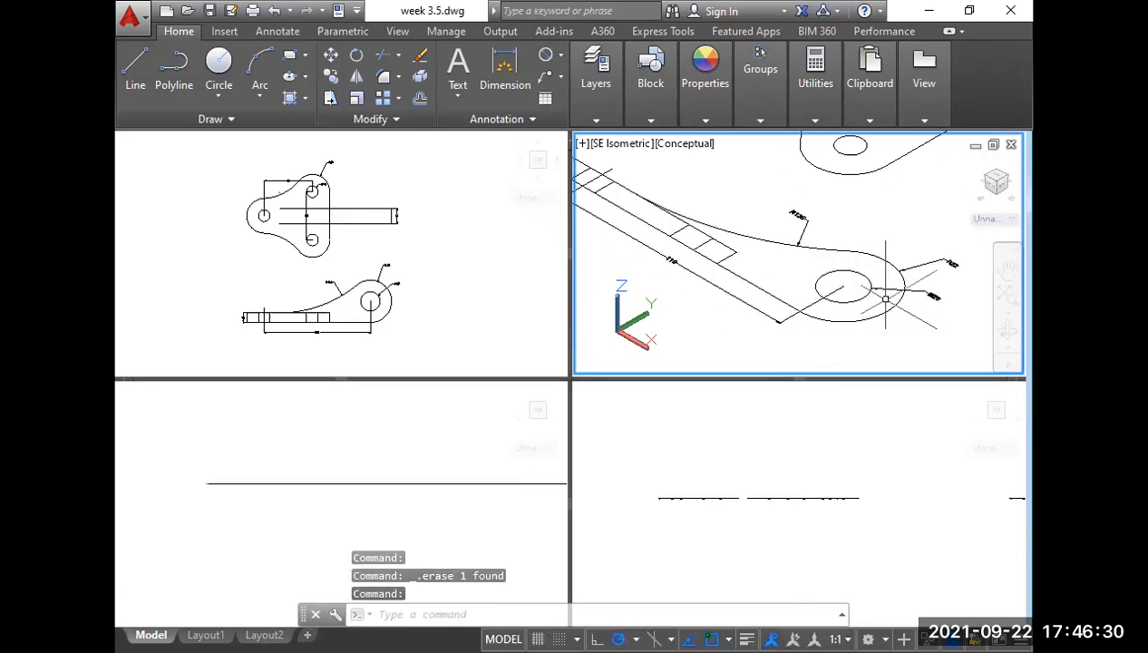
pyautogui.click(885, 296)
pyautogui.click(897, 269)
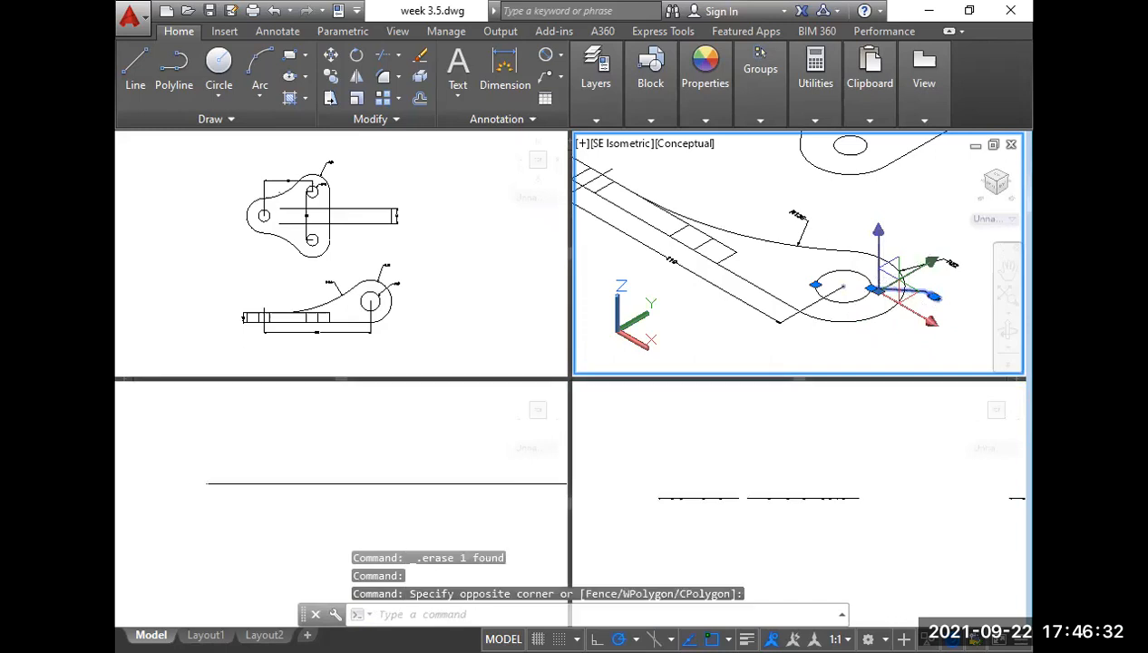
pyautogui.press('Delete')
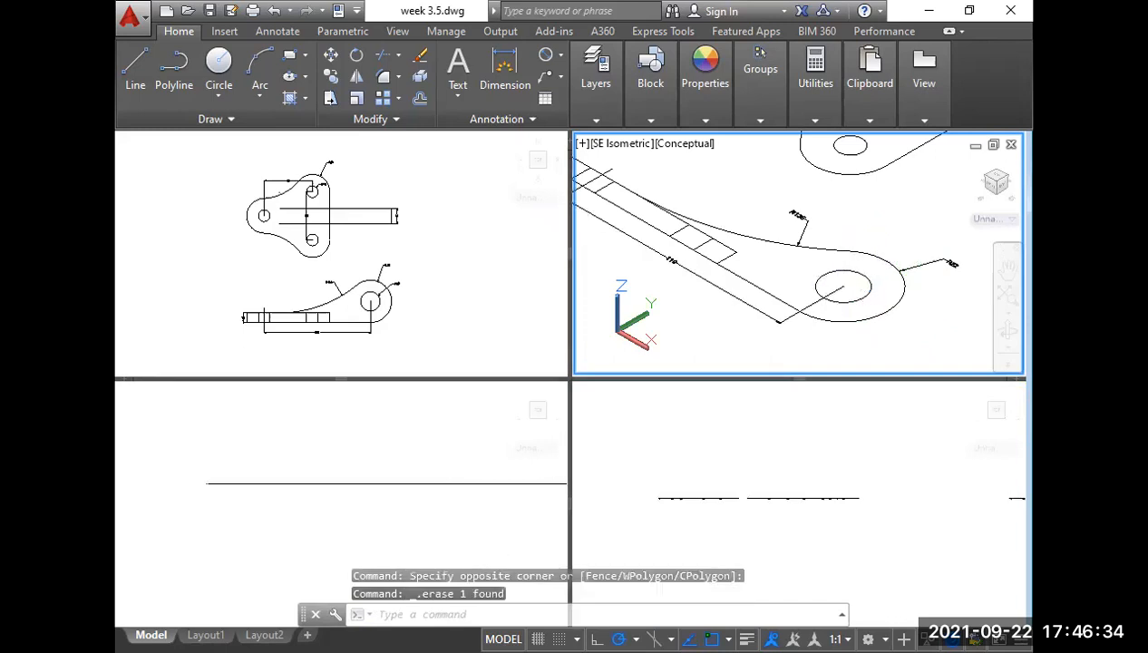
pyautogui.click(926, 256)
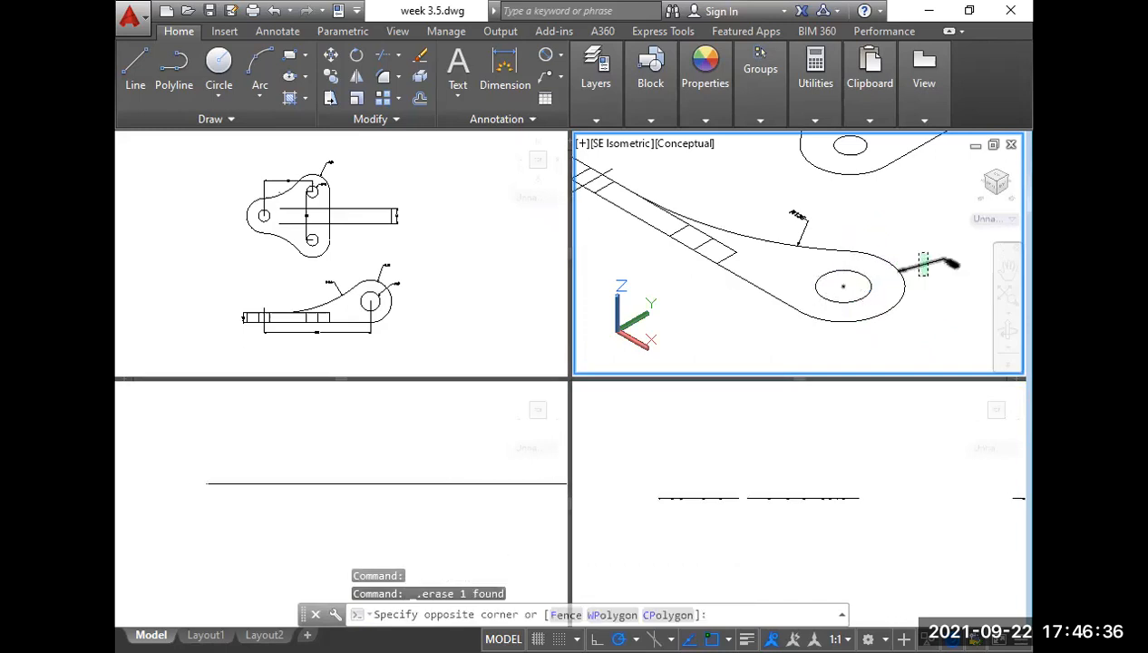
pyautogui.click(918, 275)
pyautogui.press('Delete')
# Erase the radius dimension on the curved upper edge of the copied front view.
pyautogui.scroll(2, 908, 256)
pyautogui.moveTo(908, 257); pyautogui.dragTo(953, 300, button='middle')
pyautogui.click(838, 271)
pyautogui.click(799, 254)
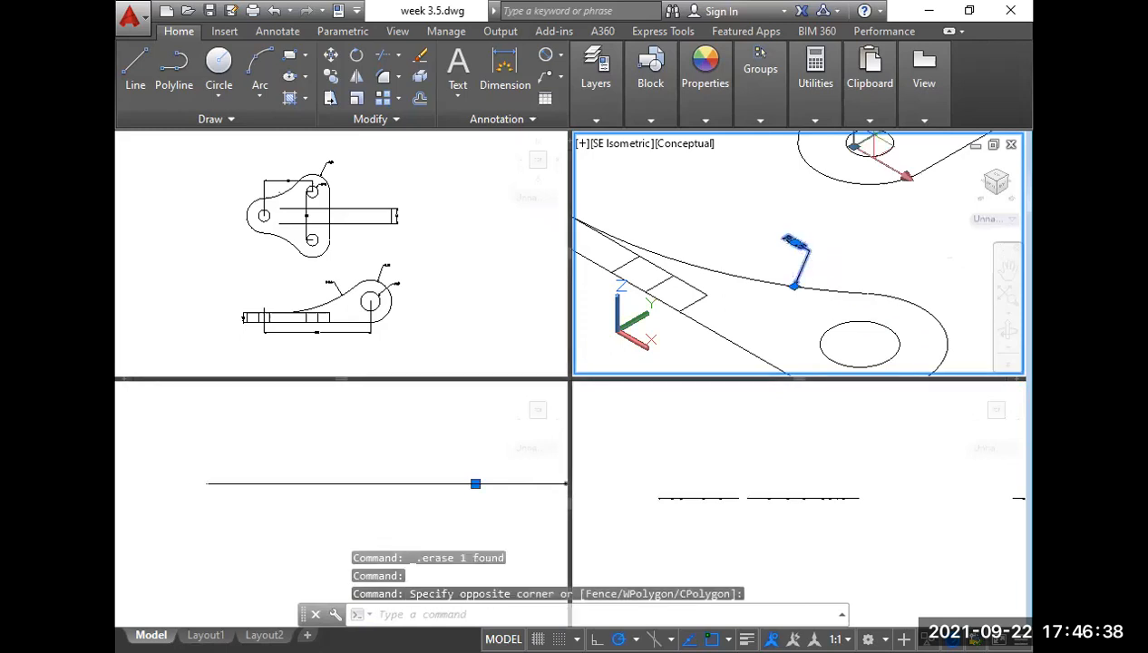
pyautogui.press('Delete')
# Examine the copied front and top view outlines in the SE isometric viewport.
pyautogui.scroll(-3, 802, 243)
pyautogui.moveTo(810, 310); pyautogui.dragTo(816, 317, button='middle')
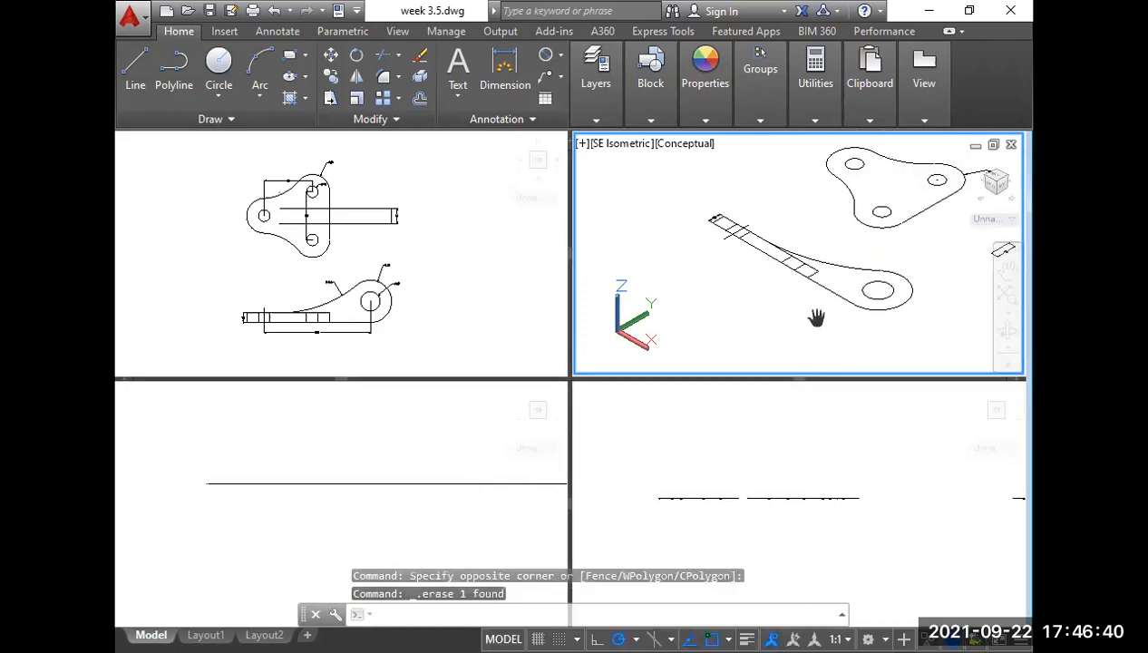
pyautogui.scroll(2, 815, 294)
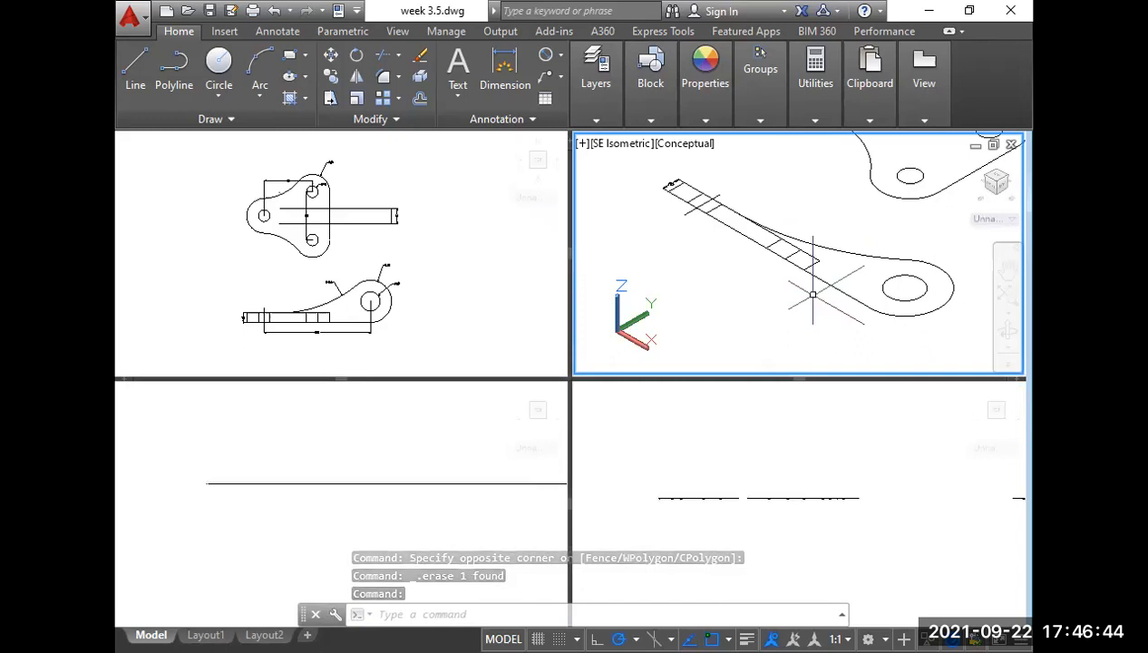
pyautogui.scroll(-3, 812, 294)
pyautogui.moveTo(812, 294); pyautogui.dragTo(824, 315, button='middle')
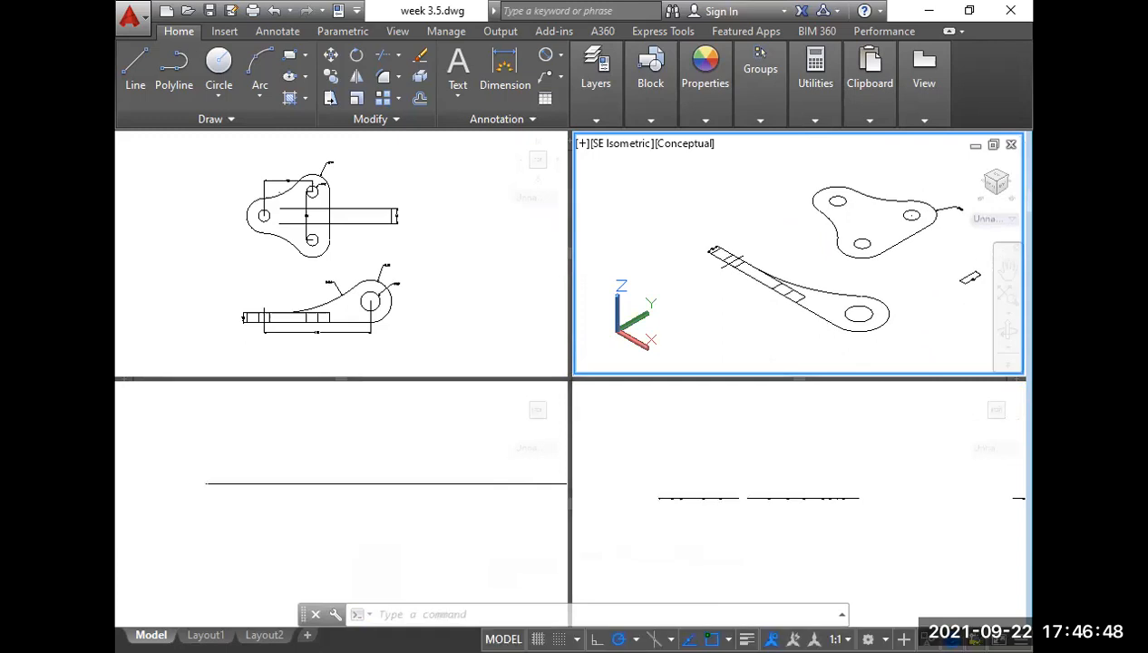
pyautogui.scroll(5, 815, 256)
pyautogui.moveTo(756, 238); pyautogui.dragTo(762, 264, button='middle')
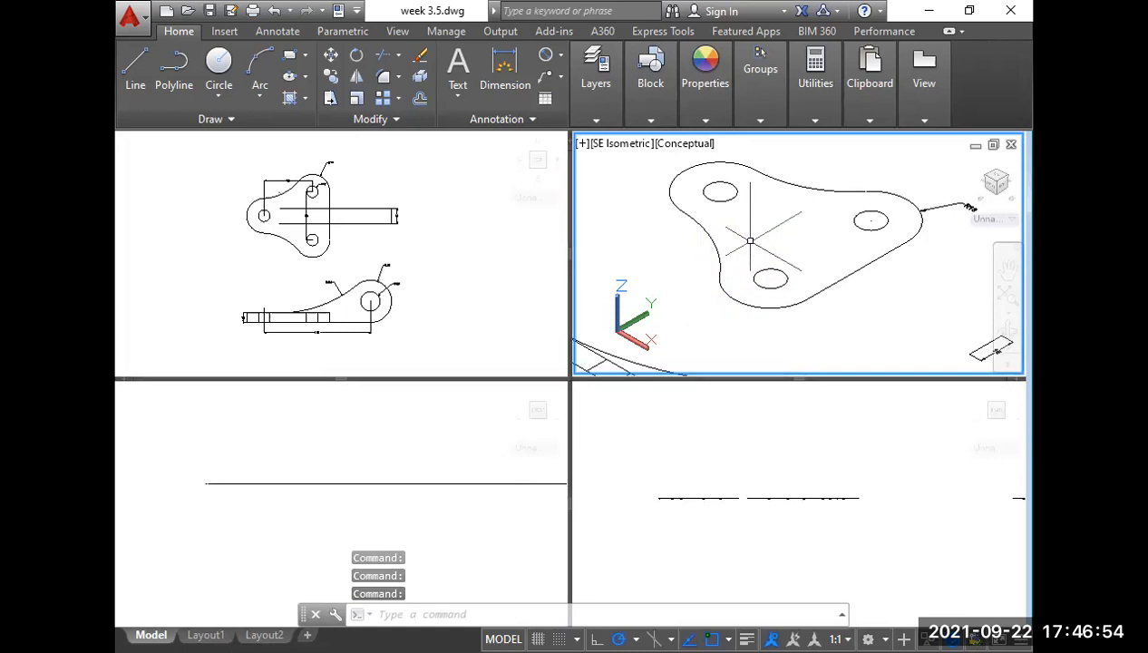
# Switch the workspace to 3D Modeling.
pyautogui.scroll(-3, 749, 241)
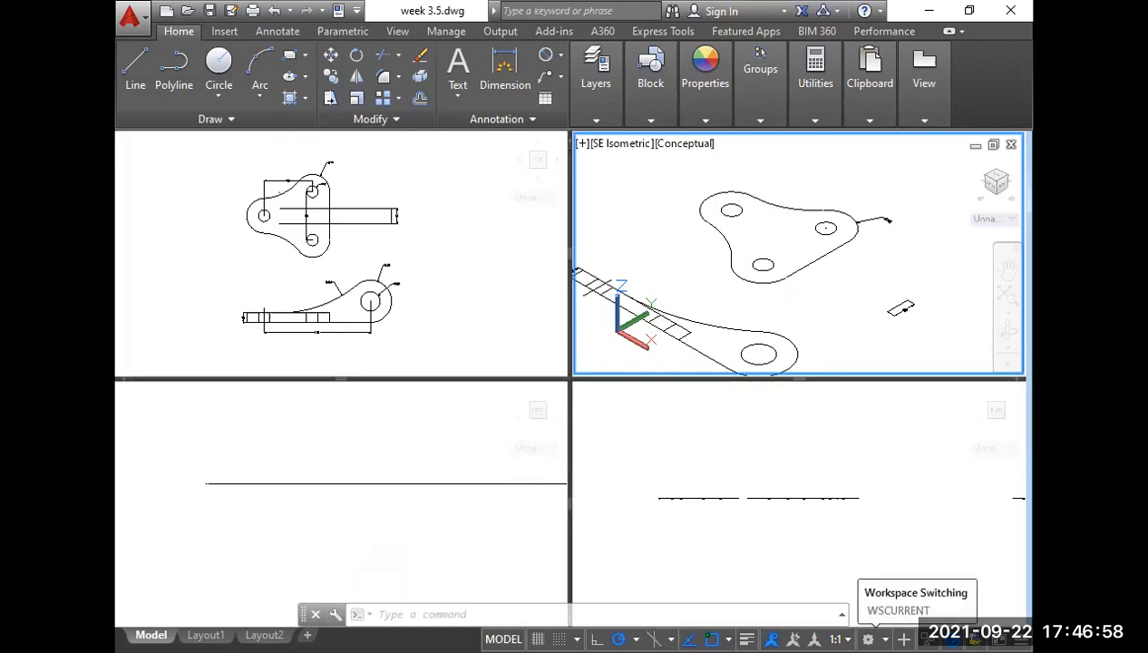
pyautogui.click(867, 640)
pyautogui.click(907, 527)
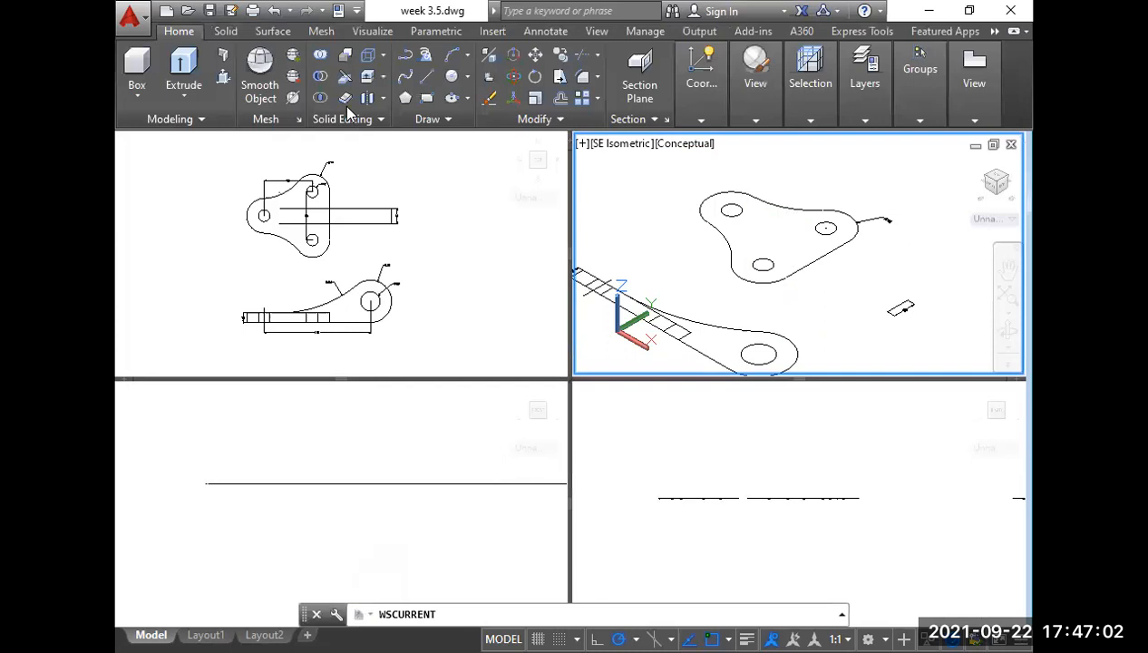
# Presspull the three-hole plate profile up to a height of 10, leaving its holes open.
pyautogui.click(224, 82)
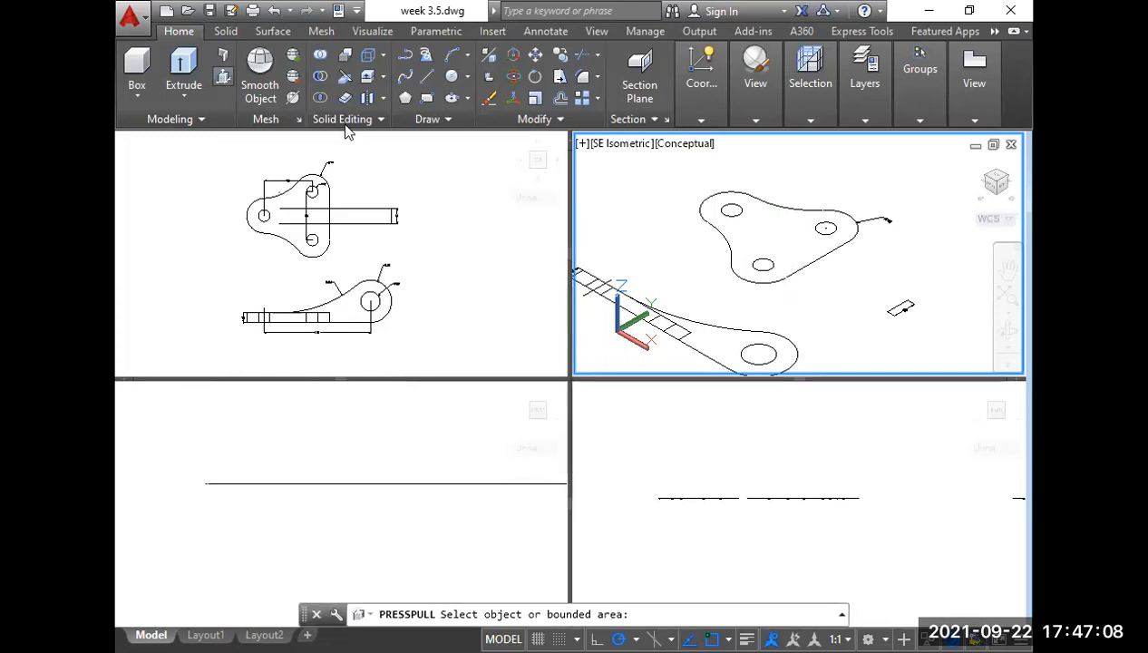
pyautogui.click(762, 234)
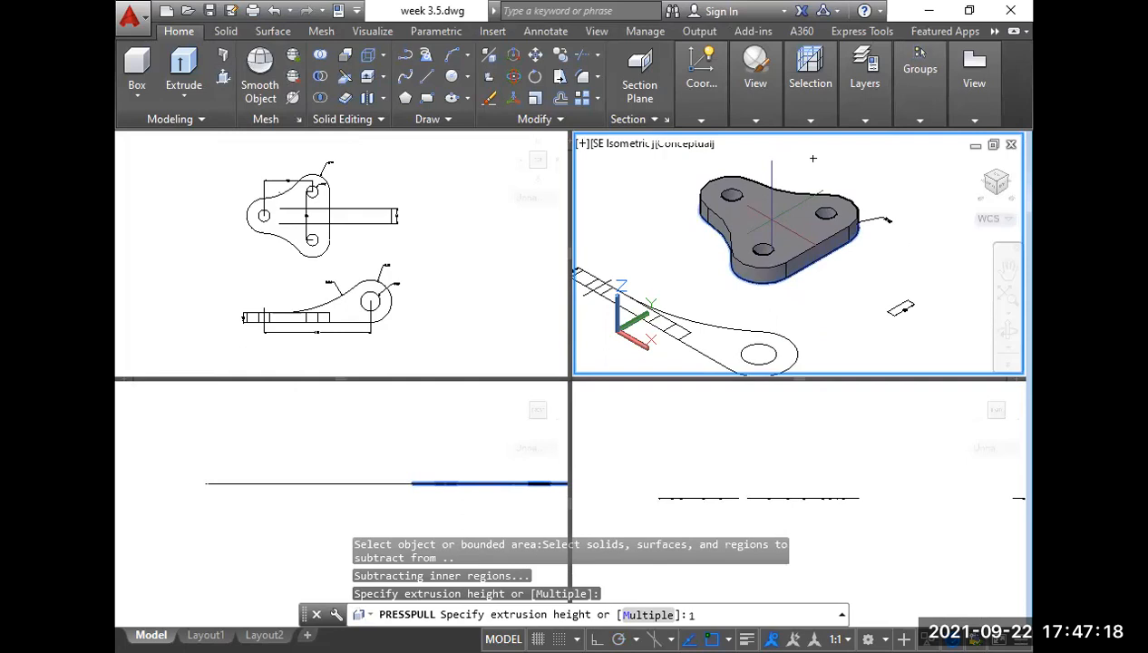
pyautogui.write('10')
pyautogui.press('space')
# Presspull the curved lug profile around its large hole to a height of 10 and finish the command.
pyautogui.moveTo(771, 339); pyautogui.dragTo(799, 304, button='middle')
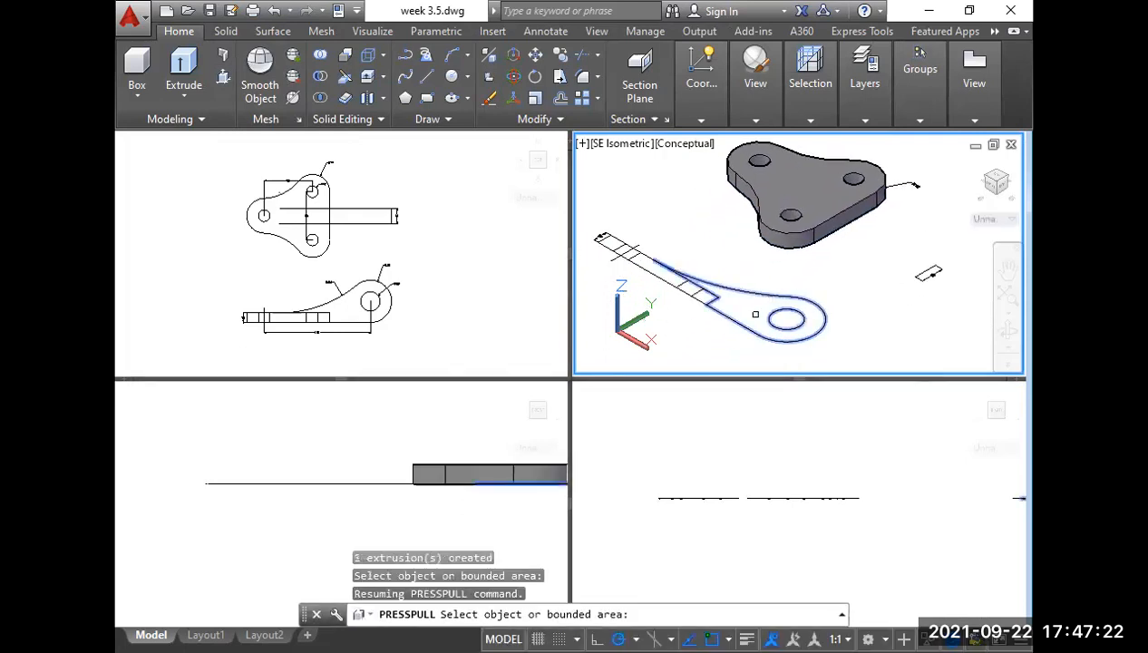
pyautogui.click(755, 314)
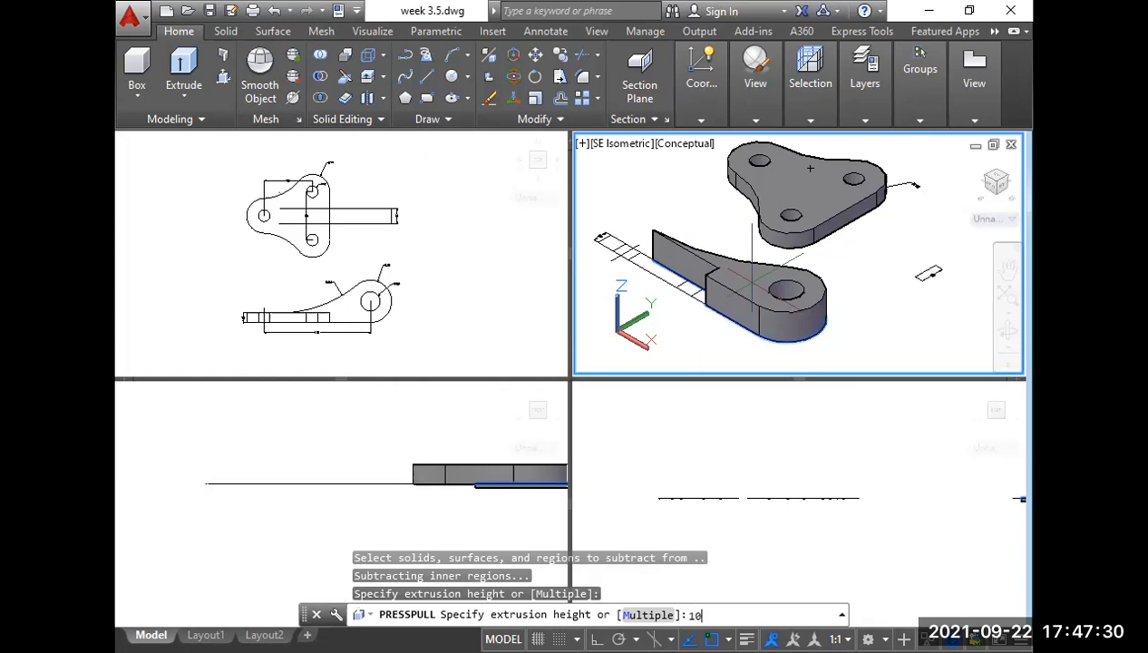
pyautogui.press('Return')
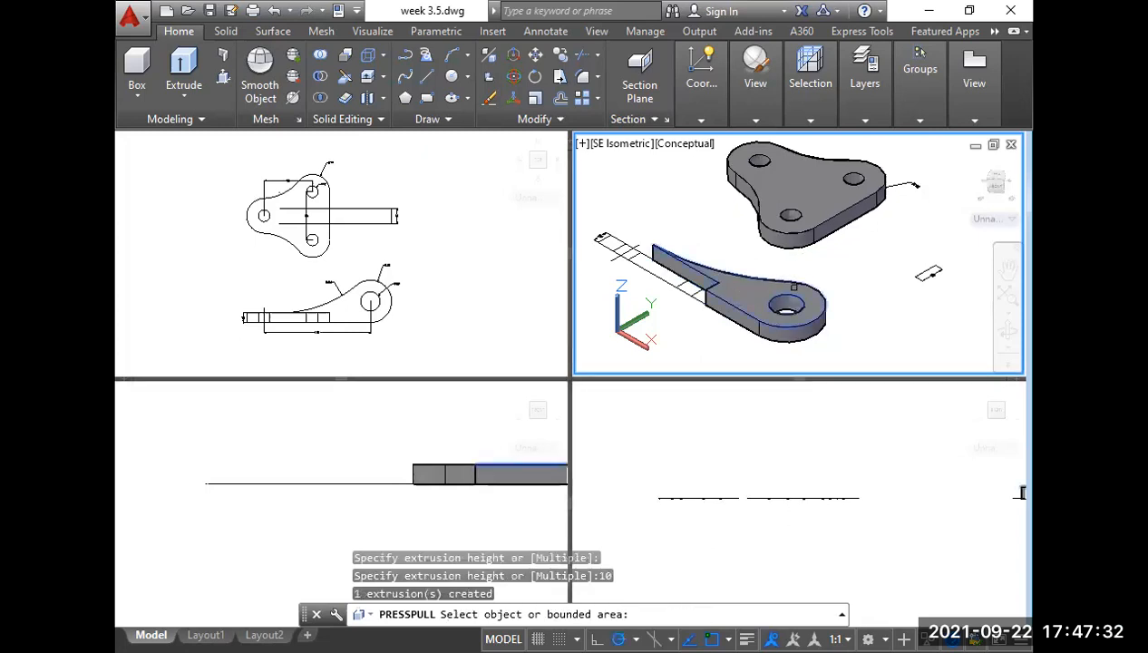
pyautogui.press('Return')
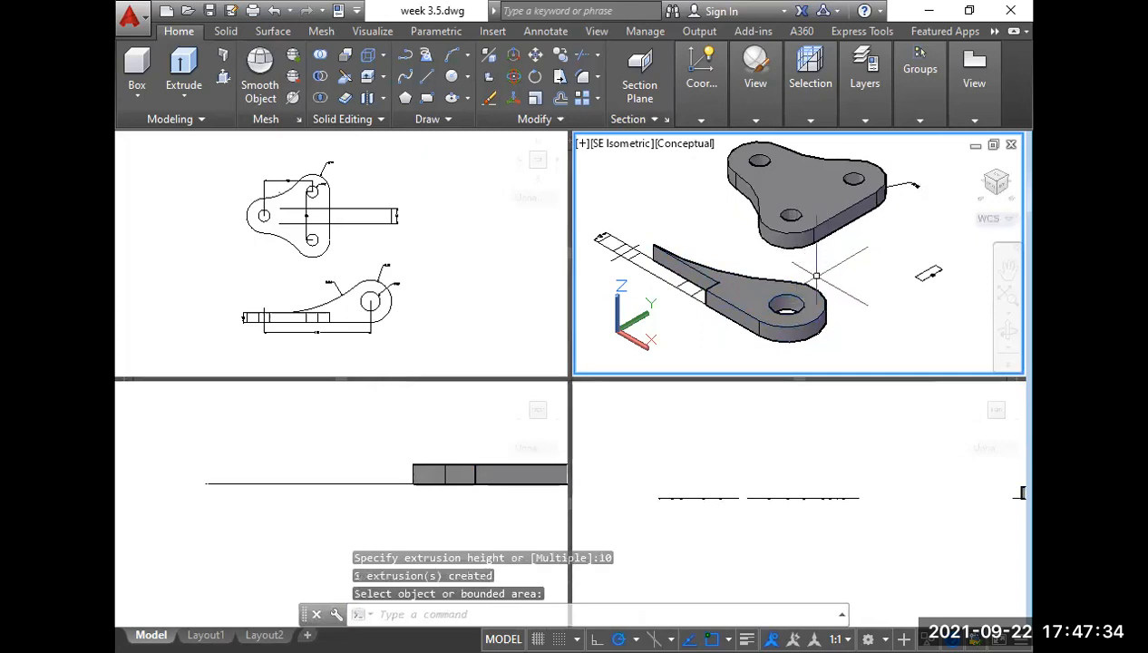
# Rotate the extruded lug upright a quarter turn about the X axis with 3D Rotate.
pyautogui.click(716, 439)
pyautogui.scroll(-2, 715, 438)
pyautogui.moveTo(792, 441); pyautogui.dragTo(705, 475, button='middle')
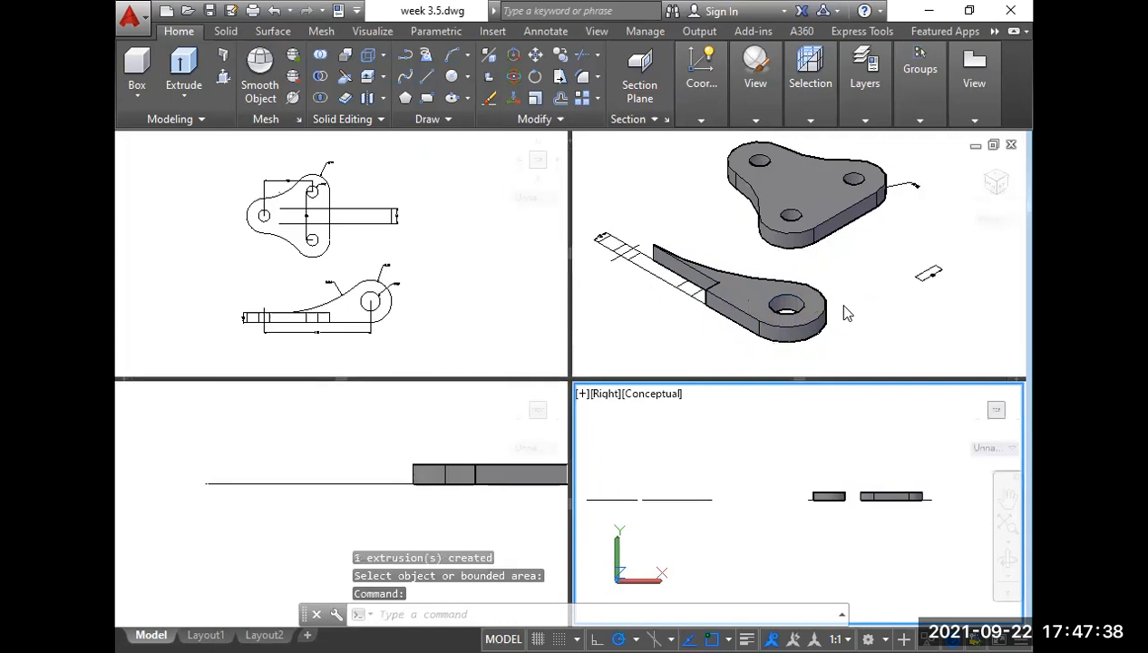
pyautogui.click(834, 306)
pyautogui.click(810, 299)
pyautogui.click(807, 299)
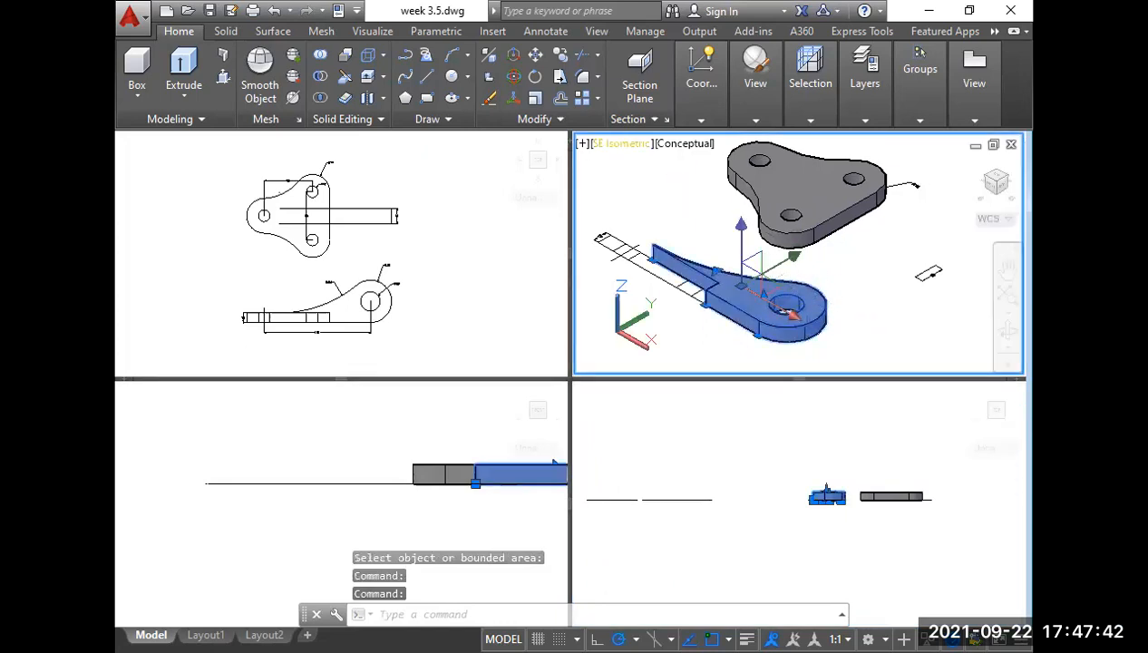
pyautogui.click(515, 81)
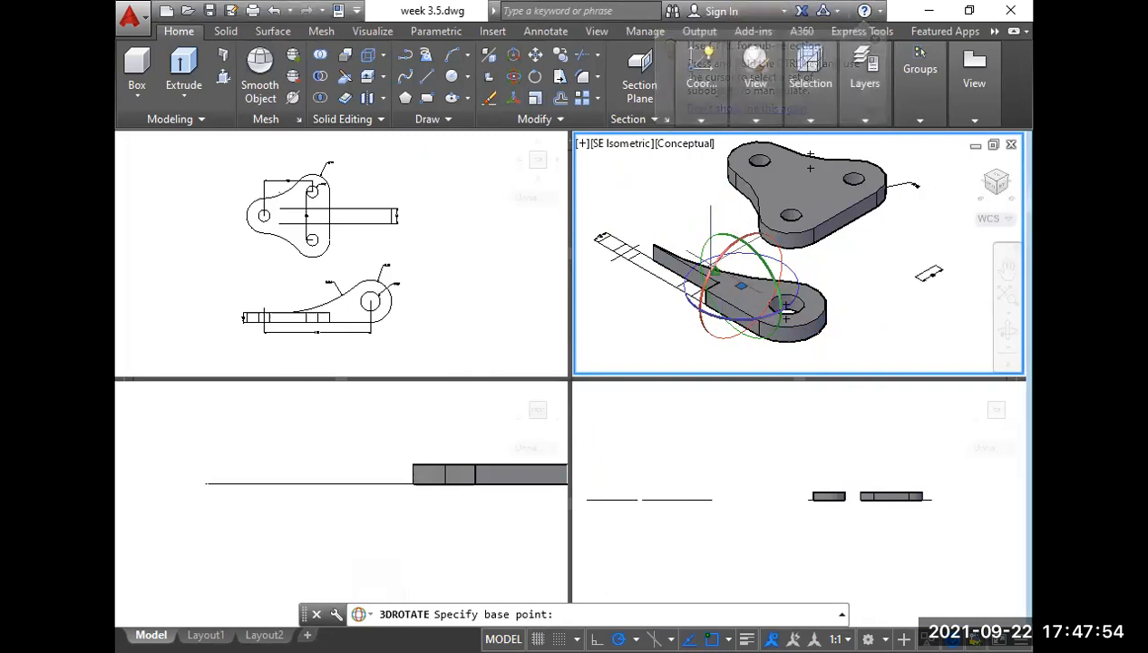
pyautogui.click(725, 250)
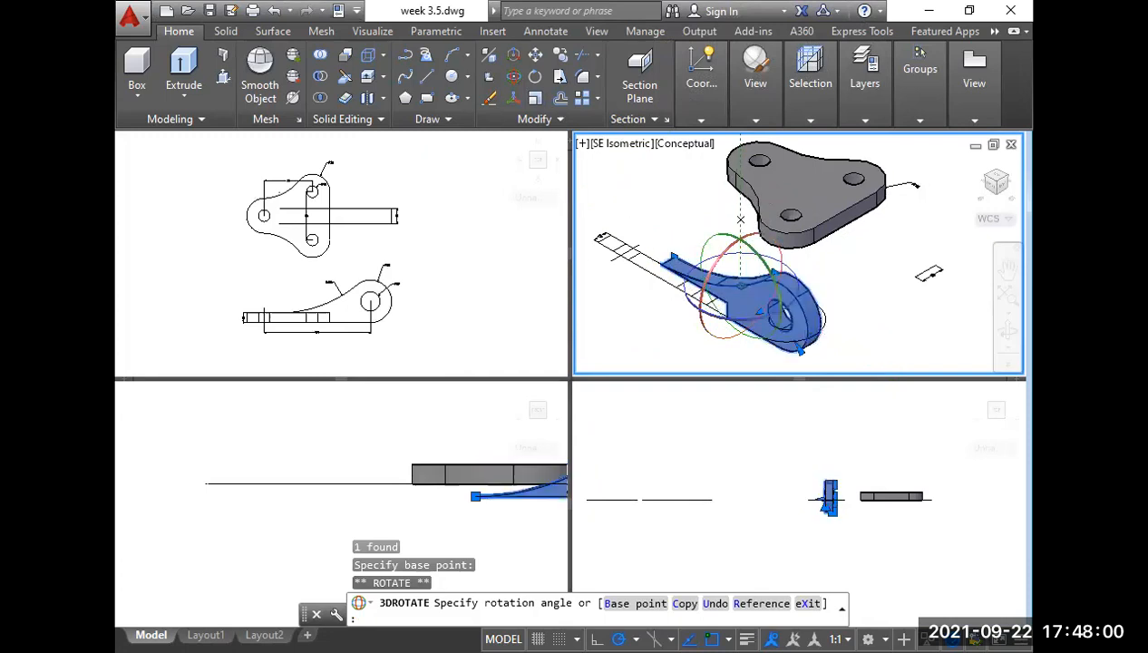
pyautogui.click(741, 219)
pyautogui.moveTo(845, 317); pyautogui.dragTo(848, 279, button='middle')
pyautogui.scroll(3, 725, 282)
pyautogui.moveTo(722, 283); pyautogui.dragTo(727, 320, button='middle')
pyautogui.press('Escape')
pyautogui.press('Escape')
pyautogui.press('Escape')
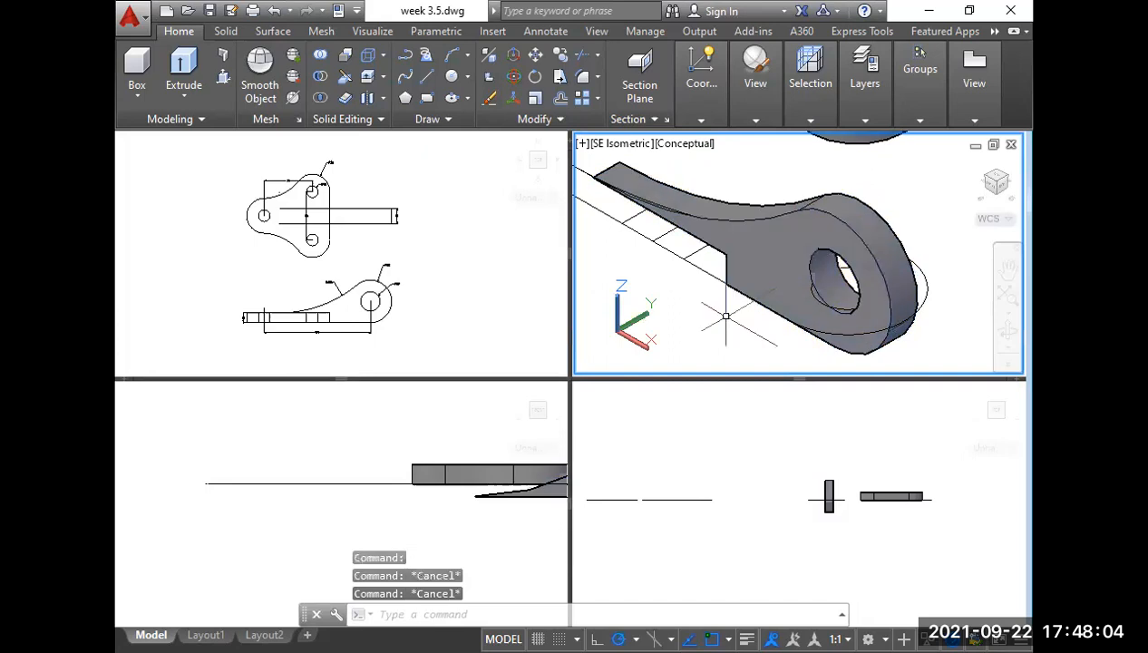
# Move the upright lug from the midpoint of its lower notch edge to the midpoint of the plate's upper straight edge.
pyautogui.write('m')
pyautogui.press('Return')
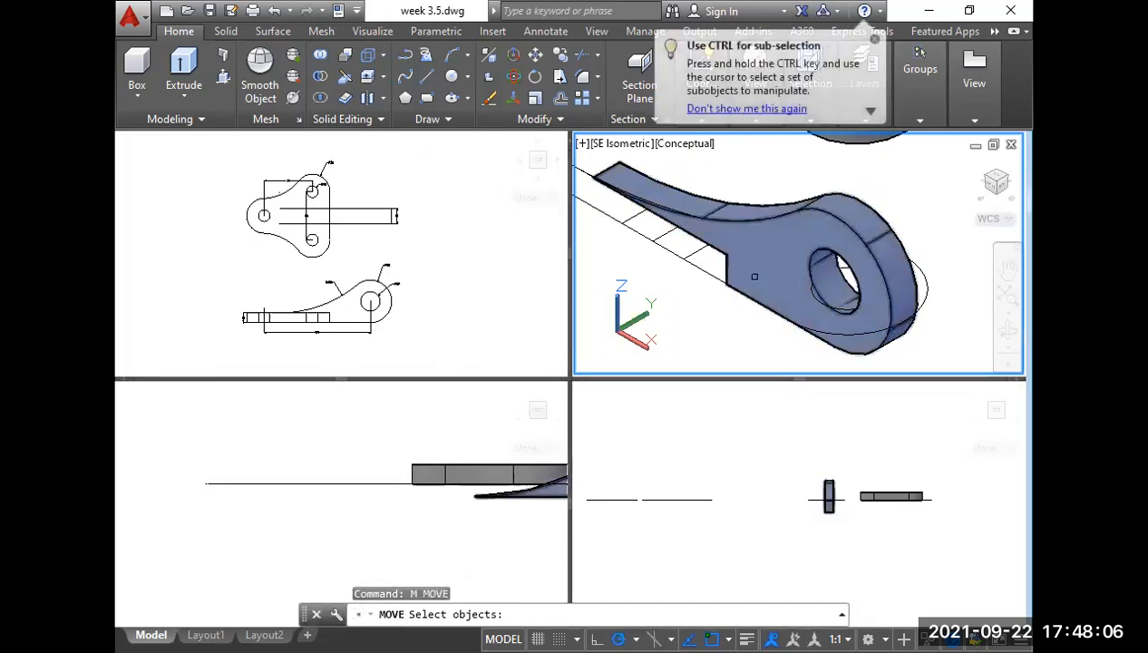
pyautogui.click(756, 276)
pyautogui.press('Return')
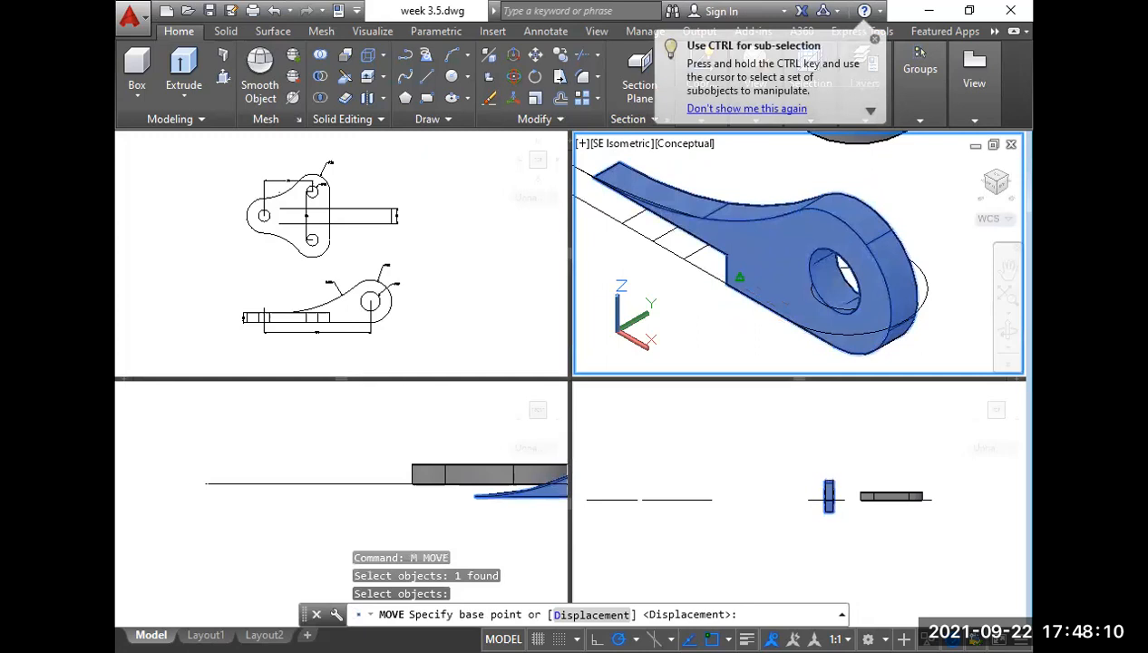
pyautogui.click(740, 277)
pyautogui.scroll(-5, 739, 299)
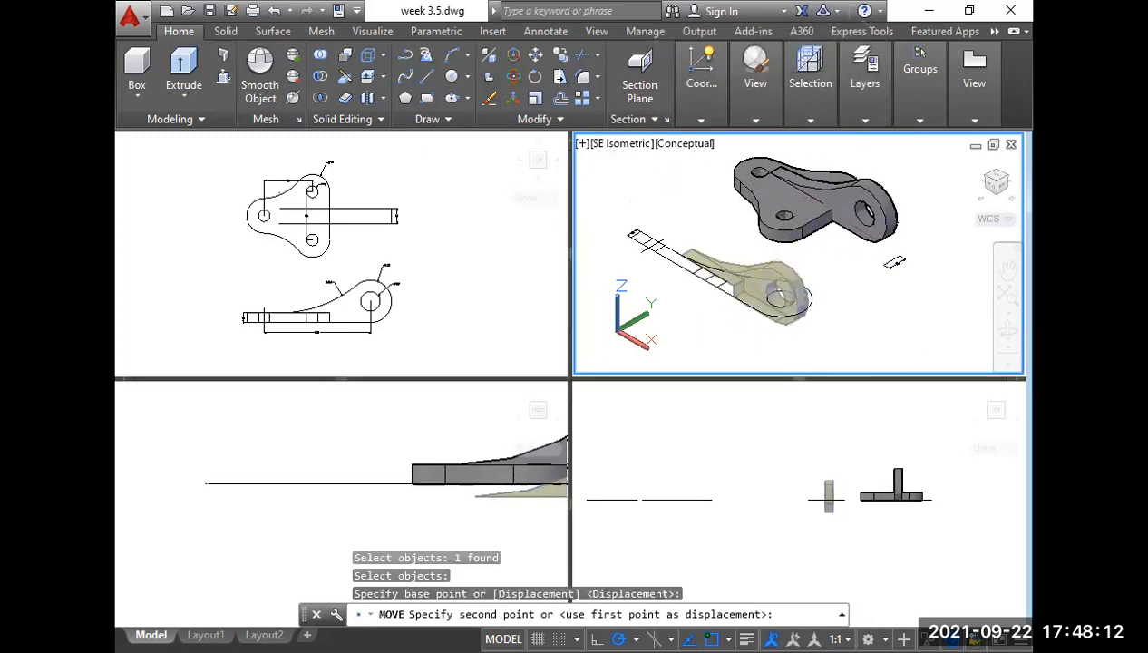
pyautogui.click(823, 202)
# Examine how the lug sits against the plate in the isometric, front and top viewports.
pyautogui.scroll(2, 845, 257)
pyautogui.moveTo(828, 254); pyautogui.dragTo(829, 302, button='middle')
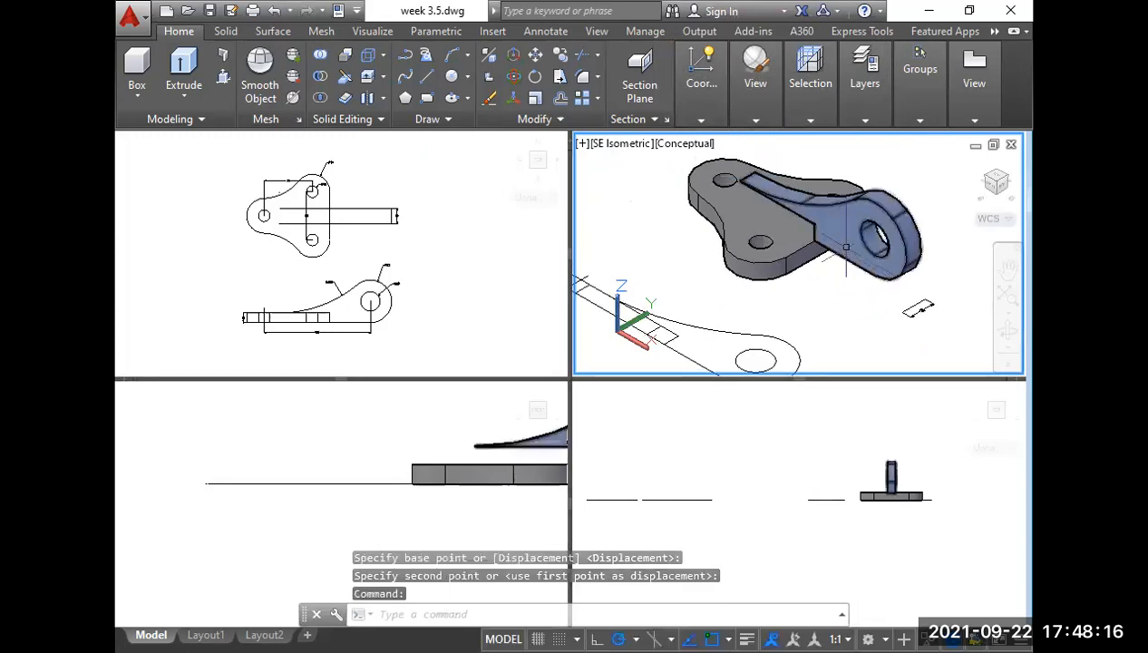
pyautogui.moveTo(830, 269); pyautogui.dragTo(849, 263, button='middle')
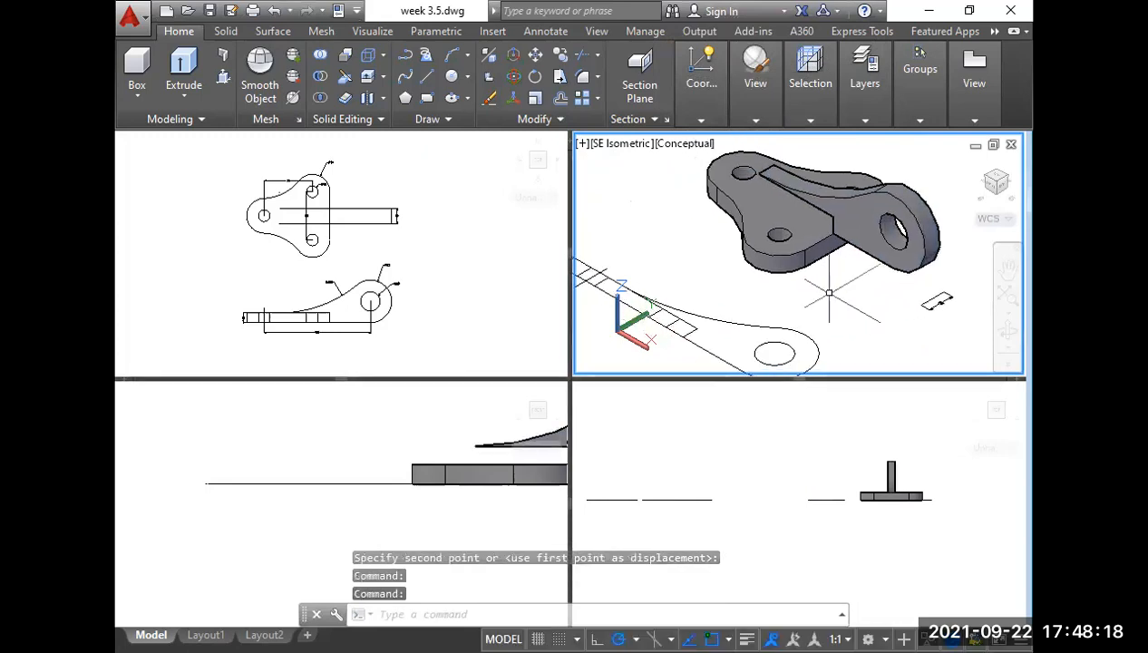
pyautogui.click(504, 437)
pyautogui.moveTo(463, 462); pyautogui.dragTo(248, 464, button='middle')
pyautogui.click(292, 480)
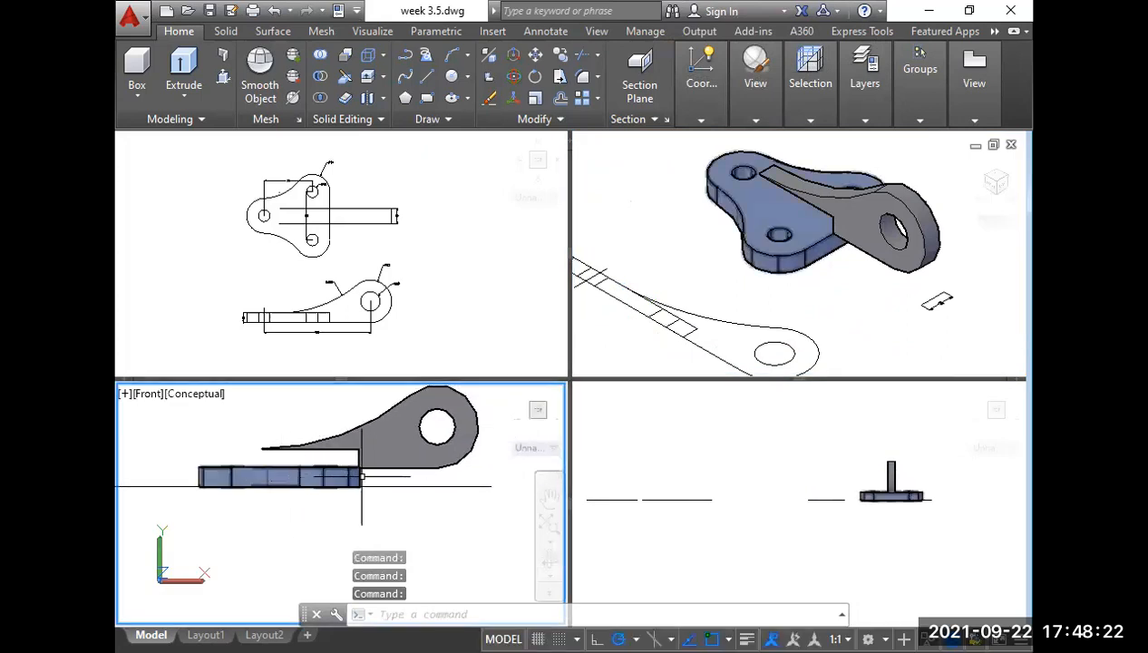
pyautogui.press('Escape')
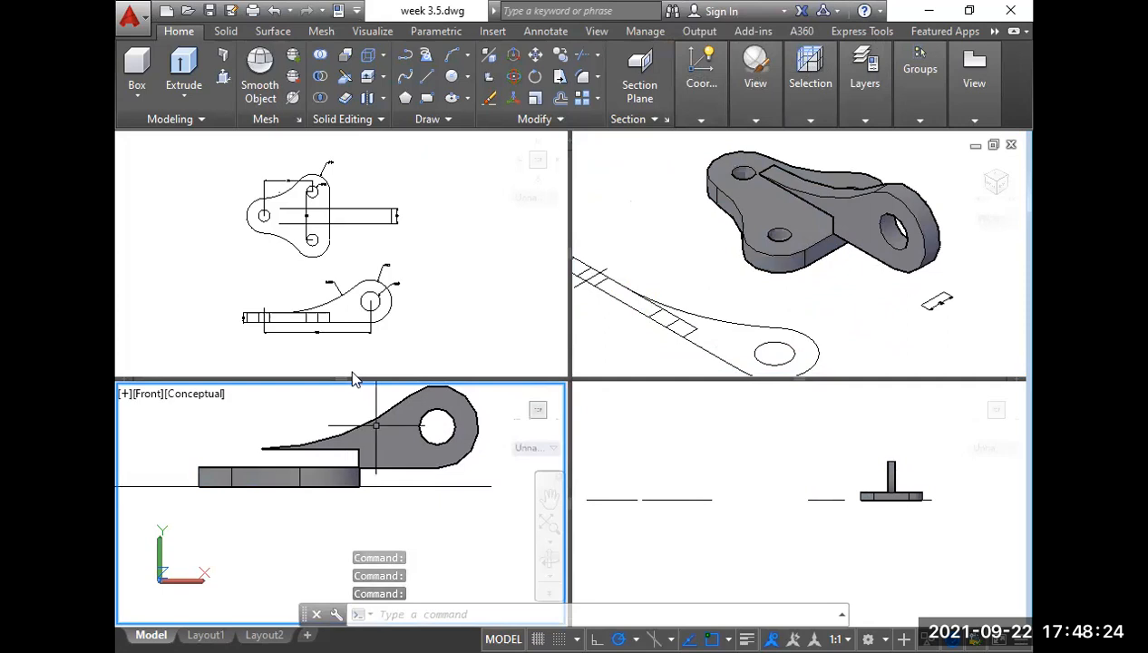
pyautogui.click(325, 348)
pyautogui.scroll(-3, 385, 287)
pyautogui.moveTo(423, 304); pyautogui.dragTo(287, 244, button='middle')
pyautogui.scroll(-5, 332, 258)
pyautogui.scroll(5, 286, 243)
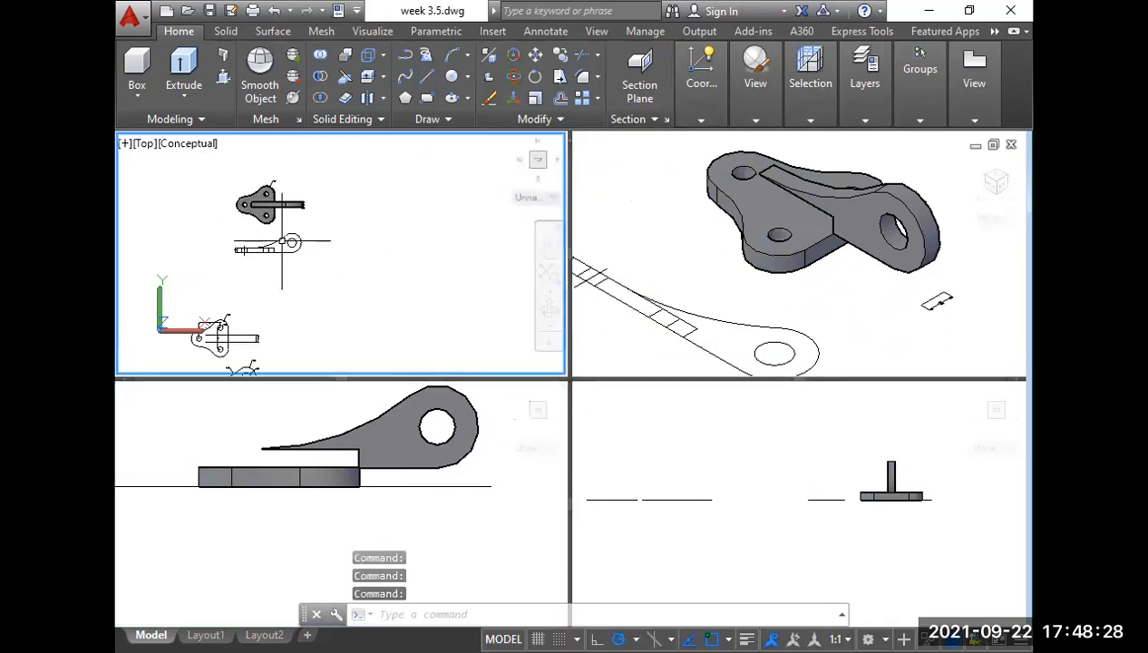
# Move the lug down in the front viewport from its lower notch corner to the plate's bottom corner.
pyautogui.click(401, 498)
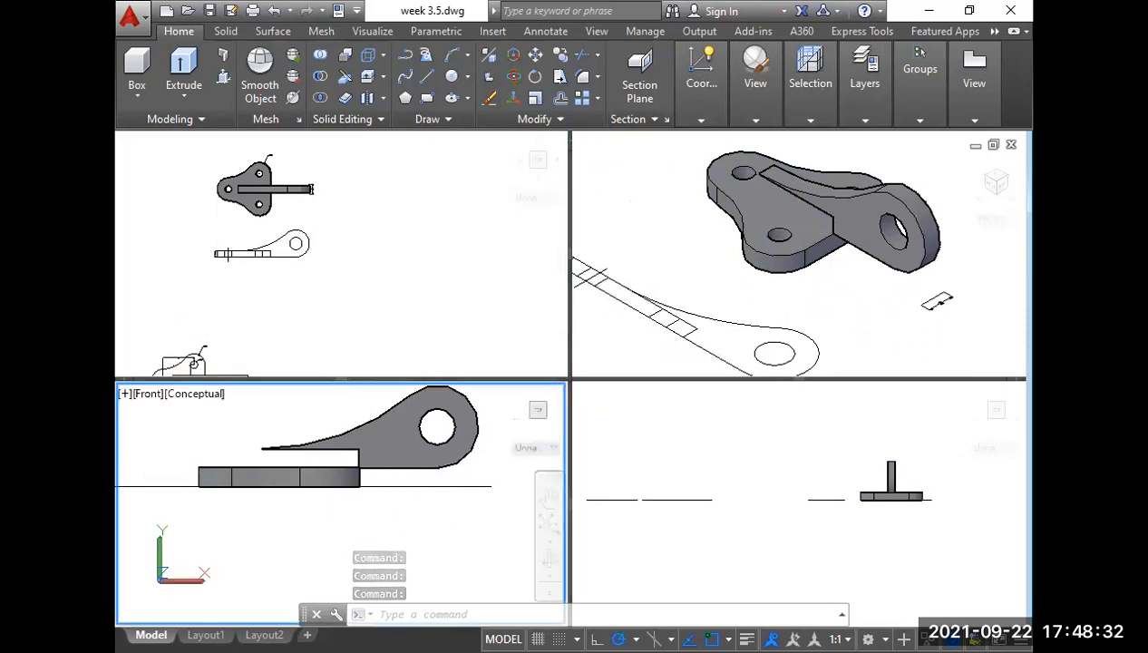
pyautogui.moveTo(363, 494); pyautogui.dragTo(370, 519, button='middle')
pyautogui.click(370, 497)
pyautogui.scroll(3, 370, 504)
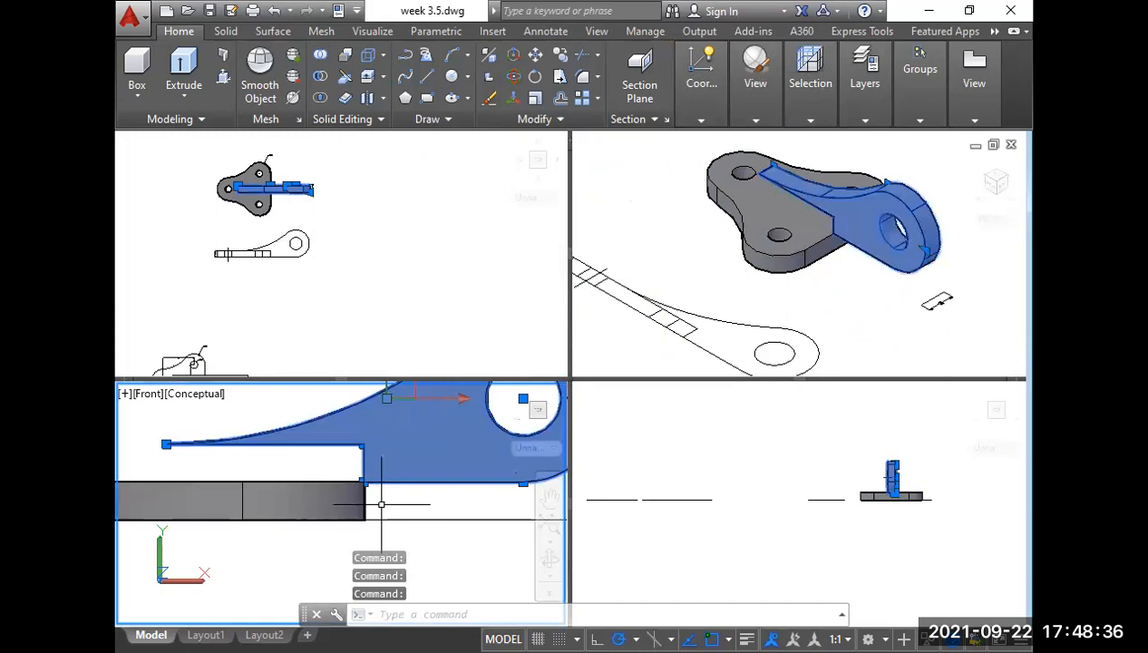
pyautogui.write('m')
pyautogui.press('Return')
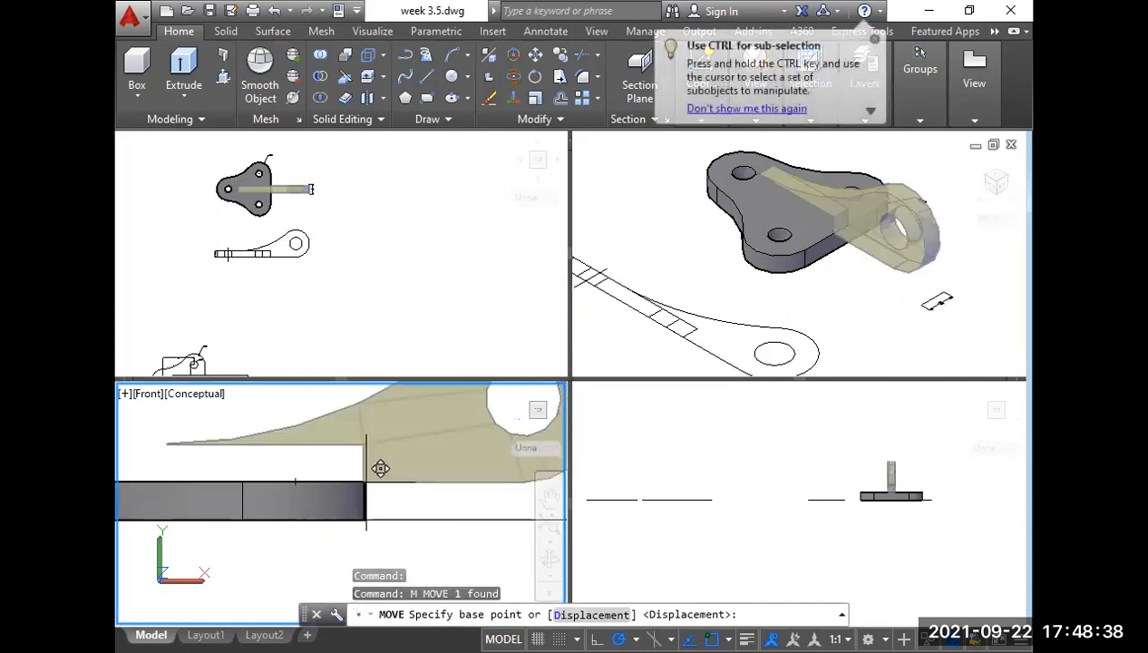
pyautogui.click(380, 468)
pyautogui.click(411, 506)
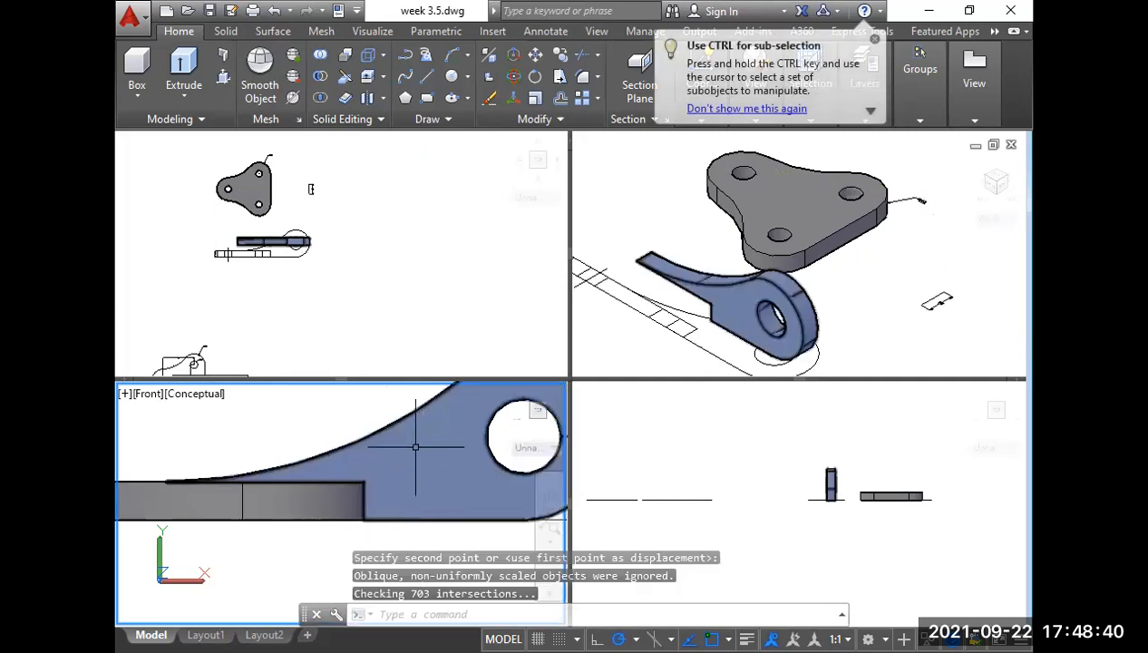
pyautogui.click(716, 464)
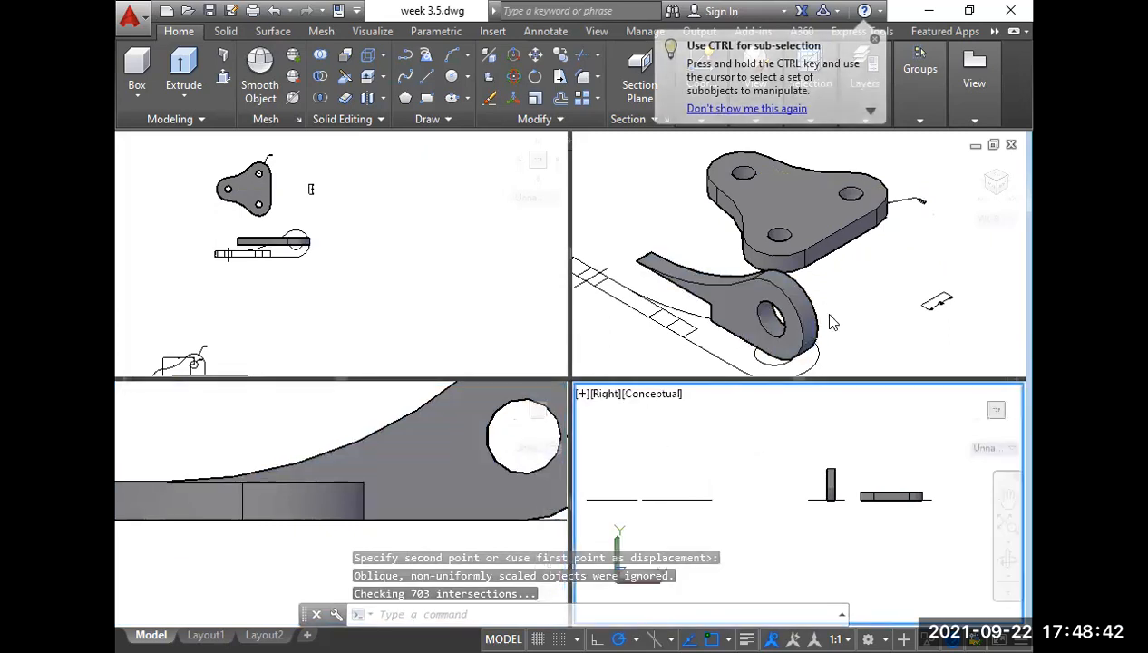
pyautogui.moveTo(869, 457); pyautogui.dragTo(832, 466, button='middle')
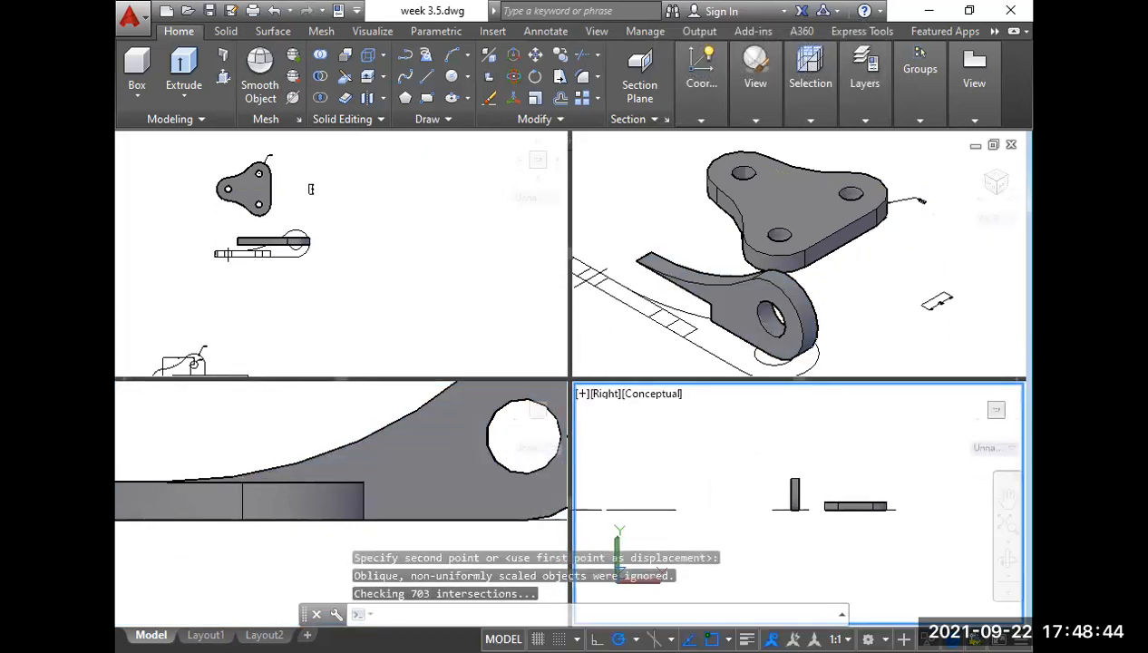
pyautogui.click(832, 467)
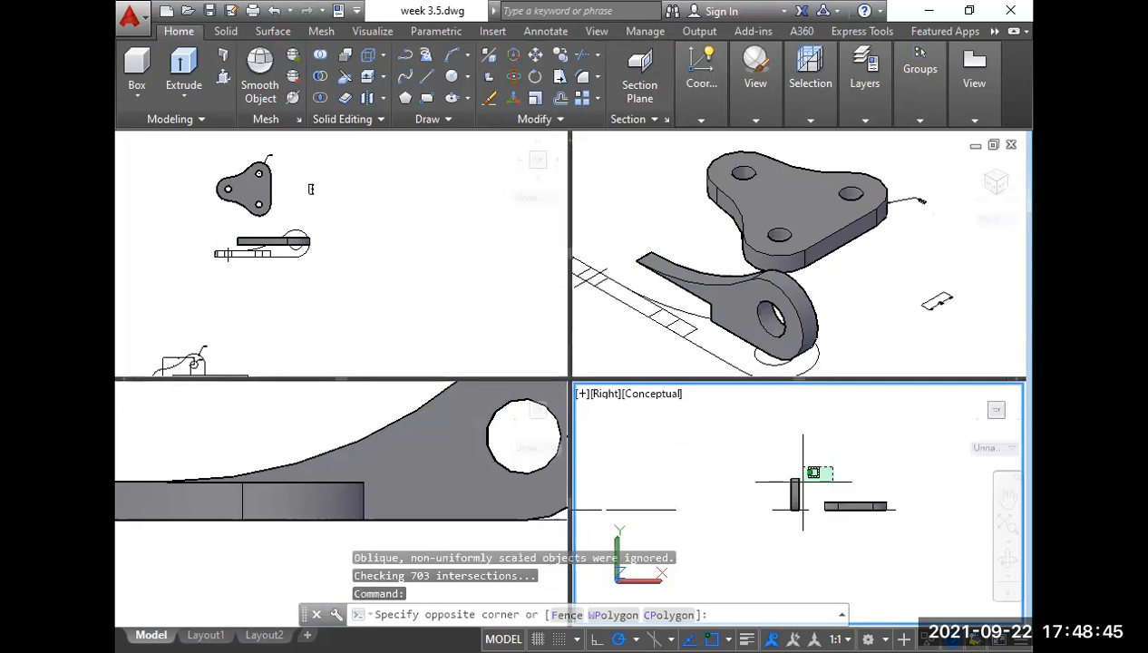
# Move the lug in the top viewport from its notch edge's midpoint to the midpoint of the plate's straight edge.
pyautogui.click(469, 312)
pyautogui.scroll(2, 310, 248)
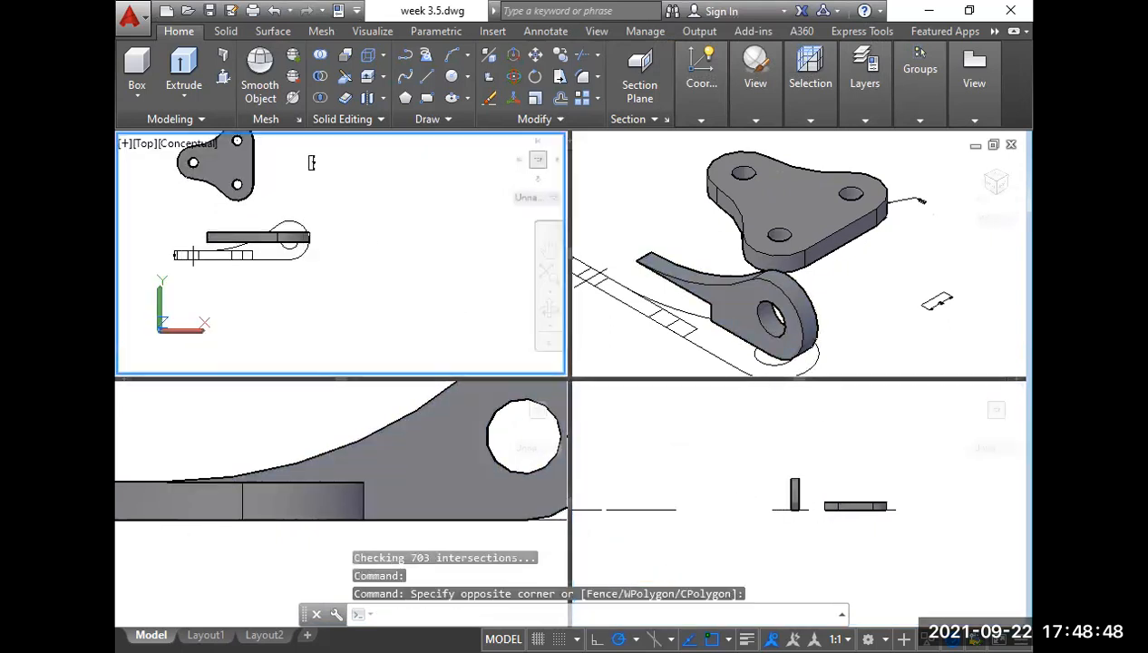
pyautogui.moveTo(310, 247); pyautogui.dragTo(367, 265, button='middle')
pyautogui.click(327, 254)
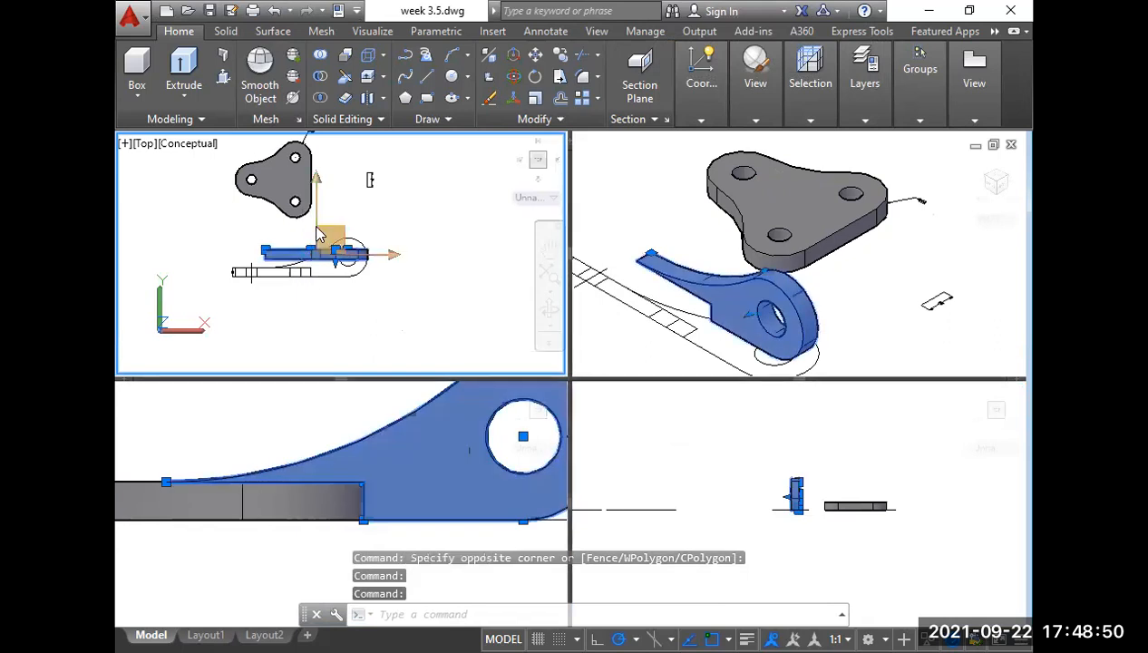
pyautogui.scroll(4, 317, 224)
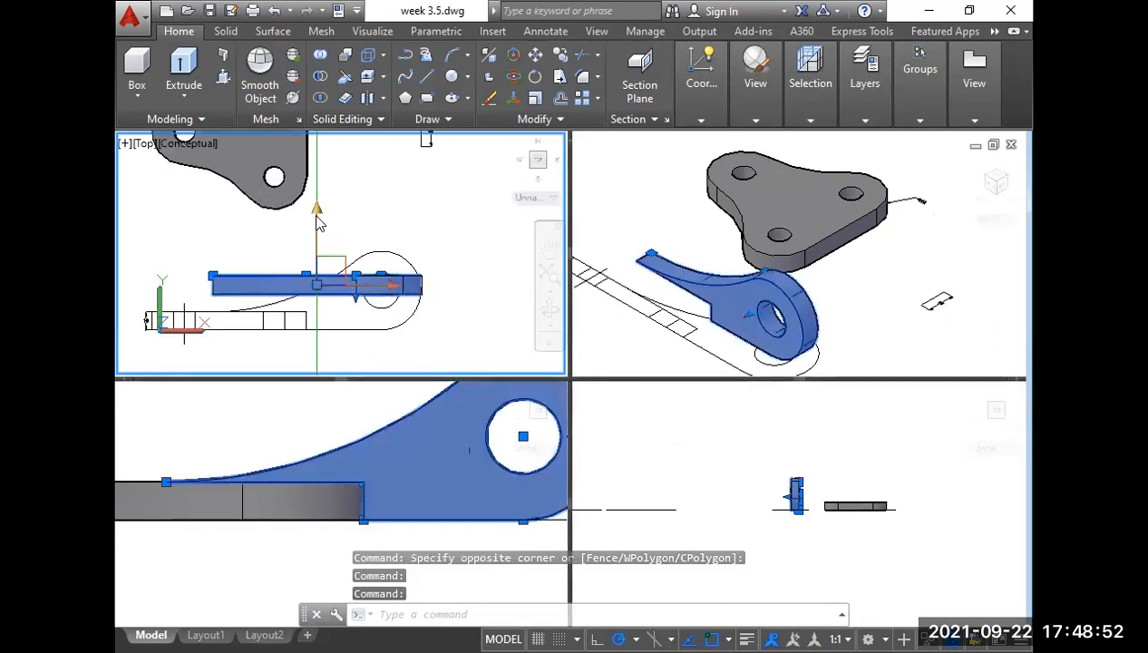
pyautogui.write('m')
pyautogui.press('Return')
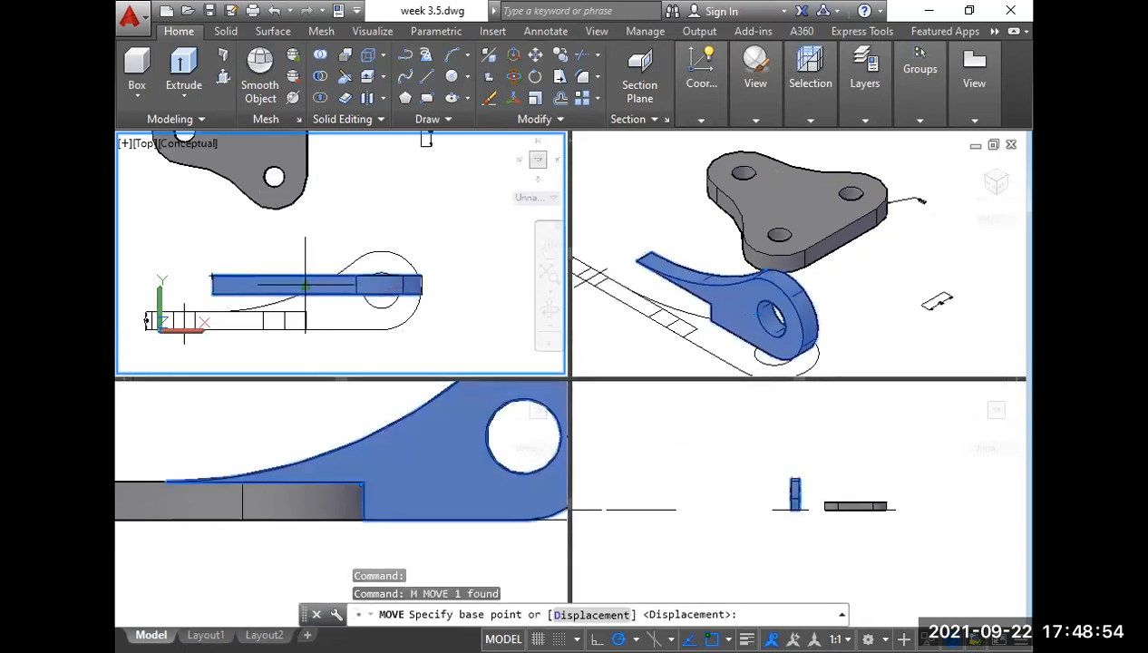
pyautogui.click(304, 286)
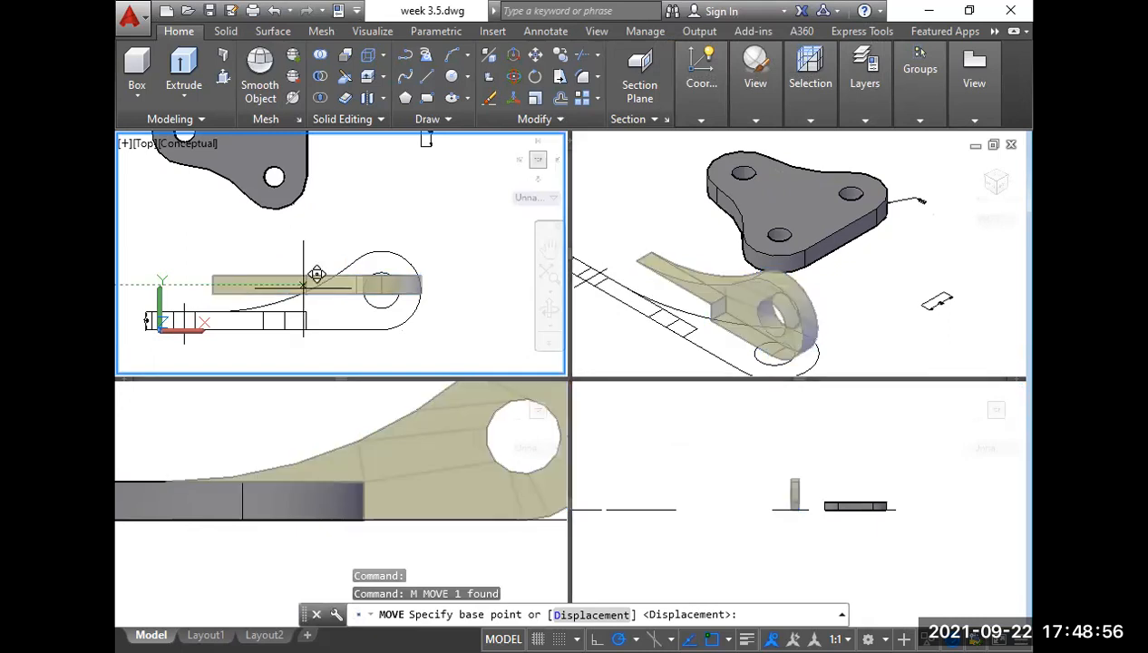
pyautogui.click(315, 274)
pyautogui.moveTo(317, 178); pyautogui.dragTo(318, 266, button='middle')
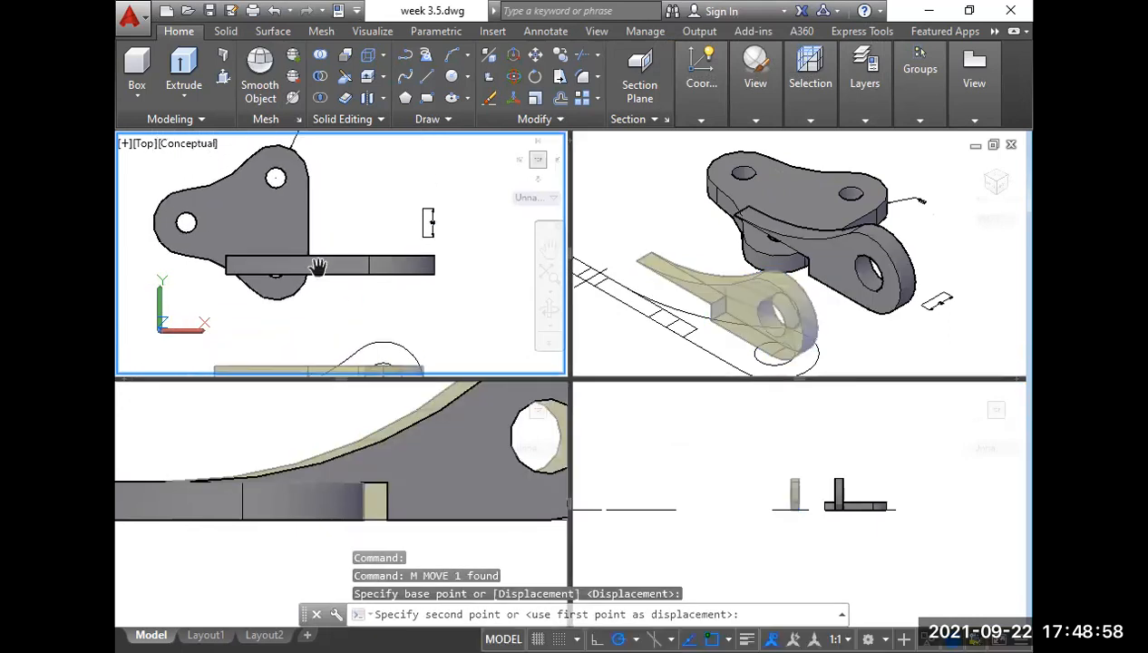
pyautogui.click(309, 223)
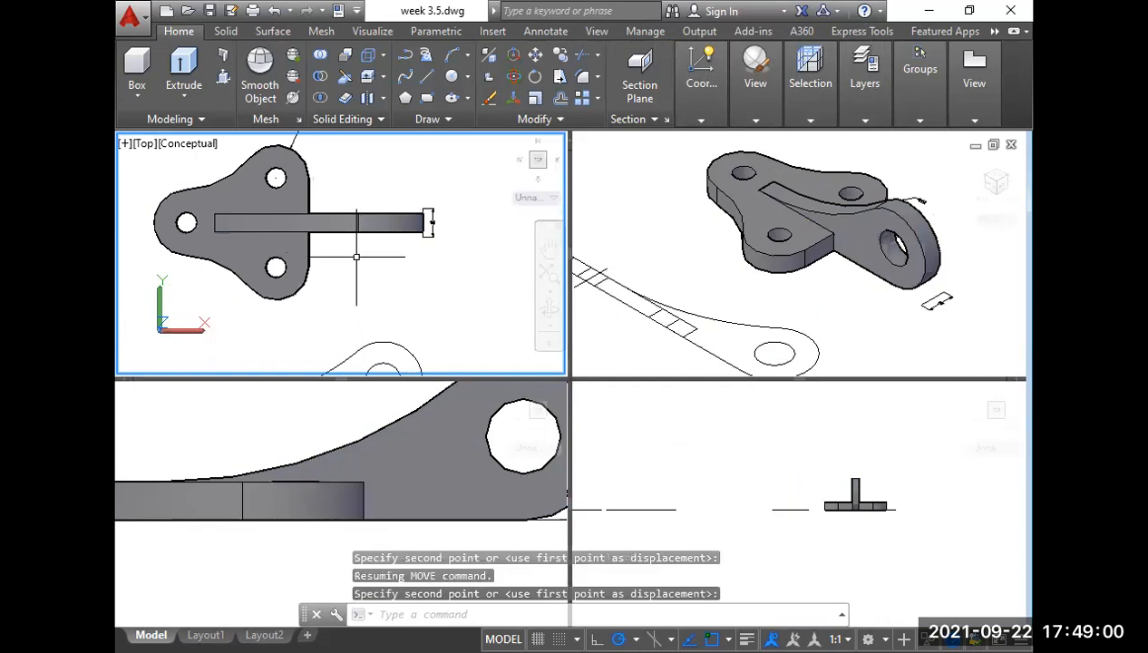
# Delete the leftover radius dimension beside the lug in the isometric viewport.
pyautogui.click(807, 302)
pyautogui.moveTo(859, 295); pyautogui.dragTo(789, 328, button='middle')
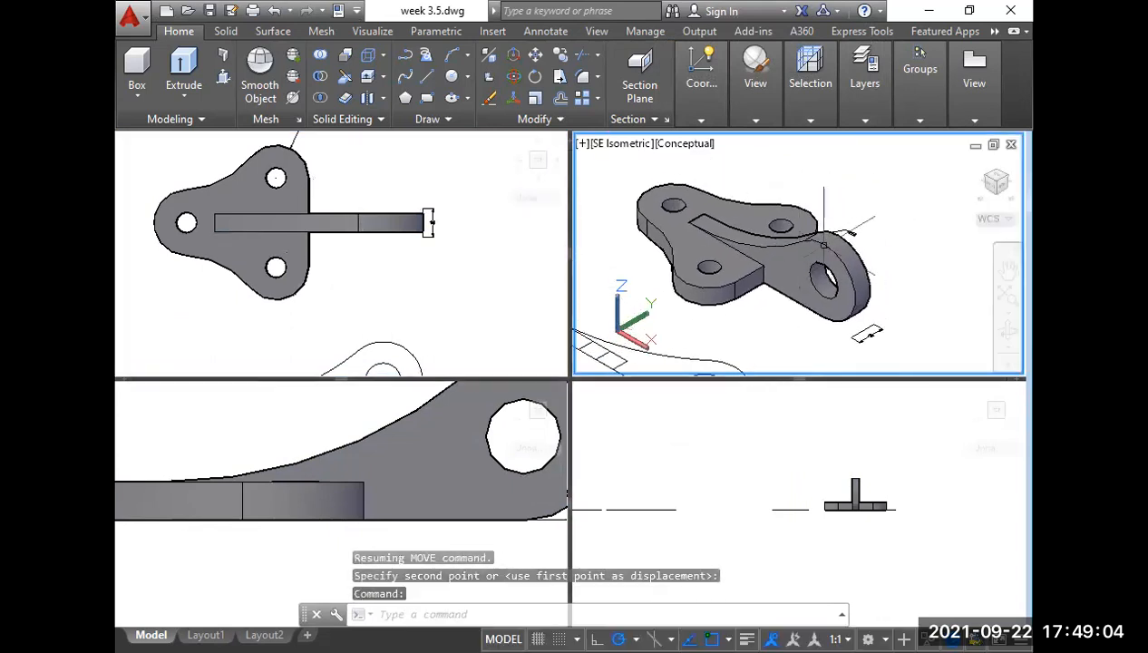
pyautogui.click(851, 233)
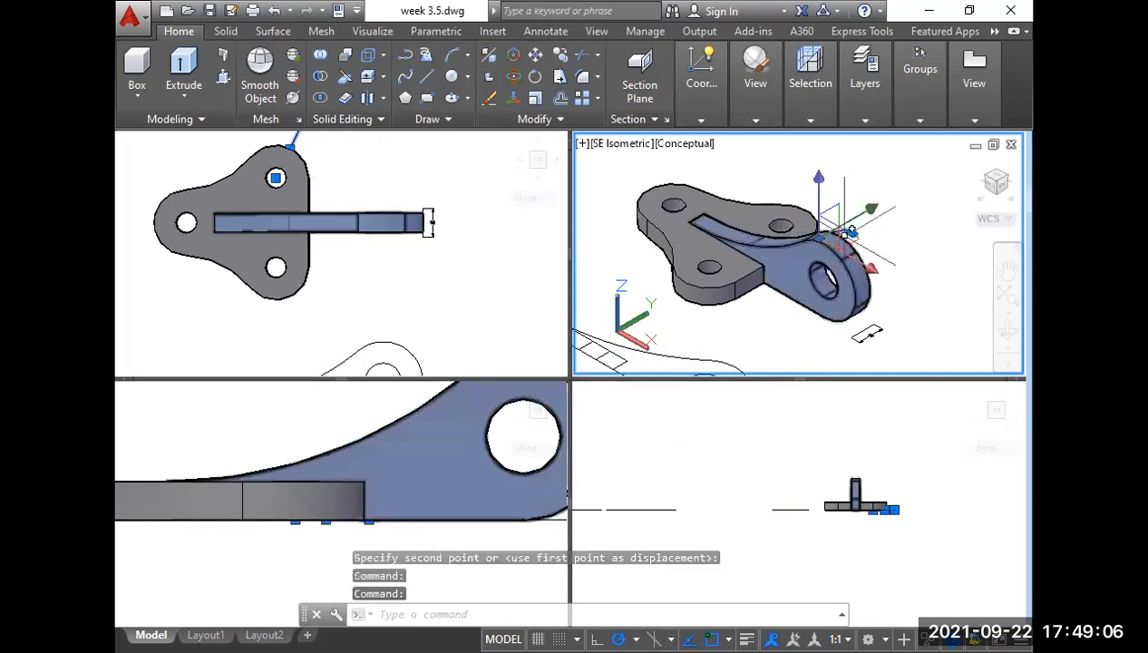
pyautogui.press('Delete')
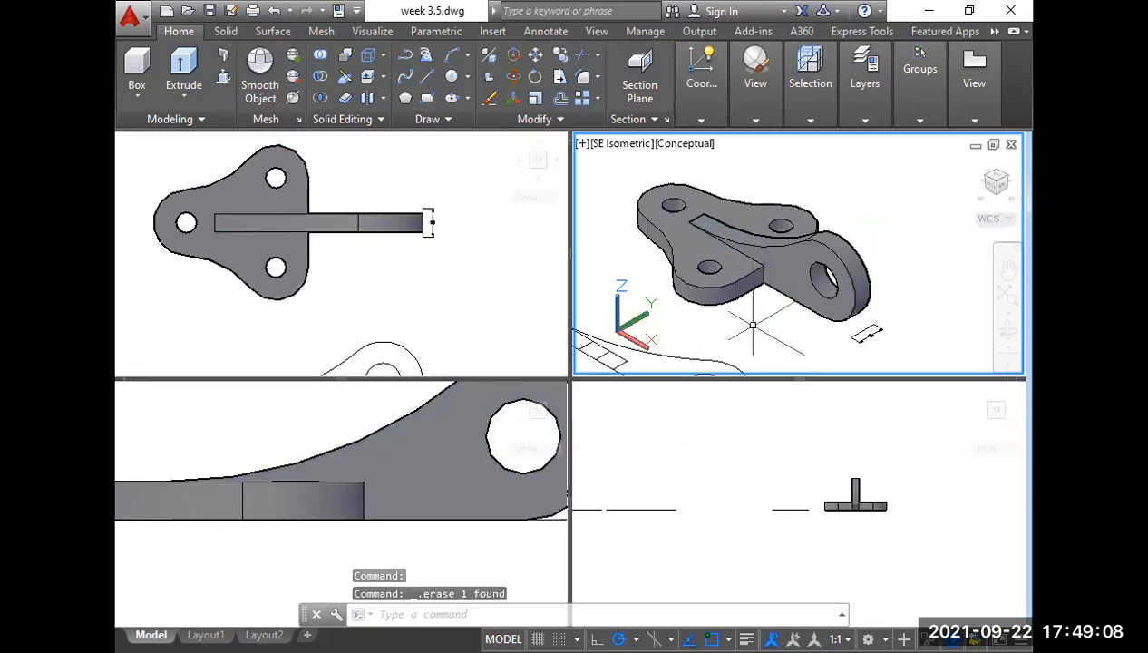
pyautogui.moveTo(740, 323); pyautogui.dragTo(744, 336, button='middle')
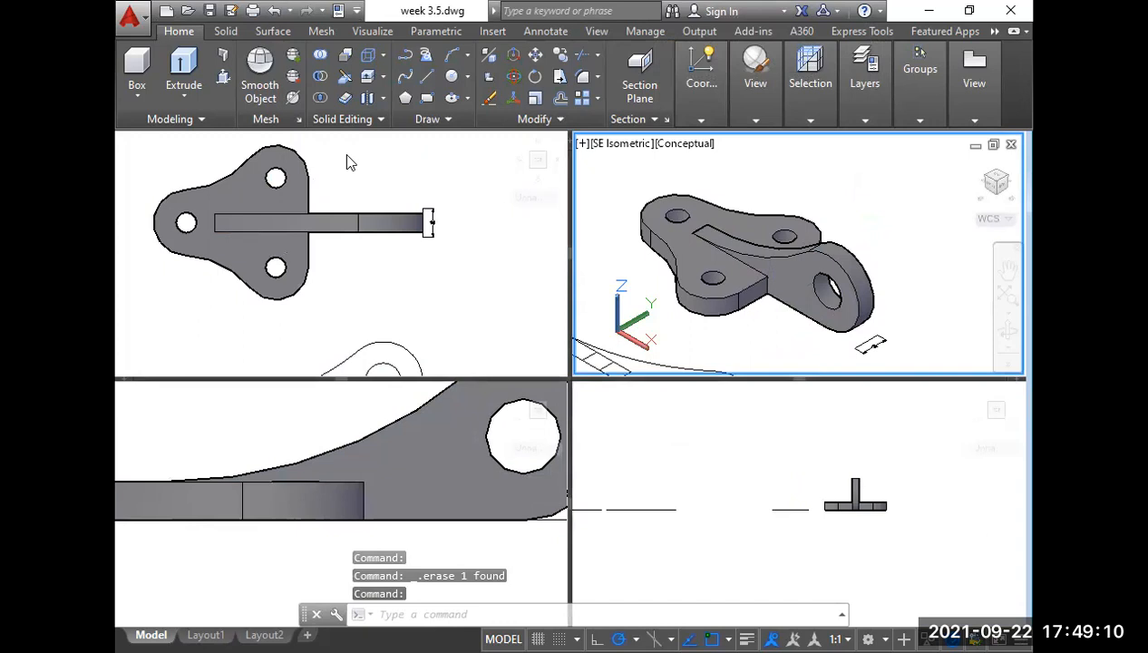
# Switch the viewport configuration to Single, keeping the SE Isometric view.
pyautogui.click(581, 144)
pyautogui.moveTo(612, 182)
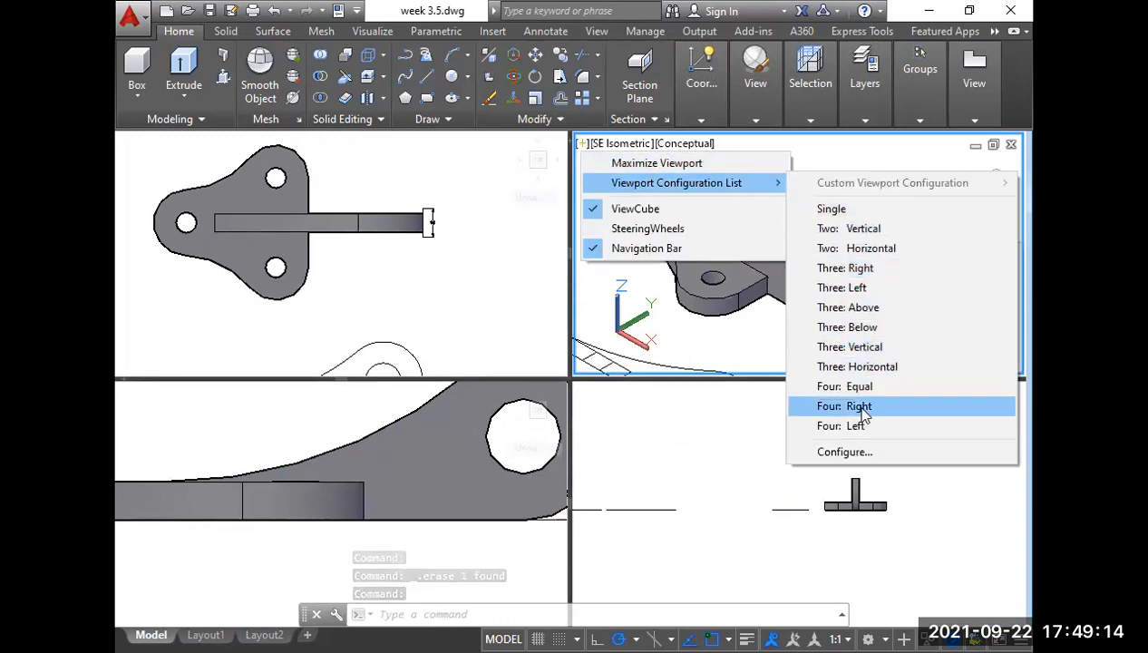
pyautogui.click(833, 209)
# Examine the assembled bracket alongside the flat lug profile and the dimensioned plate profile.
pyautogui.moveTo(738, 397); pyautogui.dragTo(789, 320, button='middle')
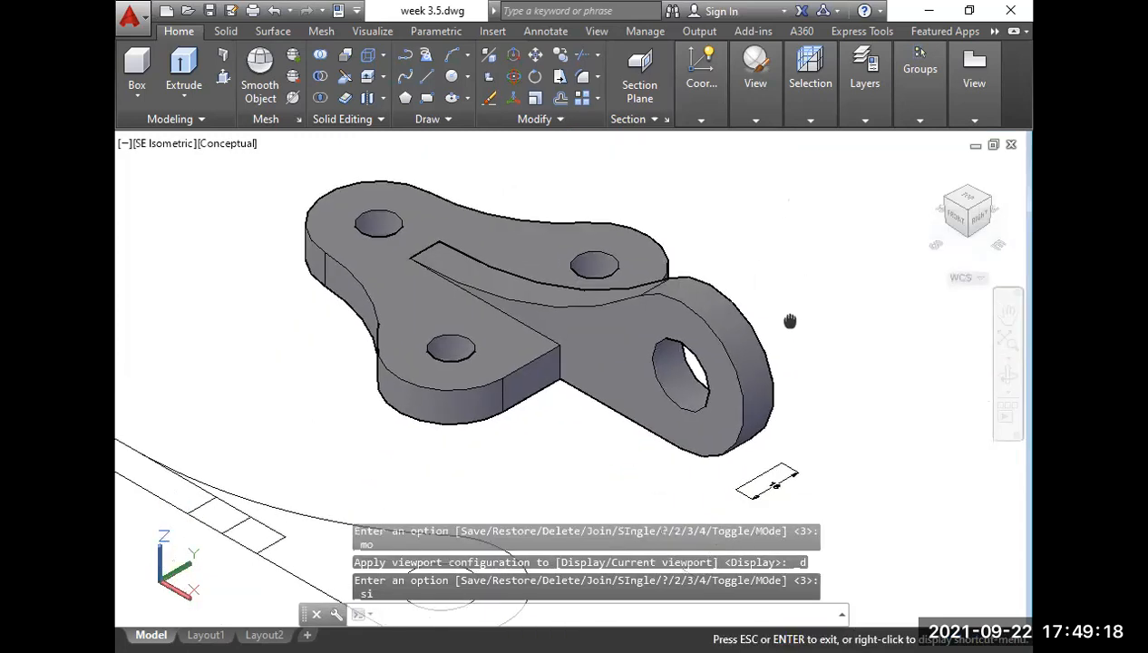
pyautogui.scroll(-2, 789, 319)
pyautogui.moveTo(531, 459); pyautogui.dragTo(639, 407, button='middle')
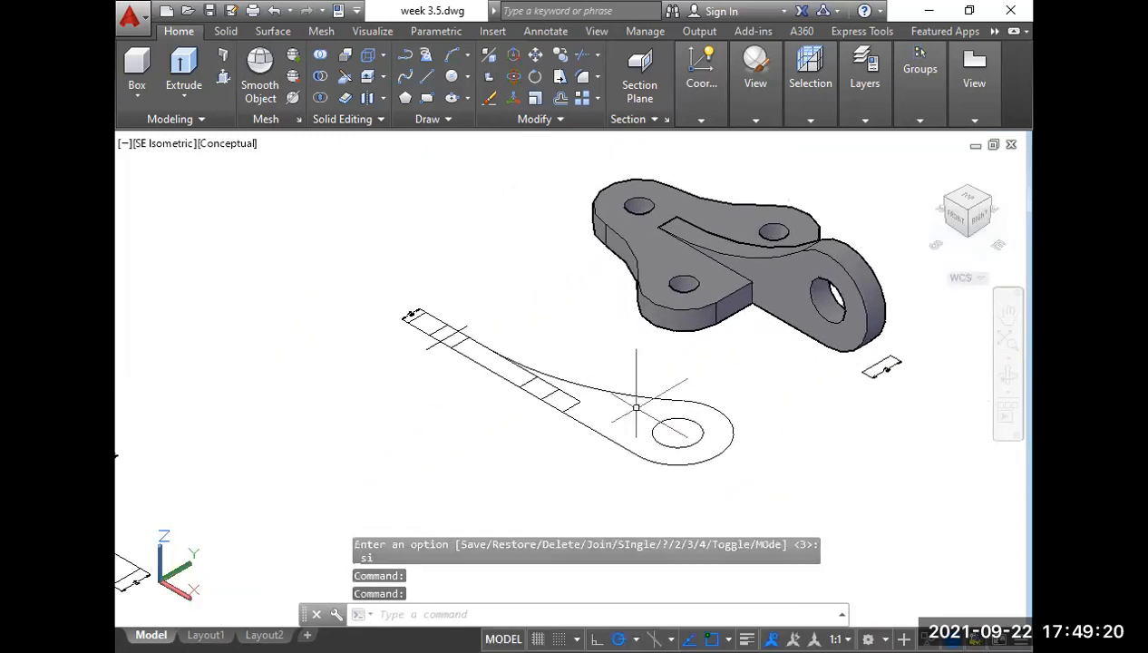
pyautogui.scroll(-3, 638, 407)
pyautogui.scroll(1, 341, 488)
pyautogui.moveTo(340, 488); pyautogui.dragTo(418, 441, button='middle')
pyautogui.scroll(3, 408, 387)
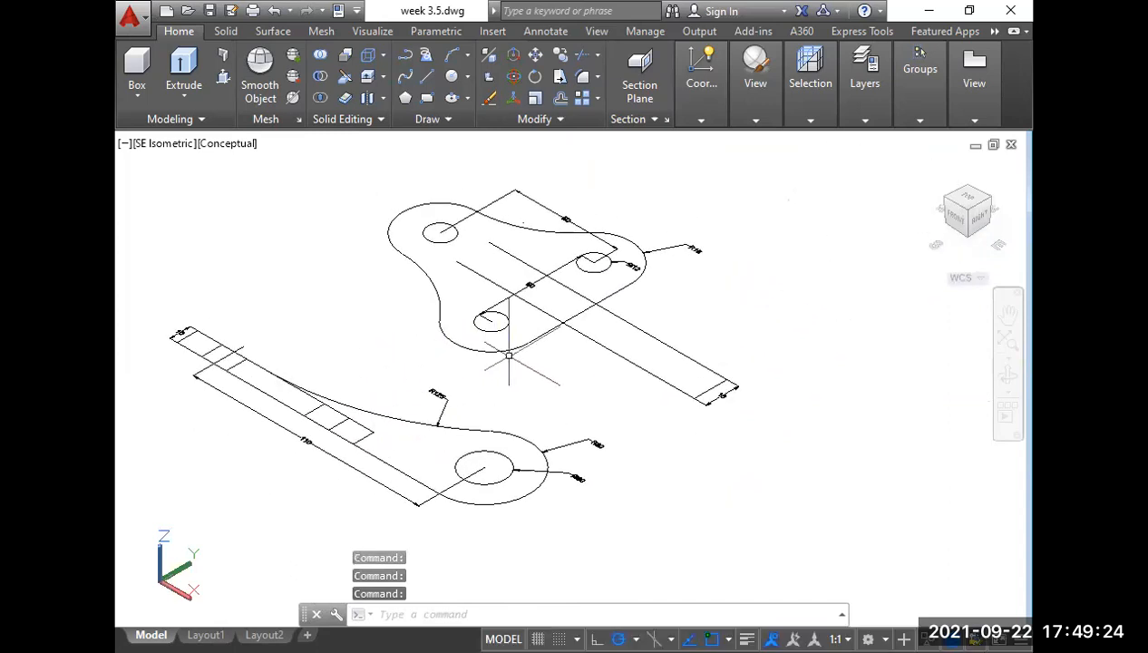
pyautogui.scroll(-2, 510, 419)
pyautogui.moveTo(653, 390); pyautogui.dragTo(469, 410, button='middle')
pyautogui.scroll(4, 726, 337)
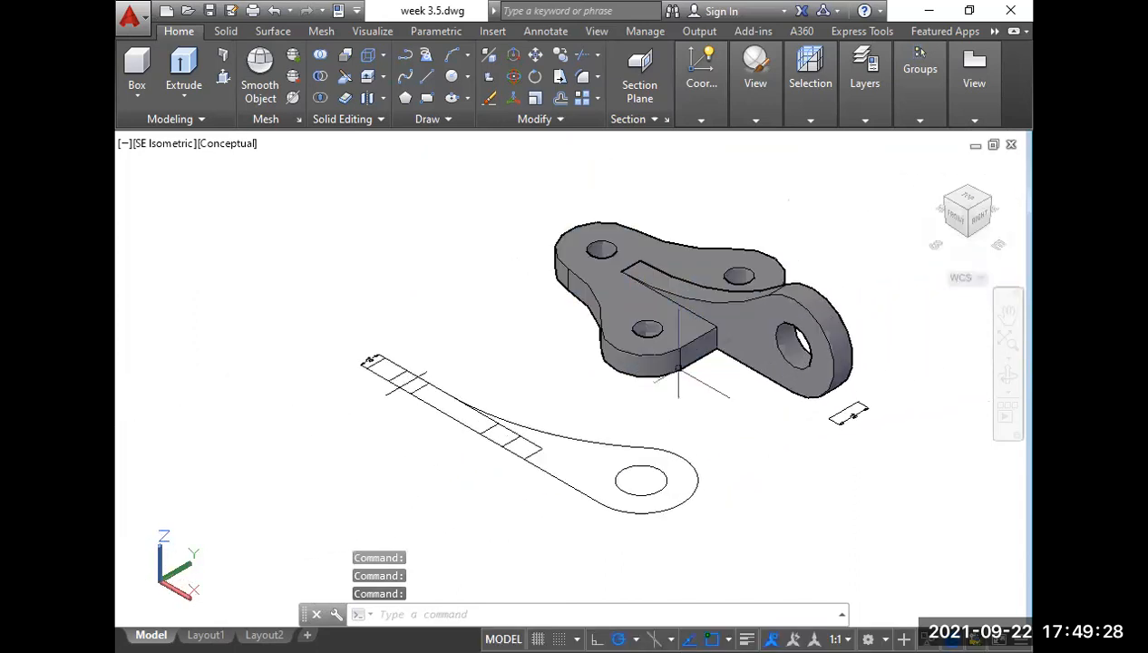
# Union the plate and lug solids into a single bracket solid.
pyautogui.click(749, 392)
pyautogui.click(650, 296)
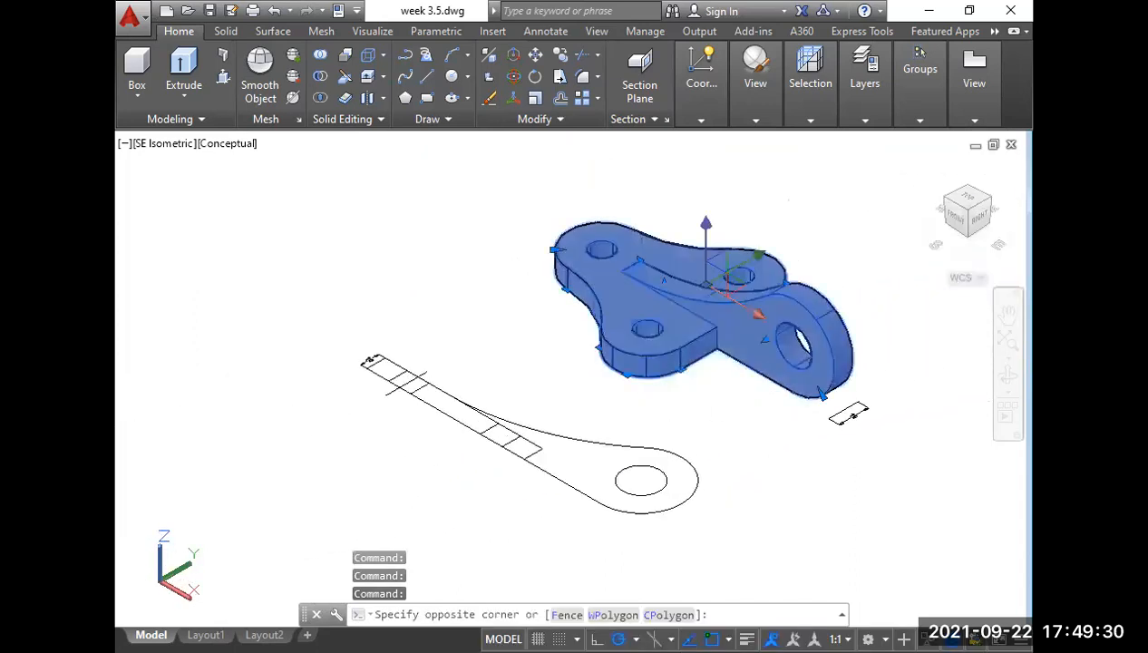
pyautogui.write('uni')
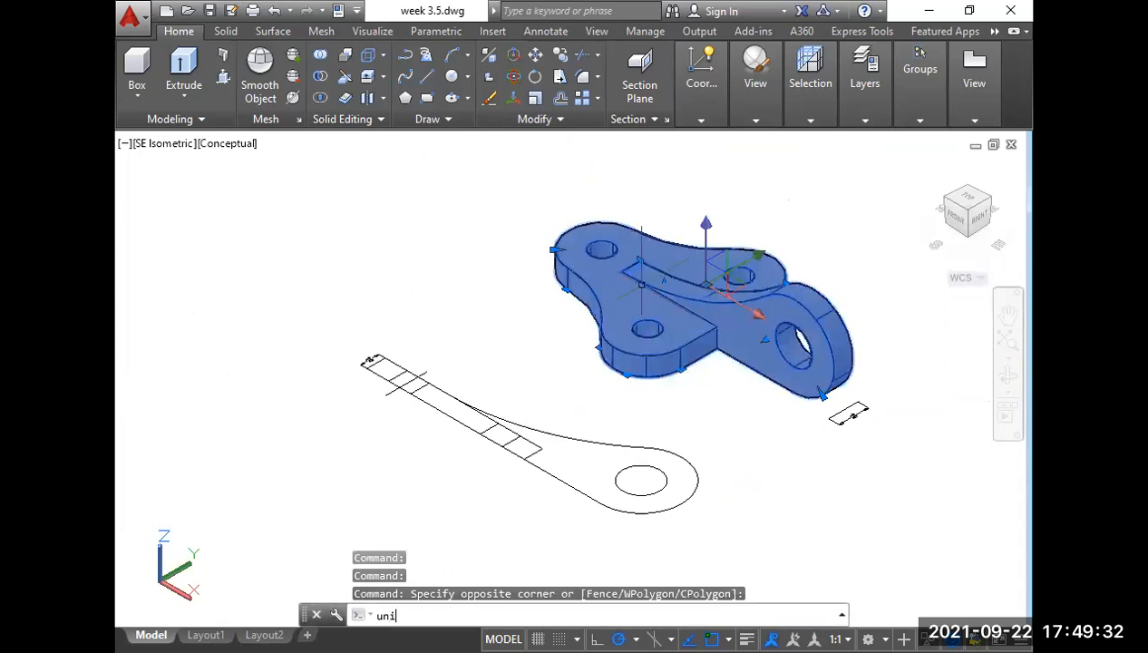
pyautogui.press('Return')
pyautogui.click(729, 384)
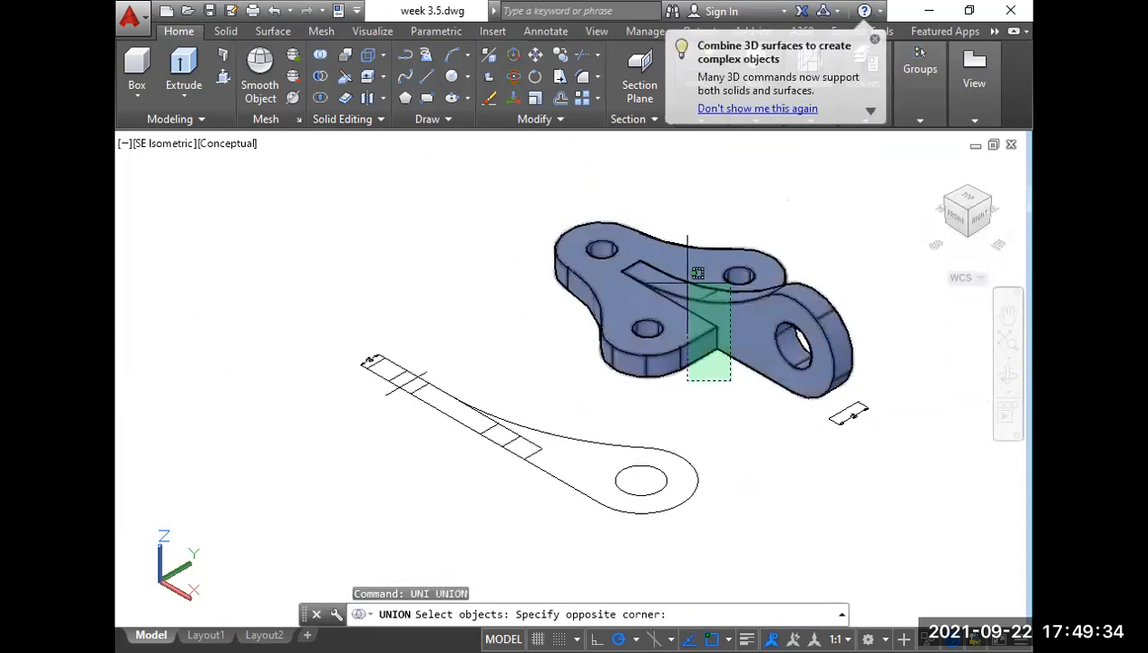
pyautogui.click(686, 276)
pyautogui.press('Return')
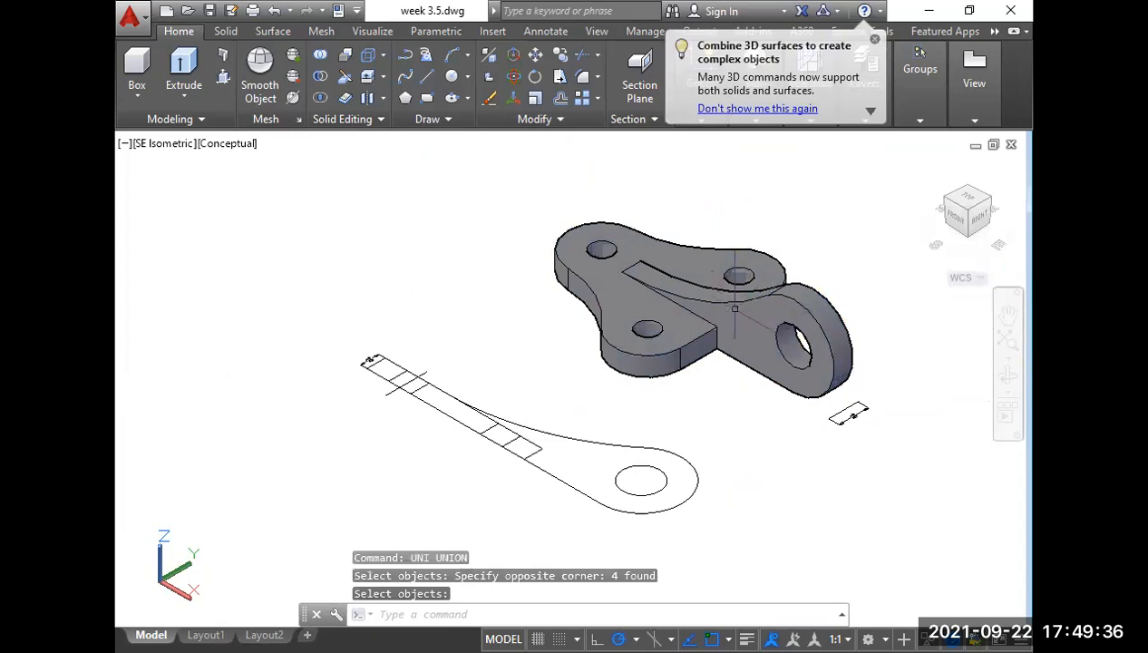
# Check that the bracket selects as one object and inspect where the lug meets the plate.
pyautogui.click(729, 306)
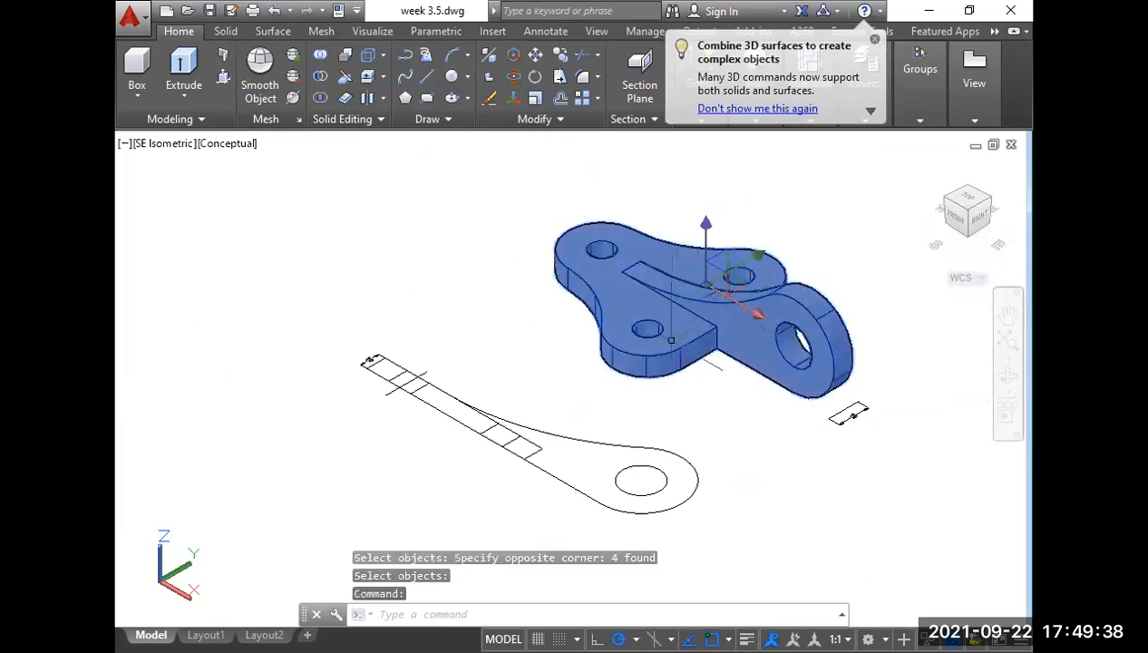
pyautogui.press('Escape')
pyautogui.press('Escape')
pyautogui.scroll(3, 700, 381)
pyautogui.moveTo(700, 381); pyautogui.dragTo(654, 506, button='middle')
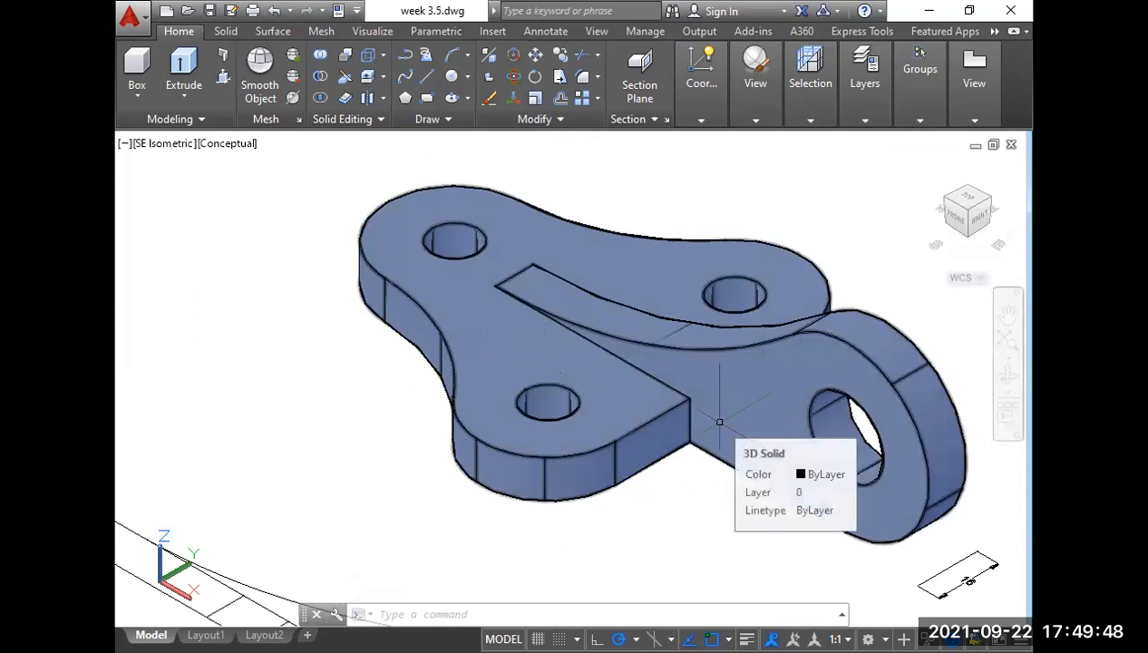
pyautogui.scroll(-3, 676, 505)
pyautogui.moveTo(677, 505); pyautogui.dragTo(615, 424, button='middle')
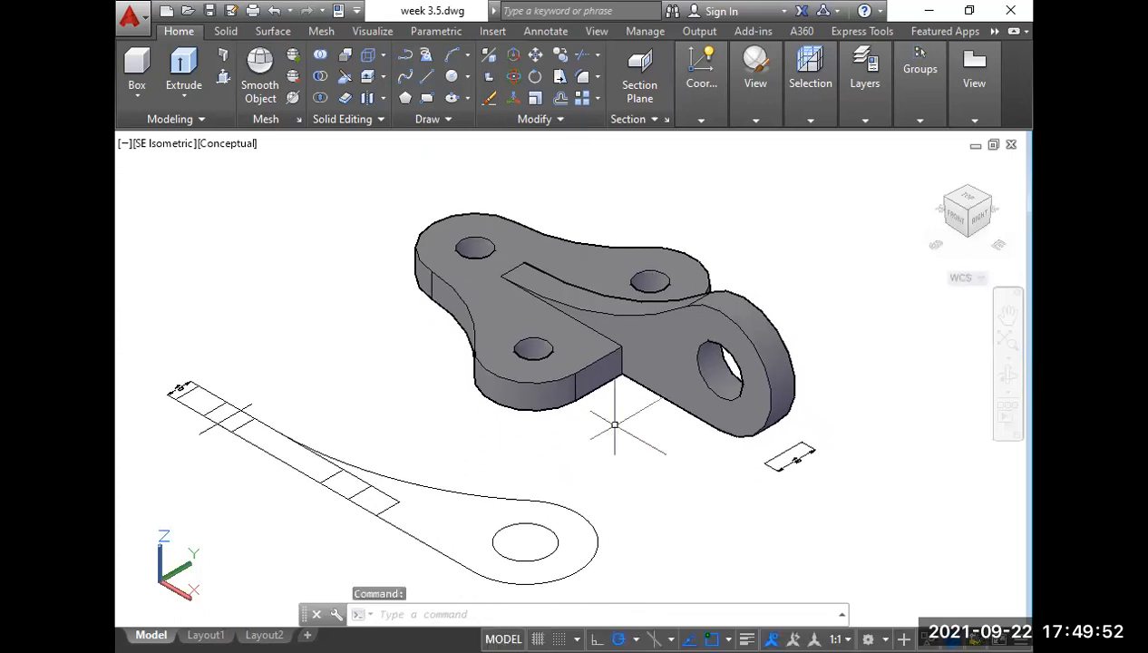
pyautogui.keyDown('shift'); pyautogui.middleClick(625, 497); pyautogui.keyUp('shift')
pyautogui.moveTo(625, 496); pyautogui.dragTo(624, 497, button='middle')
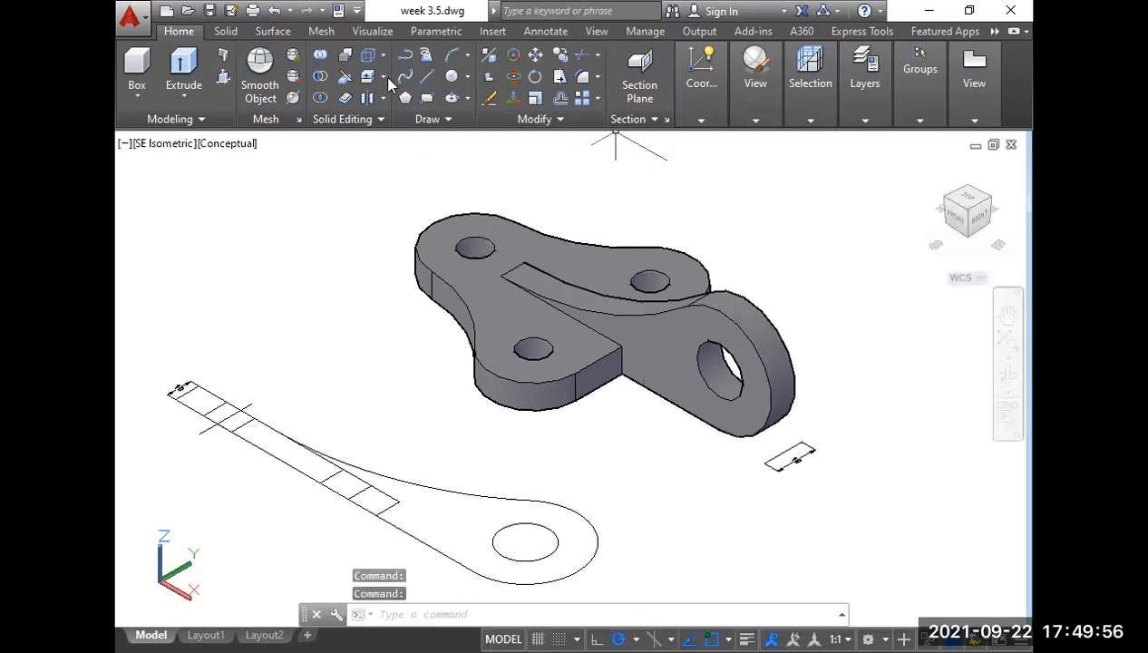
# Start a base drawing view from model space using the bracket solid, with Layout1 as the target layout.
pyautogui.click(974, 116)
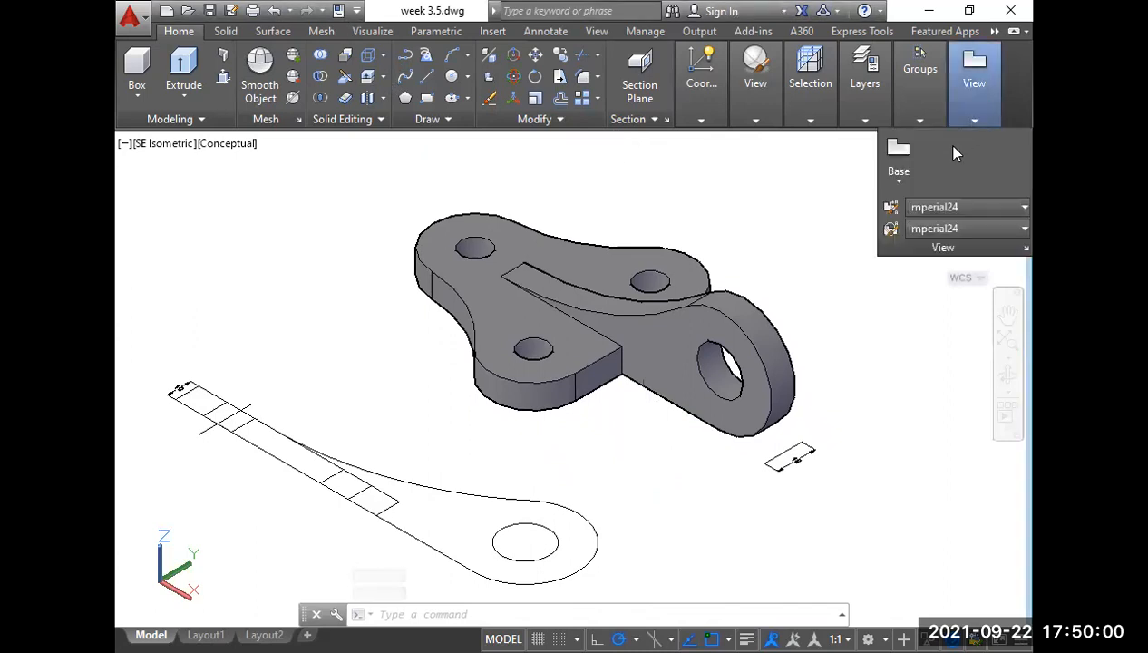
pyautogui.click(900, 185)
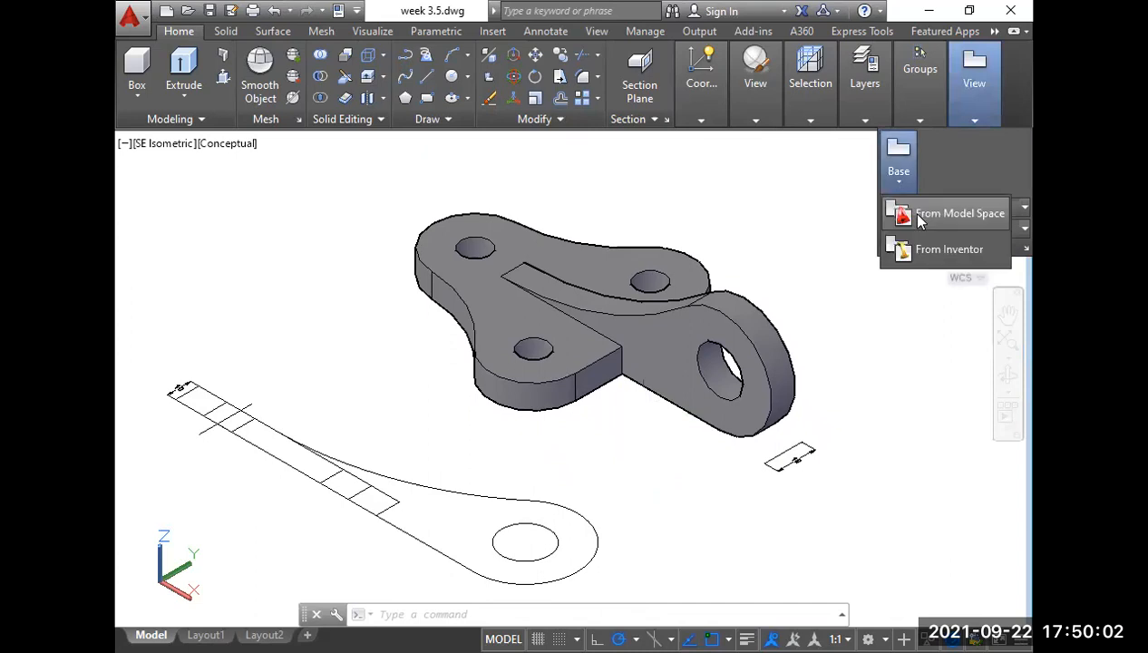
pyautogui.click(917, 215)
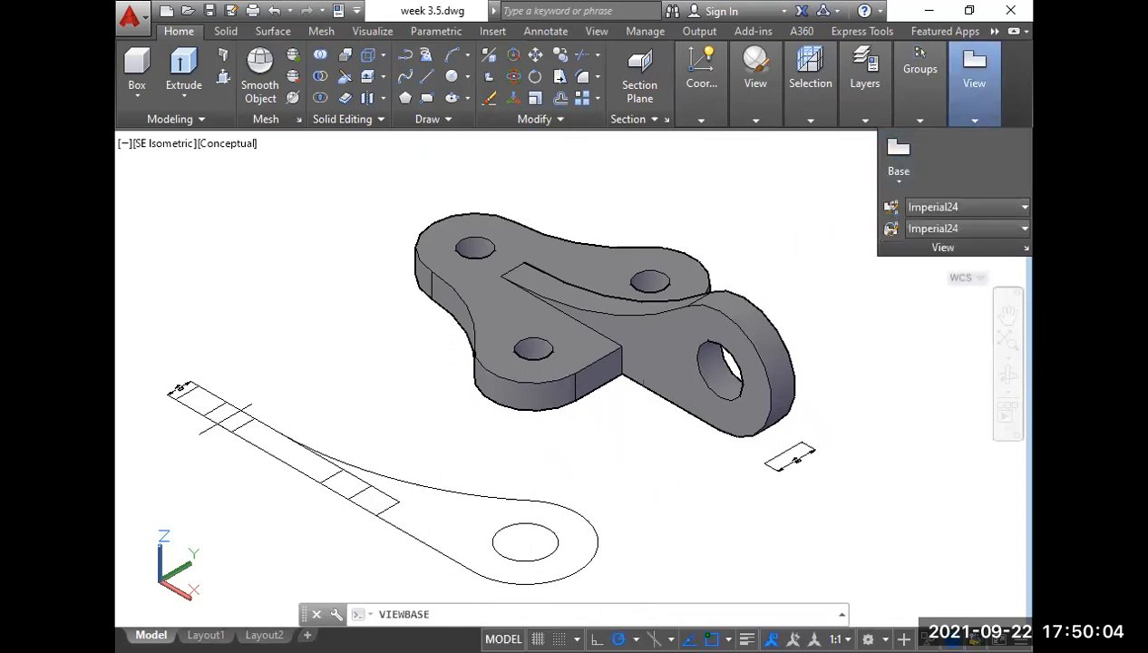
pyautogui.click(650, 326)
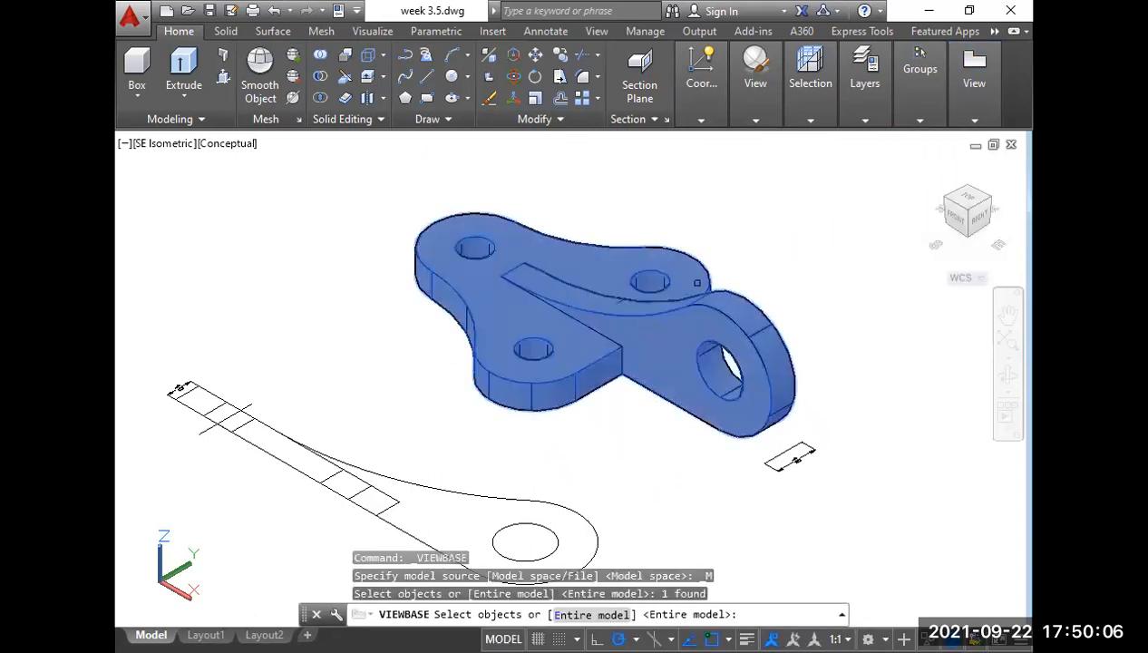
pyautogui.press('Return')
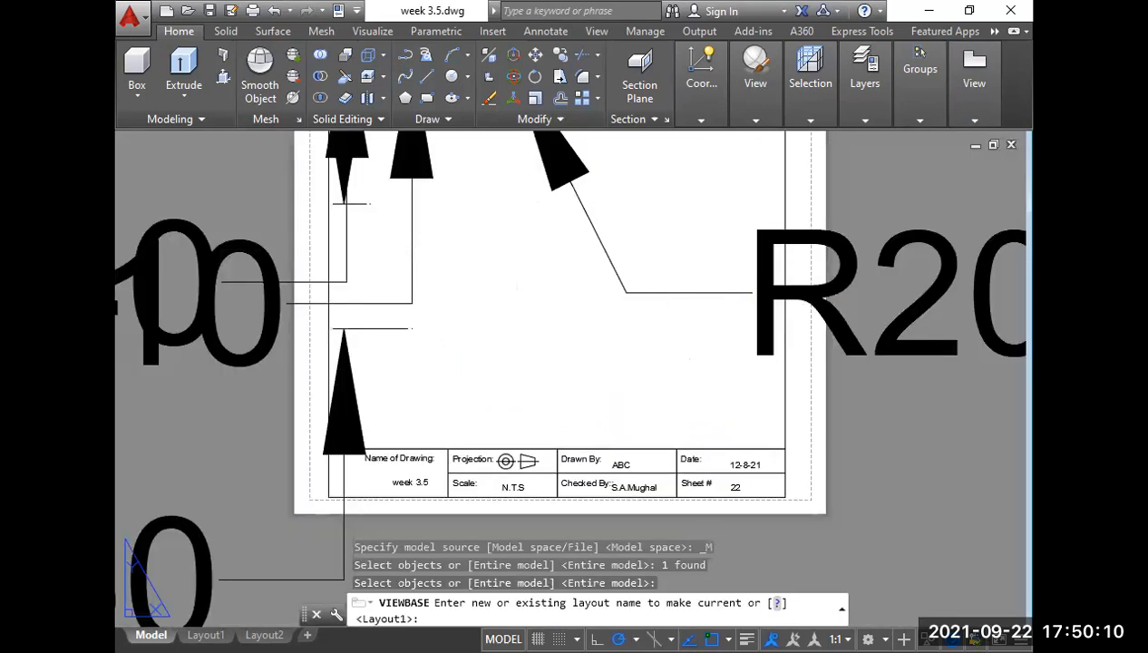
pyautogui.press('Return')
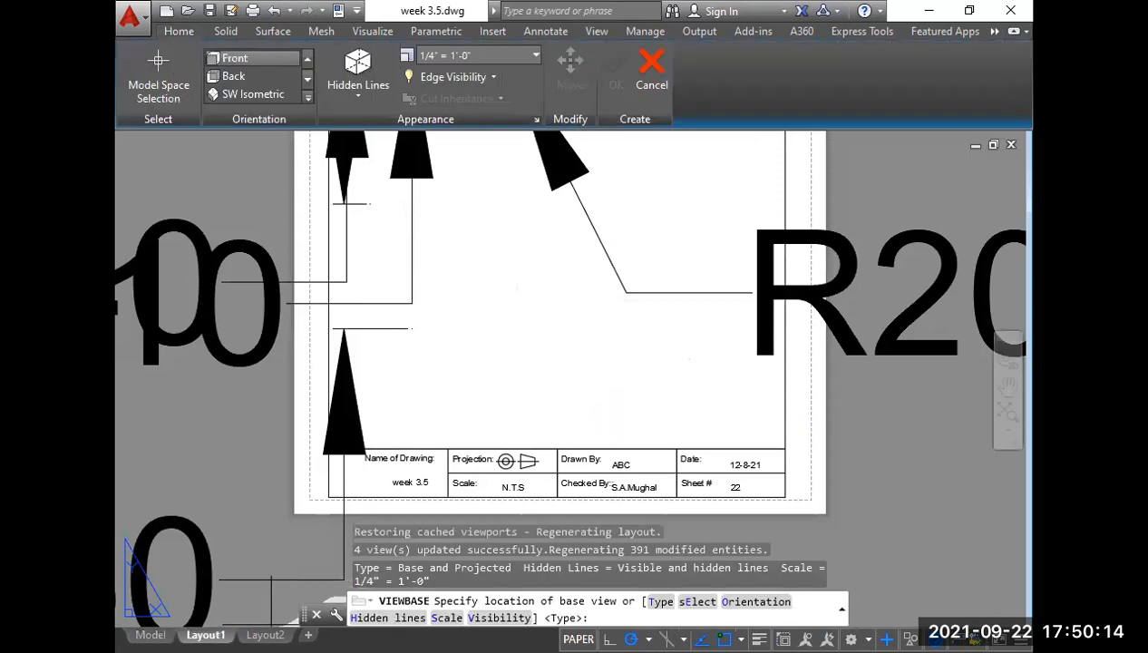
# Place the bracket's front base view above the title block on the left part of the sheet and accept it.
pyautogui.scroll(-3, 268, 617)
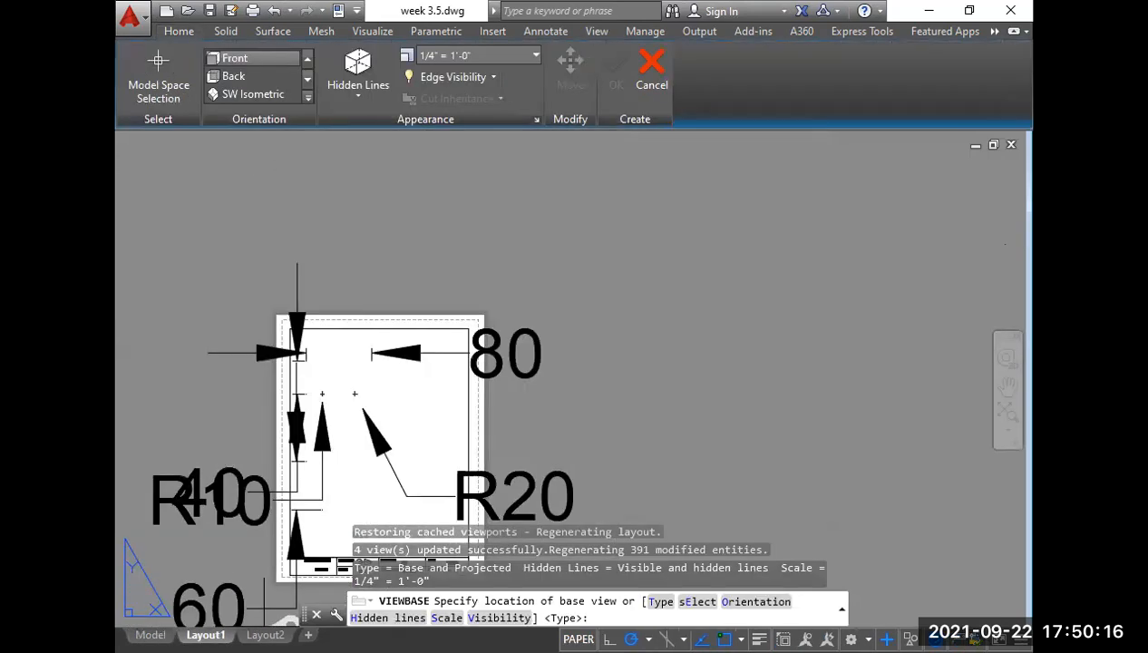
pyautogui.moveTo(350, 500); pyautogui.dragTo(422, 385, button='middle')
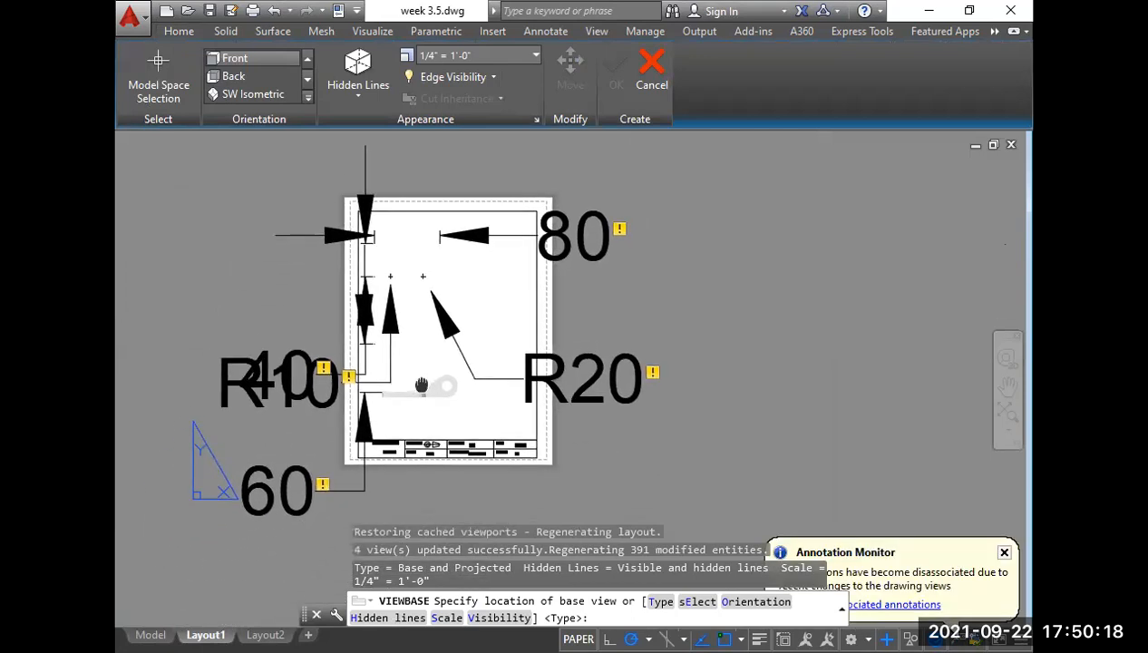
pyautogui.scroll(4, 421, 388)
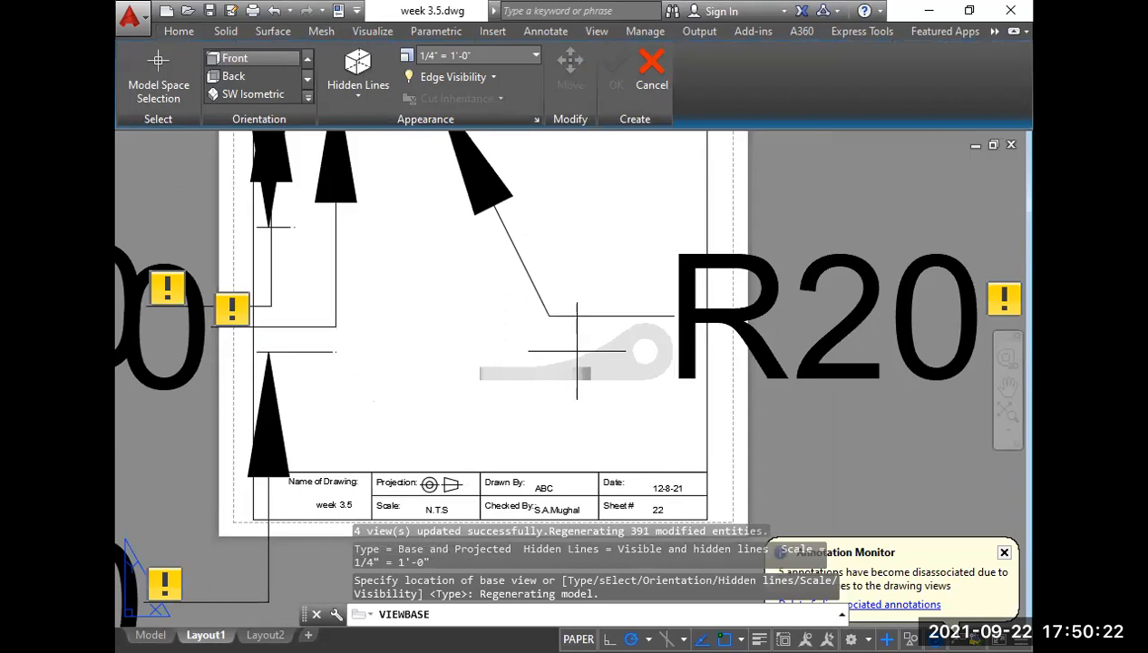
pyautogui.click(416, 351)
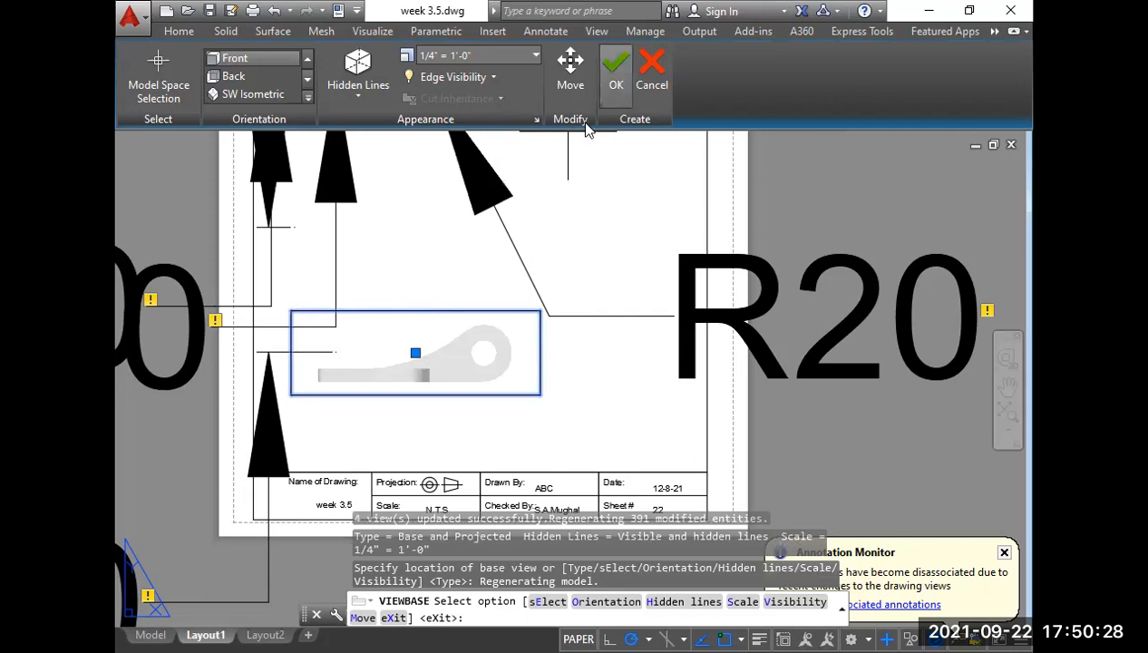
pyautogui.click(616, 76)
# Place a projected top view above the front view and an isometric view to the upper right.
pyautogui.moveTo(410, 235); pyautogui.dragTo(434, 328, button='middle')
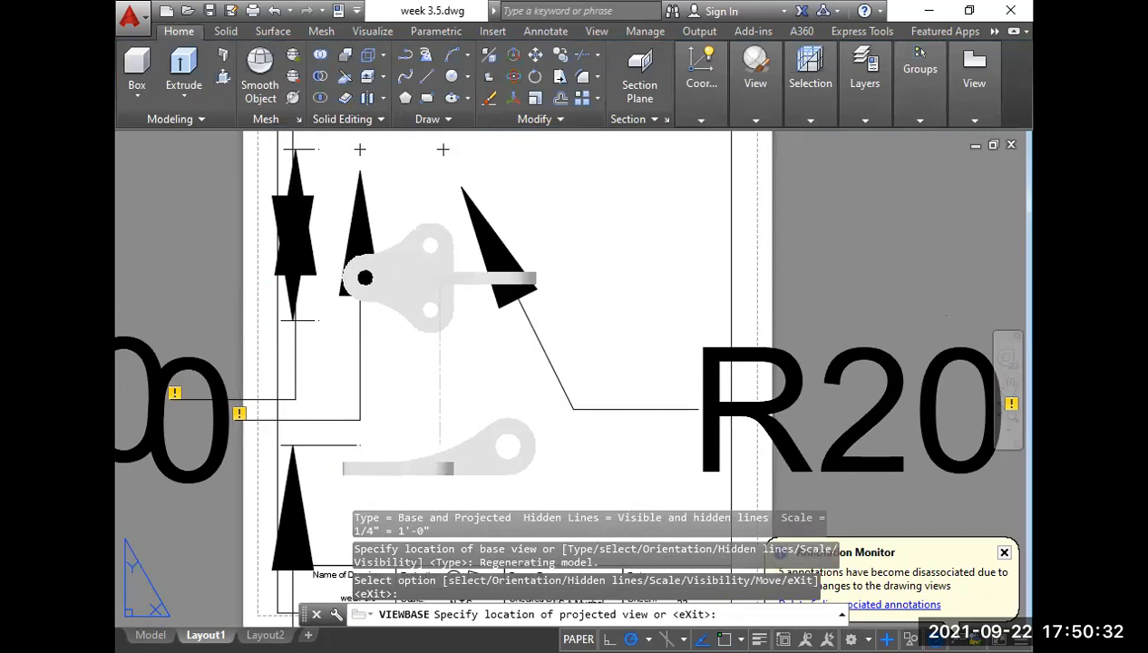
pyautogui.click(439, 272)
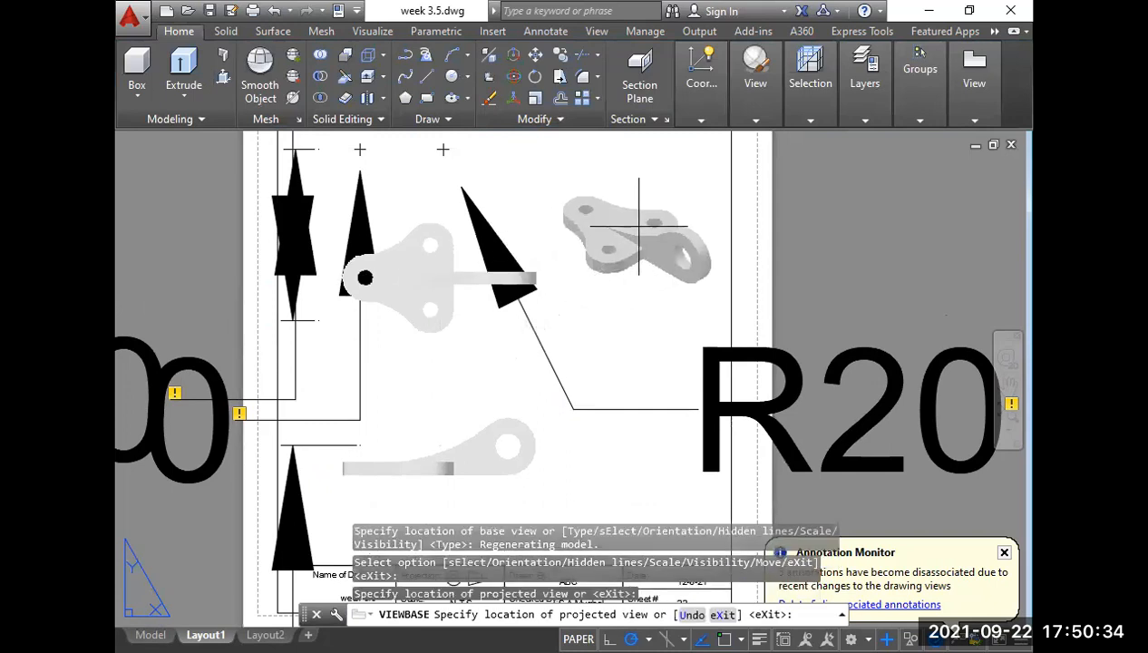
pyautogui.click(640, 231)
pyautogui.press('Return')
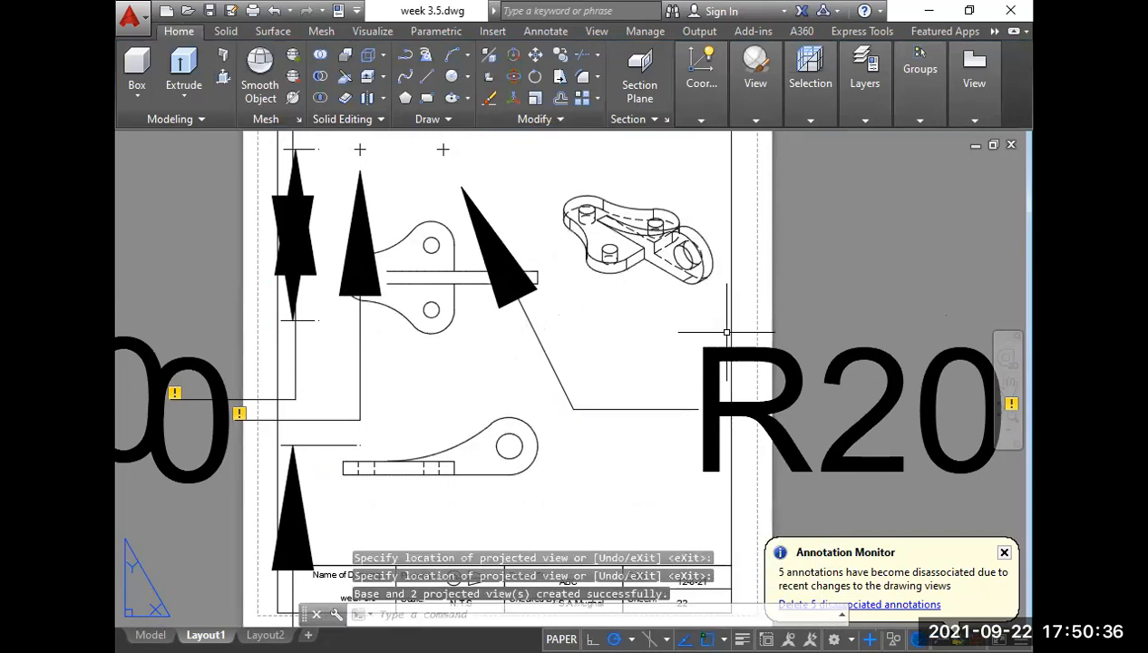
# Delete the disassociated R20, R10, 40 and 60 dimensions overlapping the views on the sheet.
pyautogui.click(637, 429)
pyautogui.click(599, 393)
pyautogui.press('Delete')
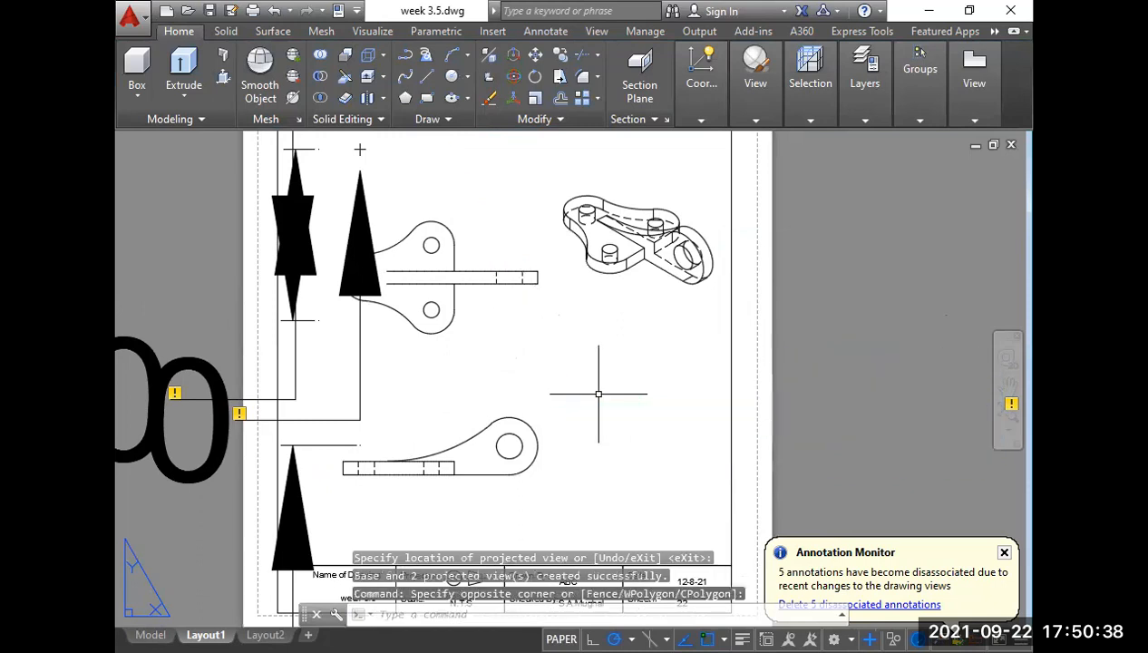
pyautogui.click(379, 389)
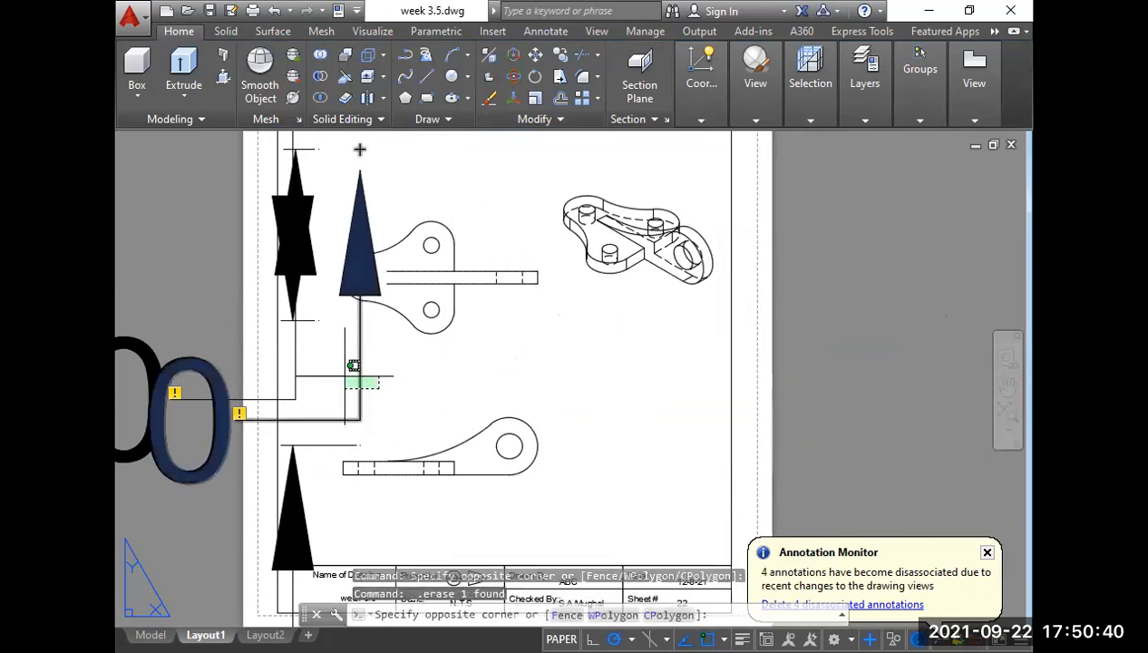
pyautogui.click(290, 363)
pyautogui.press('Delete')
pyautogui.click(307, 327)
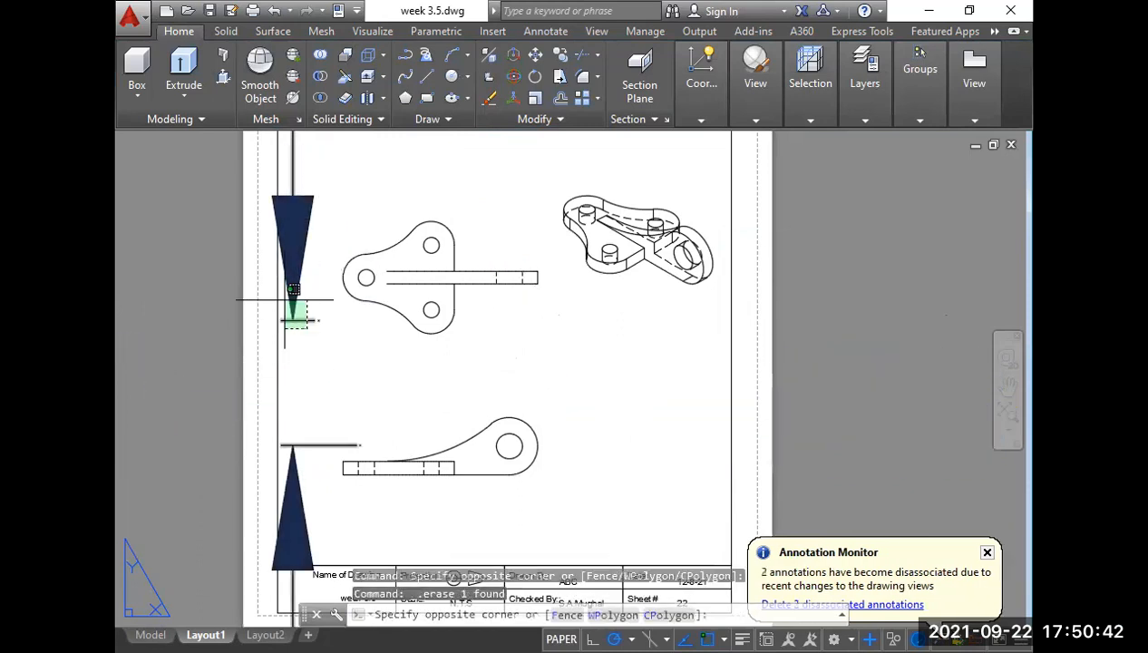
pyautogui.click(282, 293)
pyautogui.press('Delete')
pyautogui.moveTo(505, 388); pyautogui.dragTo(526, 453, button='middle')
# Edit the isometric view on the sheet so it shows visible lines only, and accept the change.
pyautogui.click(608, 304)
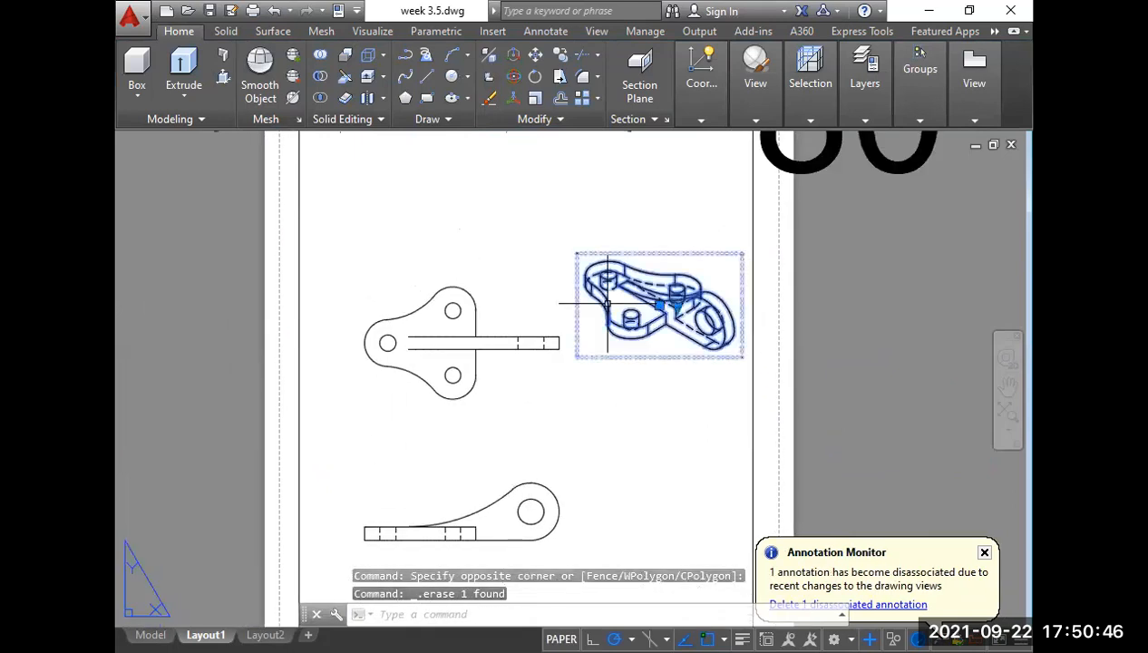
pyautogui.doubleClick(608, 304)
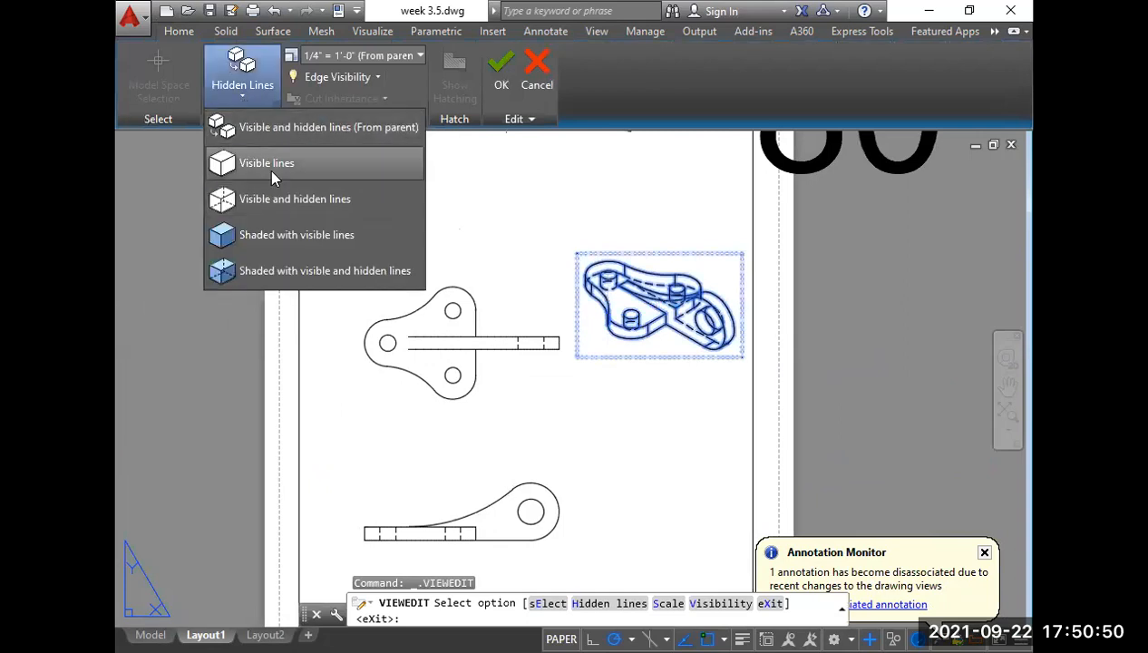
pyautogui.click(267, 163)
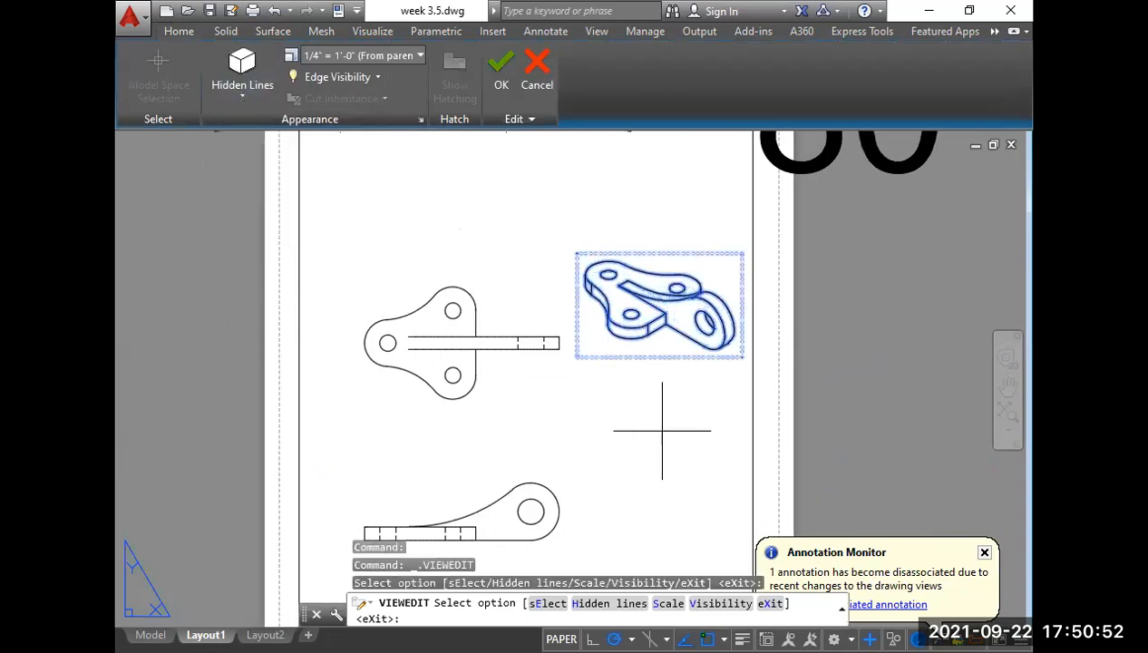
pyautogui.click(501, 91)
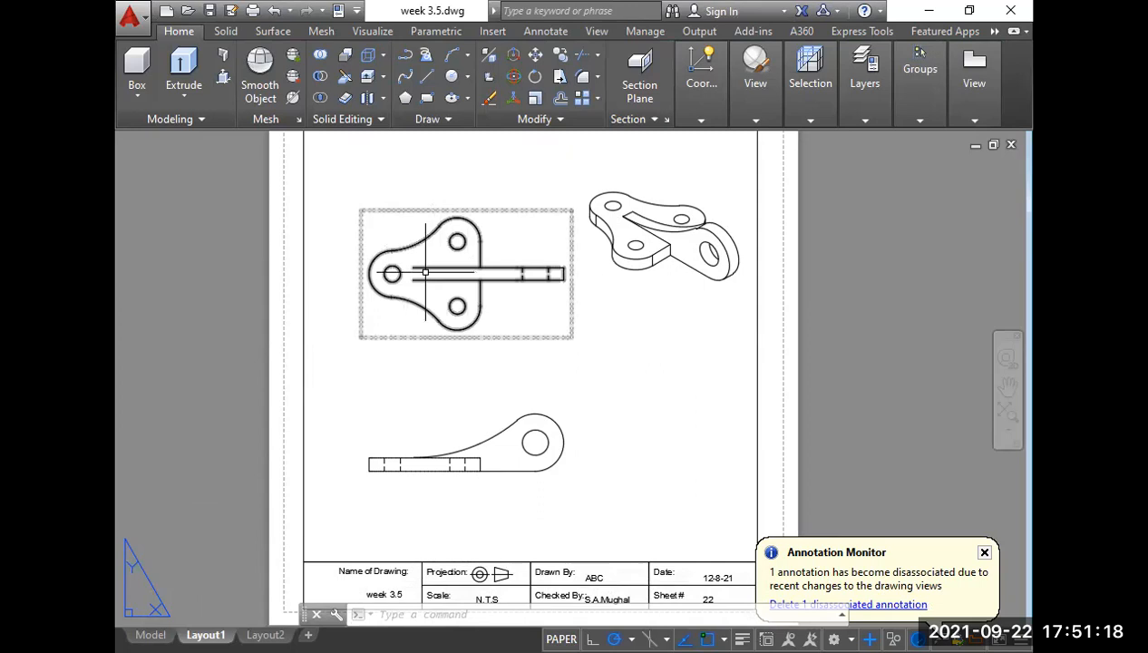
# Delete the remaining disassociated 80 dimension near the upper edge of the Layout1 sheet.
pyautogui.scroll(3, 469, 465)
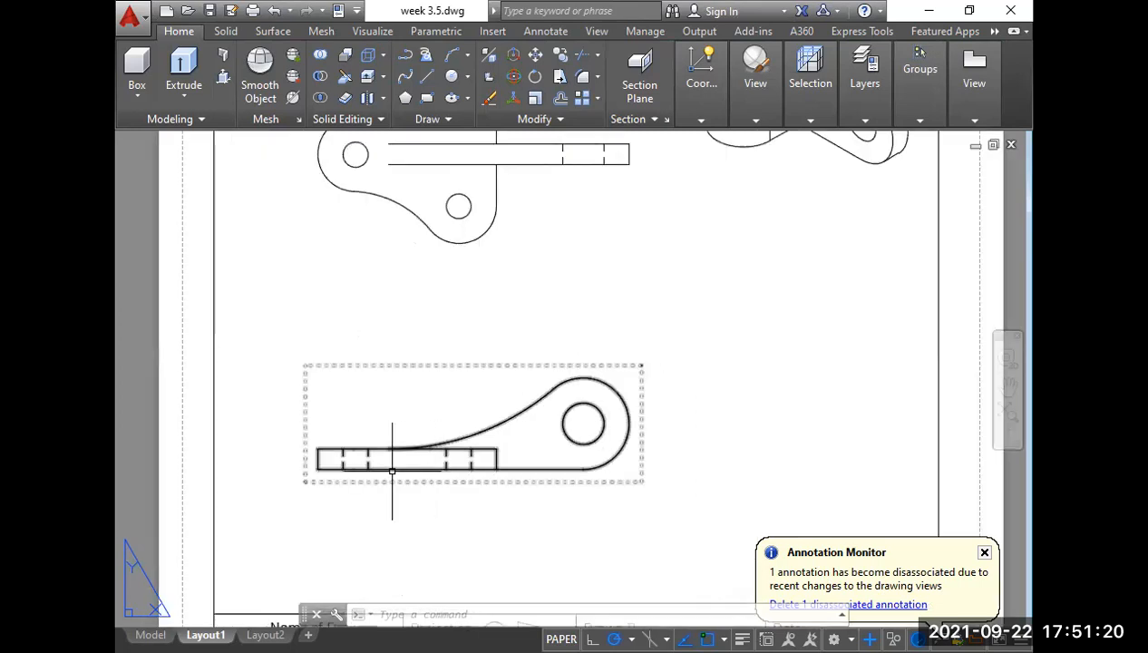
pyautogui.scroll(-2, 588, 420)
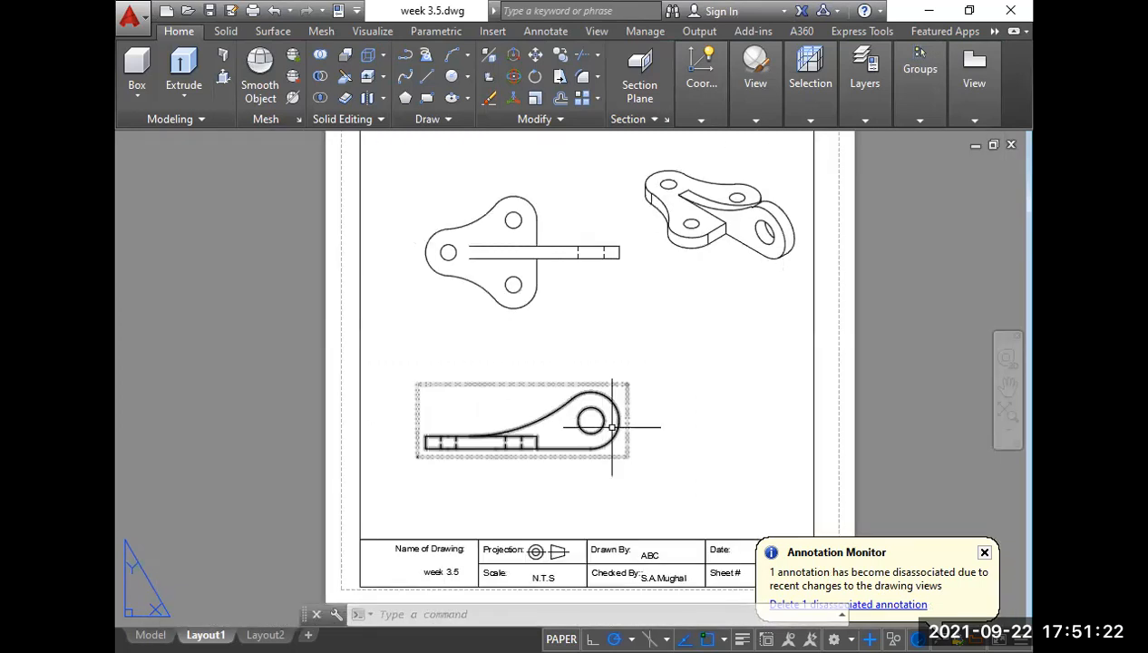
pyautogui.scroll(-4, 630, 425)
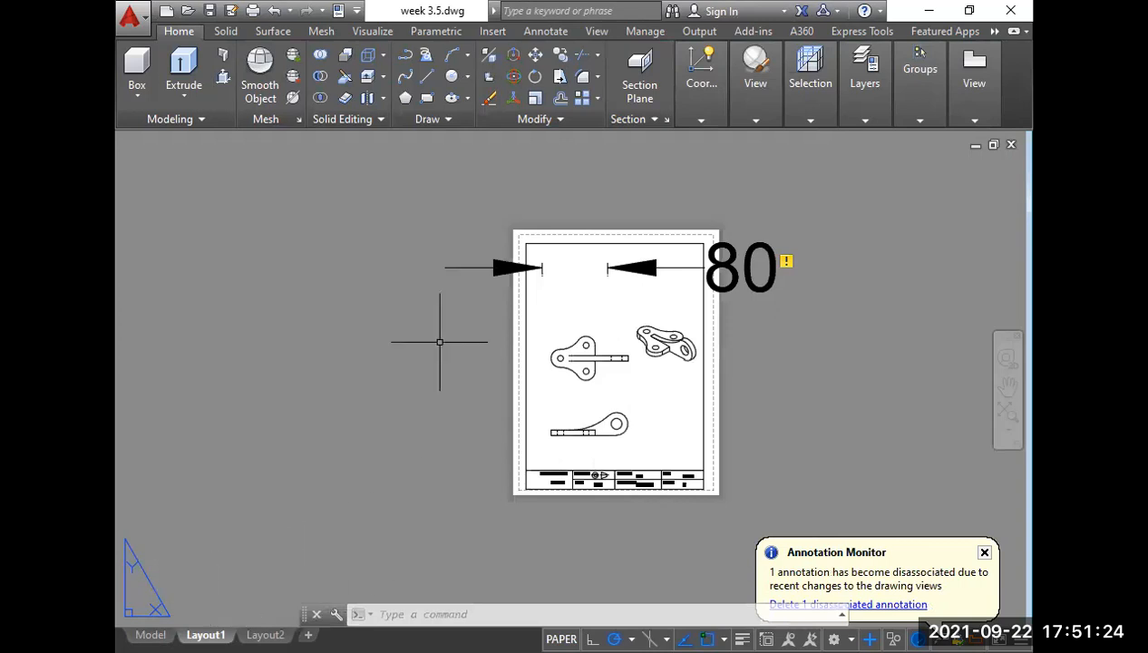
pyautogui.click(725, 260)
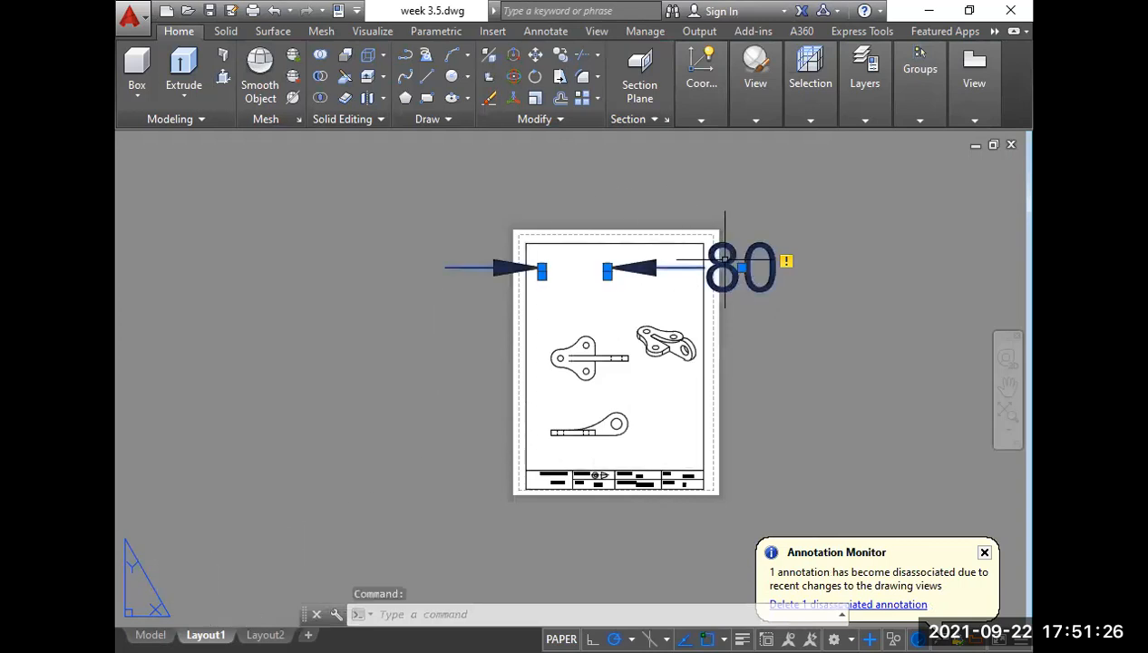
pyautogui.press('Escape')
# Switch model space to the Top view and paste the copied screenshot of the reference drawing there.
pyautogui.click(151, 635)
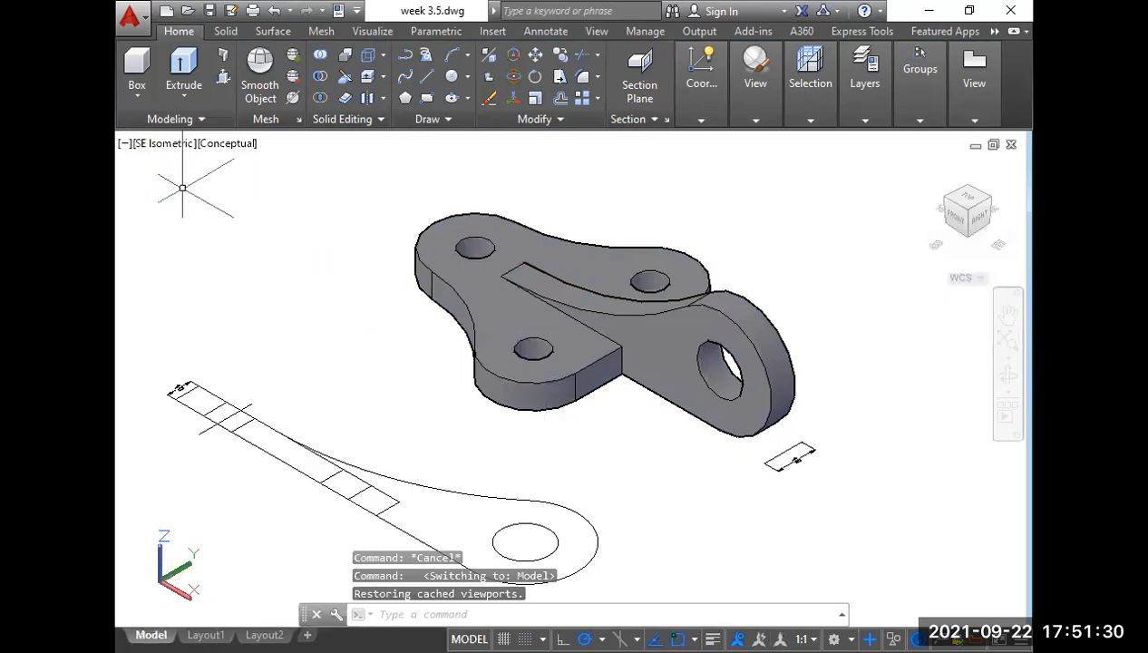
pyautogui.click(168, 145)
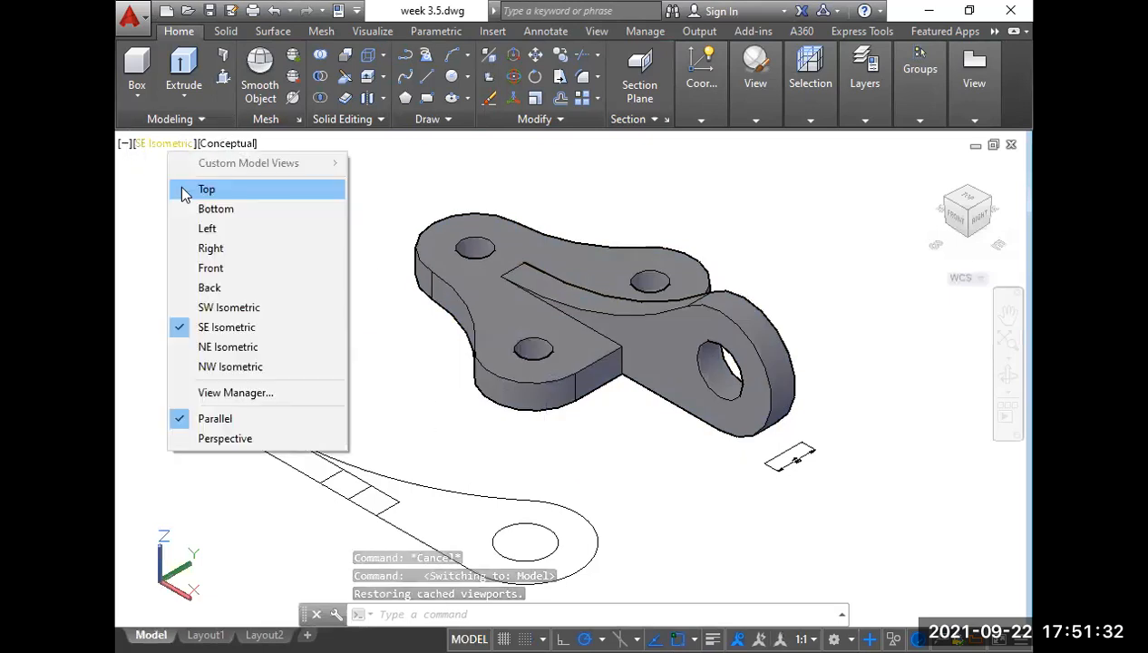
pyautogui.click(184, 187)
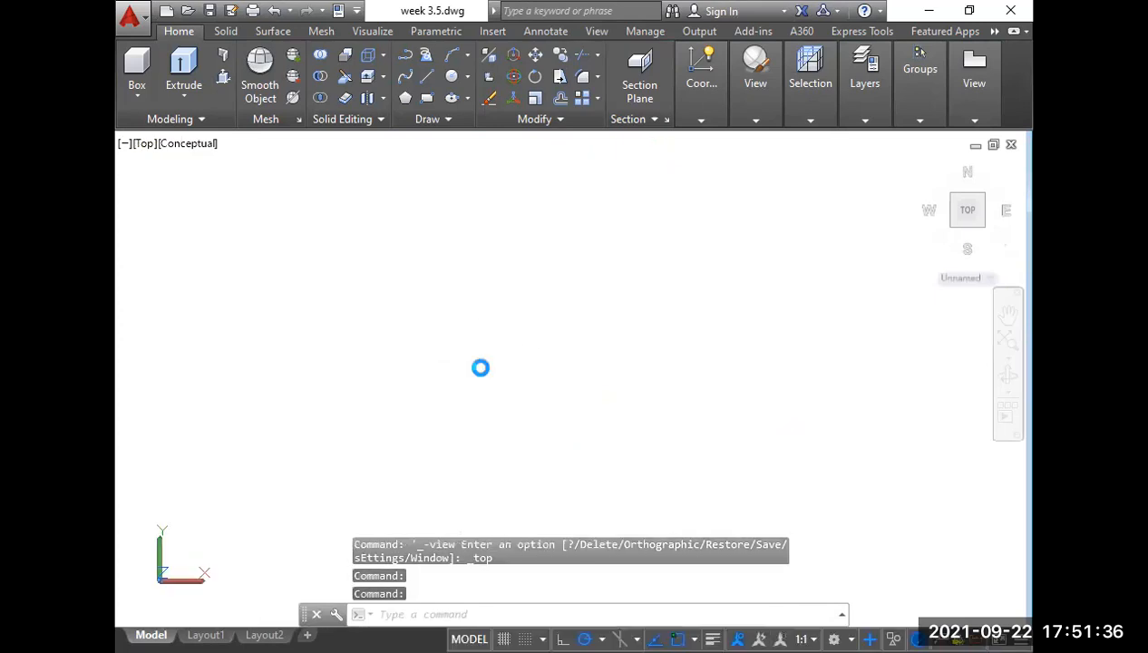
pyautogui.hotkey('ctrl', 'v')
pyautogui.scroll(-3, 388, 458)
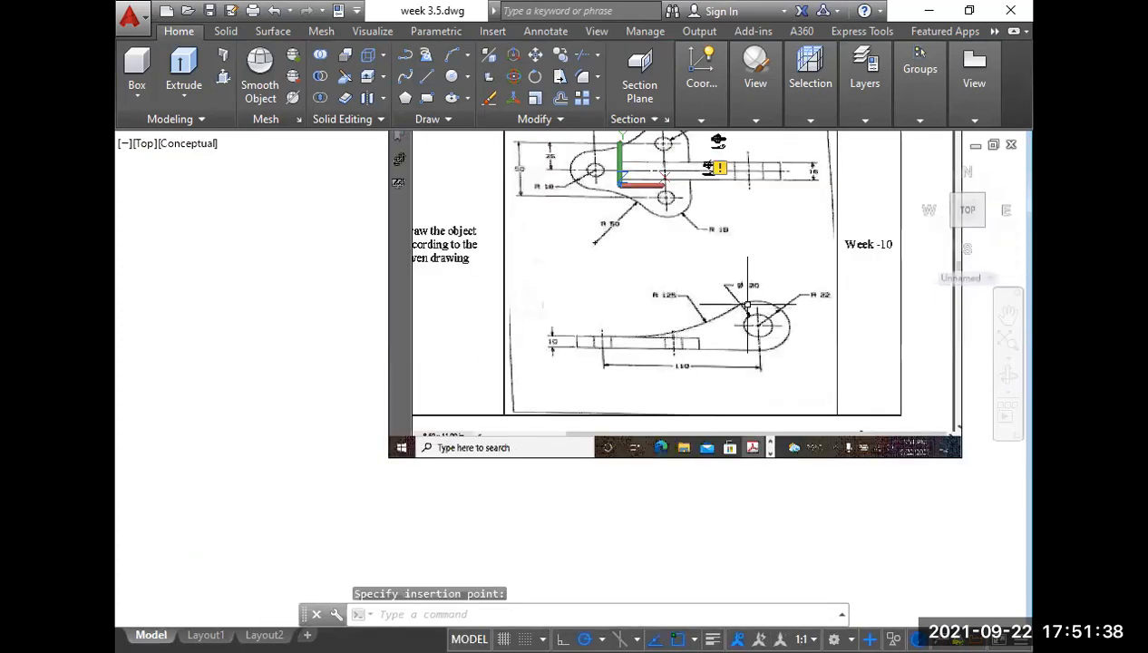
pyautogui.scroll(3, 580, 292)
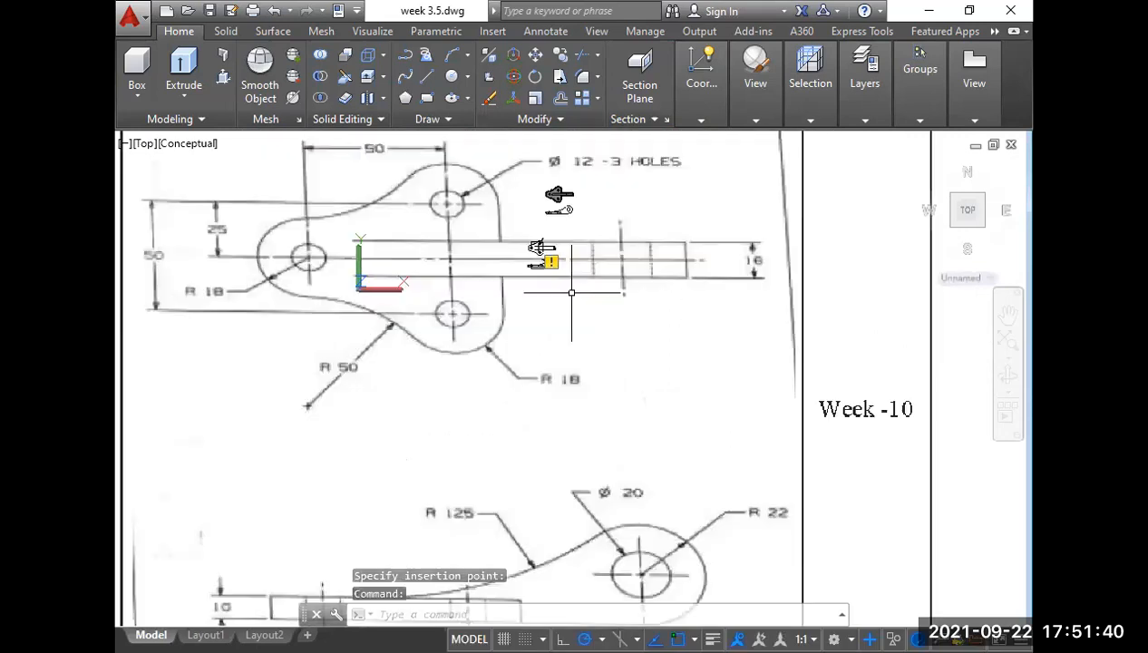
pyautogui.moveTo(574, 338); pyautogui.dragTo(610, 288, button='middle')
pyautogui.scroll(-2, 610, 287)
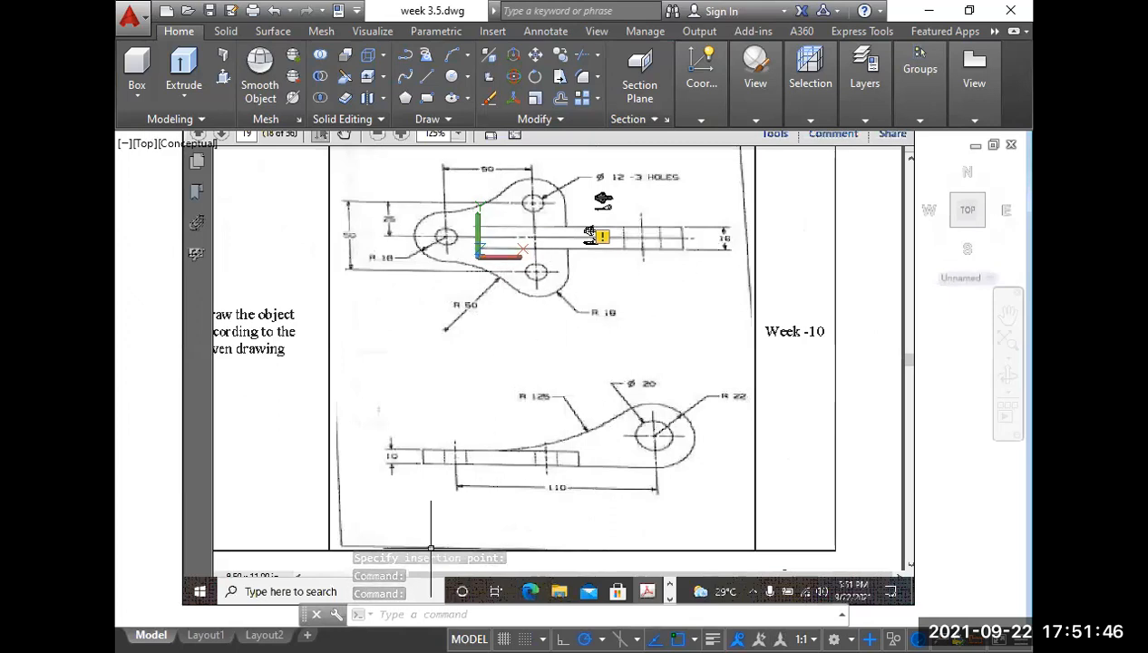
# Delete the viewport showing the pasted reference image on Layout2.
pyautogui.click(205, 635)
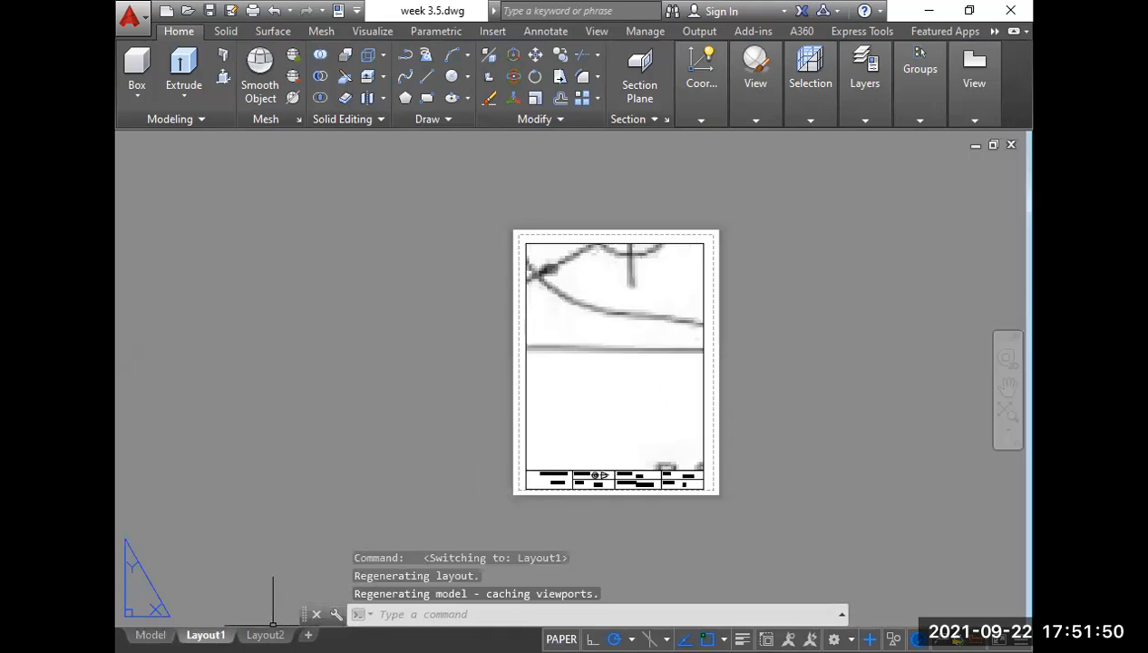
pyautogui.click(265, 635)
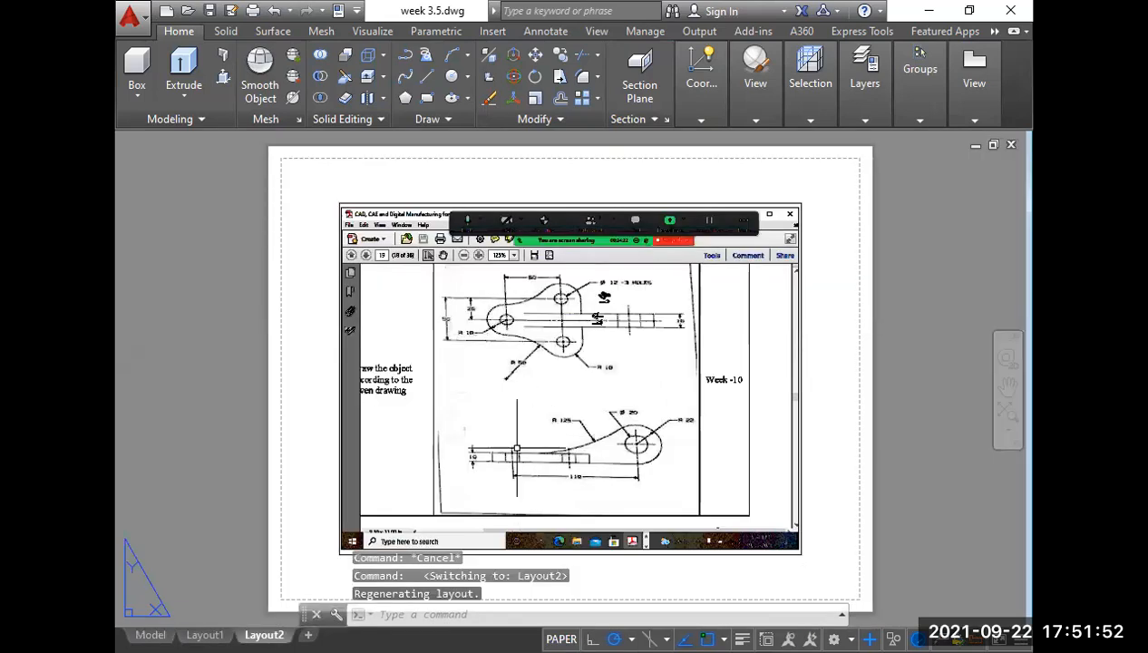
pyautogui.click(352, 242)
pyautogui.click(329, 237)
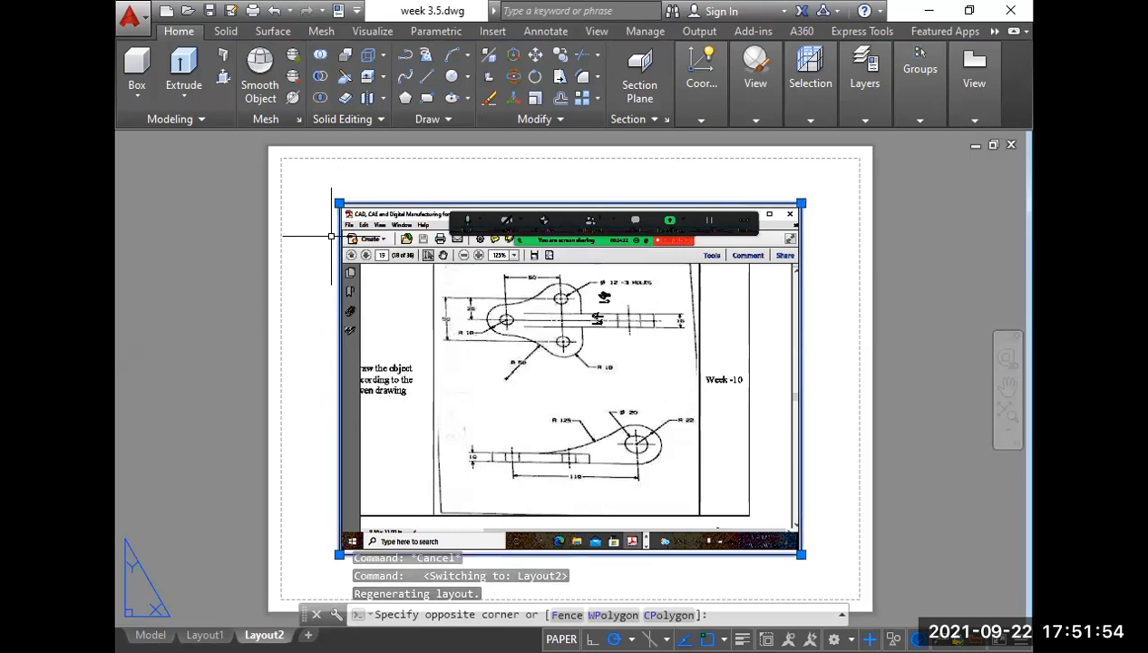
pyautogui.press('Delete')
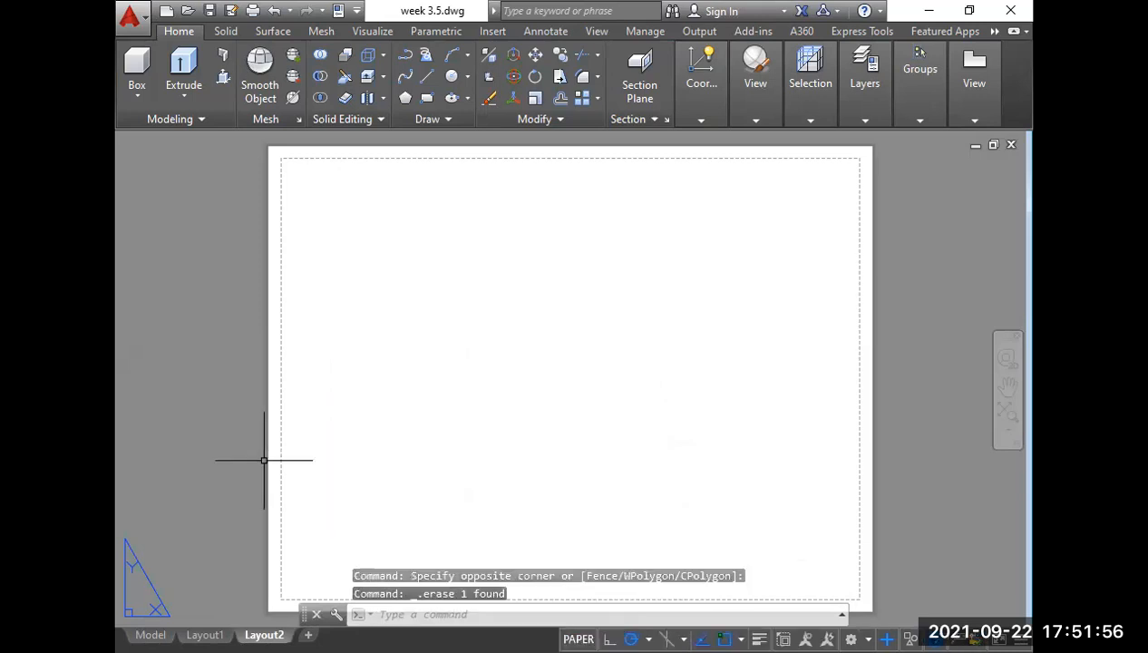
# Examine how the pasted reference image overlaps the drawing views and title block on Layout1.
pyautogui.click(205, 635)
pyautogui.click(592, 405)
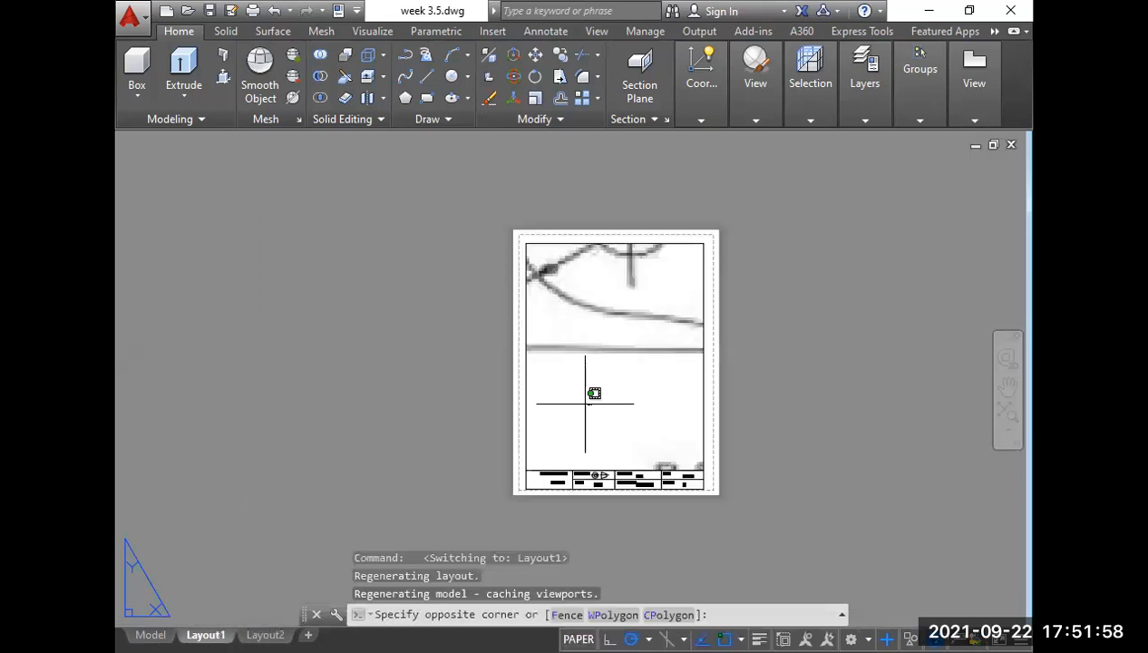
pyautogui.click(569, 382)
pyautogui.scroll(-4, 584, 392)
pyautogui.scroll(6, 592, 393)
pyautogui.scroll(2, 594, 399)
pyautogui.scroll(-2, 648, 421)
pyautogui.moveTo(648, 434); pyautogui.dragTo(606, 428, button='middle')
pyautogui.scroll(-2, 607, 428)
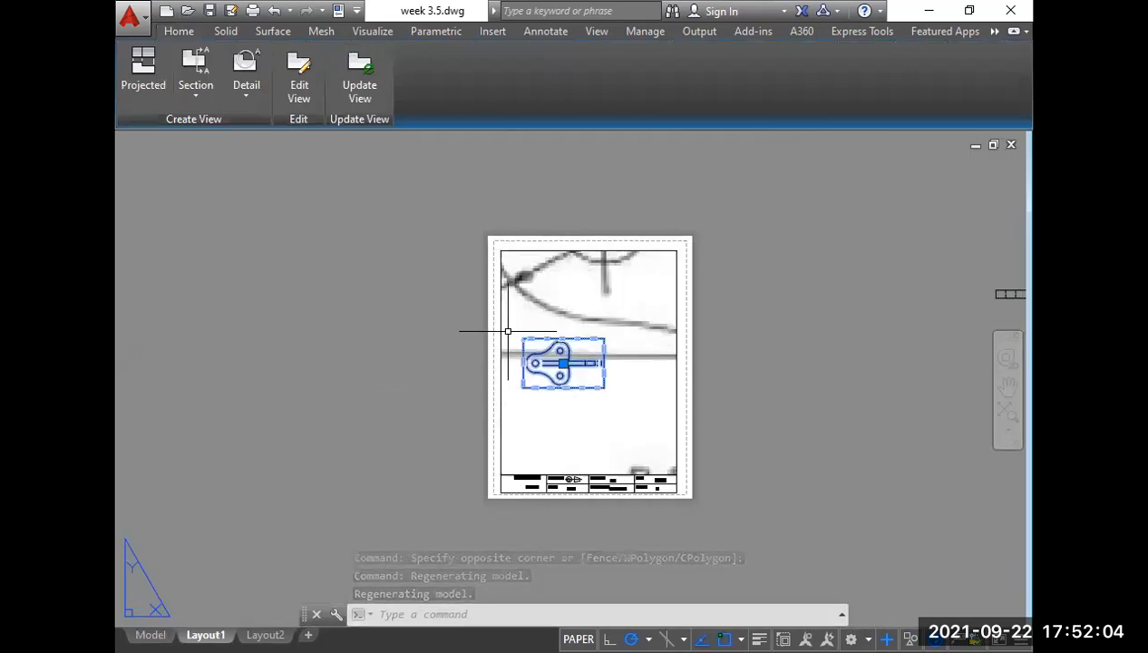
pyautogui.click(458, 296)
pyautogui.click(738, 492)
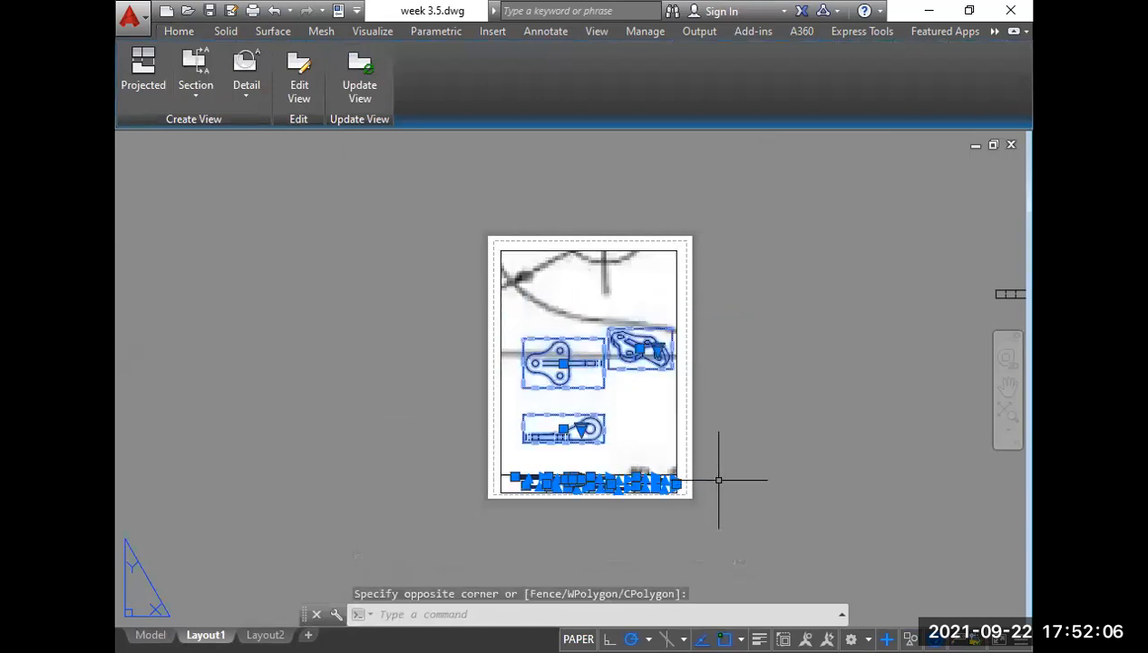
pyautogui.scroll(5, 615, 396)
pyautogui.moveTo(615, 397); pyautogui.dragTo(631, 470, button='middle')
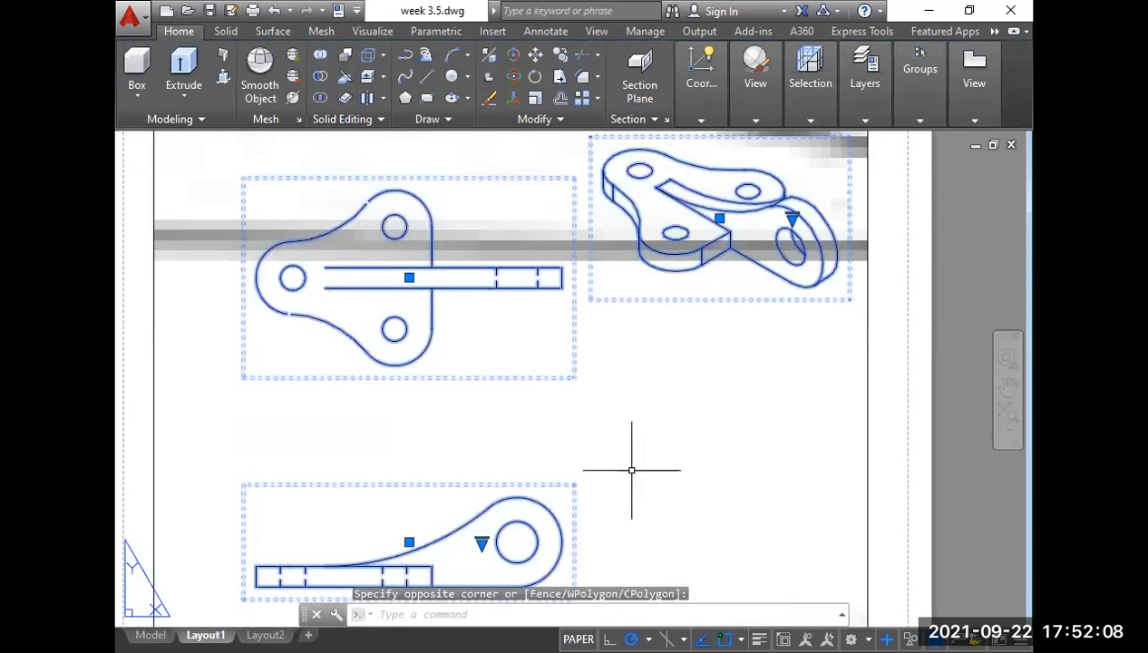
pyautogui.press('Escape')
pyautogui.scroll(-5, 600, 433)
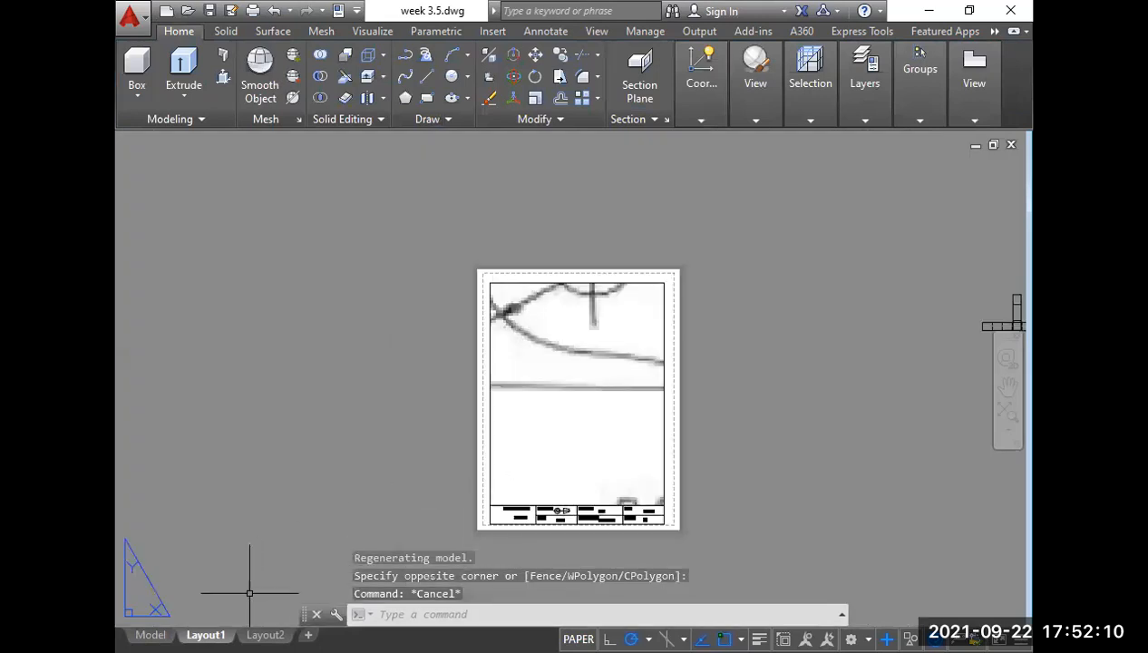
# Move the pasted reference image in model space horizontally away from the bracket geometry, along the positive X direction.
pyautogui.click(150, 635)
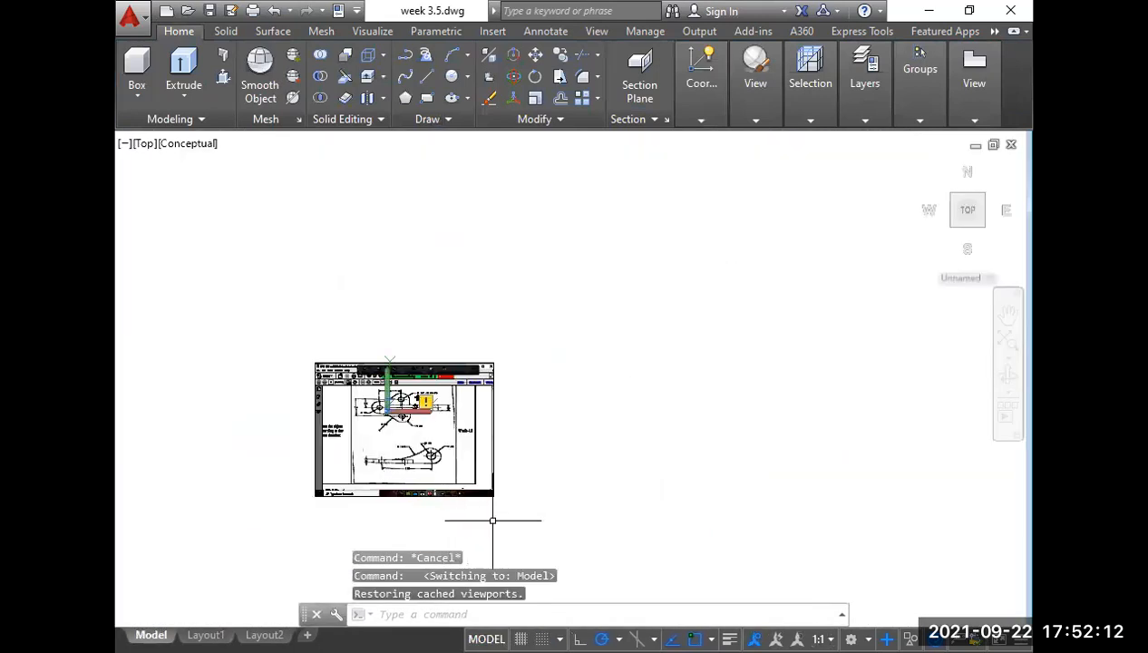
pyautogui.click(492, 520)
pyautogui.click(448, 474)
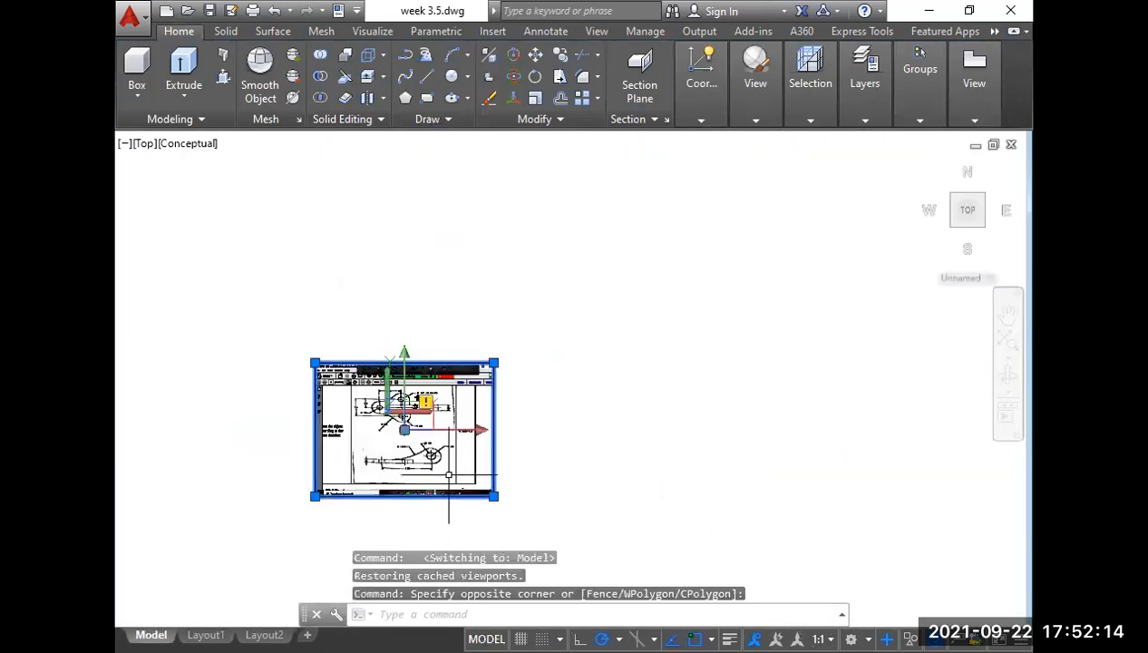
pyautogui.write('m')
pyautogui.press('Return')
pyautogui.click(449, 474)
pyautogui.click(686, 471)
pyautogui.scroll(10, 418, 414)
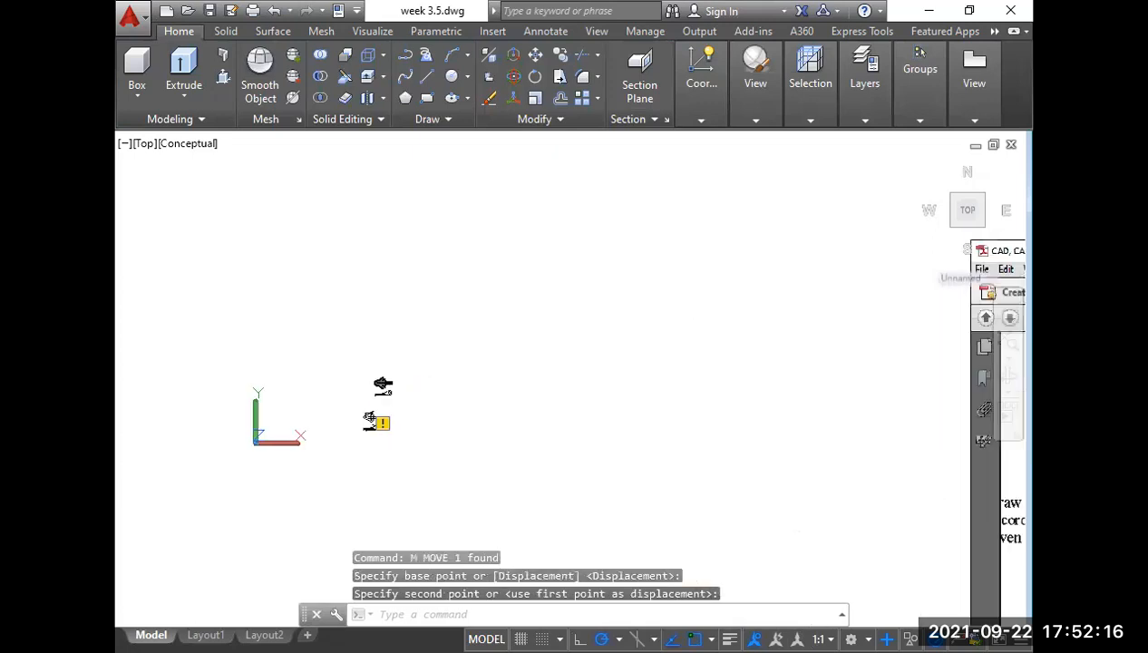
pyautogui.moveTo(359, 418); pyautogui.dragTo(418, 414, button='middle')
pyautogui.press('Escape')
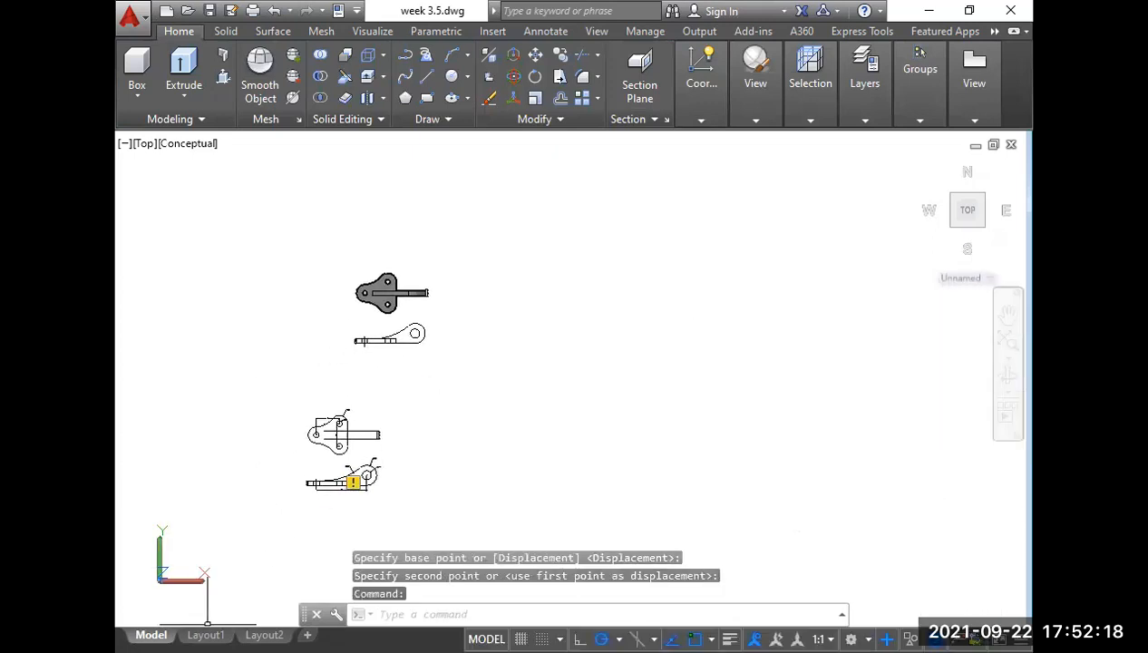
# Compare the bracket views on Layout1 with the dimensioned reference drawing in model space.
pyautogui.click(205, 635)
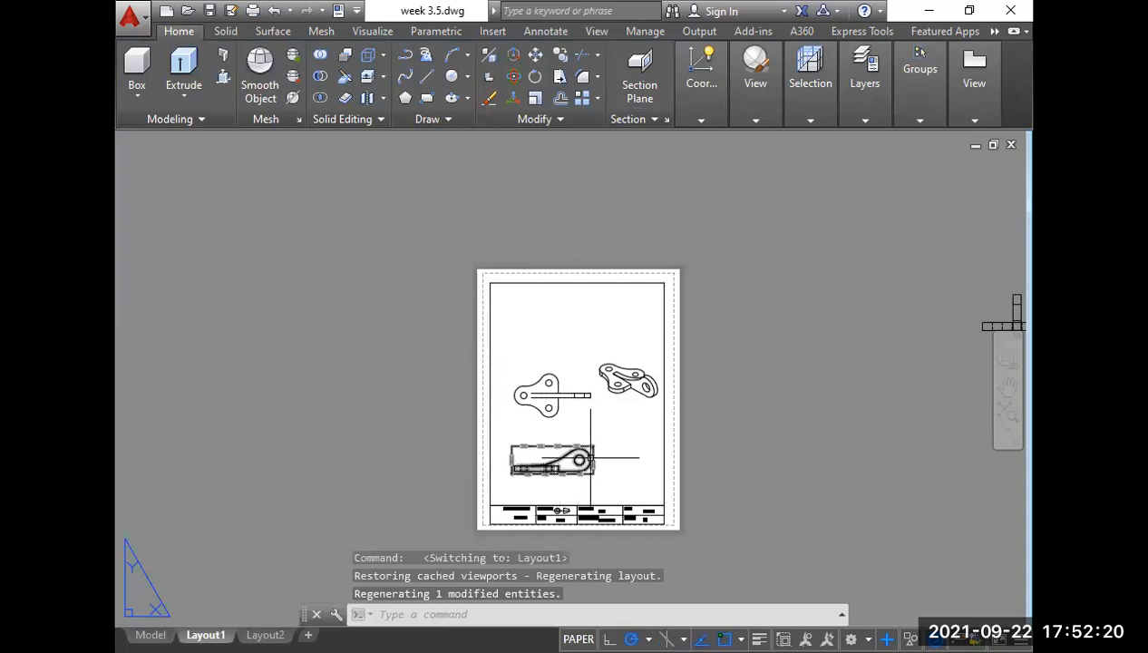
pyautogui.scroll(4, 603, 461)
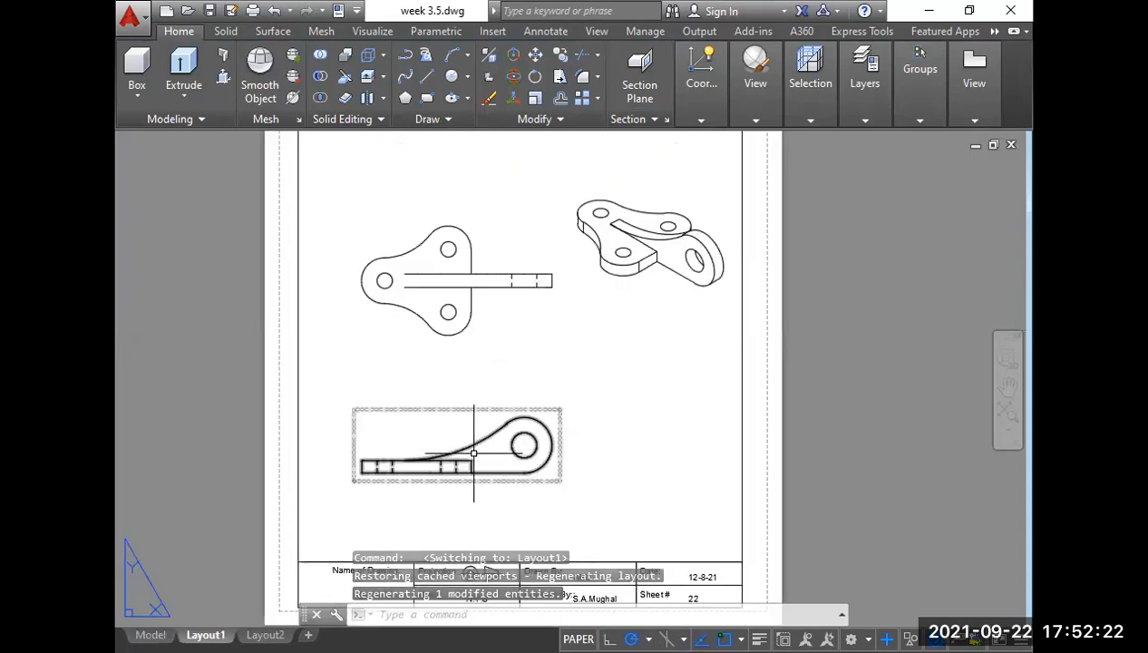
pyautogui.click(151, 635)
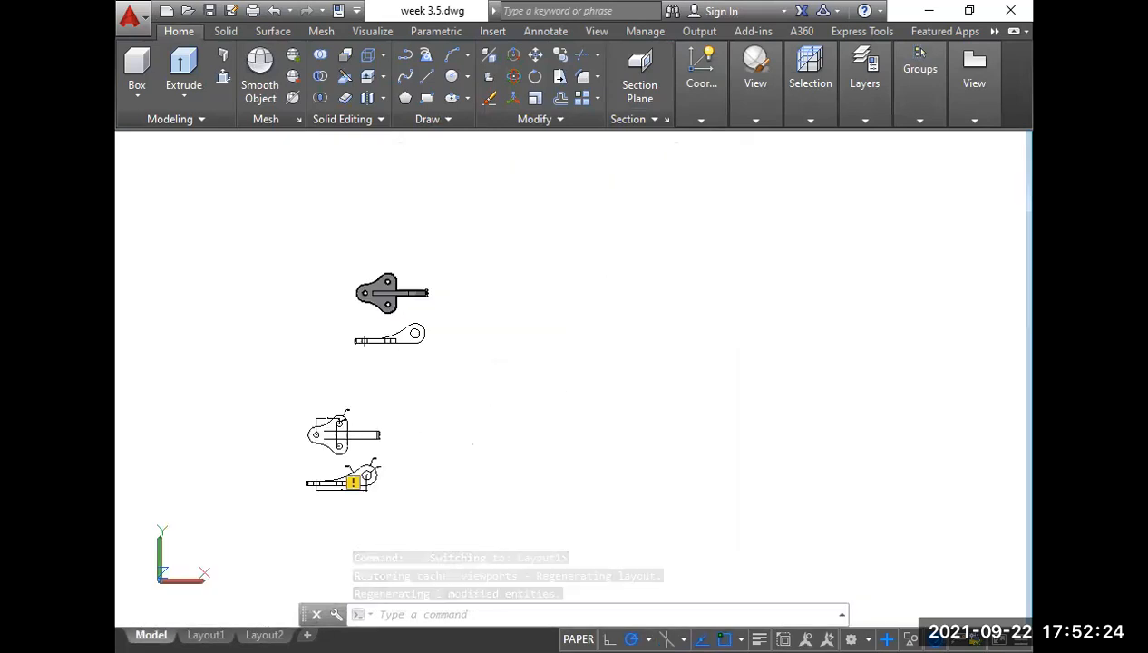
pyautogui.moveTo(671, 418); pyautogui.dragTo(317, 467, button='middle')
pyautogui.scroll(-4, 509, 417)
pyautogui.moveTo(626, 415)
pyautogui.mouseDown(button='middle')
pyautogui.moveTo(419, 432)
pyautogui.moveTo(364, 420)
pyautogui.mouseUp(button='middle')
pyautogui.scroll(-4, 364, 419)
pyautogui.moveTo(717, 463); pyautogui.dragTo(448, 324, button='middle')
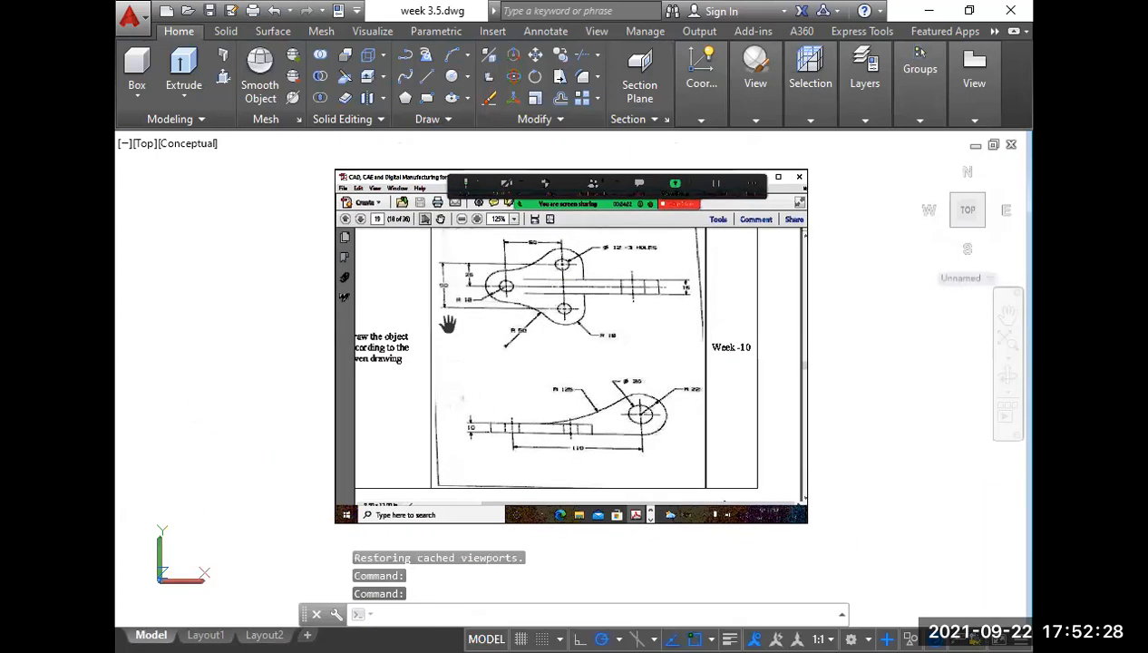